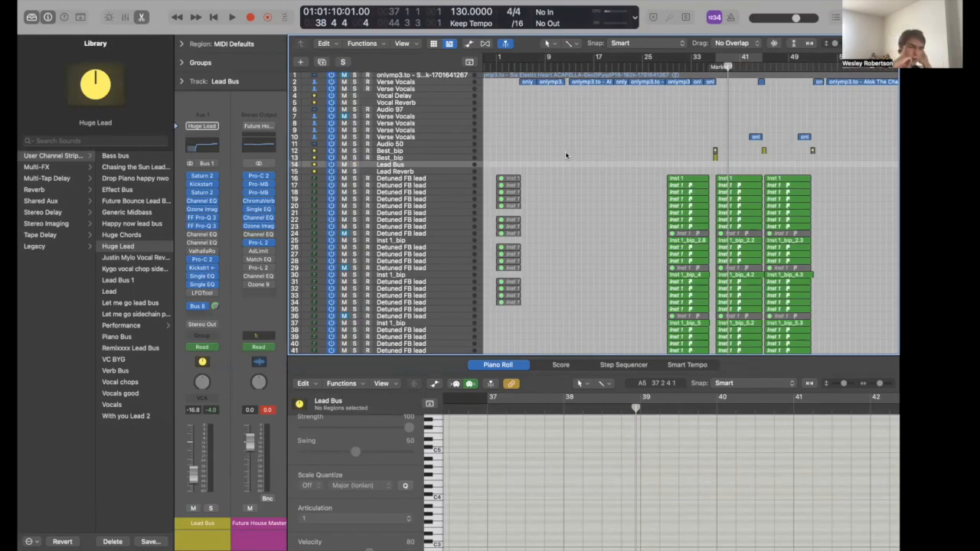
- Show the Inst 1 lead region's notes and marquee-select parts of the melody
{"action": "left_click", "coordinate": [724, 181]}
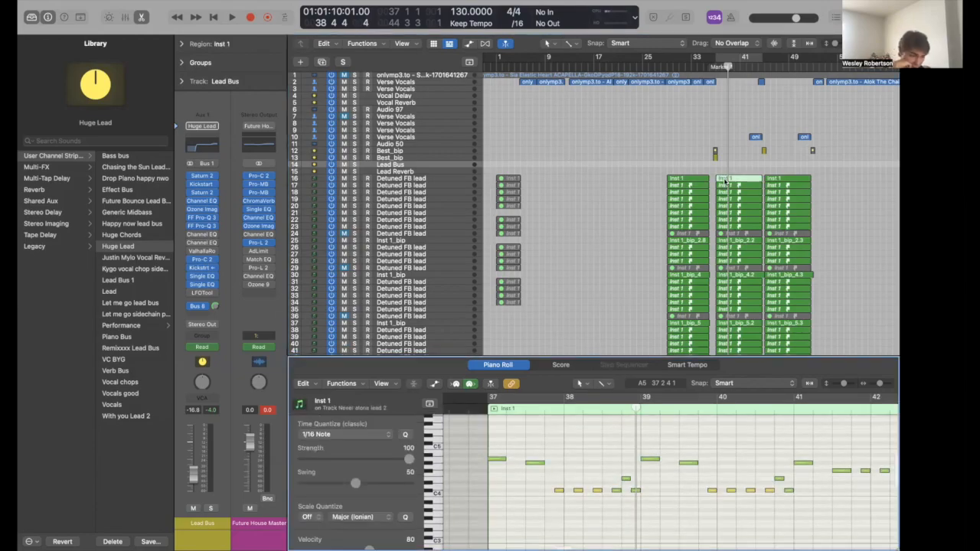
{"action": "left_click_drag", "start_coordinate": [461, 446], "coordinate": [593, 484]}
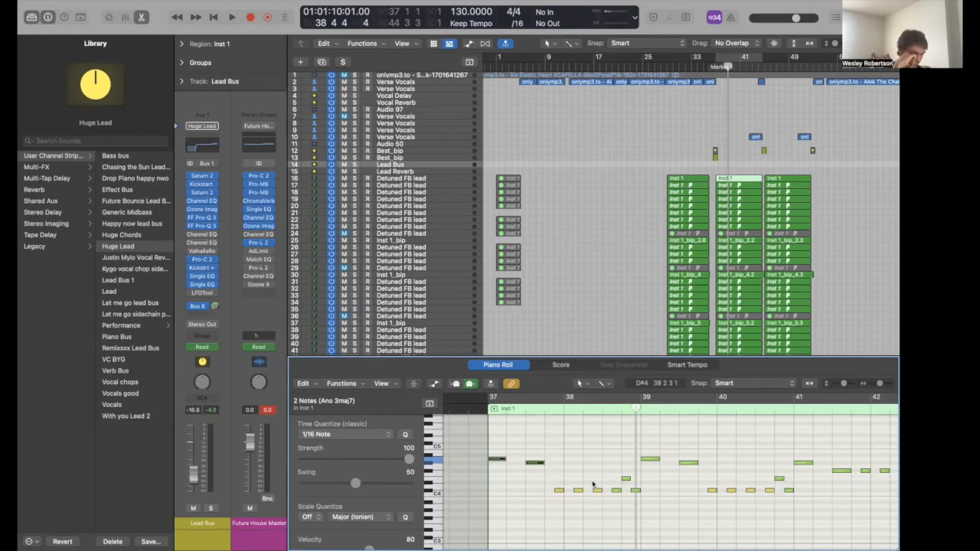
{"action": "left_click_drag", "start_coordinate": [552, 469], "coordinate": [647, 509]}
{"action": "left_click", "coordinate": [659, 506]}
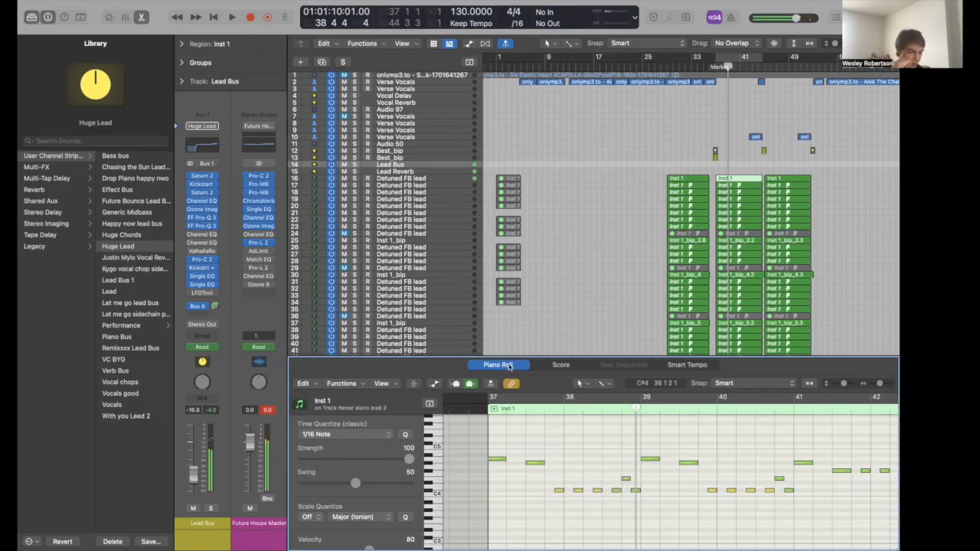
- Solo the Lead Bus and cycle-play the drop from bar 37, then stop
{"action": "key", "text": "s"}
{"action": "key", "text": "c"}
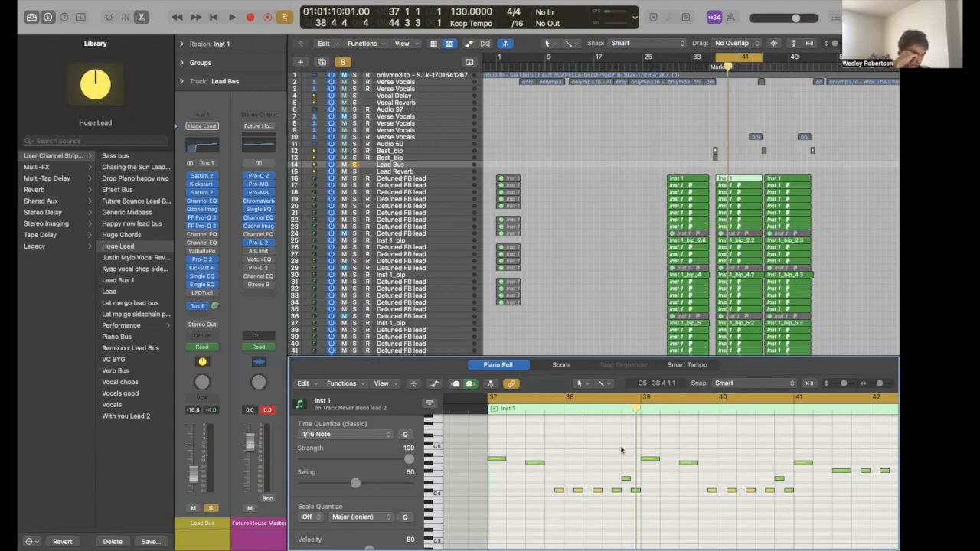
{"action": "key", "text": "space"}
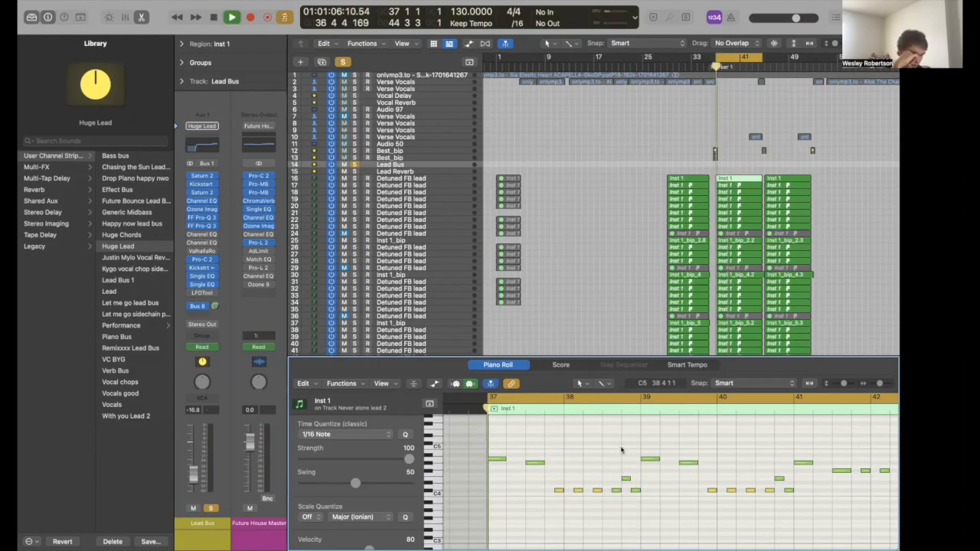
{"action": "key", "text": "space"}
- Show the lead region's Pitch Bend automation, select a range of it, and close the editor
{"action": "key", "text": "a"}
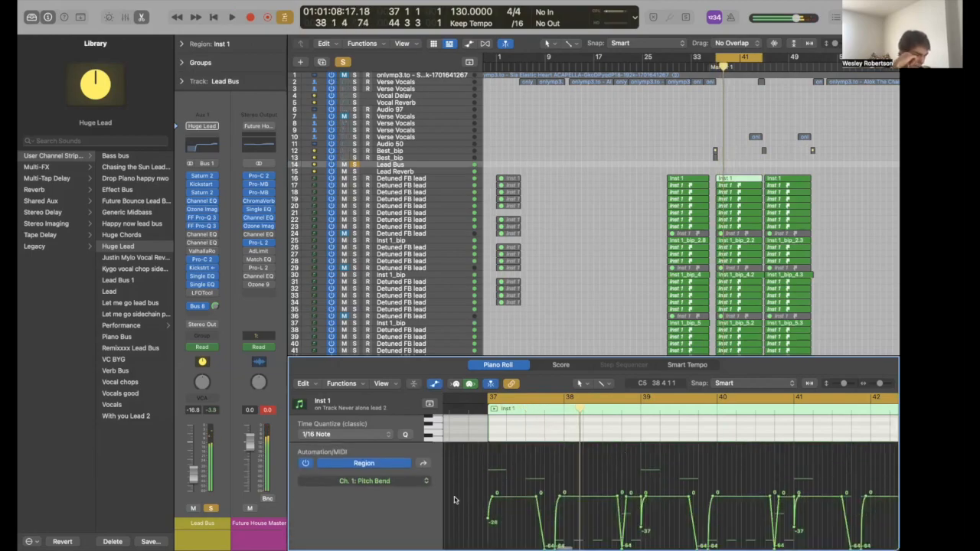
{"action": "left_click_drag", "start_coordinate": [459, 501], "coordinate": [719, 541]}
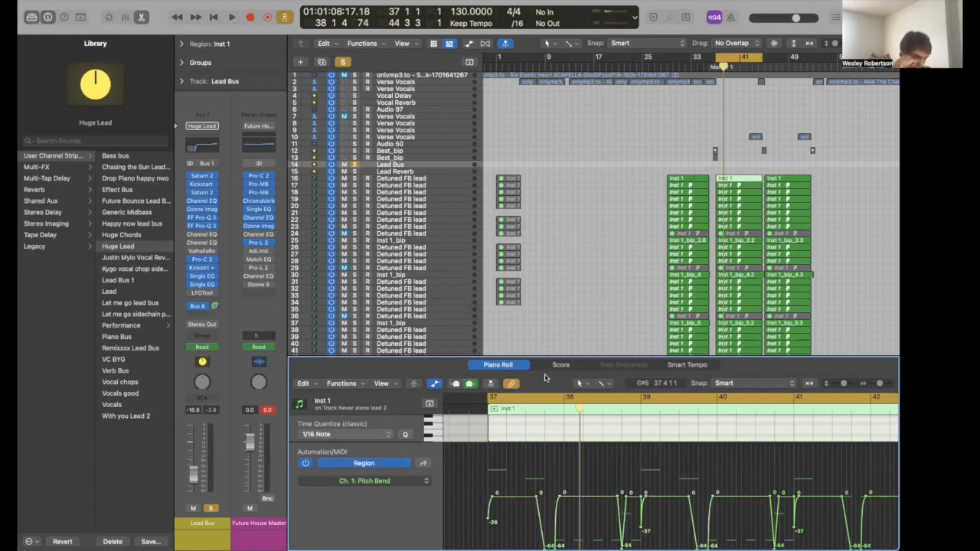
{"action": "key", "text": "p"}
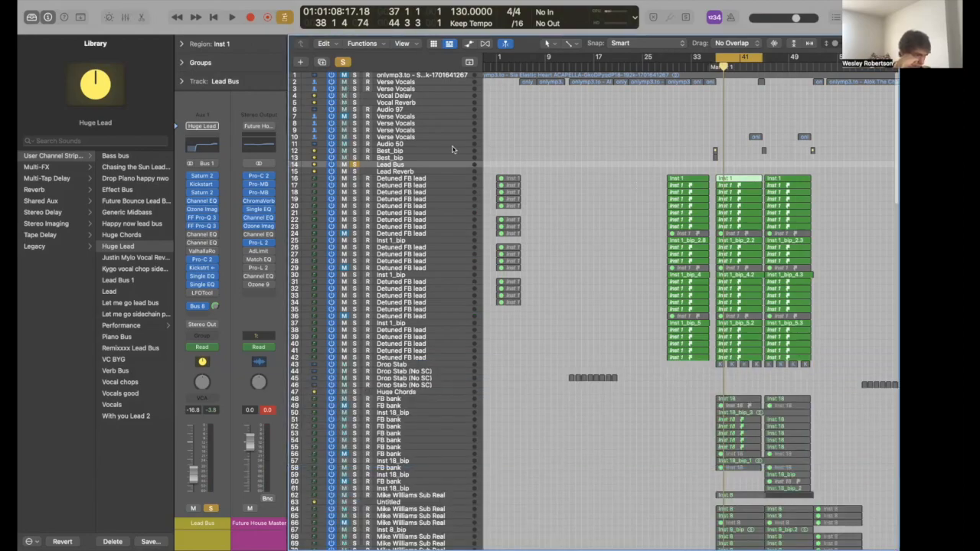
{"action": "key", "text": "s"}
{"action": "key", "text": "s"}
{"action": "left_click", "coordinate": [398, 204]}
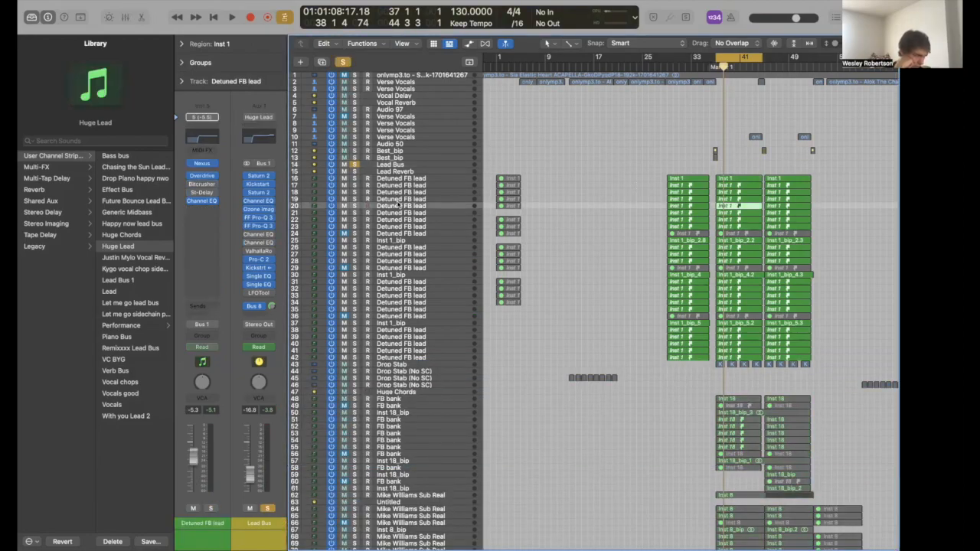
{"action": "left_click", "coordinate": [402, 195]}
{"action": "left_click", "coordinate": [405, 187]}
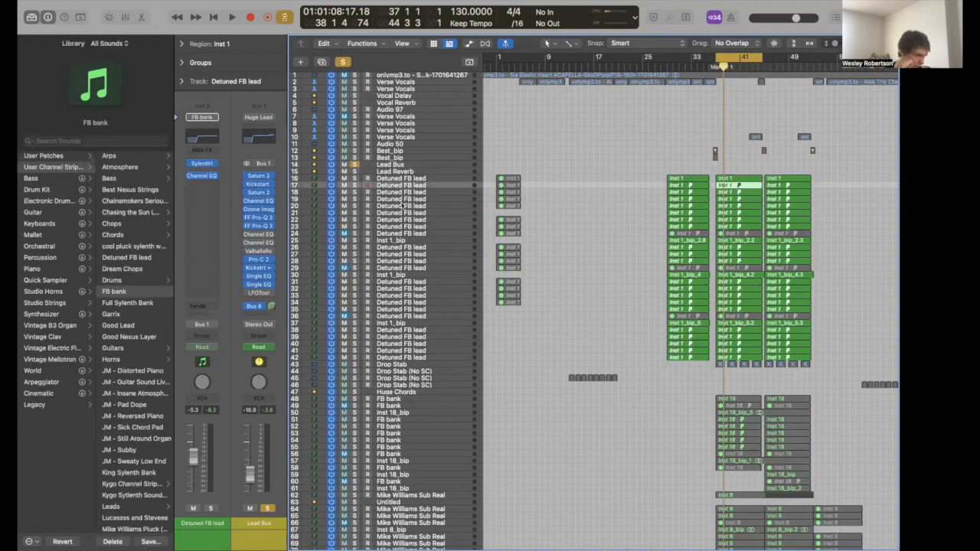
{"action": "left_click", "coordinate": [402, 205]}
{"action": "left_click", "coordinate": [402, 221]}
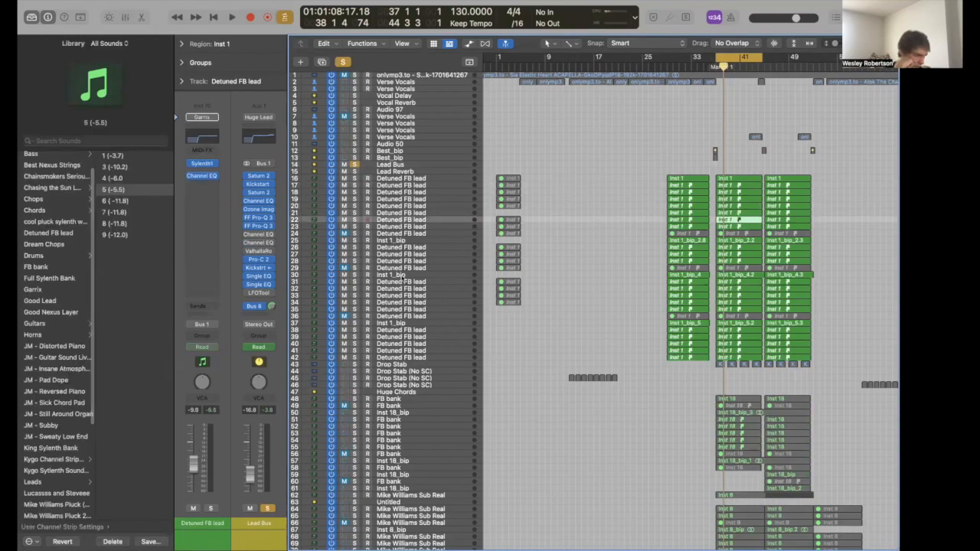
{"action": "left_click", "coordinate": [392, 235]}
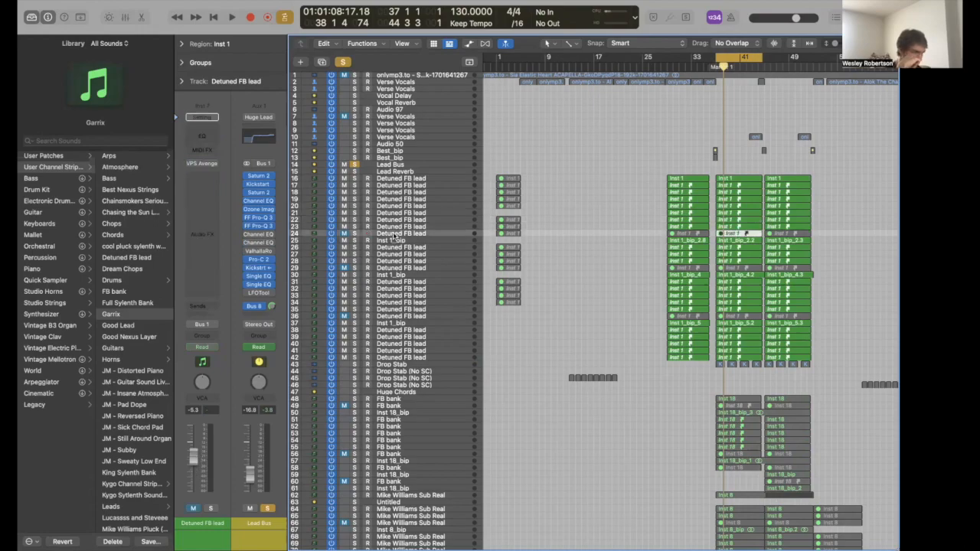
{"action": "left_click", "coordinate": [393, 267]}
{"action": "left_click", "coordinate": [392, 288]}
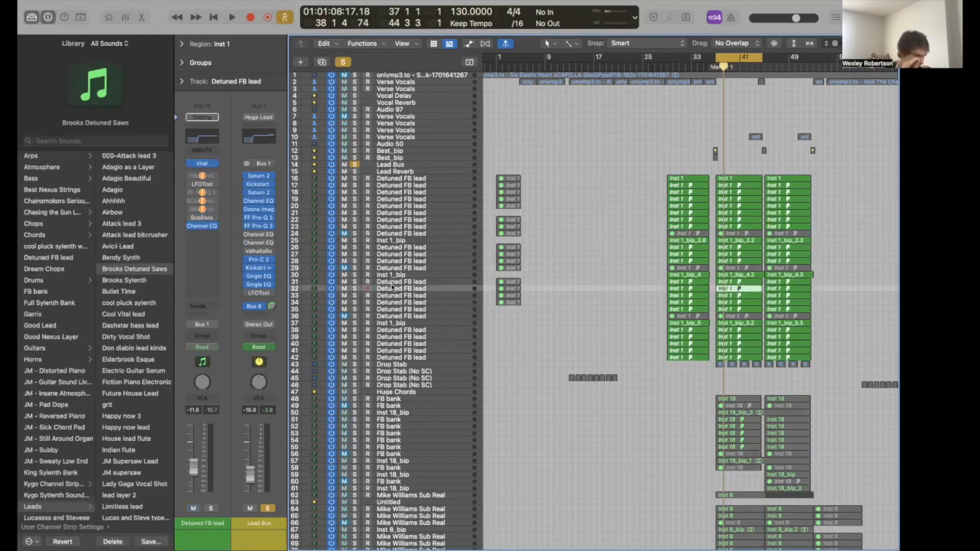
{"action": "left_click", "coordinate": [394, 296]}
{"action": "left_click", "coordinate": [393, 304]}
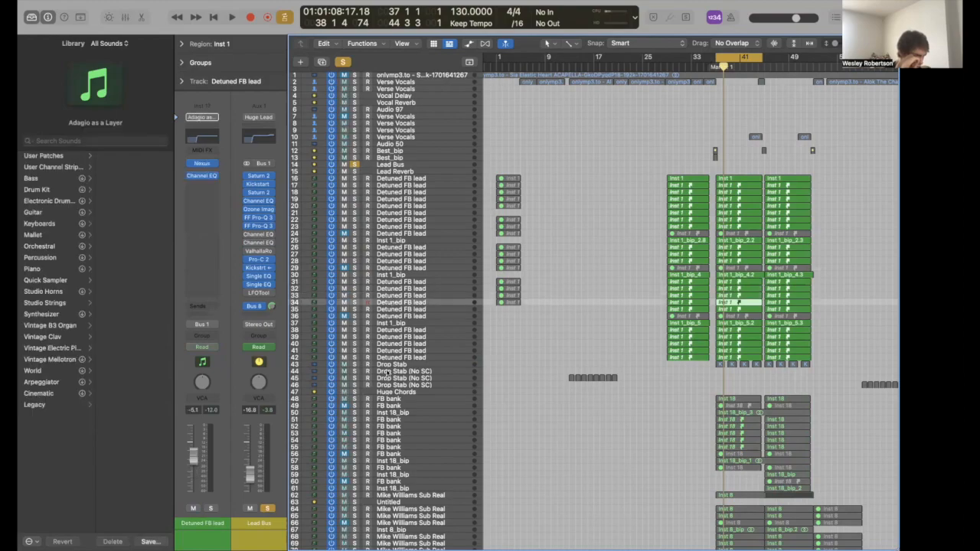
{"action": "left_click", "coordinate": [393, 345]}
{"action": "left_click", "coordinate": [393, 350]}
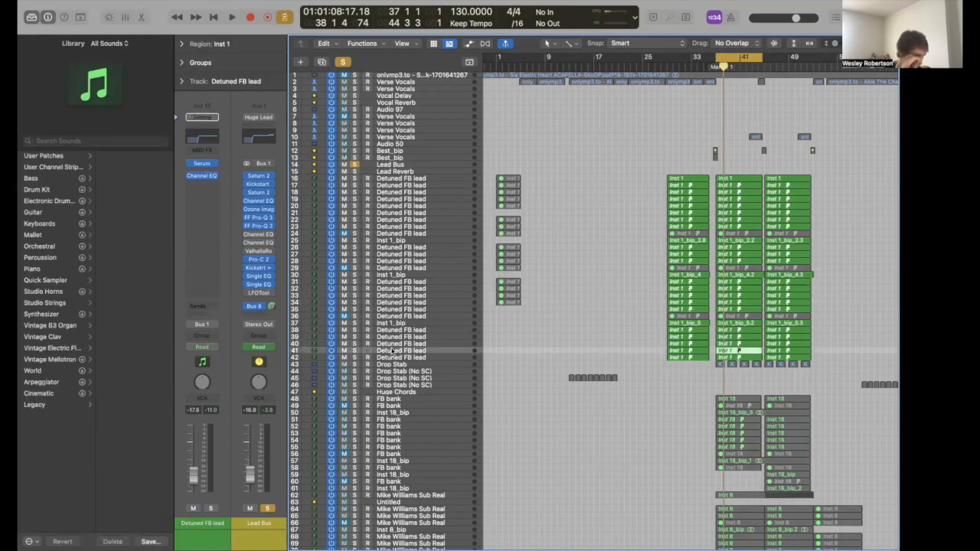
{"action": "left_click", "coordinate": [398, 254]}
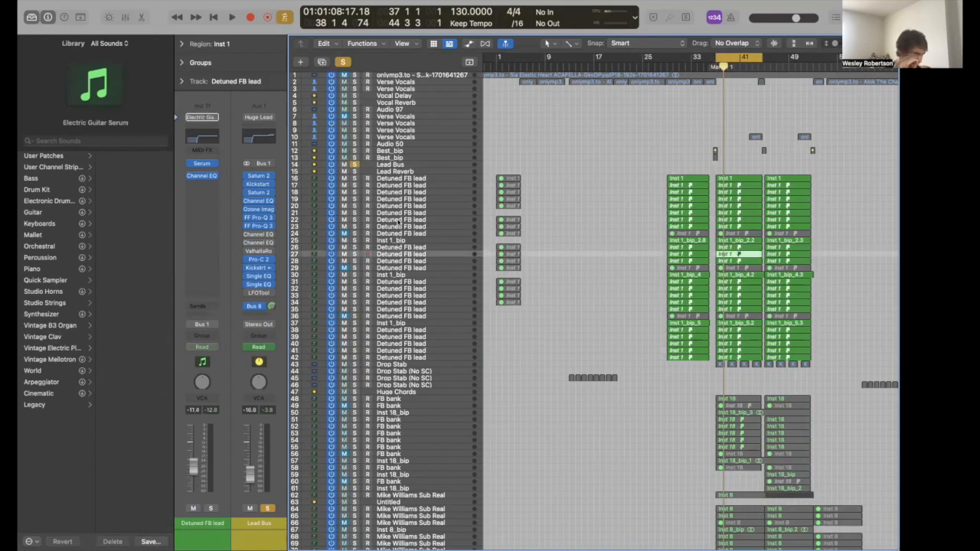
{"action": "left_click", "coordinate": [397, 221]}
{"action": "left_click", "coordinate": [201, 165]}
{"action": "left_click", "coordinate": [199, 164]}
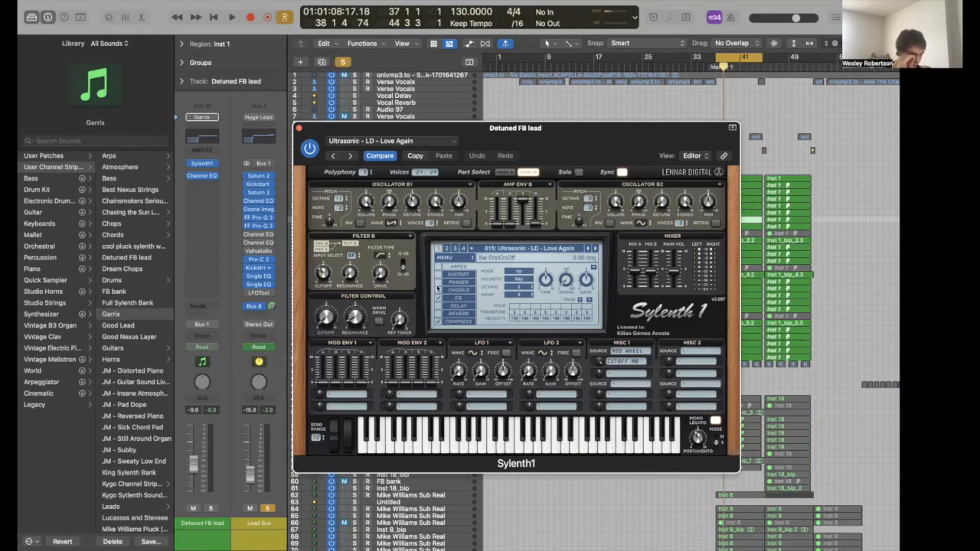
{"action": "left_click", "coordinate": [300, 129]}
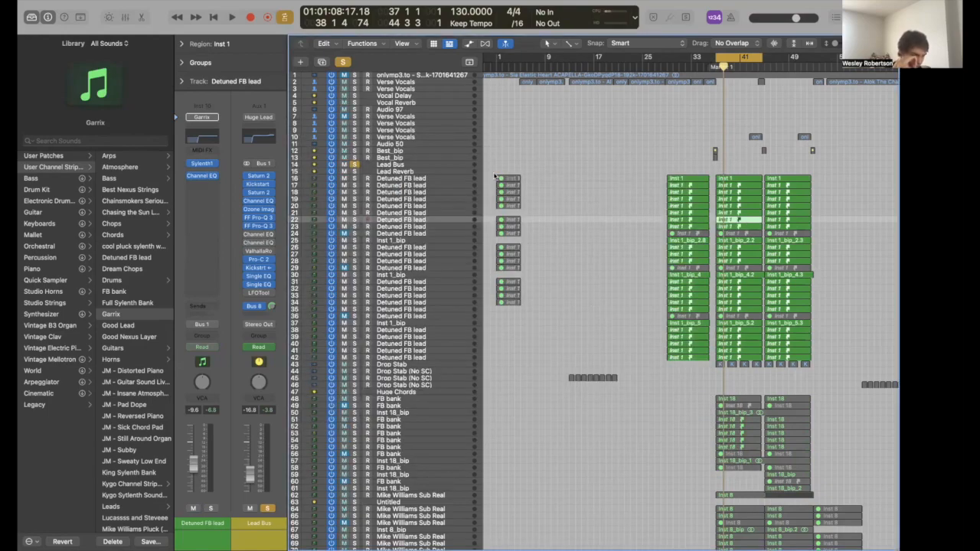
{"action": "left_click", "coordinate": [383, 213]}
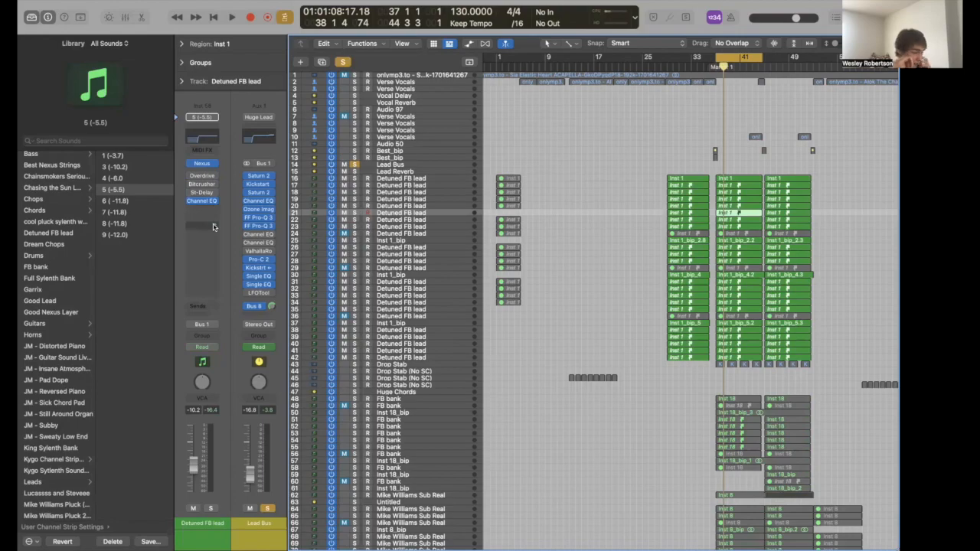
{"action": "left_click", "coordinate": [410, 164]}
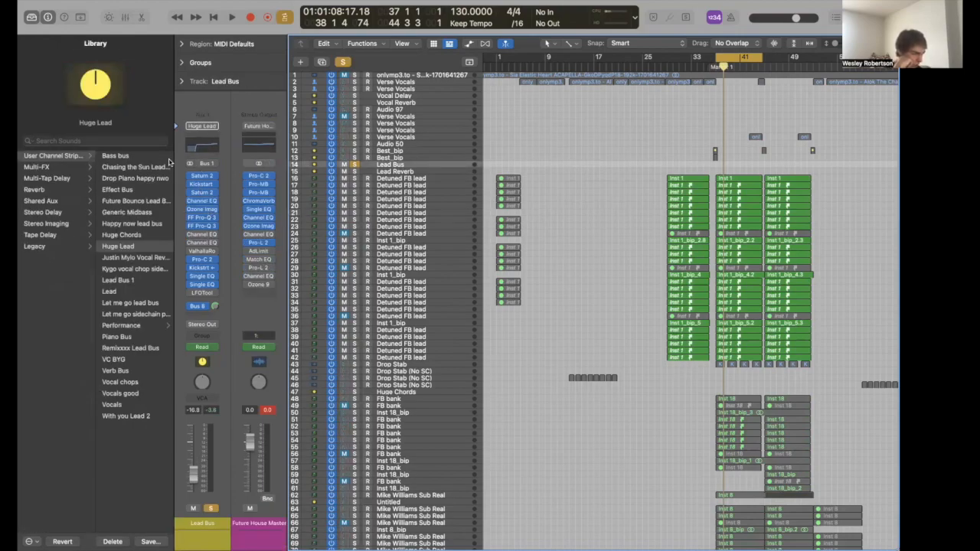
- Inspect the Lead Bus's Saturn 2 saturation plug-in and close it
{"action": "mouse_move", "coordinate": [200, 177]}
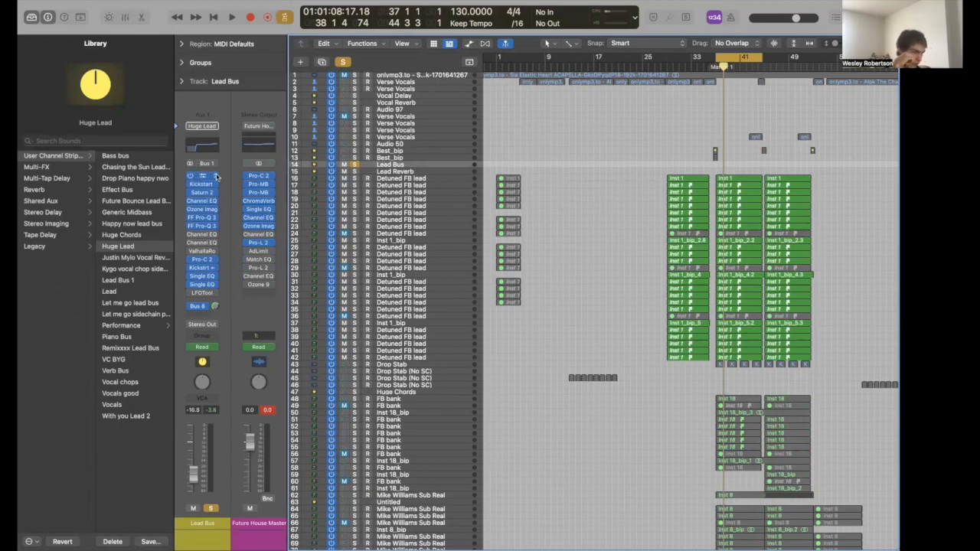
{"action": "left_click", "coordinate": [213, 176]}
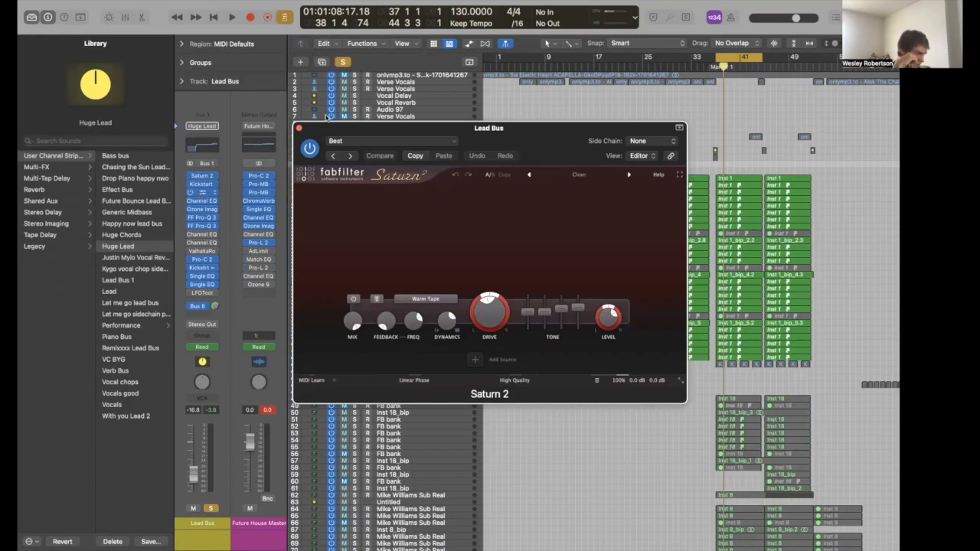
{"action": "left_click", "coordinate": [309, 137]}
{"action": "left_click", "coordinate": [299, 129]}
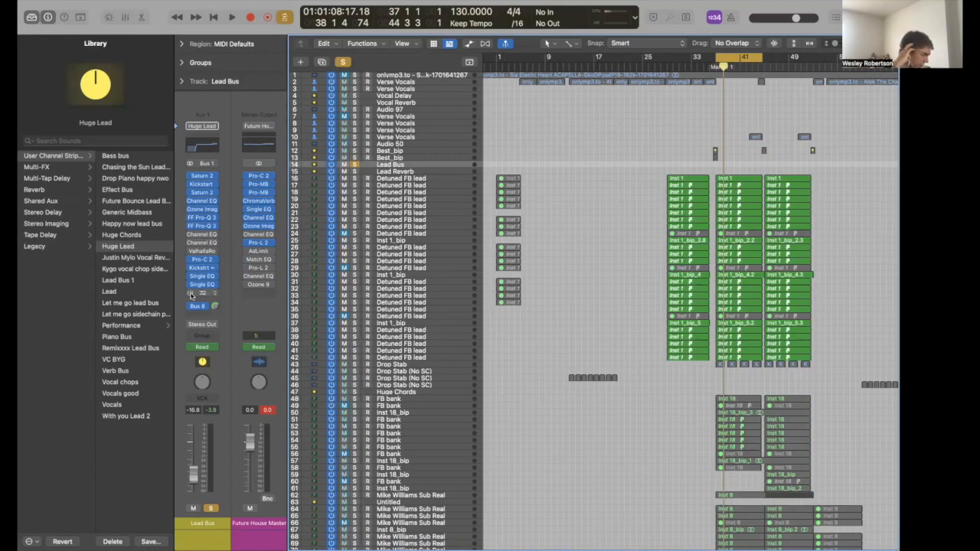
- Check the Kickstart 2 and Ozone Imager 2 inserts, then open FF Pro-Q 3
{"action": "left_click", "coordinate": [201, 183]}
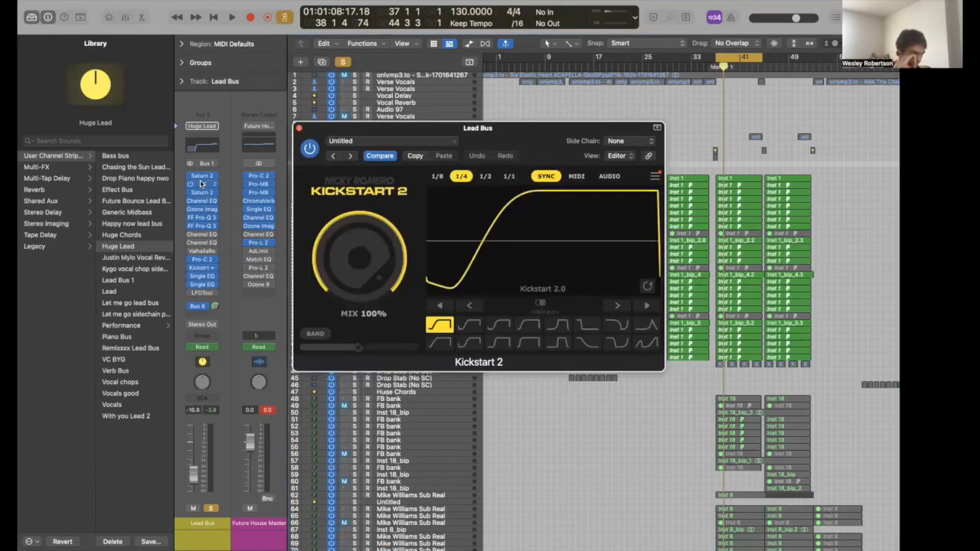
{"action": "left_click", "coordinate": [202, 184]}
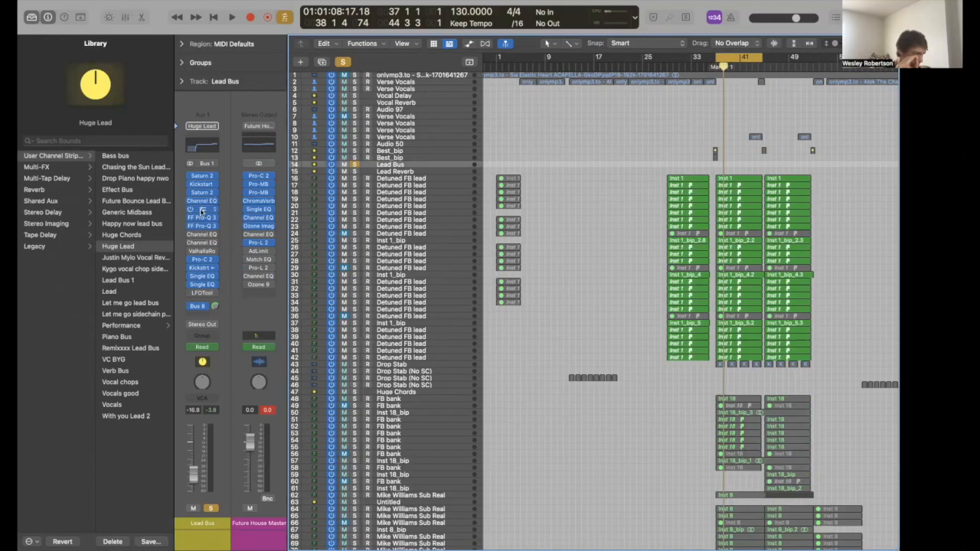
{"action": "left_click", "coordinate": [201, 209]}
{"action": "left_click", "coordinate": [202, 209]}
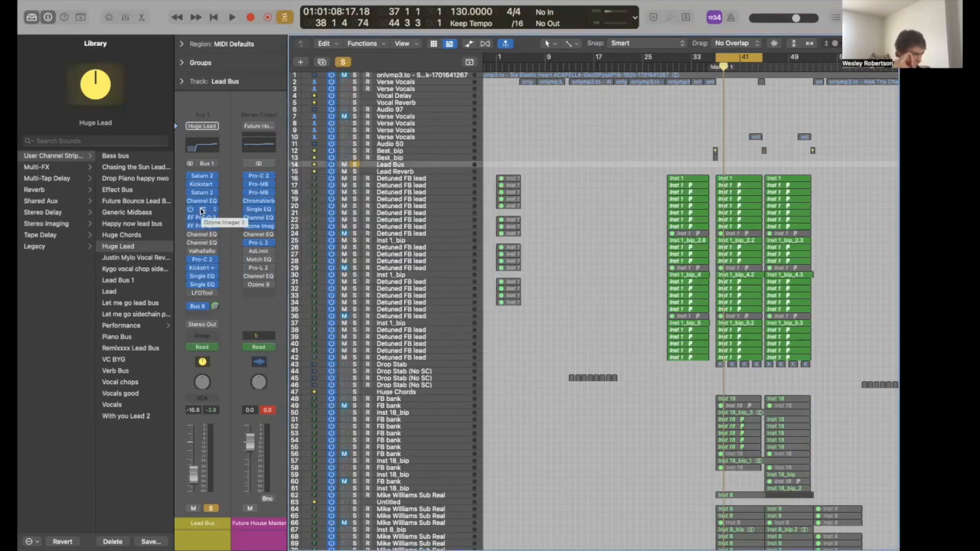
{"action": "left_click", "coordinate": [202, 226]}
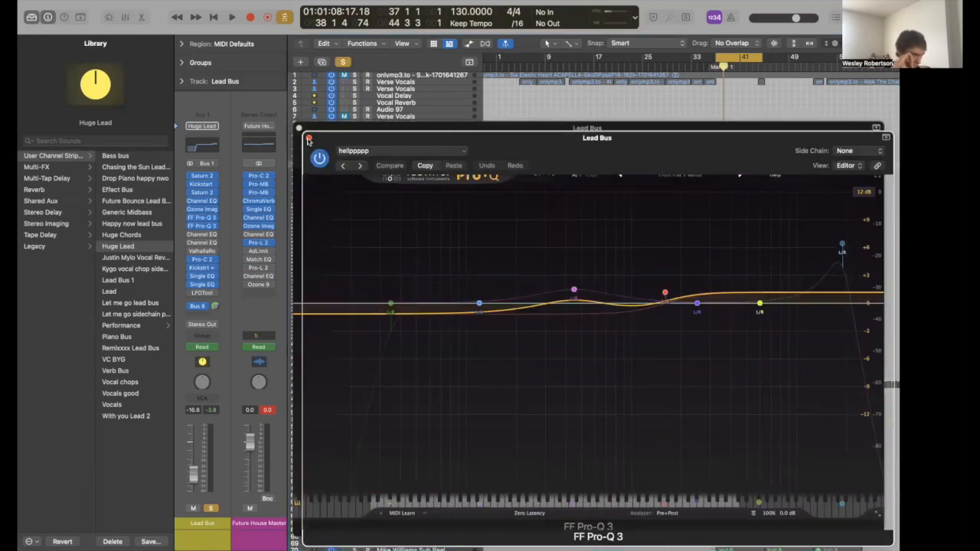
- Close Pro-Q 3 and check the Lead Bus's Pro-C 2 and second Kickstart 2 inserts
{"action": "left_click", "coordinate": [307, 138]}
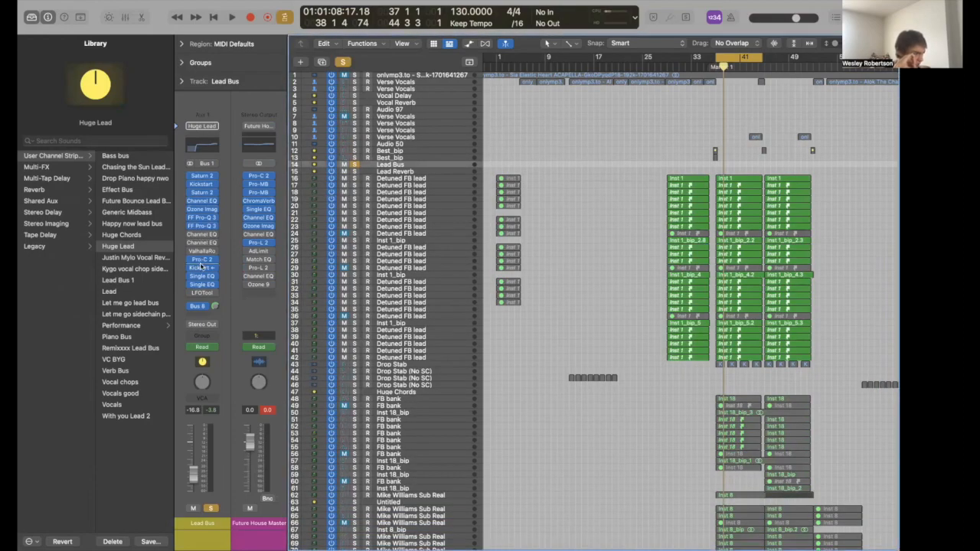
{"action": "left_click", "coordinate": [201, 259]}
{"action": "left_click", "coordinate": [201, 260]}
{"action": "left_click", "coordinate": [201, 267]}
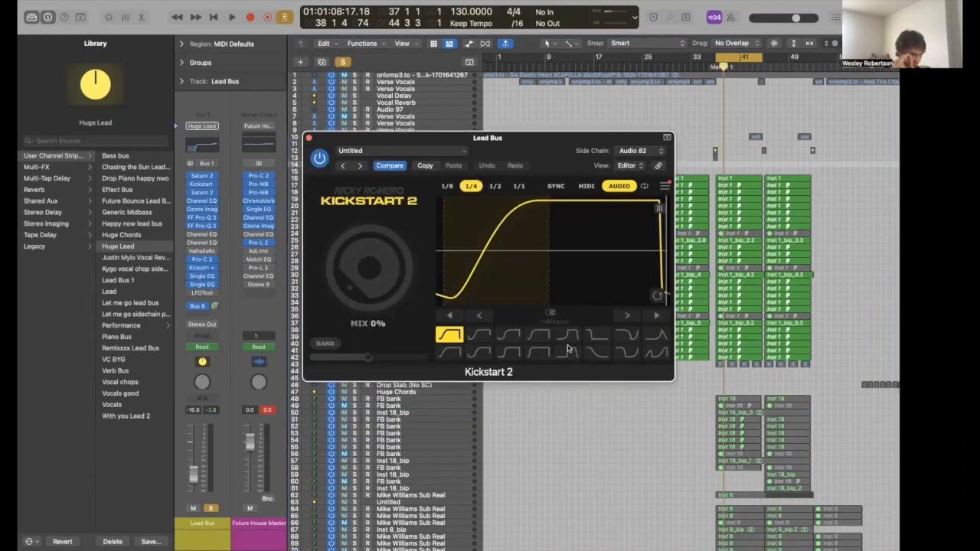
{"action": "left_click", "coordinate": [308, 137]}
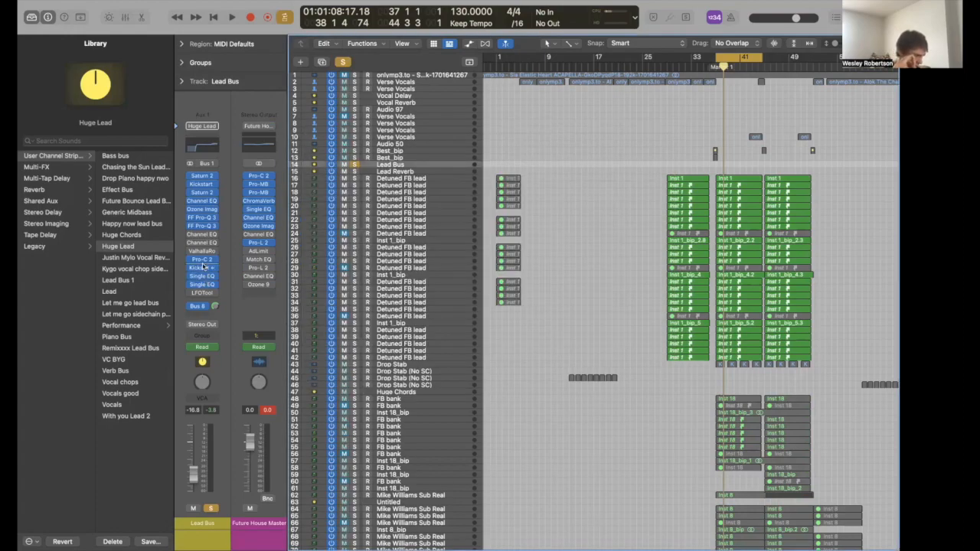
- Lower the Single Band EQ high-cut frequency, close it, and show the Lead Reverb send destination
{"action": "left_click", "coordinate": [202, 277]}
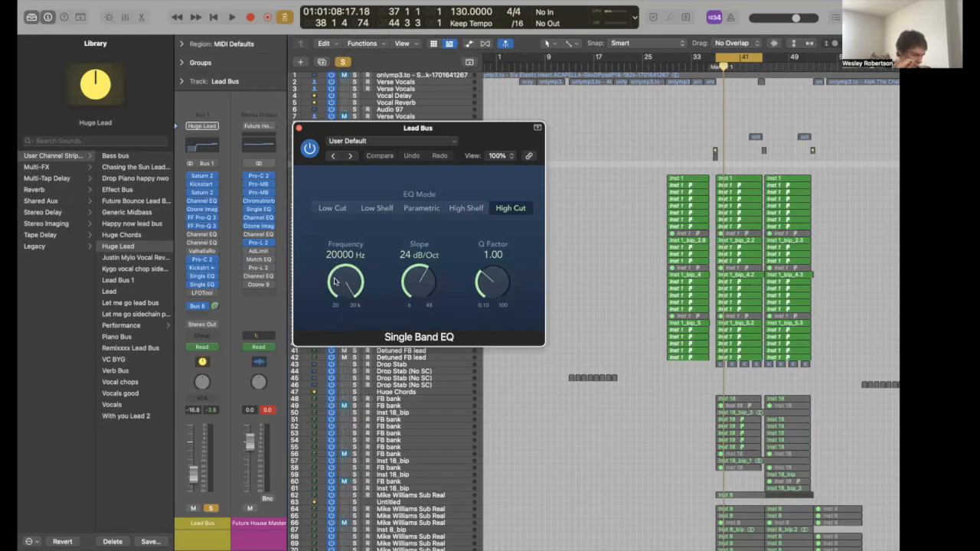
{"action": "left_click_drag", "start_coordinate": [334, 282], "coordinate": [344, 253]}
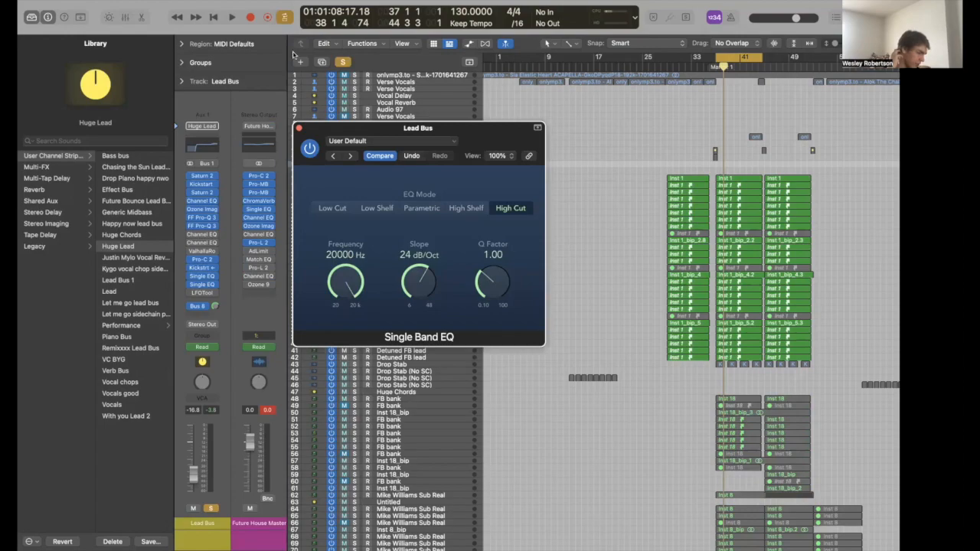
{"action": "left_click", "coordinate": [297, 128]}
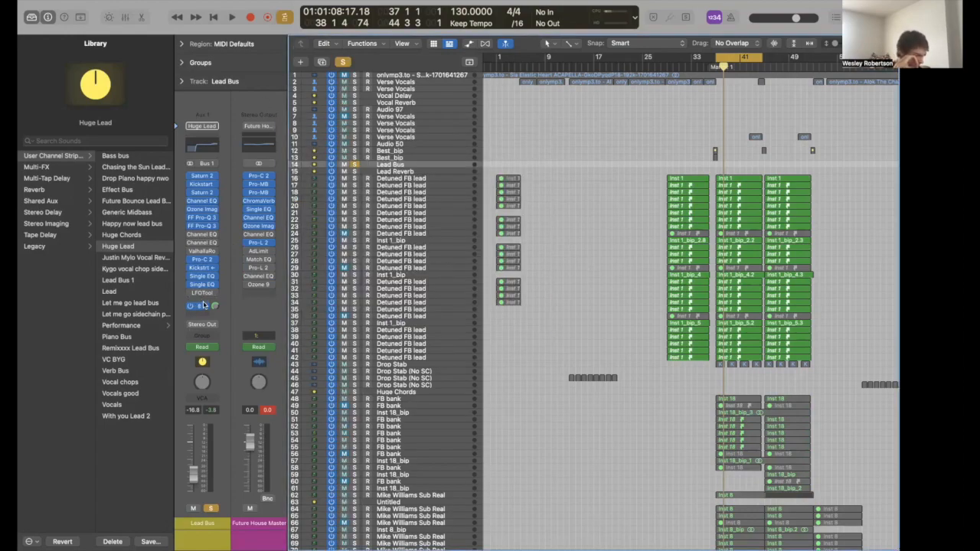
{"action": "left_click", "coordinate": [201, 305]}
{"action": "left_click", "coordinate": [164, 307]}
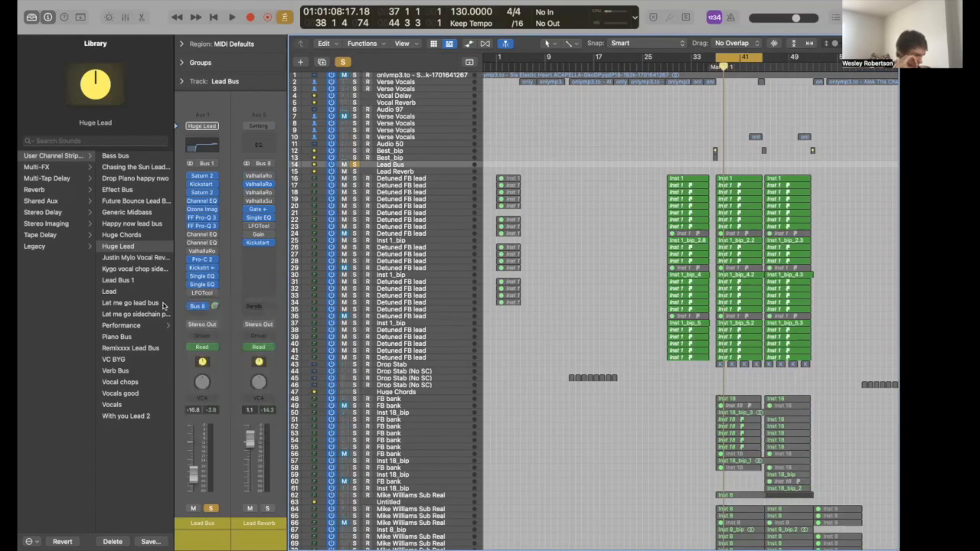
- Review the Lead Reverb's ValhallaRoom reverb and Noise Gate settings
{"action": "left_click", "coordinate": [258, 184]}
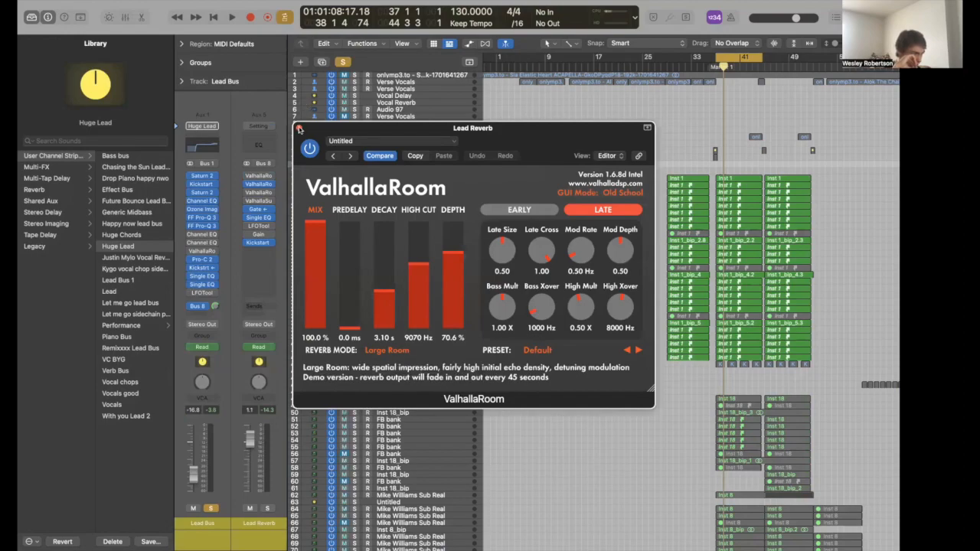
{"action": "left_click", "coordinate": [298, 128]}
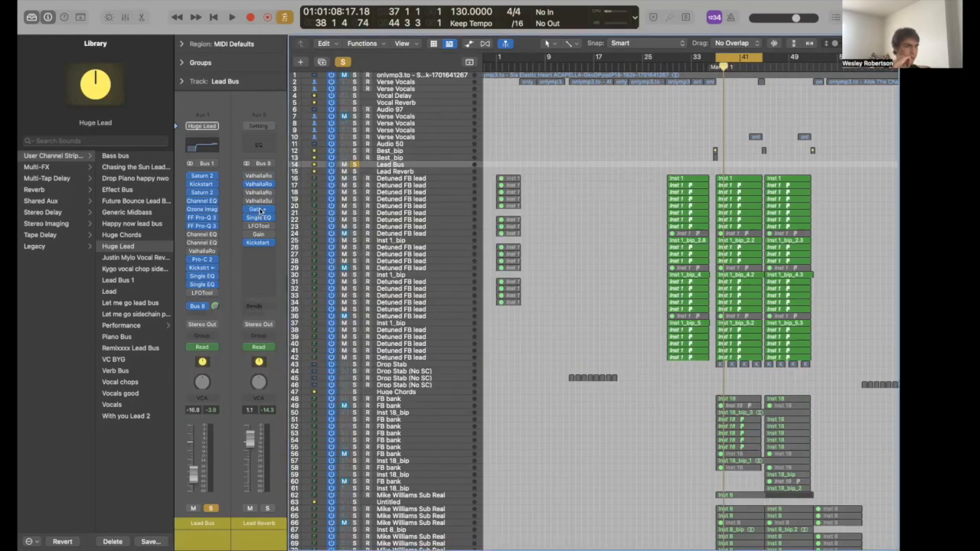
{"action": "left_click", "coordinate": [258, 210]}
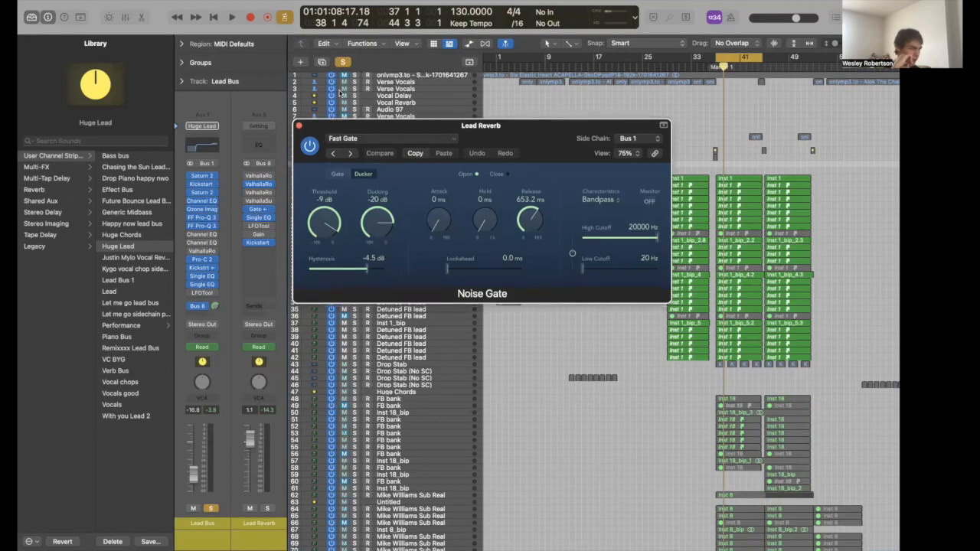
{"action": "left_click_drag", "start_coordinate": [340, 130], "coordinate": [339, 85]}
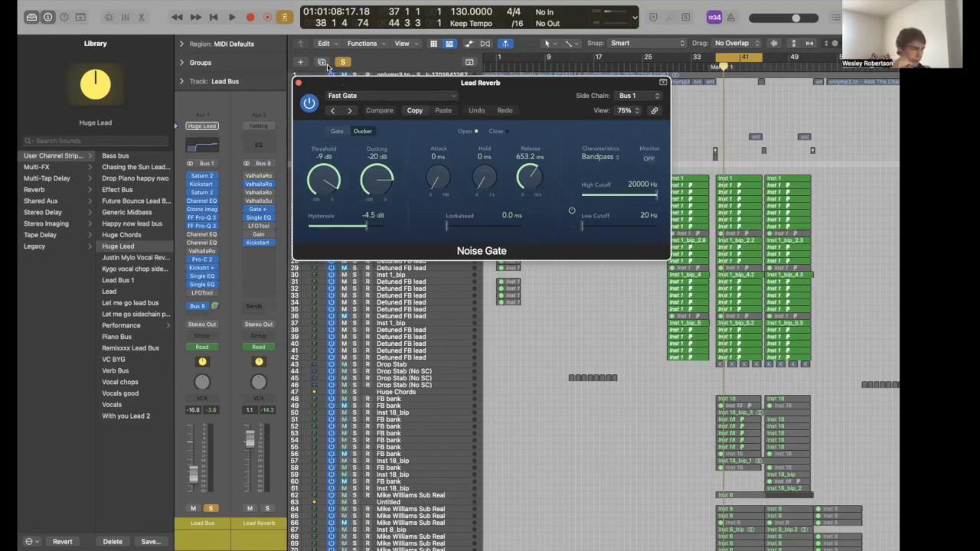
{"action": "left_click", "coordinate": [298, 82]}
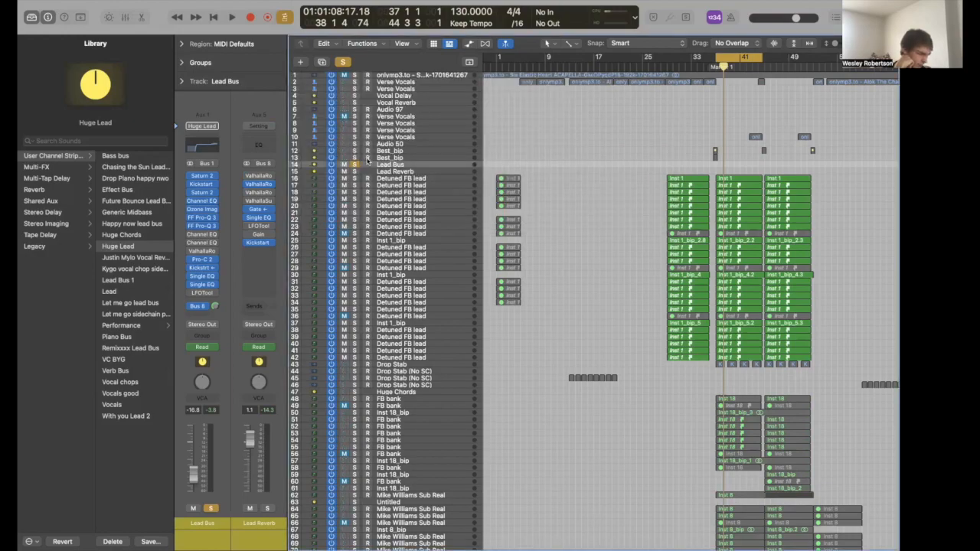
- Solo the Lead Reverb track, play from bar 37, stop, and unsolo it
{"action": "left_click", "coordinate": [375, 177]}
{"action": "left_click", "coordinate": [375, 174]}
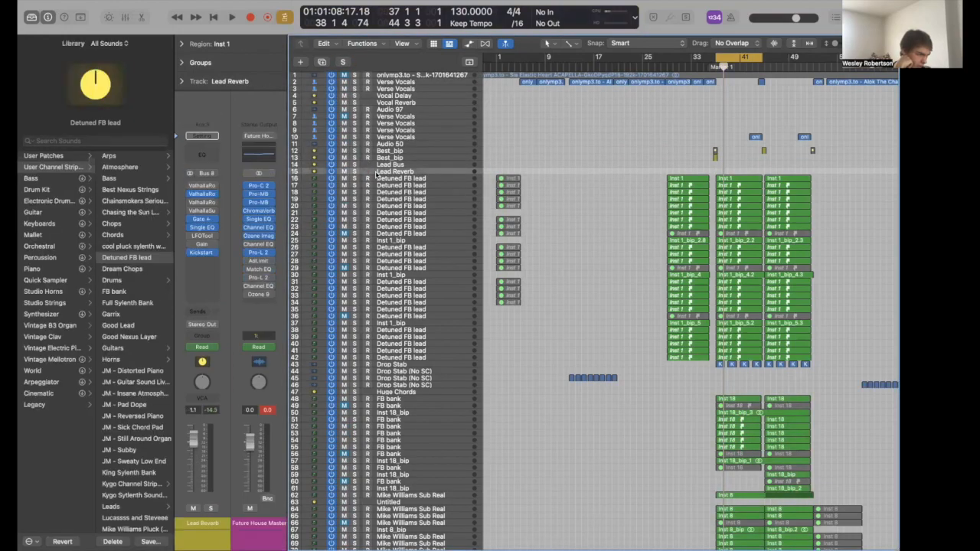
{"action": "key", "text": "s"}
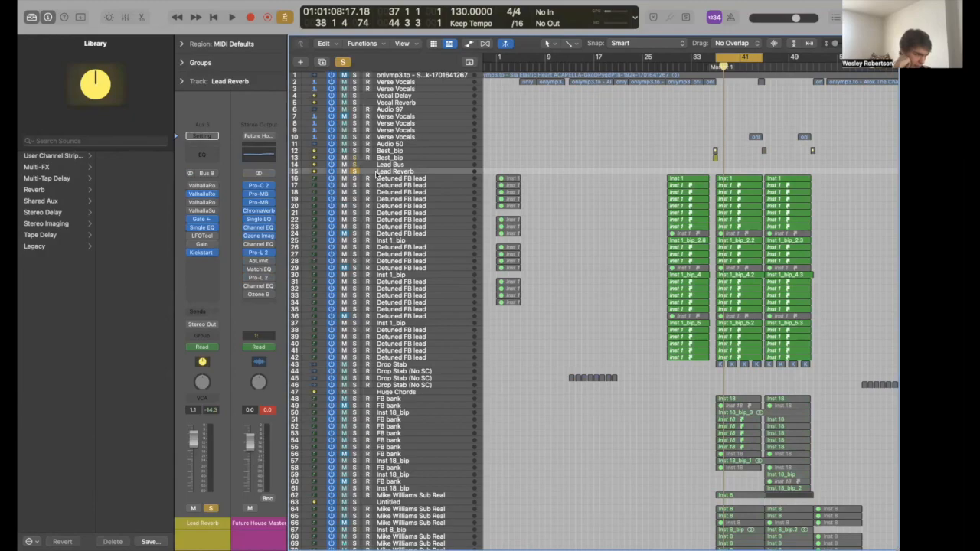
{"action": "key", "text": "space"}
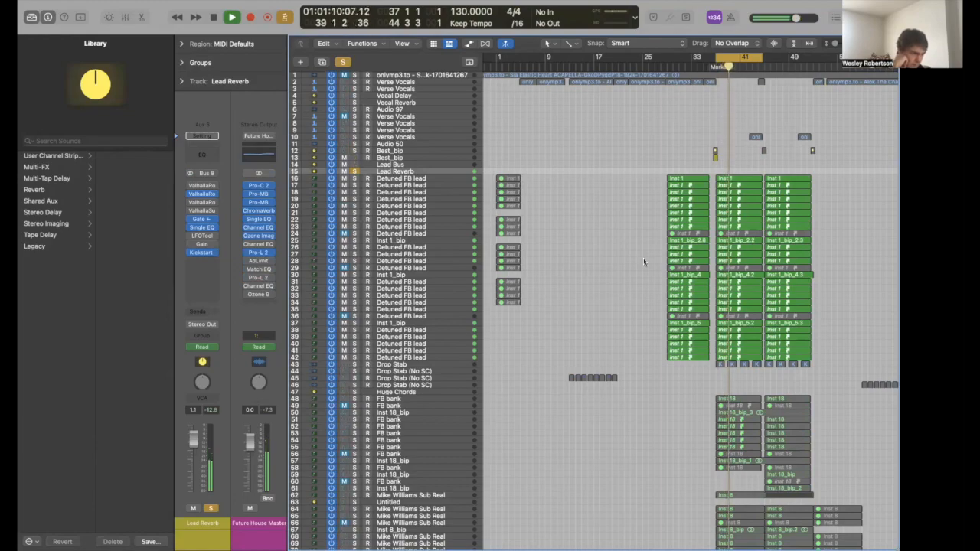
{"action": "key", "text": "space"}
{"action": "key", "text": "s"}
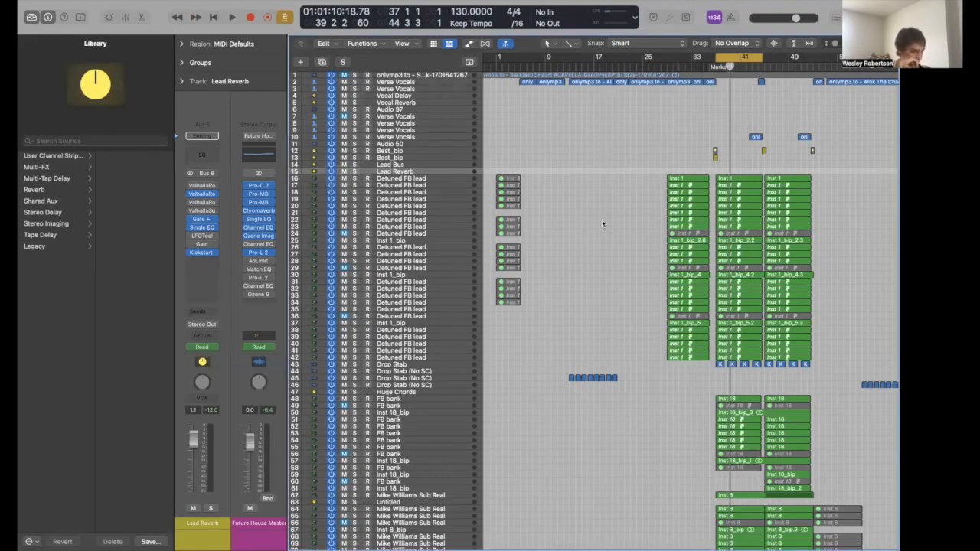
{"action": "scroll", "coordinate": [568, 374], "scroll_direction": "down", "scroll_amount": 3}
- Solo the Drop Stab track, play its regions from bar 37, stop, and unsolo
{"action": "left_click", "coordinate": [394, 330]}
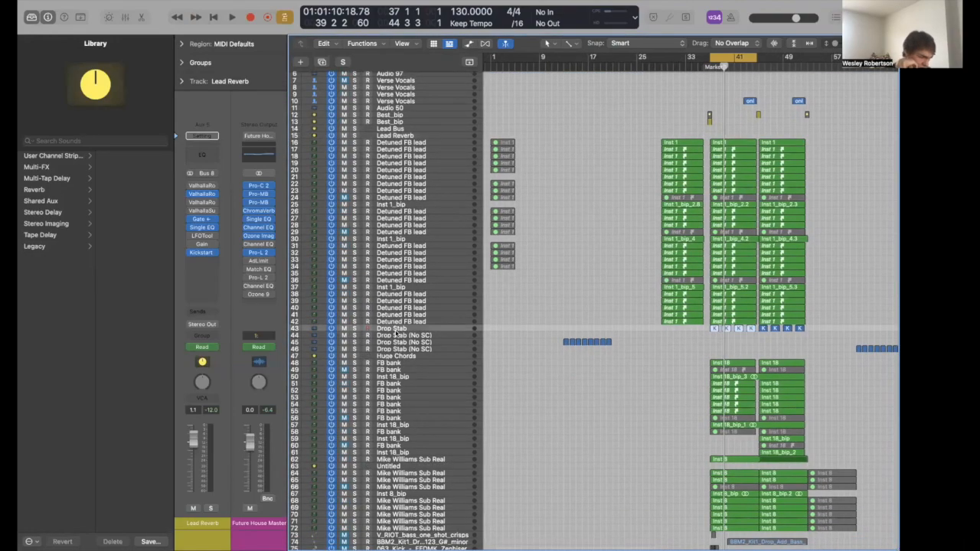
{"action": "key", "text": "ctrl+s"}
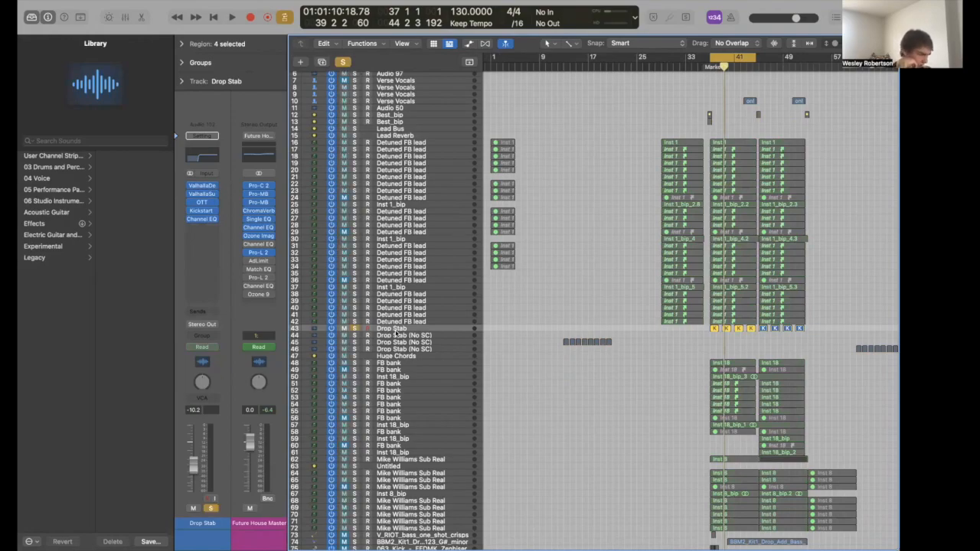
{"action": "key", "text": "shift+space"}
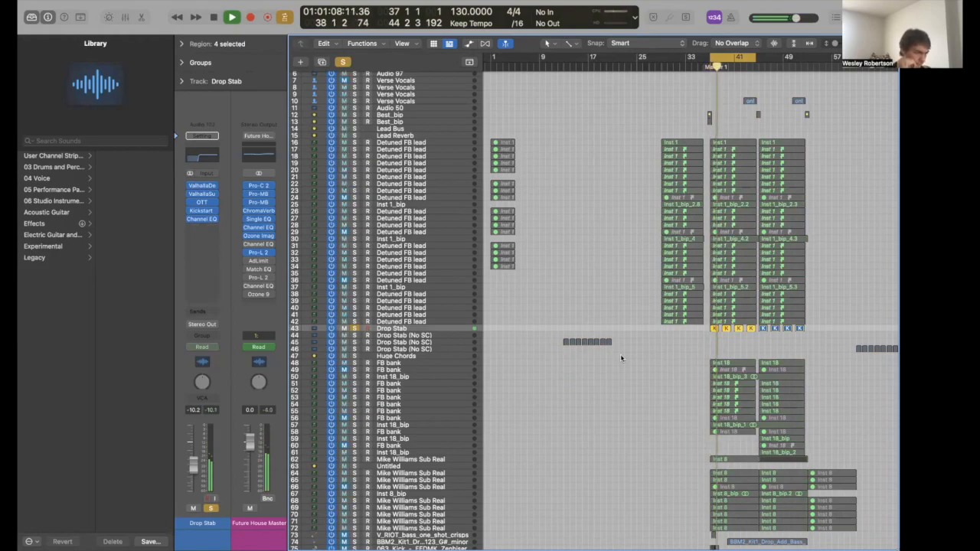
{"action": "key", "text": "space"}
{"action": "key", "text": "s"}
- Deselect the four Drop Stab regions and select the FB bank track
{"action": "scroll", "coordinate": [630, 313], "scroll_direction": "down", "scroll_amount": 1}
{"action": "scroll", "coordinate": [630, 310], "scroll_direction": "up", "scroll_amount": 4}
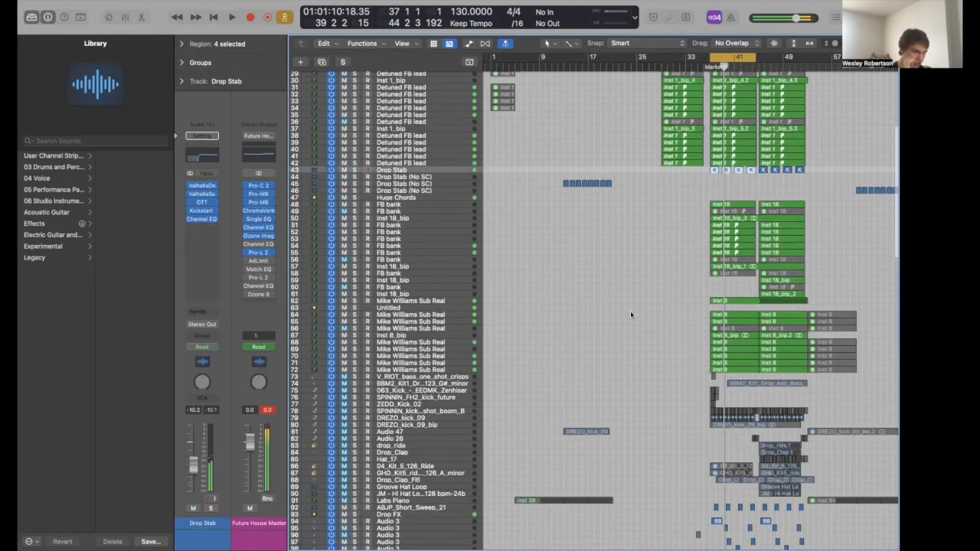
{"action": "left_click_drag", "start_coordinate": [631, 287], "coordinate": [637, 391]}
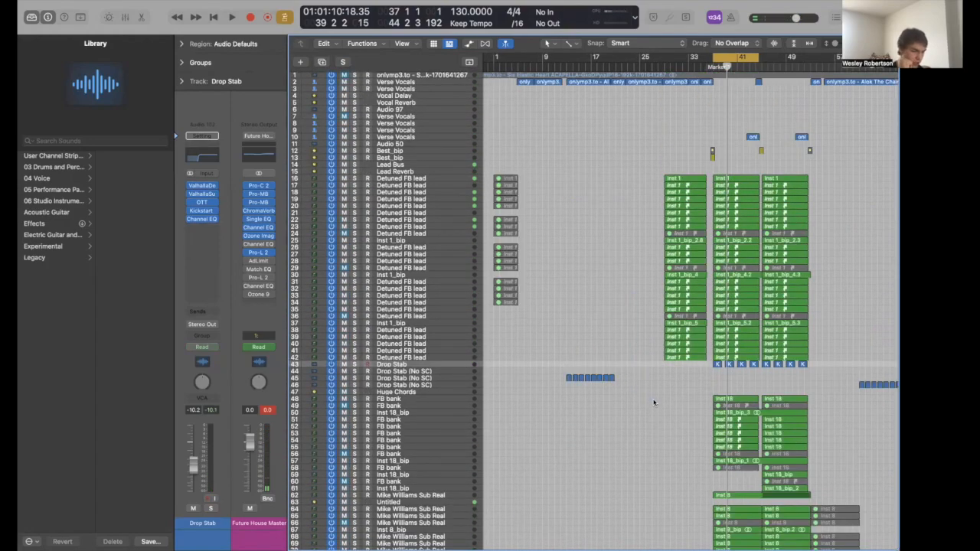
{"action": "scroll", "coordinate": [654, 401], "scroll_direction": "down", "scroll_amount": 5}
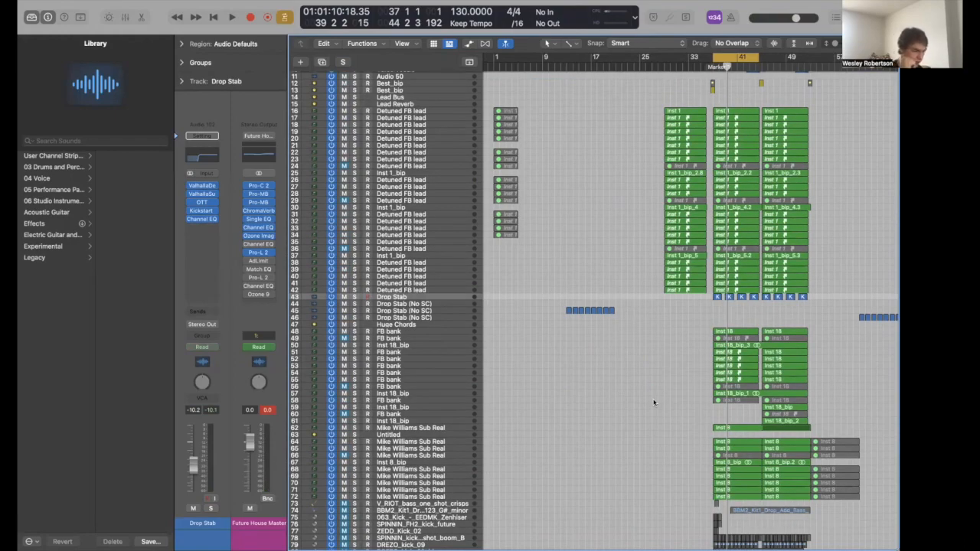
{"action": "left_click", "coordinate": [445, 330]}
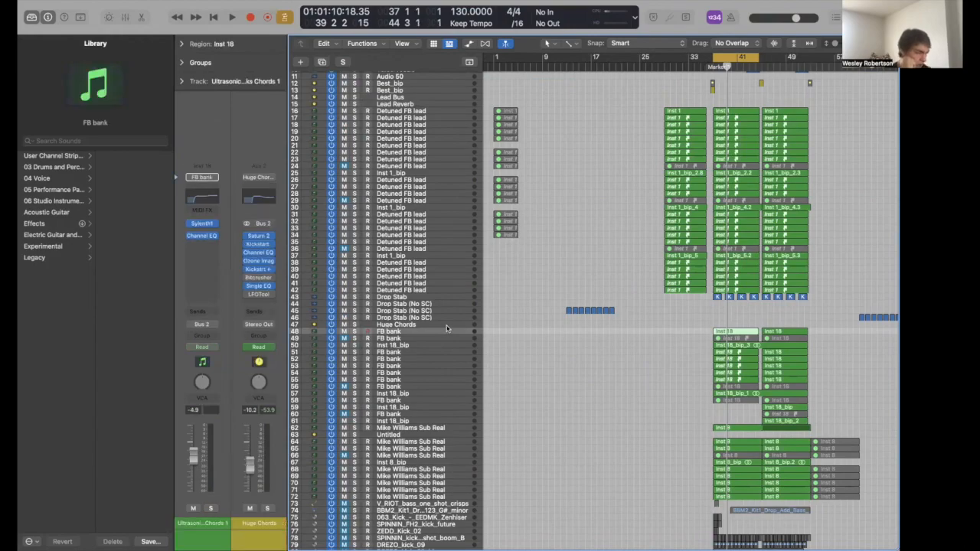
- Solo the Huge Chords bus and open the Inst 18 chord region in the Piano Roll
{"action": "left_click", "coordinate": [449, 326]}
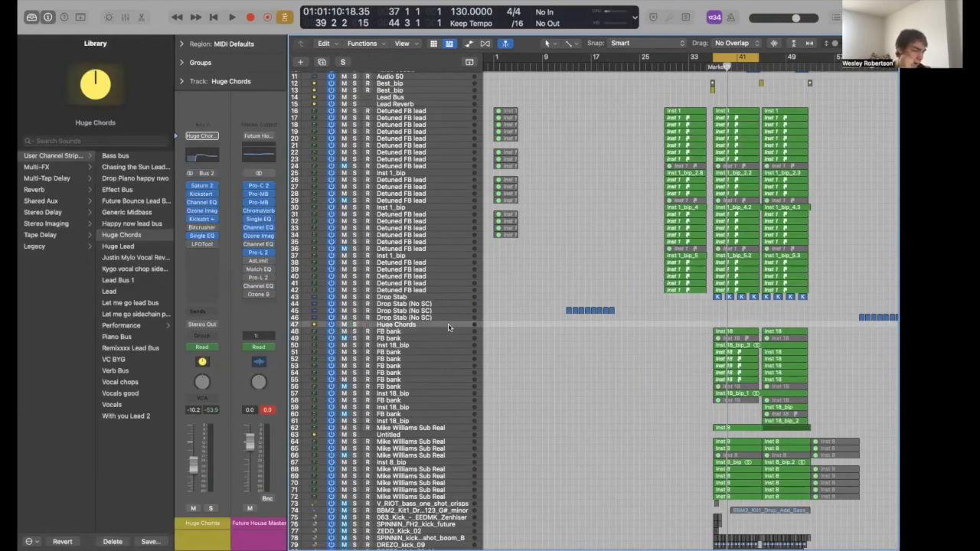
{"action": "key", "text": "s"}
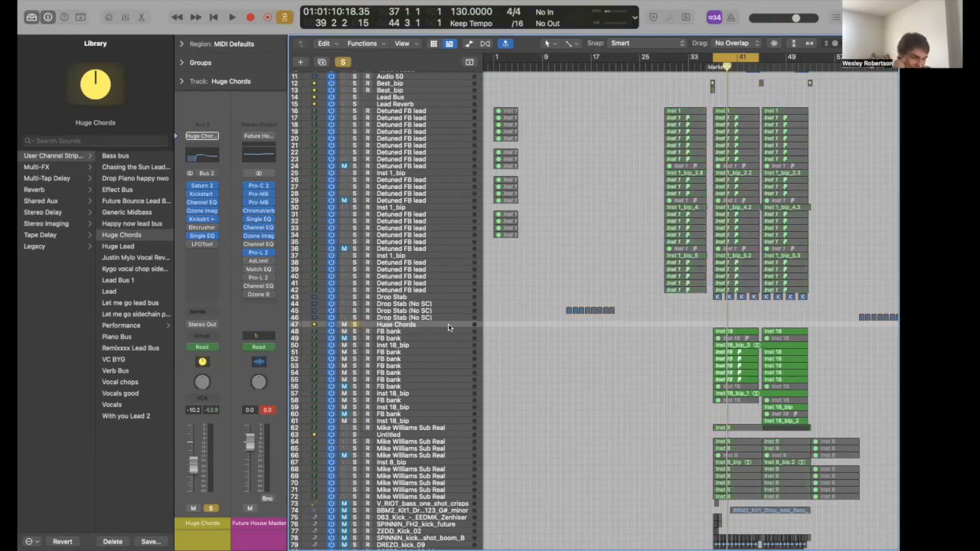
{"action": "double_click", "coordinate": [728, 332]}
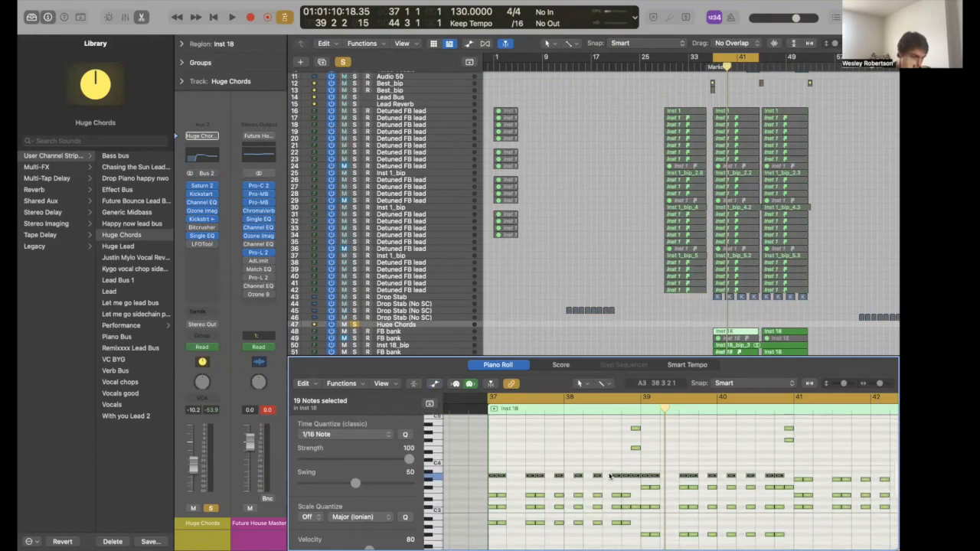
- Play the chords from bar 37, select the first two bars' notes, and close the editor
{"action": "key", "text": "space"}
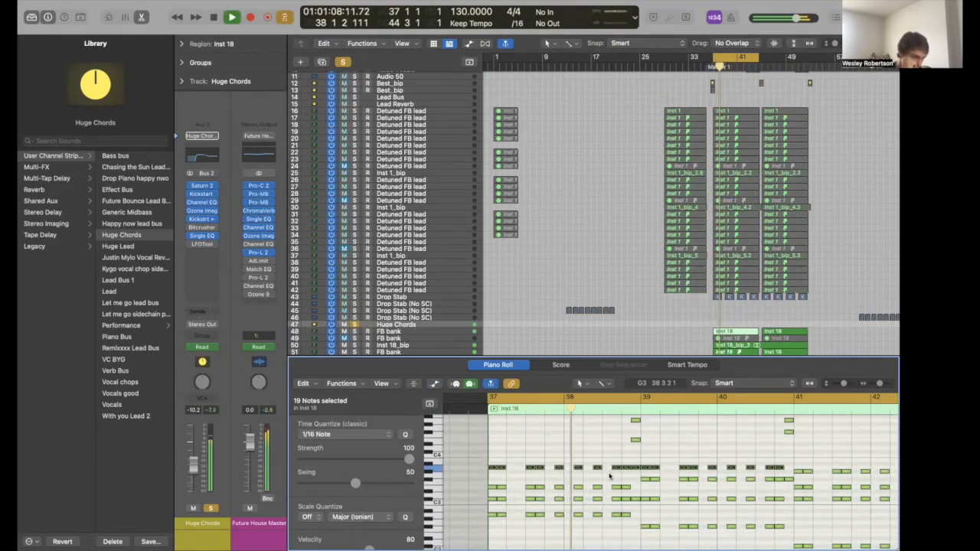
{"action": "key", "text": "space"}
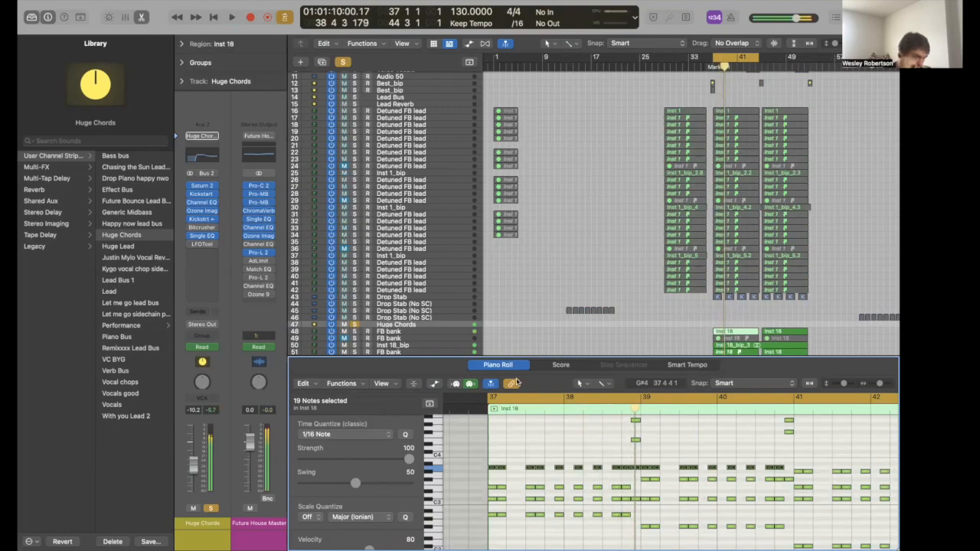
{"action": "left_click_drag", "start_coordinate": [474, 457], "coordinate": [646, 491]}
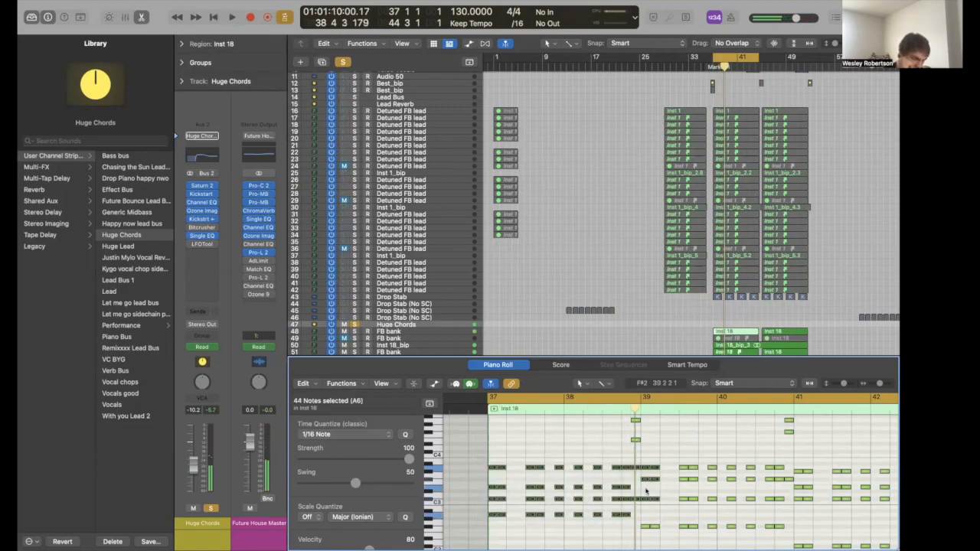
{"action": "key", "text": "p"}
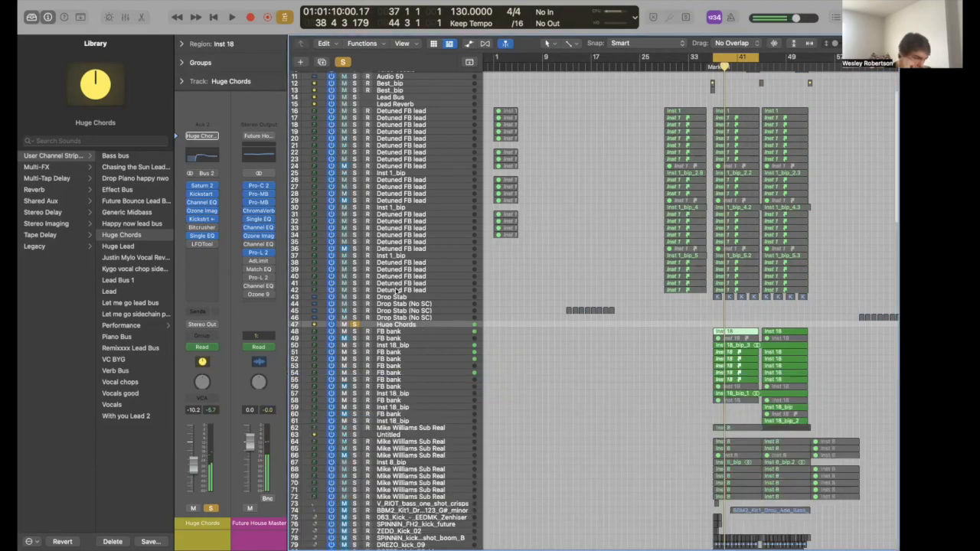
- Inspect the FB bank tracks' Sylenth1 and Serum synth patches
{"action": "left_click", "coordinate": [411, 332]}
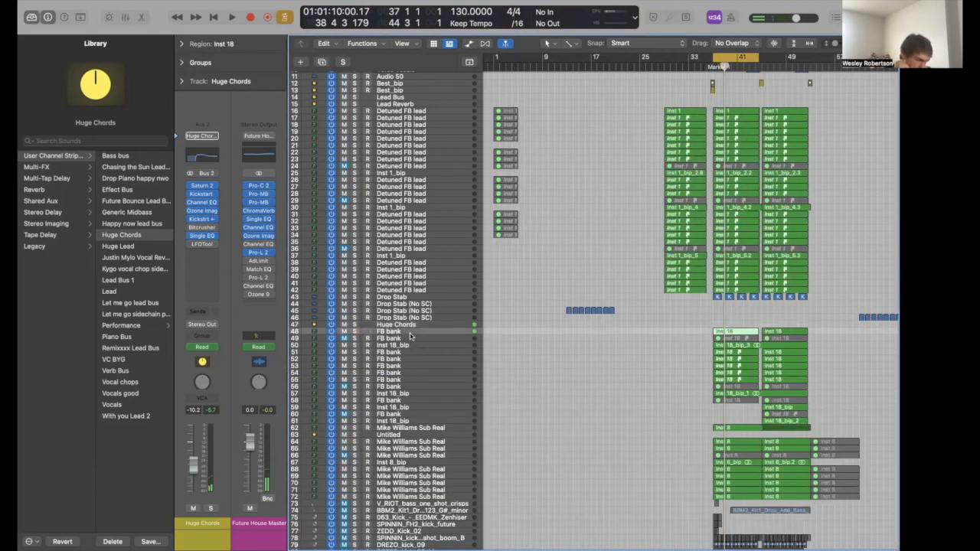
{"action": "left_click", "coordinate": [204, 225]}
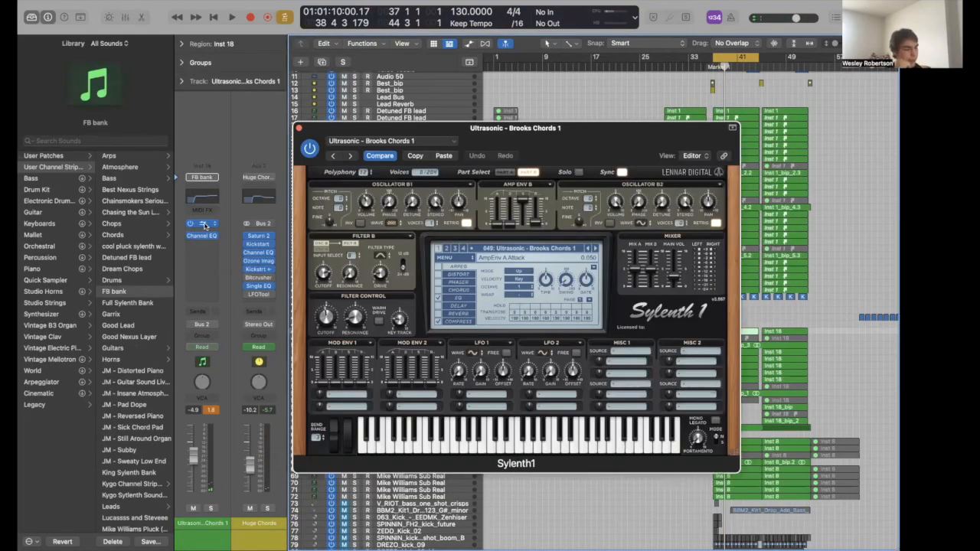
{"action": "left_click", "coordinate": [204, 225]}
{"action": "left_click", "coordinate": [384, 345]}
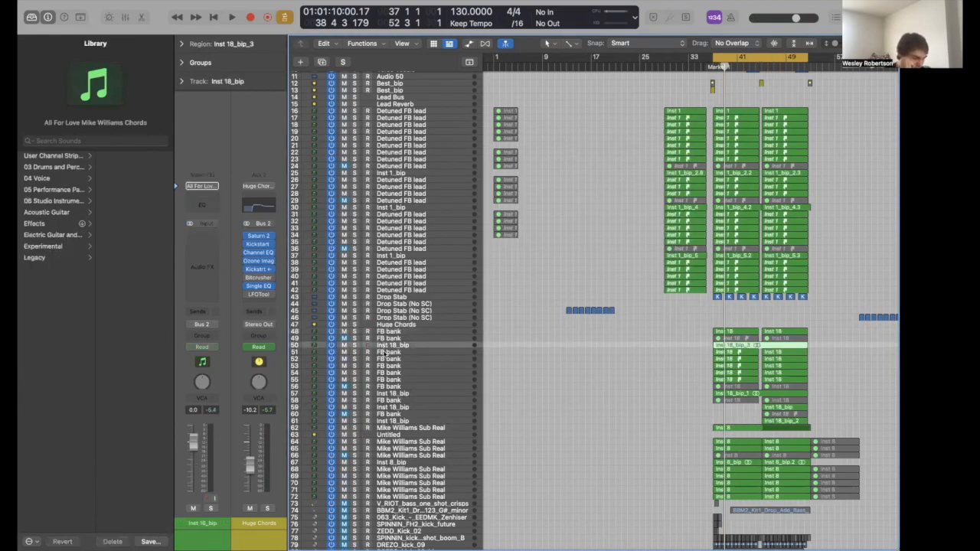
{"action": "left_click", "coordinate": [374, 351]}
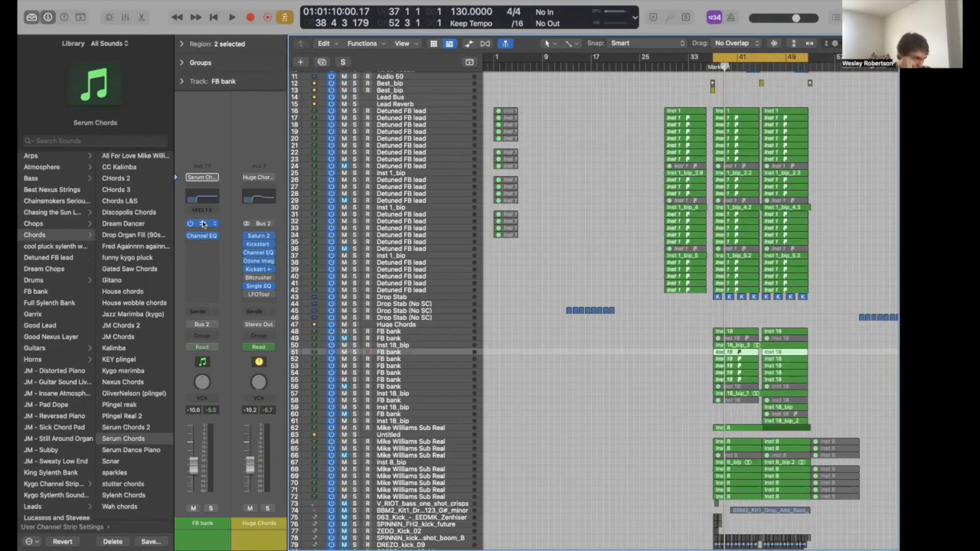
{"action": "left_click", "coordinate": [203, 224]}
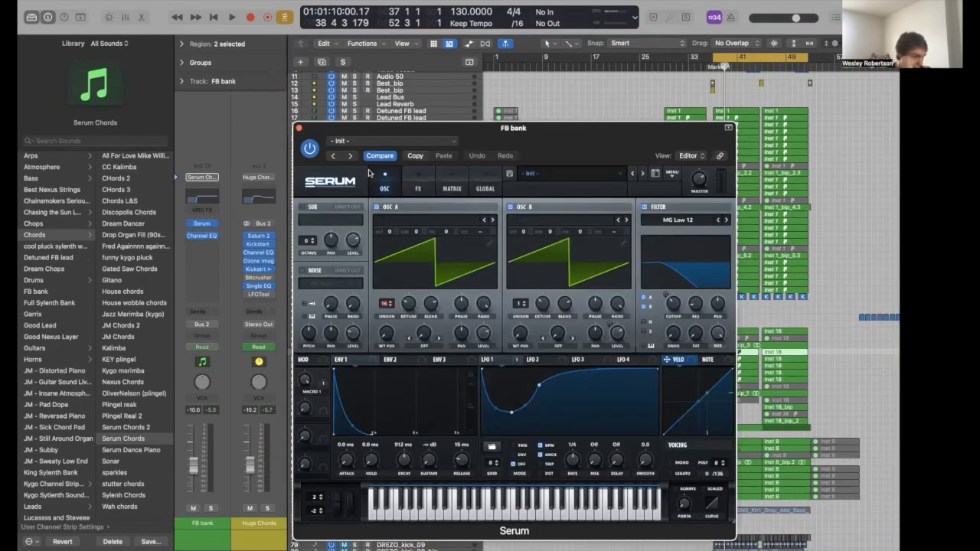
{"action": "left_click", "coordinate": [299, 129]}
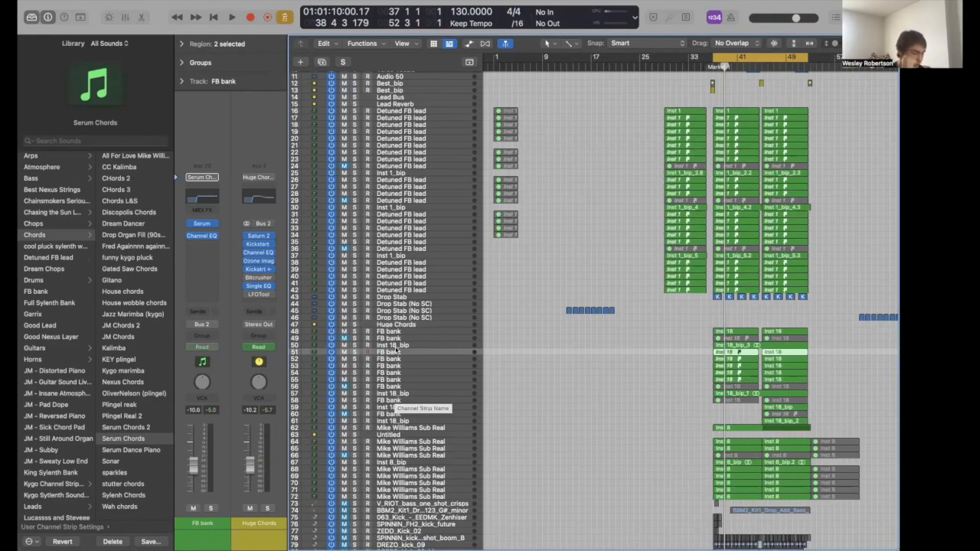
- Check the synth on the FB bank track at row 52
{"action": "left_click", "coordinate": [389, 359]}
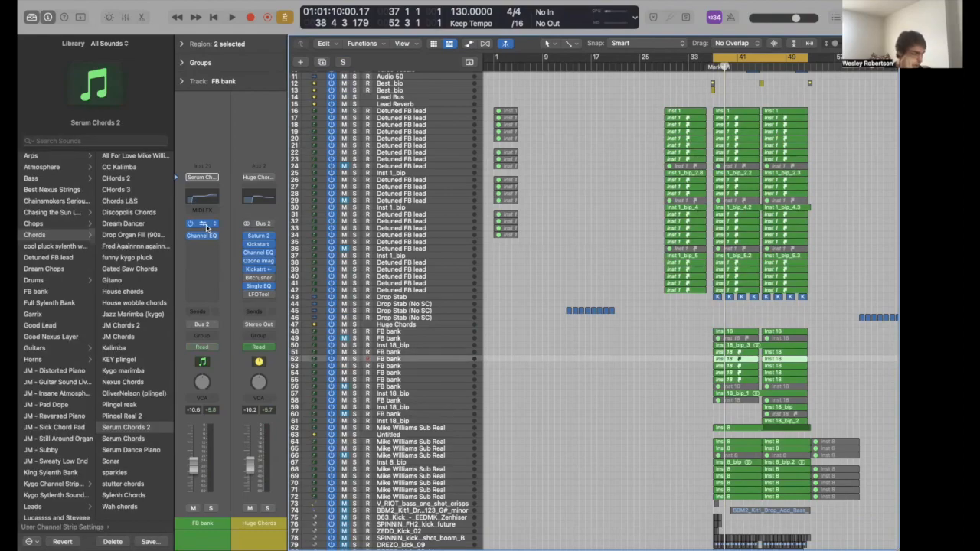
{"action": "left_click", "coordinate": [203, 224]}
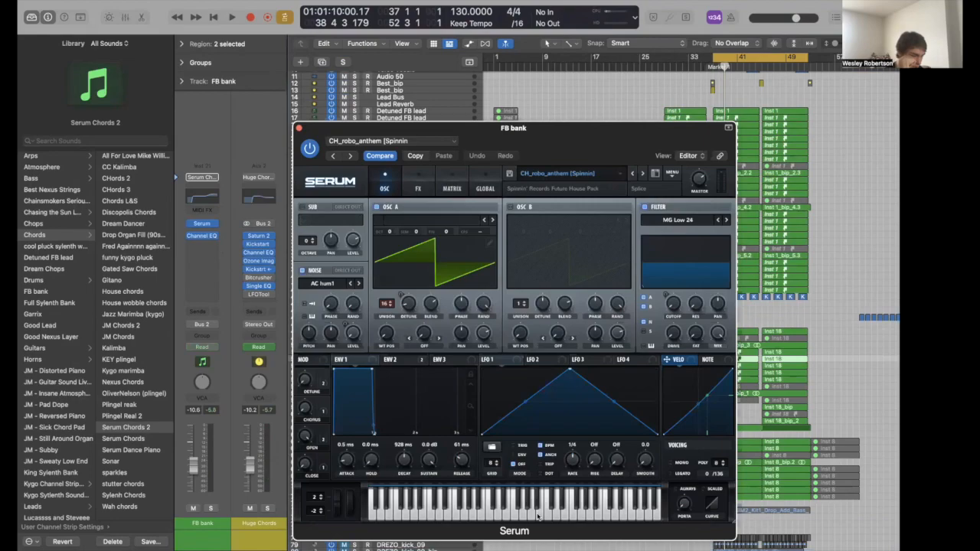
{"action": "left_click", "coordinate": [299, 127]}
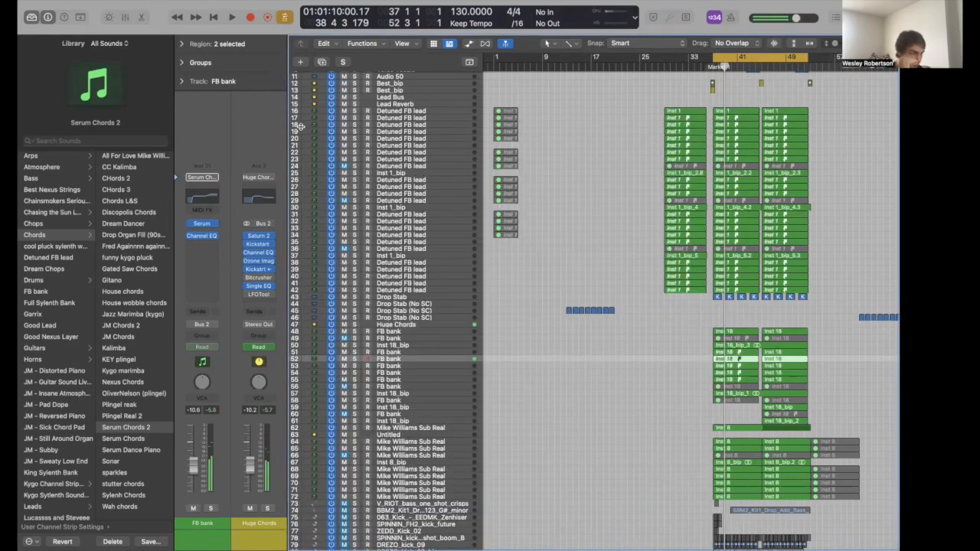
- Select tracks 59–61 (Inst 18_bip, FB bank, Inst 18_bip) and solo them
{"action": "left_click", "coordinate": [394, 365]}
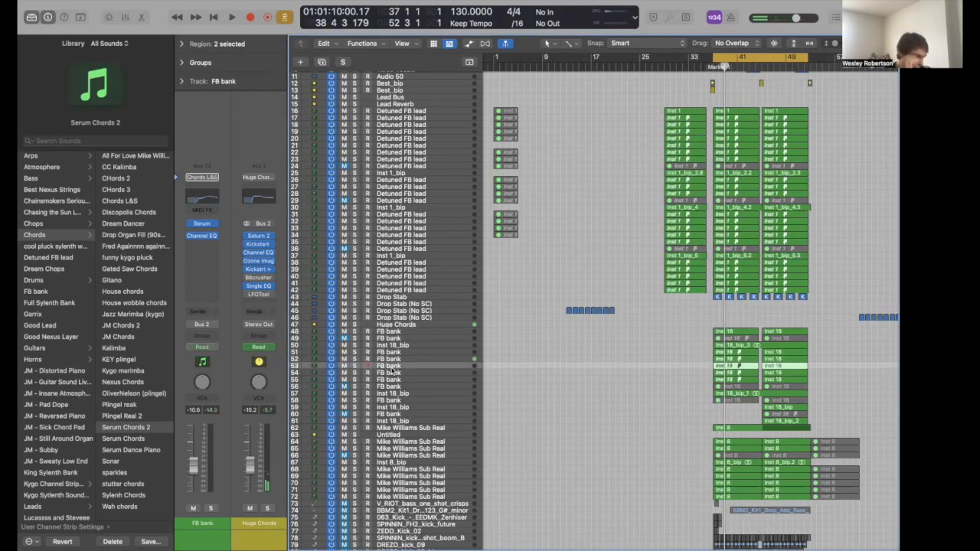
{"action": "left_click", "coordinate": [392, 372]}
{"action": "left_click", "coordinate": [390, 380]}
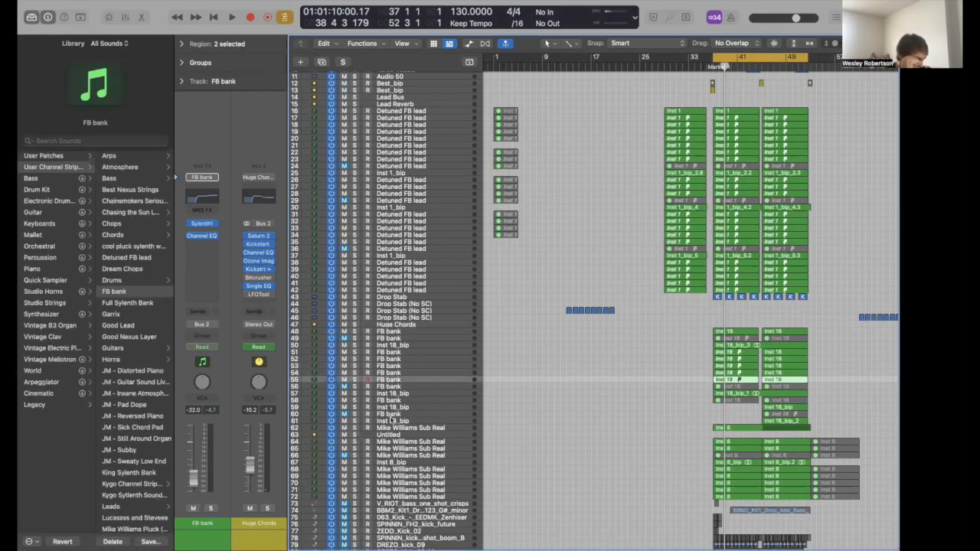
{"action": "left_click", "coordinate": [395, 394]}
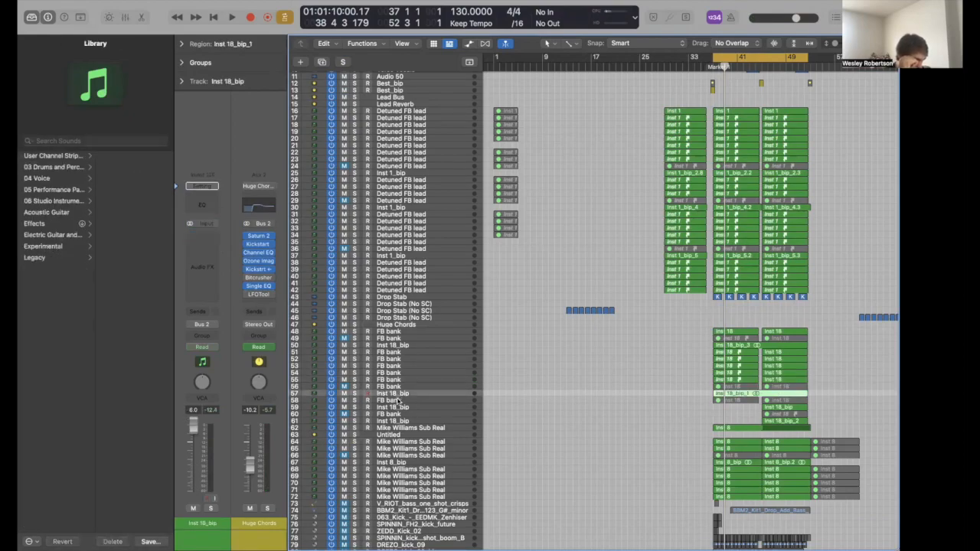
{"action": "left_click", "coordinate": [396, 400]}
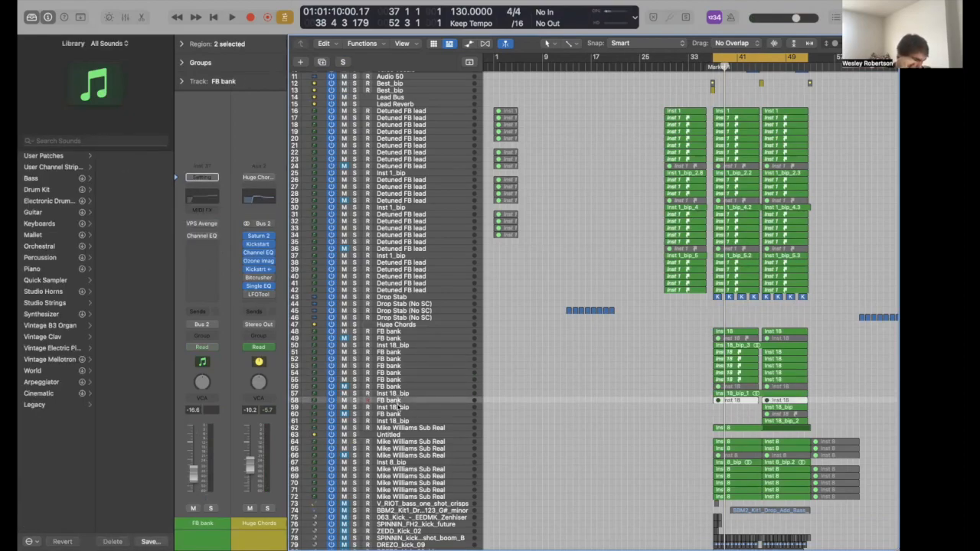
{"action": "left_click", "coordinate": [395, 407]}
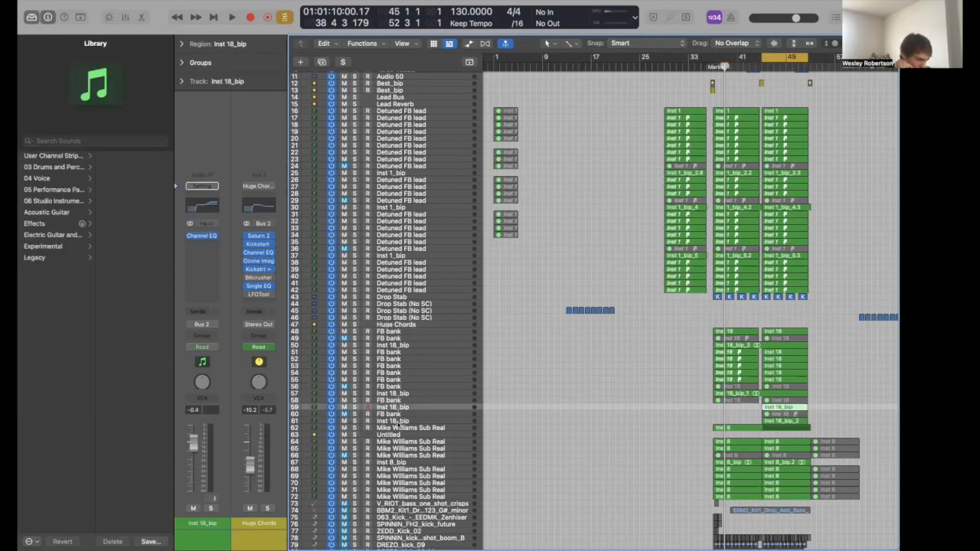
{"action": "left_click", "coordinate": [396, 421], "text": "shift"}
{"action": "key", "text": "s"}
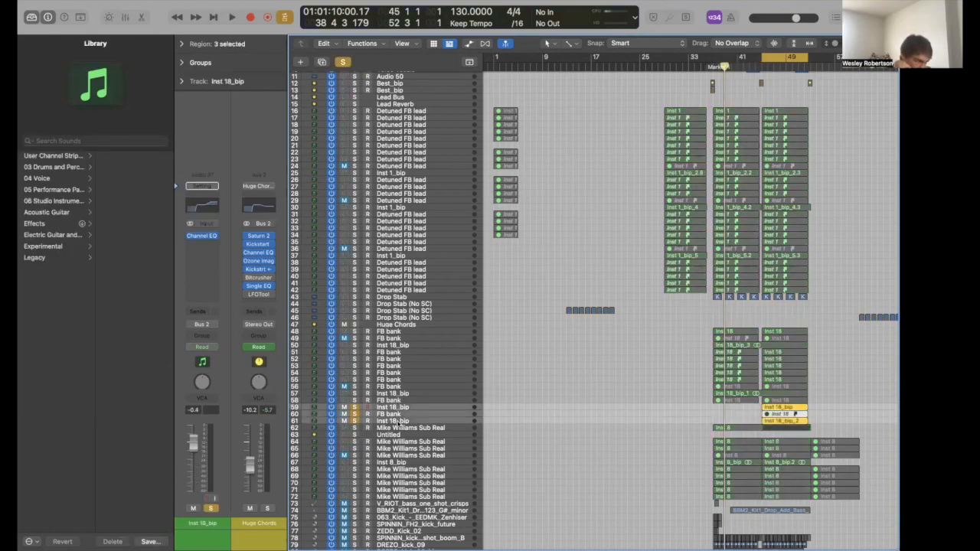
- Zoom in on the regions, play from bar 45, clear the solo, and select the Inst 18_bip region
{"action": "key", "text": "super+Right"}
{"action": "key", "text": "super+Right"}
{"action": "key", "text": "super+Right"}
{"action": "key", "text": "super+Right"}
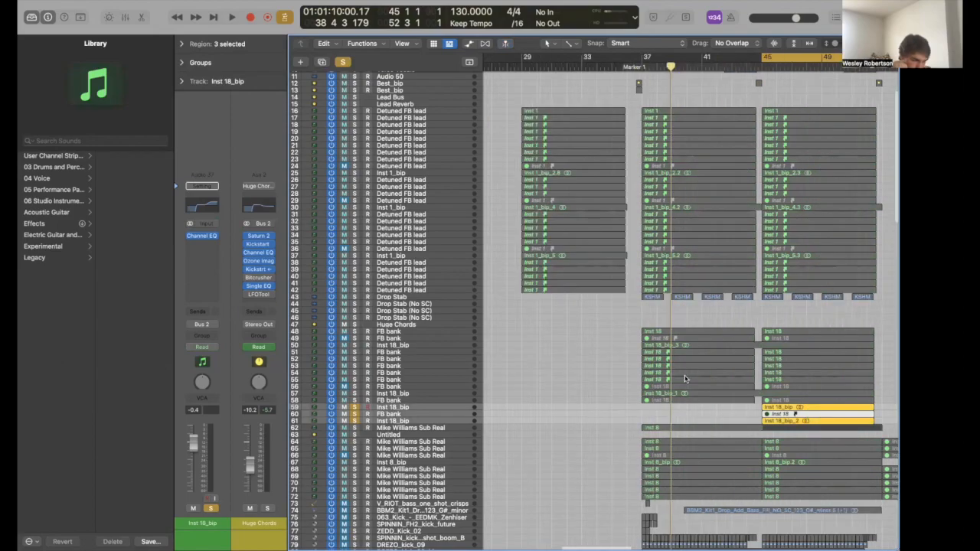
{"action": "scroll", "coordinate": [685, 378], "scroll_direction": "right", "scroll_amount": 3}
{"action": "scroll", "coordinate": [685, 378], "scroll_direction": "right", "scroll_amount": 1}
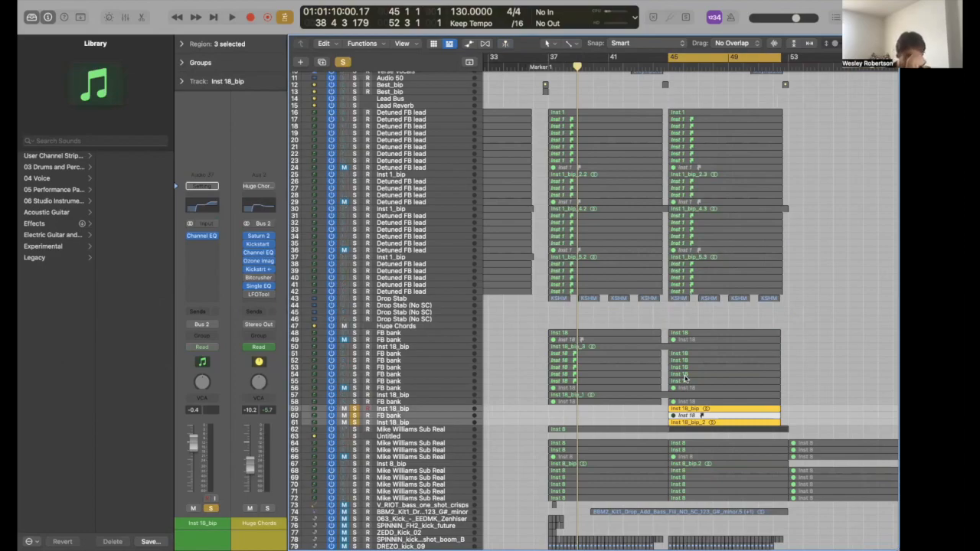
{"action": "key", "text": "space"}
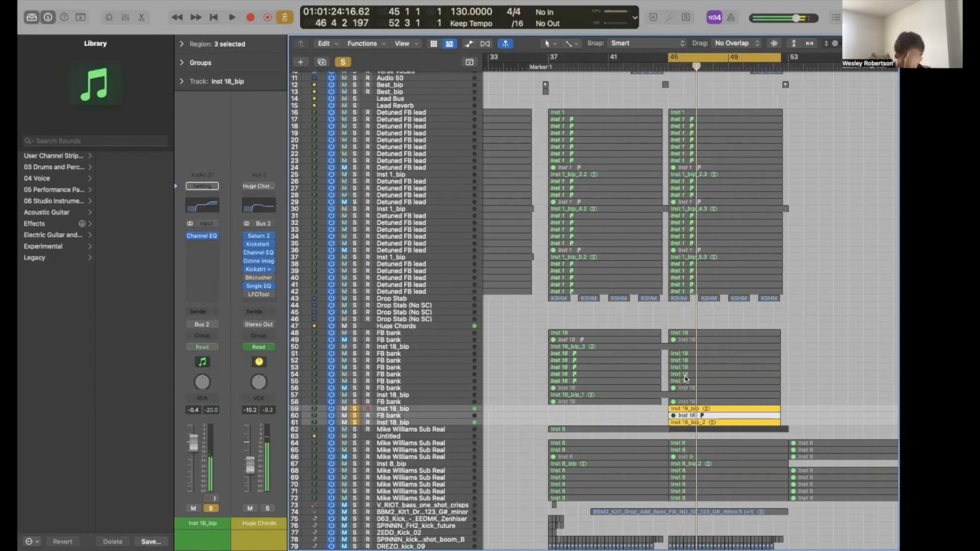
{"action": "key", "text": "s"}
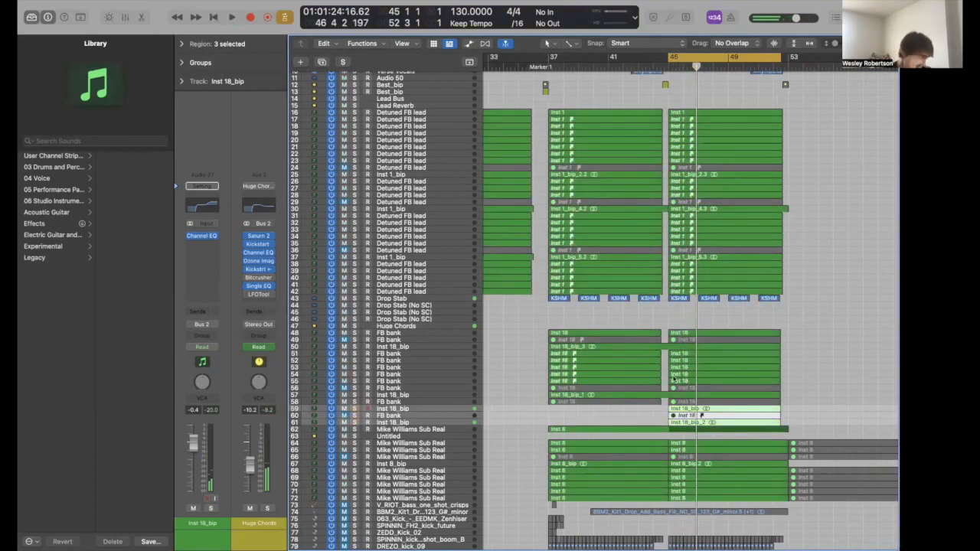
{"action": "left_click", "coordinate": [461, 408]}
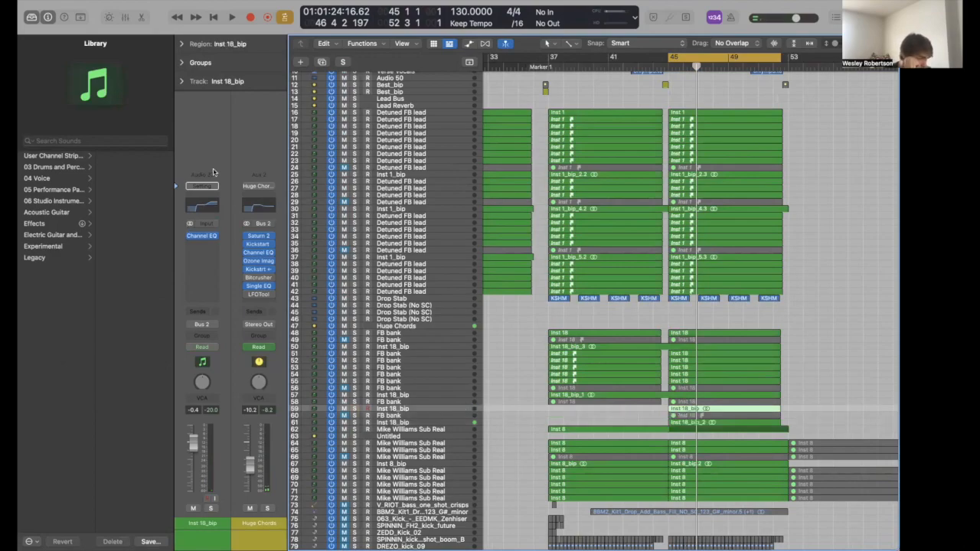
- Inspect the Huge Chords' Saturn 2, Kickstart 2 and Channel EQ inserts
{"action": "left_click", "coordinate": [259, 238]}
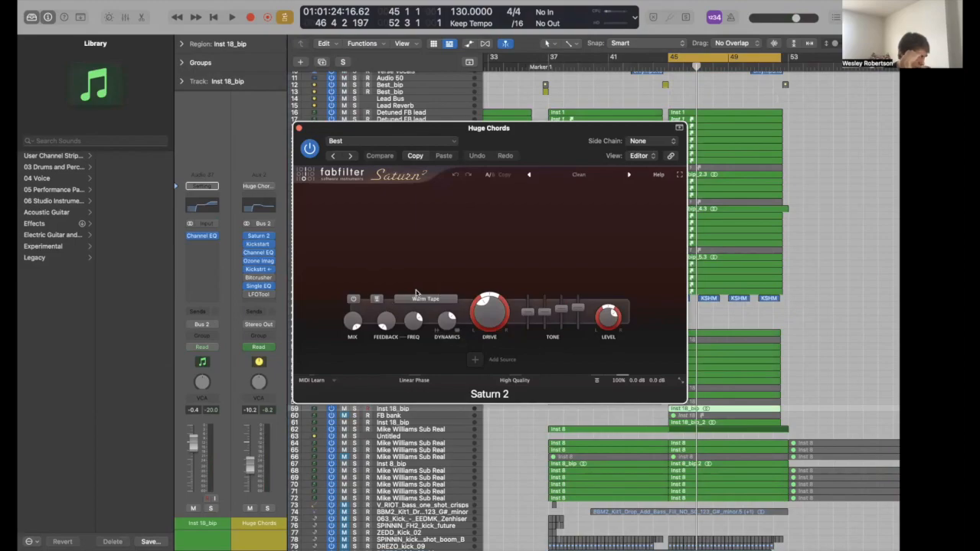
{"action": "left_click", "coordinate": [299, 129]}
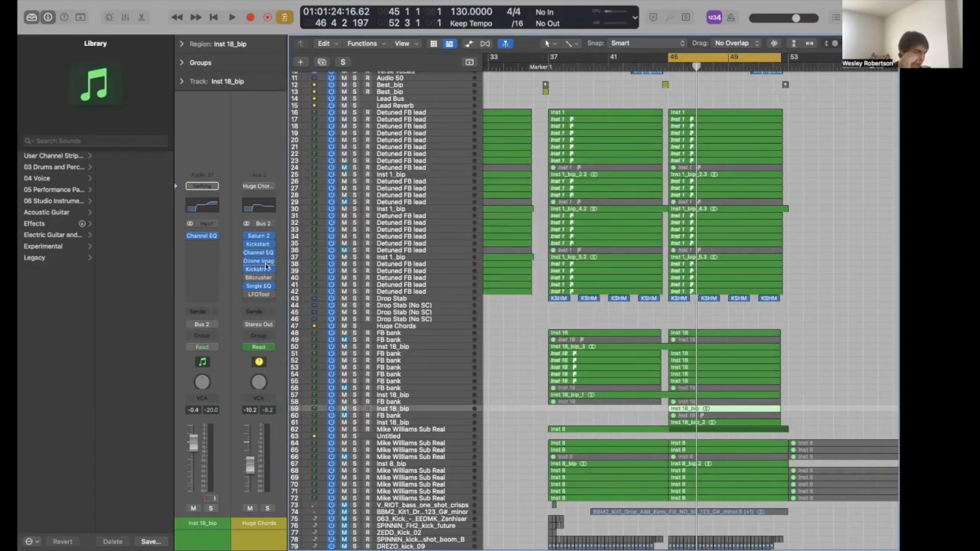
{"action": "left_click", "coordinate": [258, 245]}
{"action": "left_click", "coordinate": [258, 244]}
{"action": "left_click", "coordinate": [258, 252]}
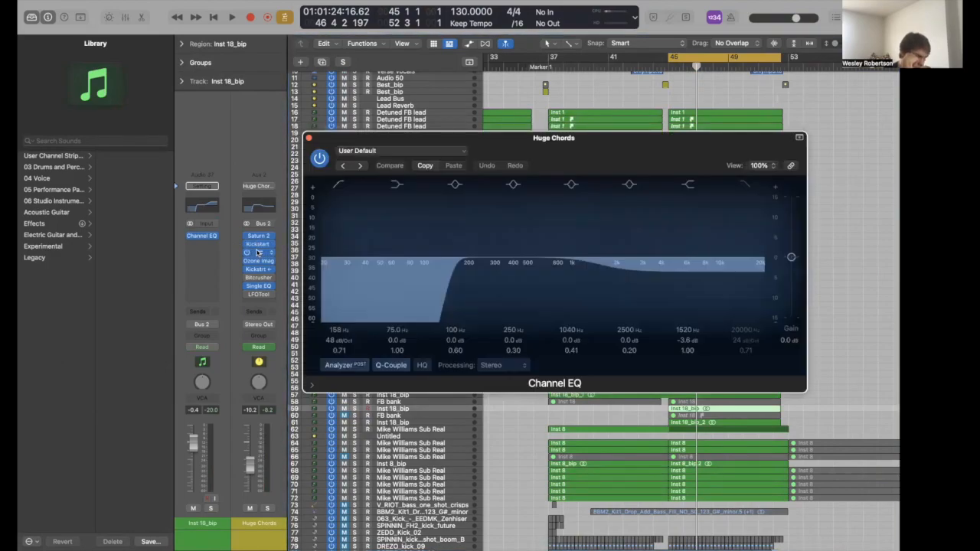
{"action": "left_click", "coordinate": [258, 253]}
- Check Ozone Imager 2 and Single Band EQ, then select the Mike Williams Sub Real track
{"action": "left_click", "coordinate": [258, 262]}
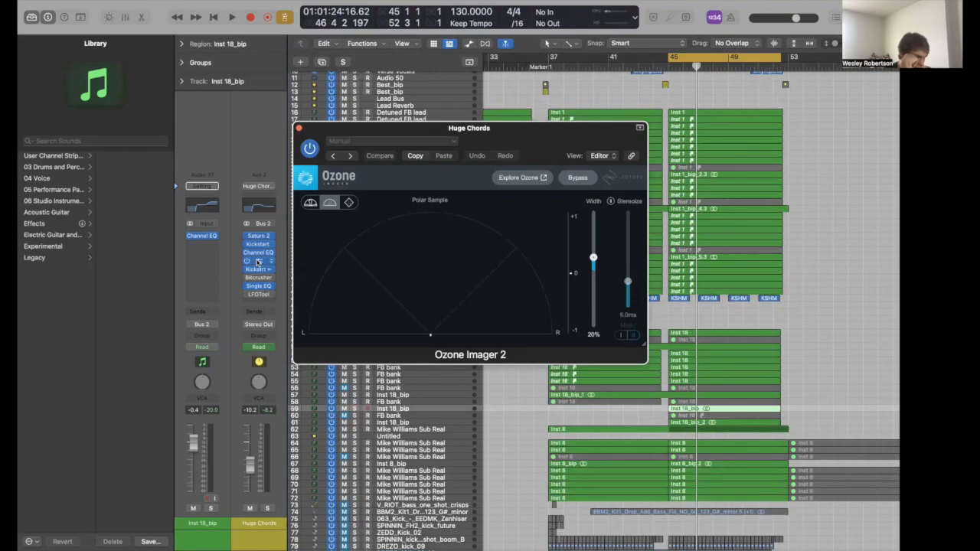
{"action": "left_click", "coordinate": [258, 262]}
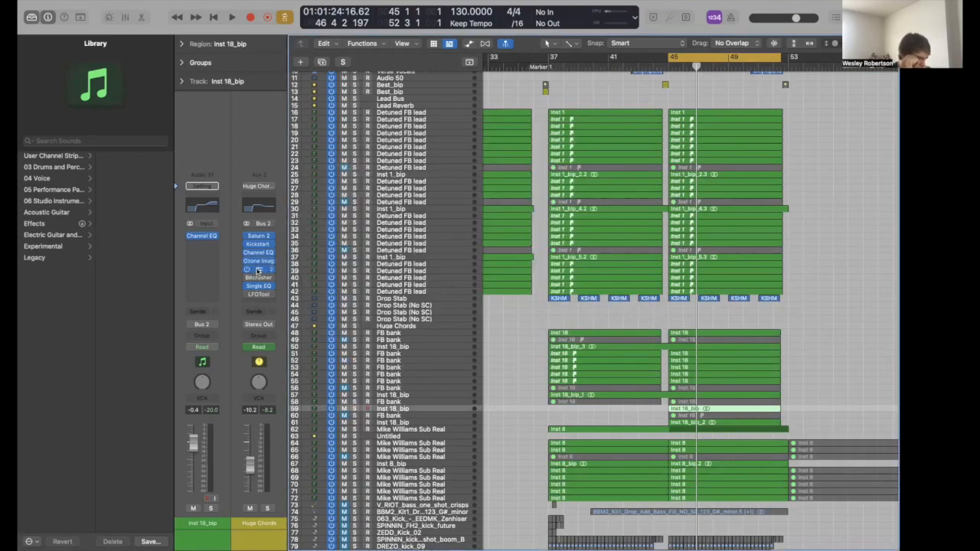
{"action": "left_click", "coordinate": [258, 286]}
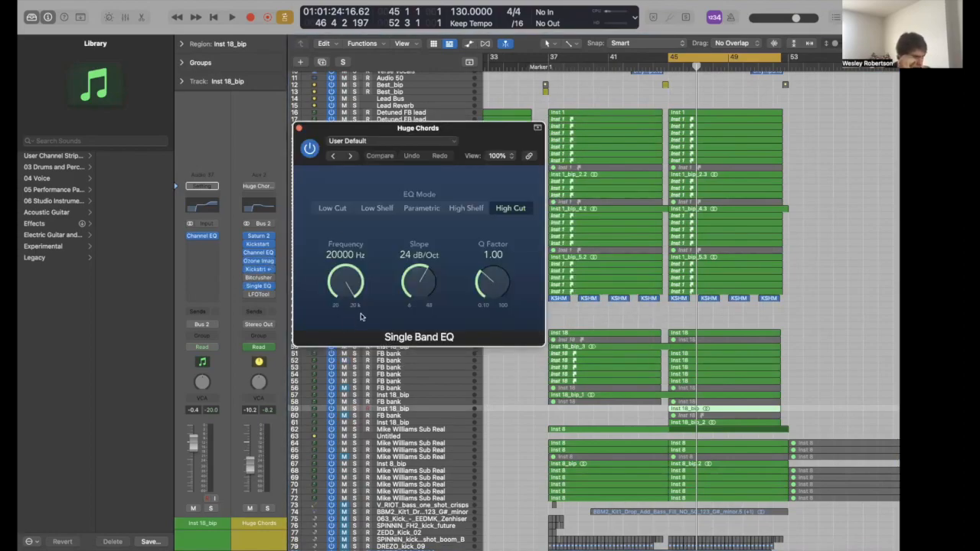
{"action": "left_click", "coordinate": [299, 128]}
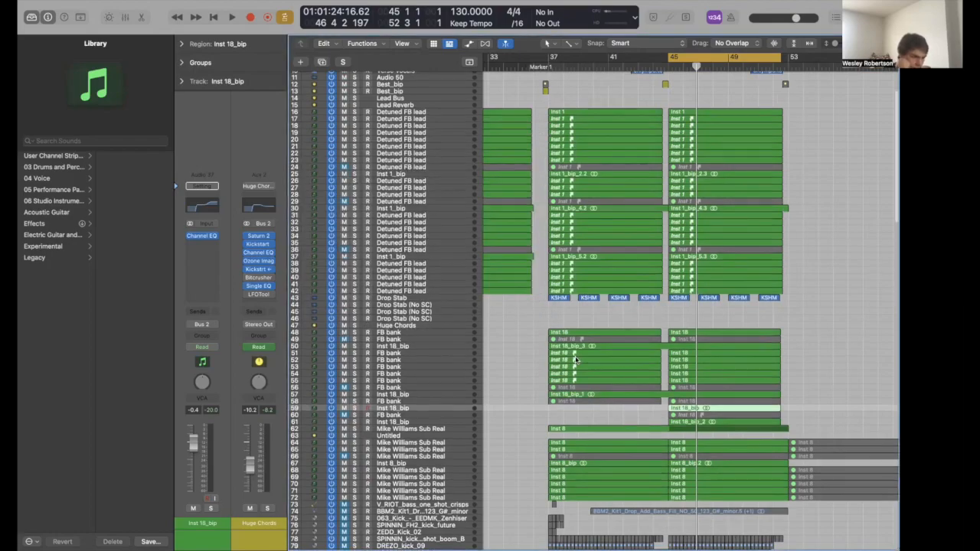
{"action": "scroll", "coordinate": [575, 358], "scroll_direction": "down", "scroll_amount": 5}
{"action": "scroll", "coordinate": [574, 356], "scroll_direction": "down", "scroll_amount": 2}
{"action": "left_click", "coordinate": [407, 331]}
- Solo the bass track and play briefly to hear it alone
{"action": "key", "text": "s"}
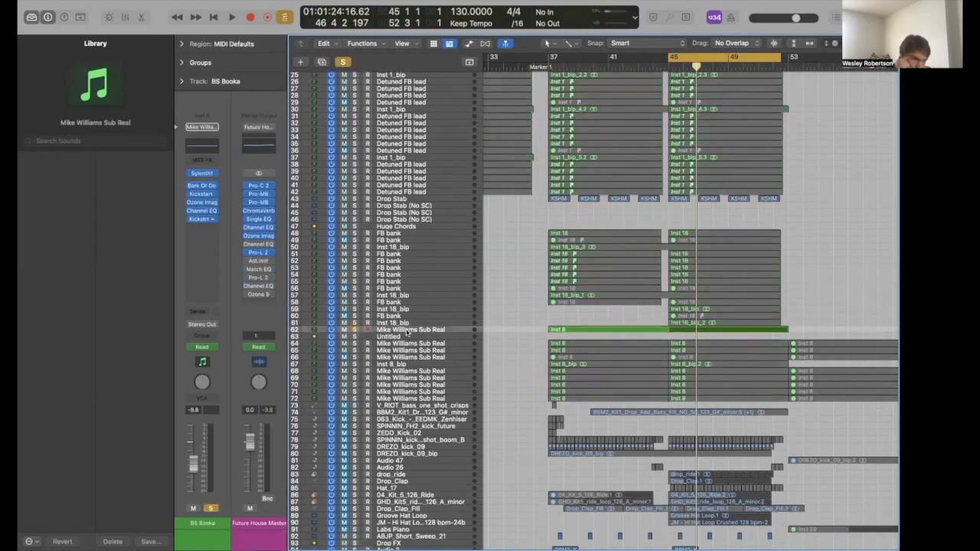
{"action": "key", "text": "c"}
{"action": "key", "text": "c"}
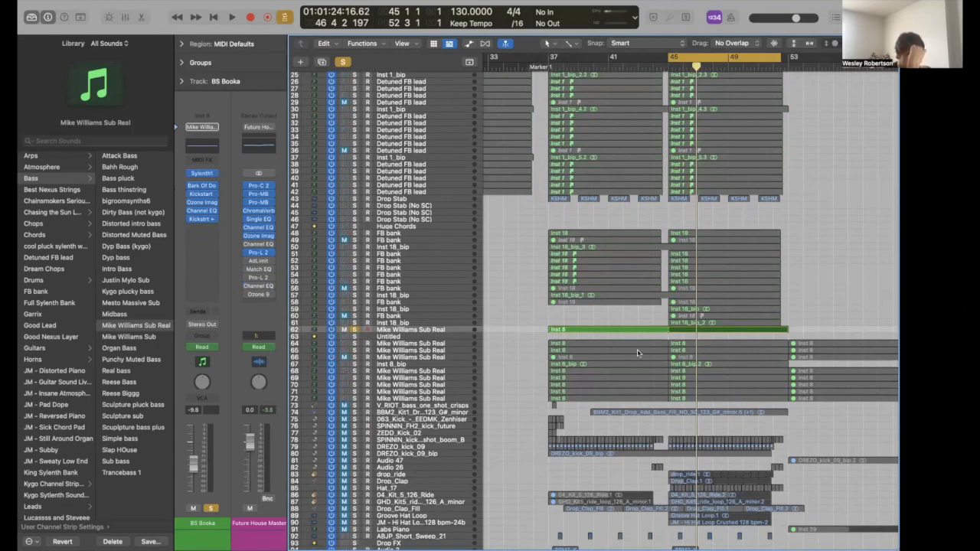
{"action": "key", "text": "space"}
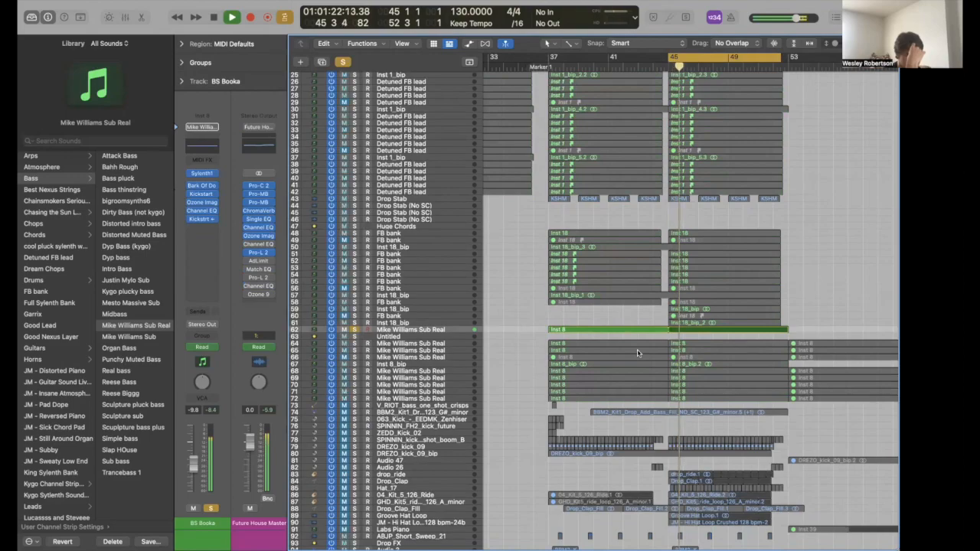
{"action": "key", "text": "space"}
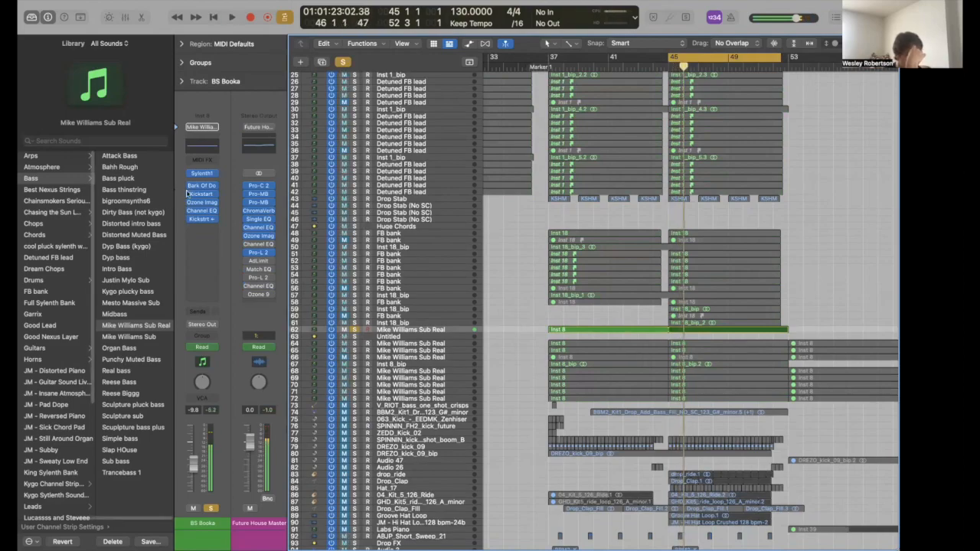
- Inspect the BS Booka Sylenth1 synth, viewing its Part A settings
{"action": "left_click", "coordinate": [203, 175]}
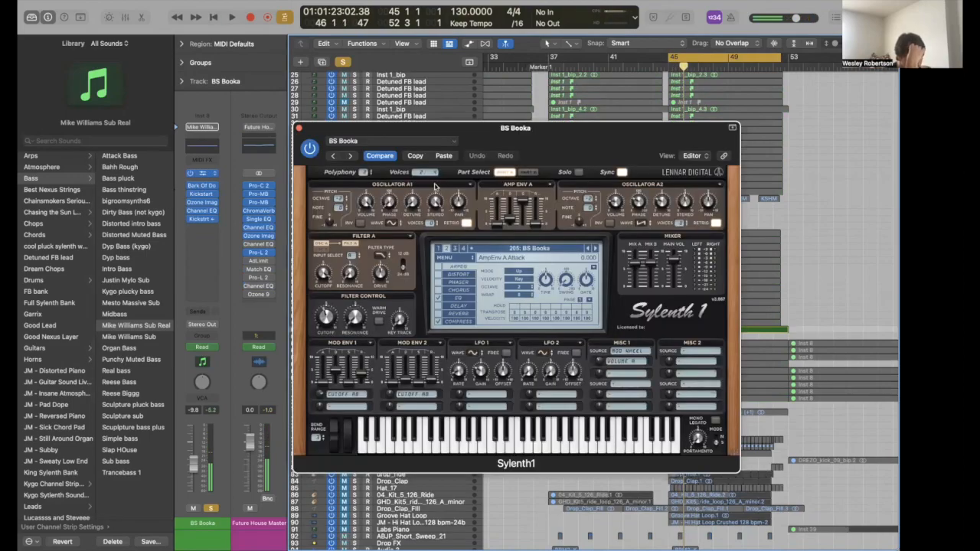
{"action": "left_click", "coordinate": [504, 173]}
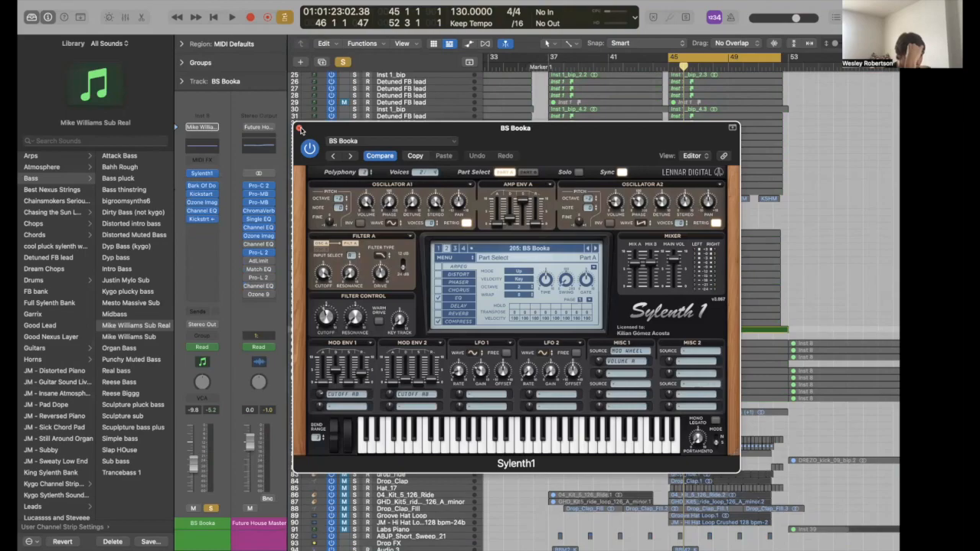
{"action": "left_click", "coordinate": [299, 128]}
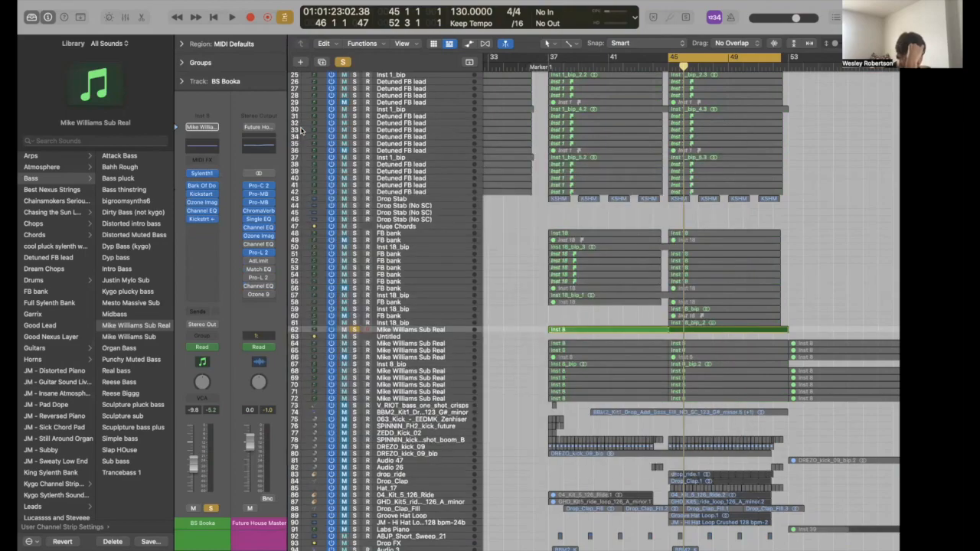
- Review the BS Booka Bark Of Dog 2 low-end boost (53 Hz, 15.5 dB)
{"action": "left_click", "coordinate": [201, 186]}
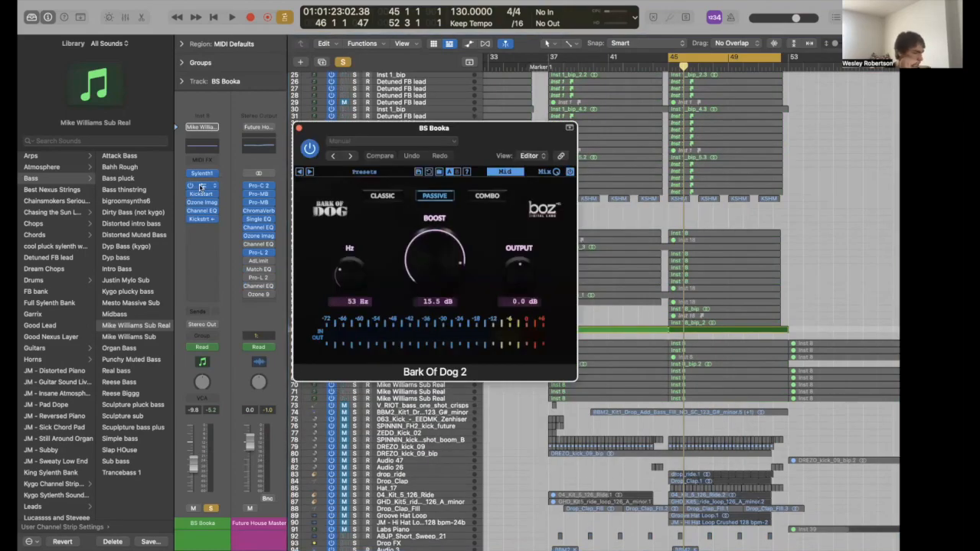
{"action": "left_click", "coordinate": [201, 173]}
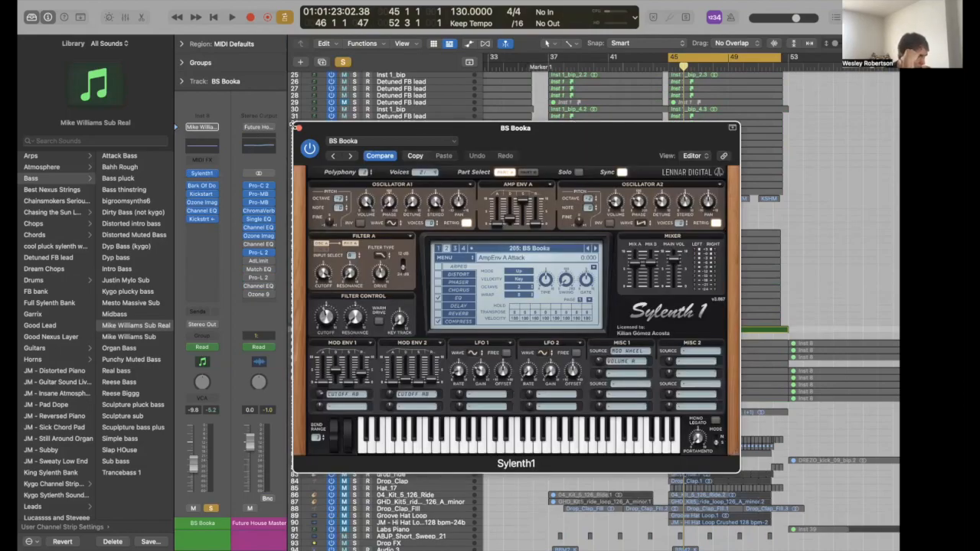
{"action": "left_click", "coordinate": [202, 186]}
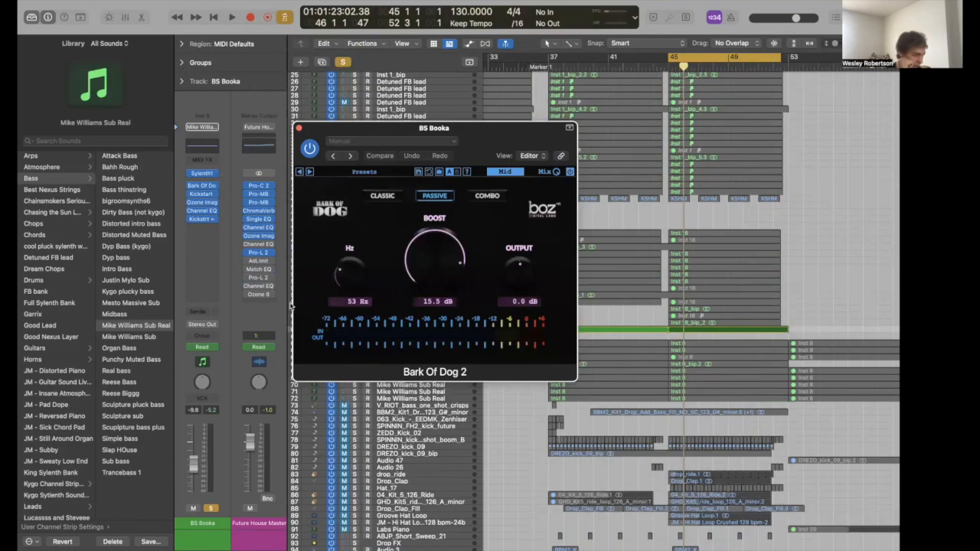
{"action": "left_click", "coordinate": [299, 128]}
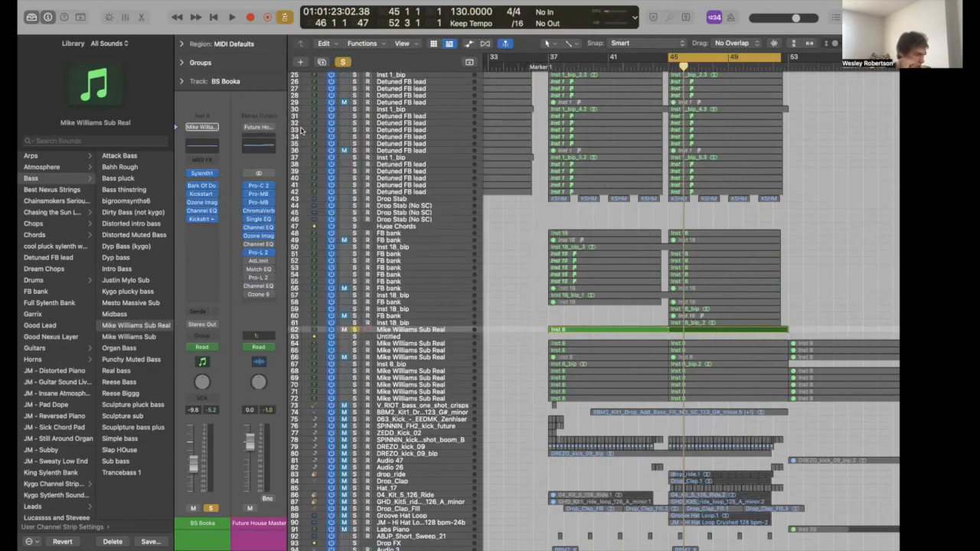
- Check the Ozone Imager stereo width settings on BS Booka, then dismiss the plug-in choices
{"action": "left_click", "coordinate": [202, 202]}
{"action": "left_click", "coordinate": [203, 204]}
{"action": "left_click", "coordinate": [202, 215]}
{"action": "left_click", "coordinate": [202, 213]}
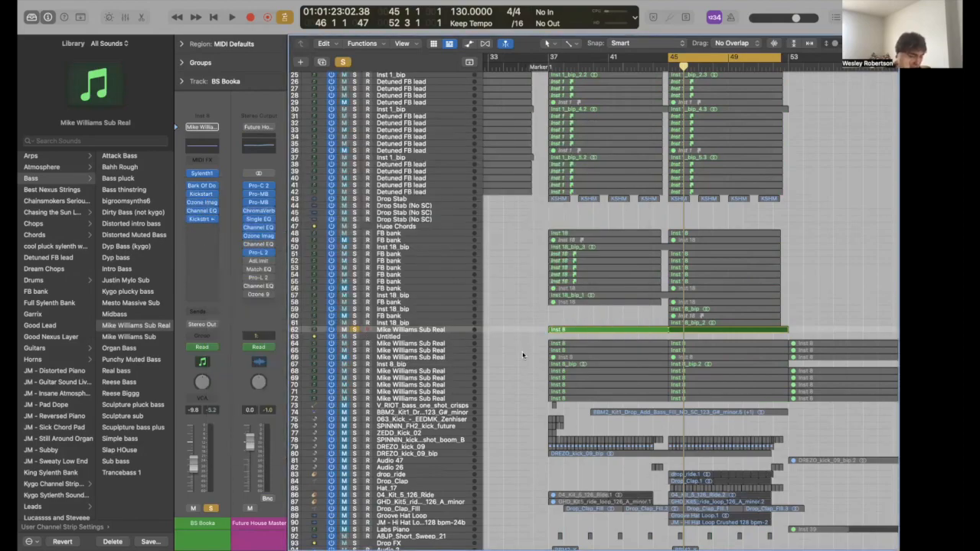
- Unsolo BS Booka, then solo and play the Untitled Aux 3 return alone
{"action": "key", "text": "s"}
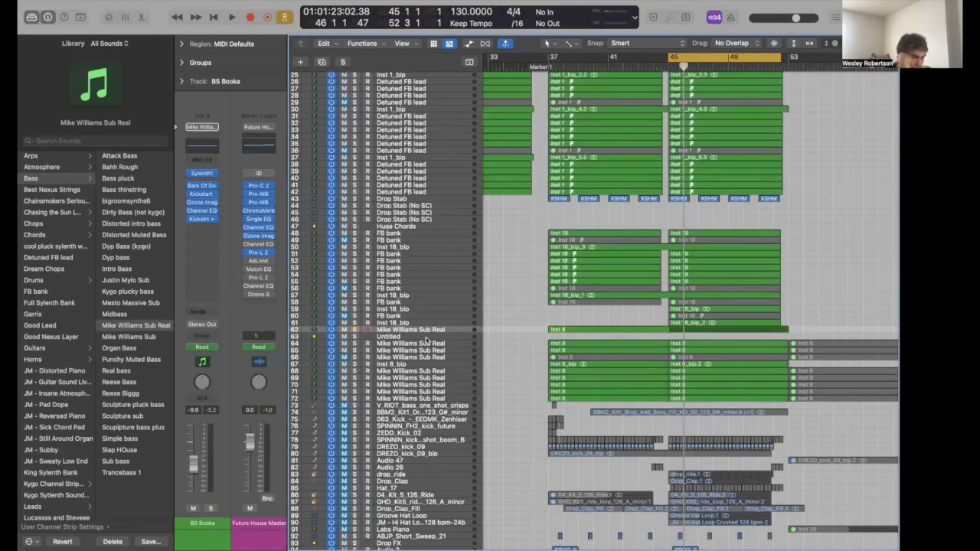
{"action": "left_click", "coordinate": [426, 337]}
{"action": "key", "text": "s"}
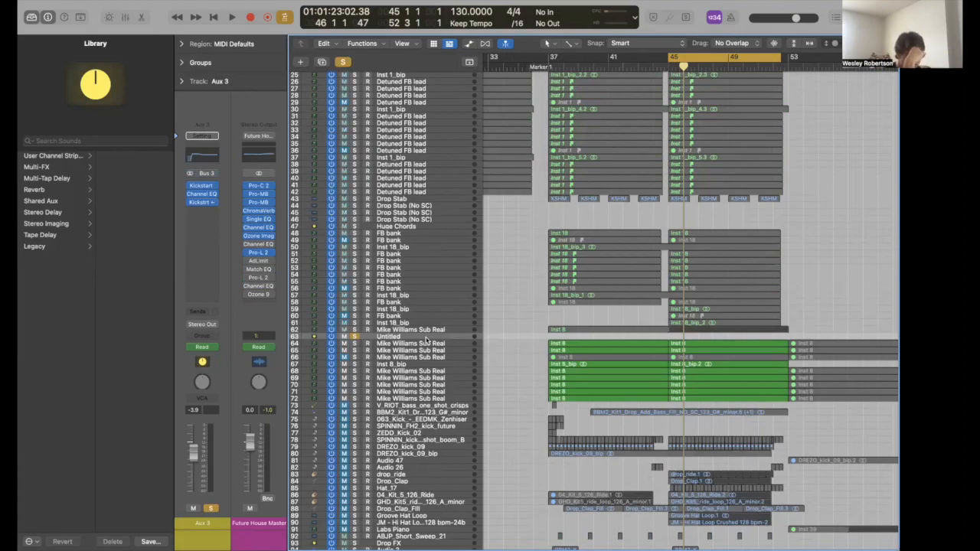
{"action": "key", "text": "space"}
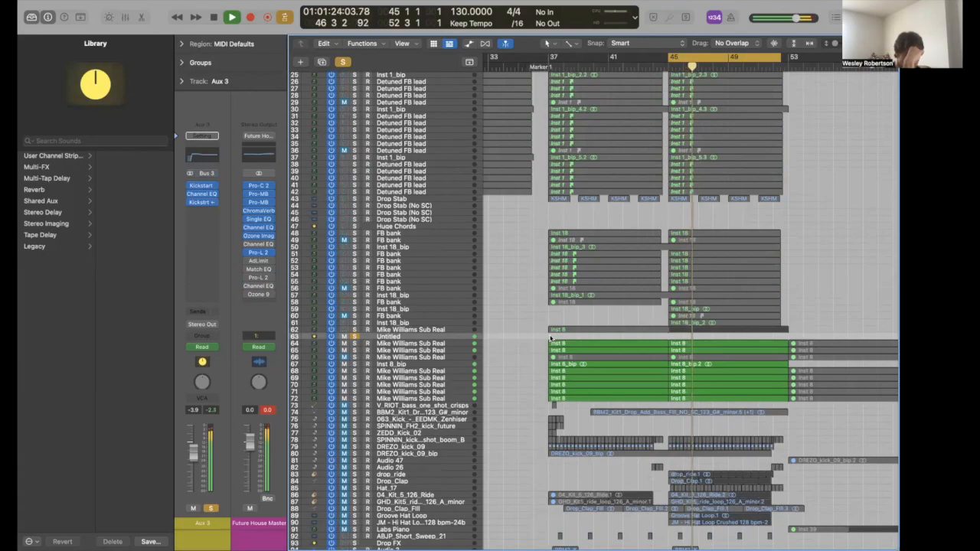
{"action": "key", "text": "space"}
- Unsolo Aux 3 and solo the first Mike Williams Sub Real track instead
{"action": "left_click", "coordinate": [354, 337]}
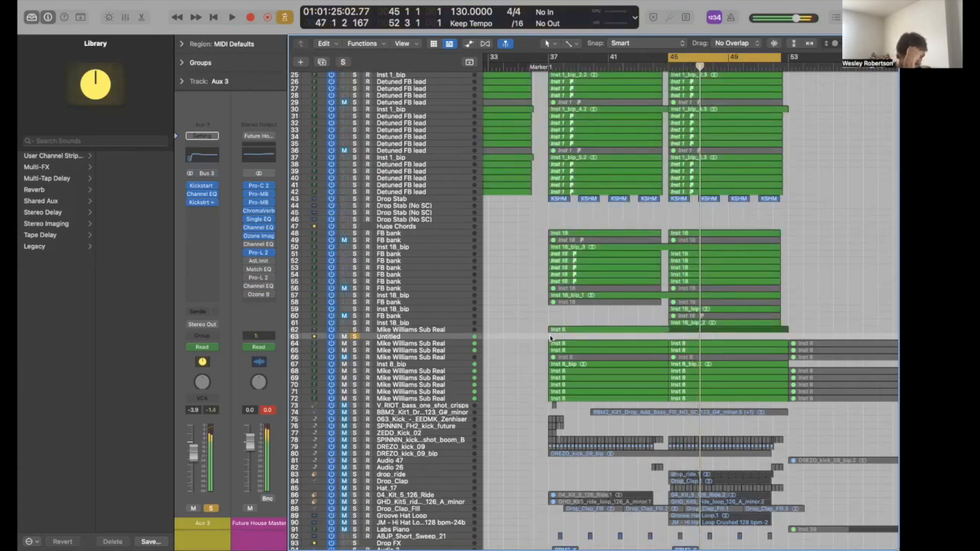
{"action": "left_click", "coordinate": [438, 343]}
{"action": "key", "text": "s"}
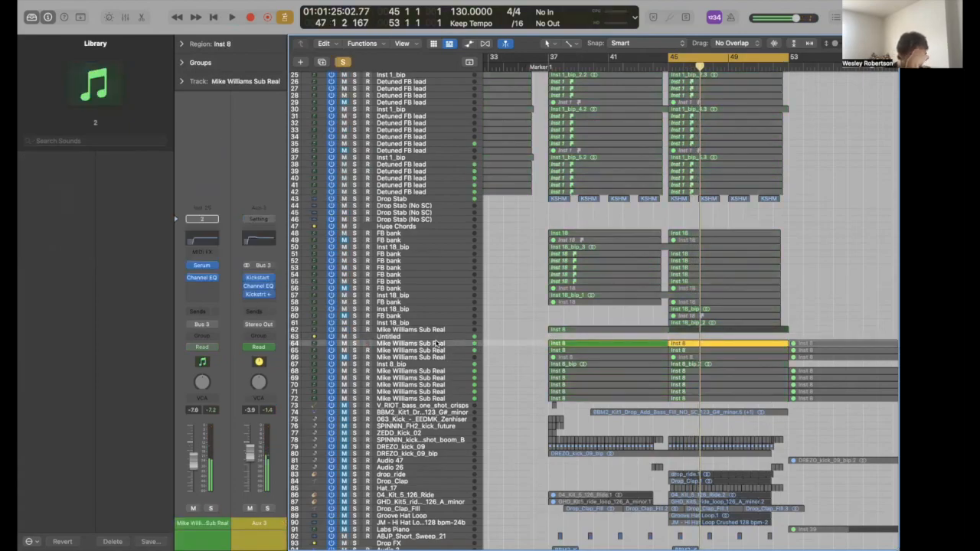
- Check Serum on the sub bass, then step through the Mike Williams Sub Real layers
{"action": "left_click", "coordinate": [202, 266]}
{"action": "key", "text": "super+w"}
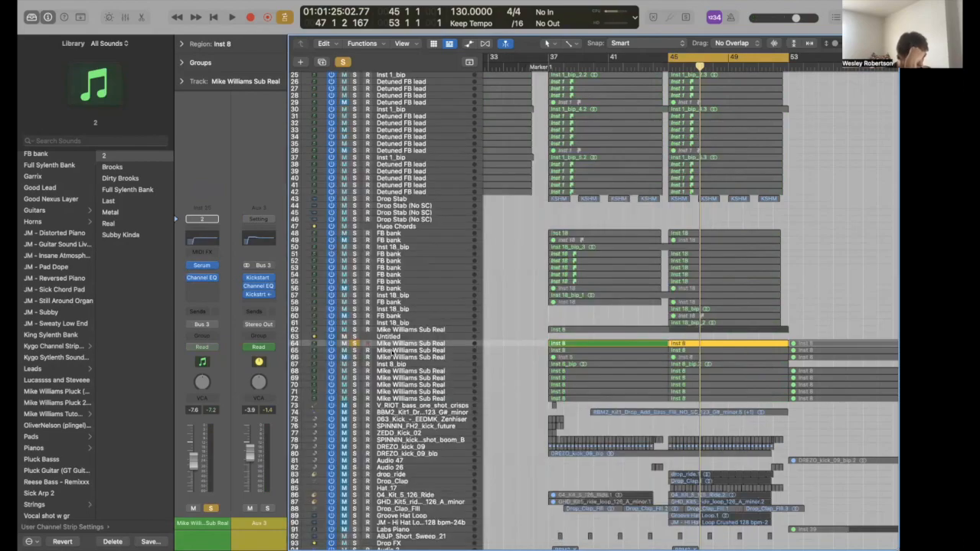
{"action": "key", "text": "Down"}
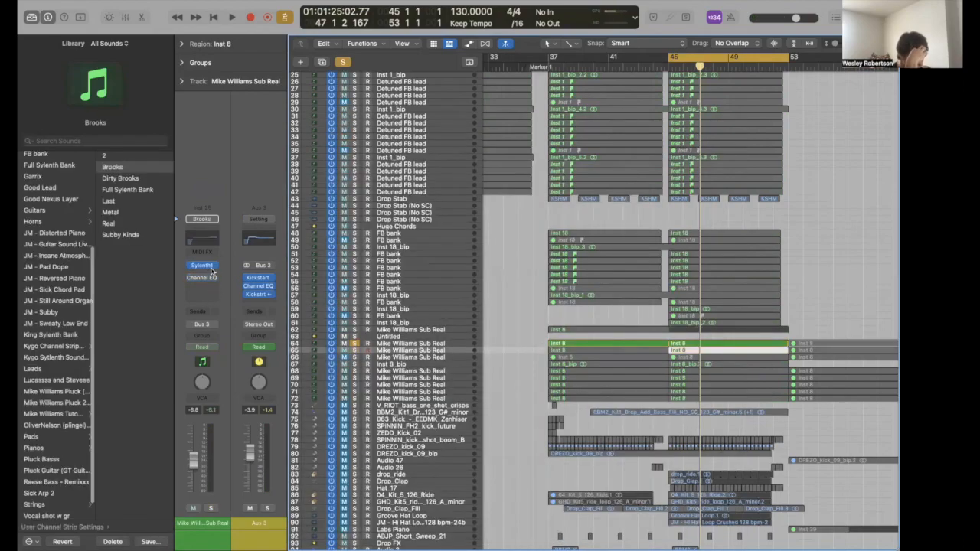
{"action": "left_click", "coordinate": [398, 365]}
{"action": "left_click", "coordinate": [399, 357]}
{"action": "left_click", "coordinate": [398, 371]}
{"action": "left_click", "coordinate": [399, 378]}
{"action": "left_click_drag", "start_coordinate": [398, 398], "coordinate": [399, 388]}
- Play the soloed Nexus bass layer on track 71, then clear its solo
{"action": "key", "text": "Down"}
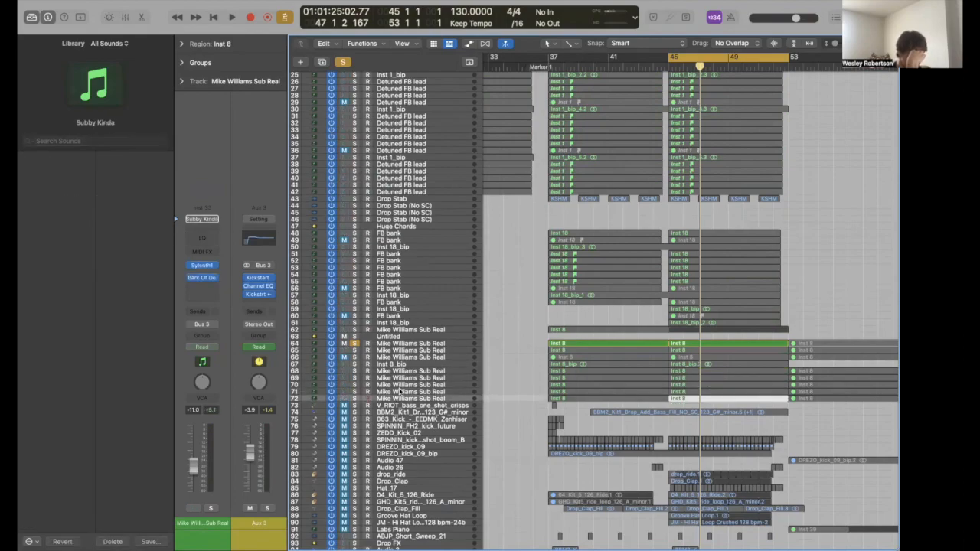
{"action": "key", "text": "Up"}
{"action": "key", "text": "Up"}
{"action": "key", "text": "Down"}
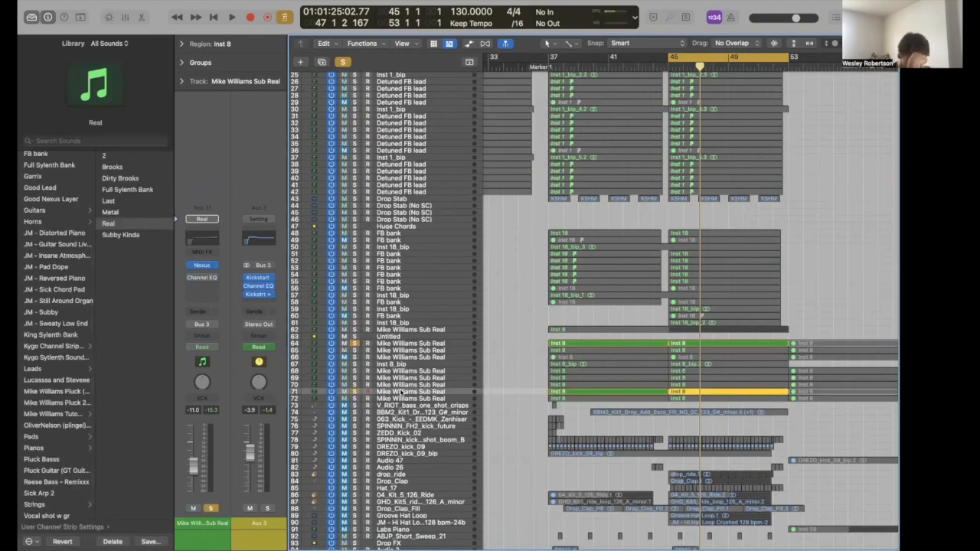
{"action": "key", "text": "space"}
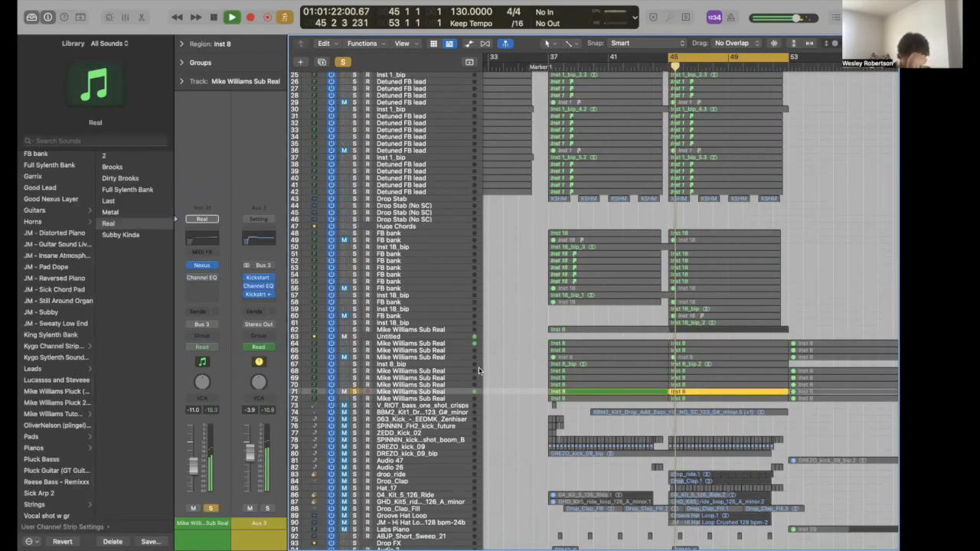
{"action": "key", "text": "s"}
{"action": "key", "text": "space"}
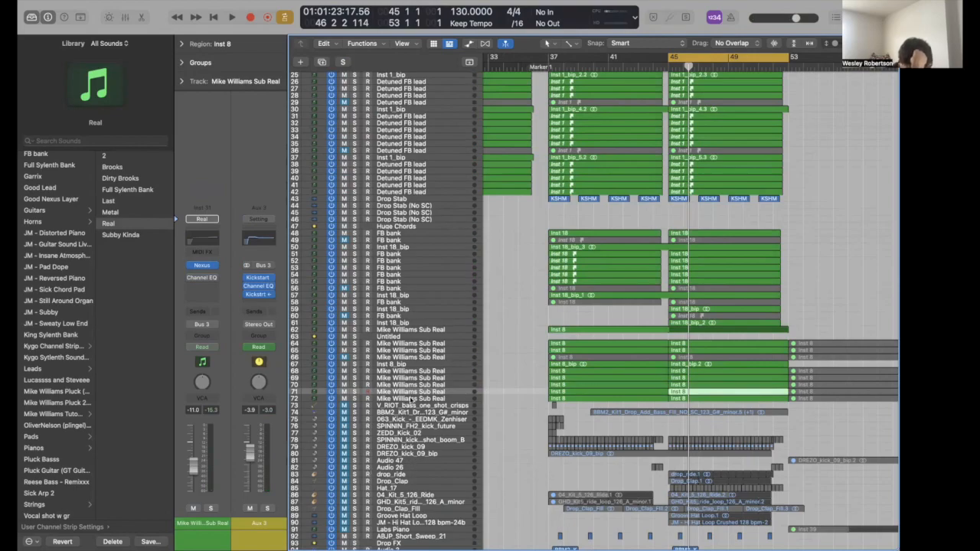
- Review the Bark Of Dog 2 boost (53 Hz, 15.5 dB) on the Subby Kinda layer
{"action": "left_click", "coordinate": [411, 399]}
{"action": "left_click", "coordinate": [120, 235]}
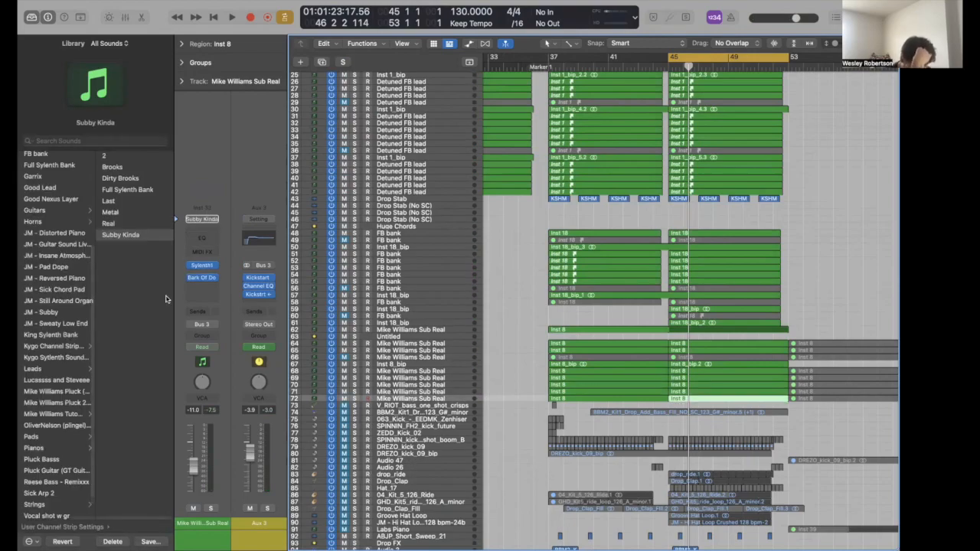
{"action": "left_click", "coordinate": [201, 277]}
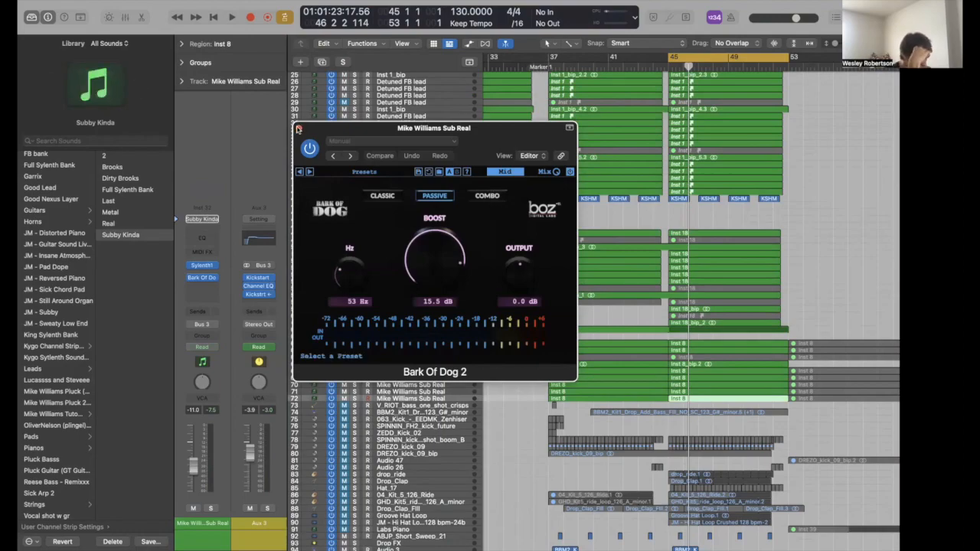
{"action": "left_click", "coordinate": [299, 129]}
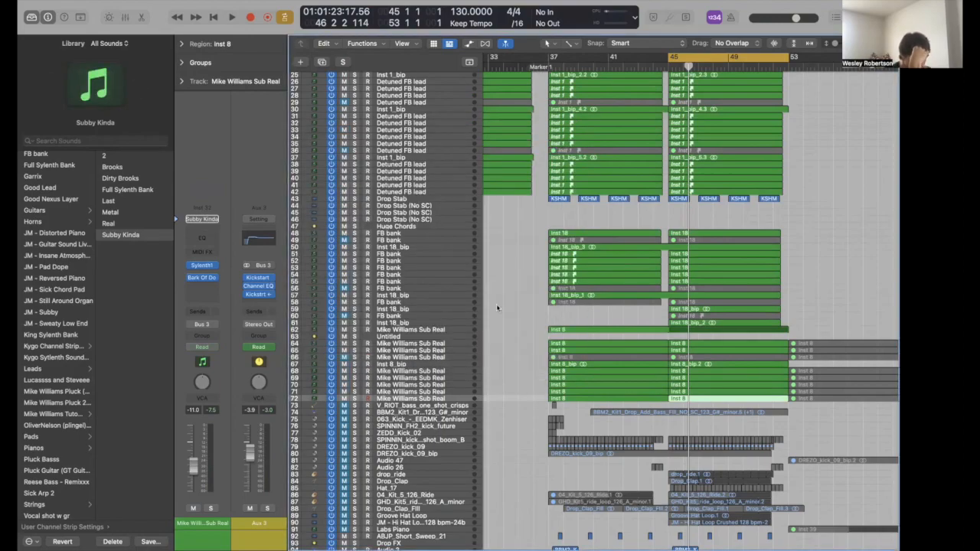
{"action": "left_click", "coordinate": [202, 278]}
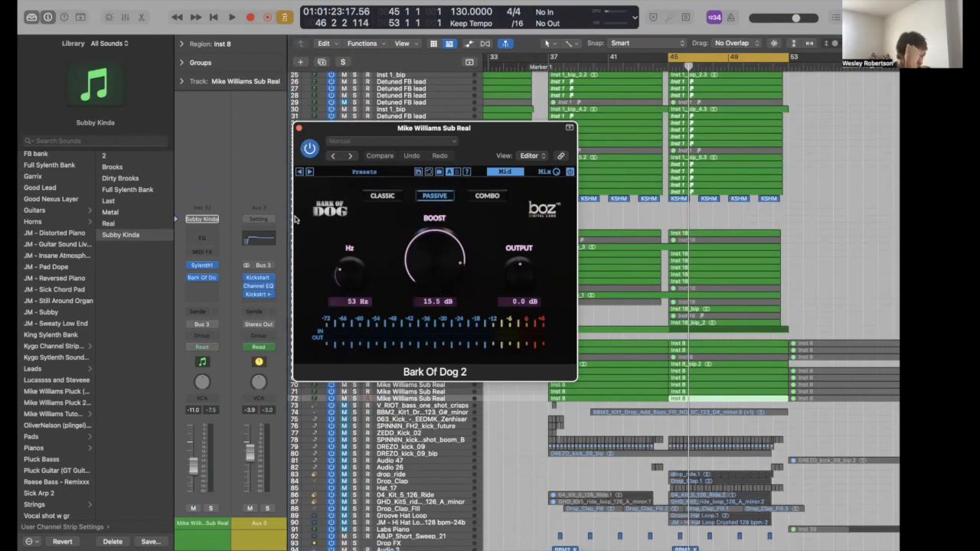
{"action": "left_click", "coordinate": [299, 127]}
{"action": "scroll", "coordinate": [516, 380], "scroll_direction": "down", "scroll_amount": 10}
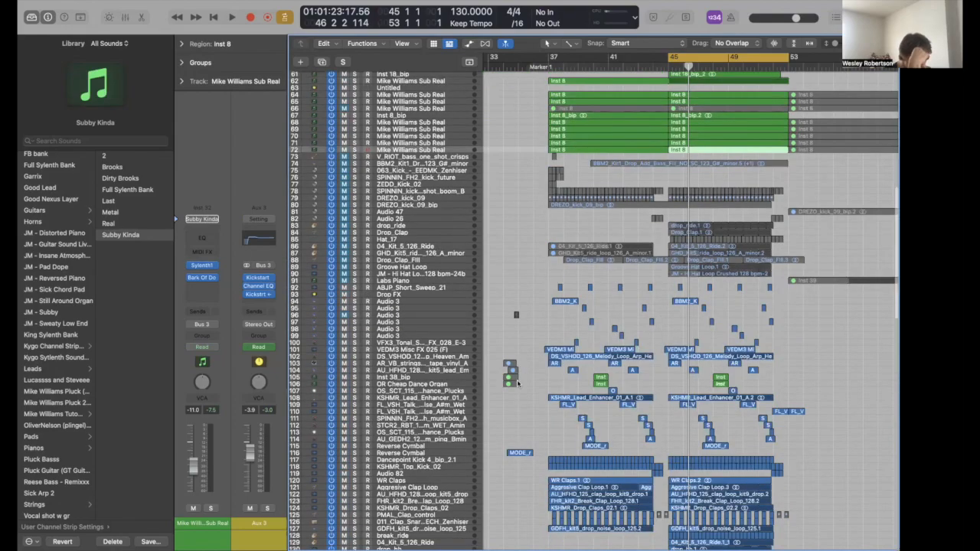
- Play the full mix from bar 43 into bar 44, then park the playhead just before bar 44
{"action": "scroll", "coordinate": [517, 379], "scroll_direction": "up", "scroll_amount": 15}
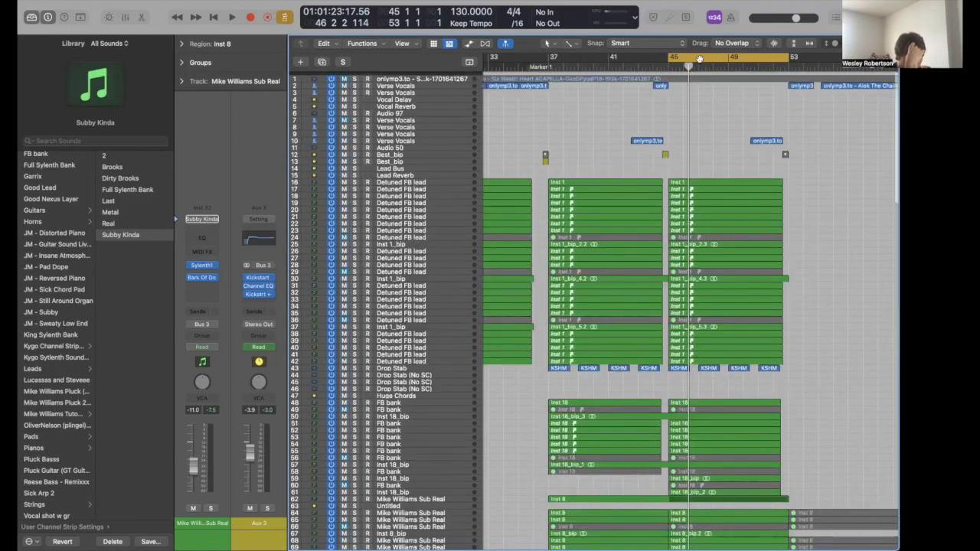
{"action": "left_click", "coordinate": [660, 68]}
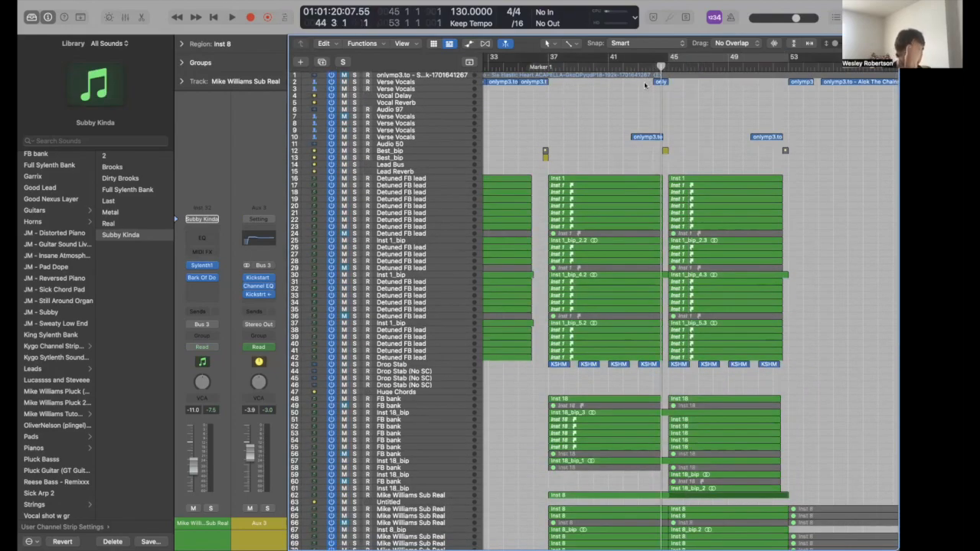
{"action": "key", "text": "super+Right"}
{"action": "key", "text": "super+Right"}
{"action": "key", "text": "super+Right"}
{"action": "left_click", "coordinate": [628, 68]}
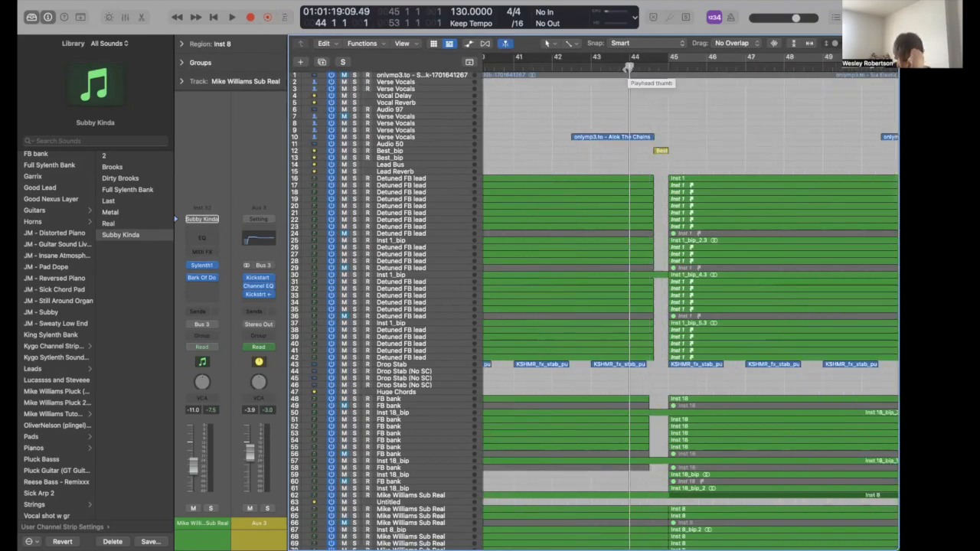
{"action": "key", "text": "space"}
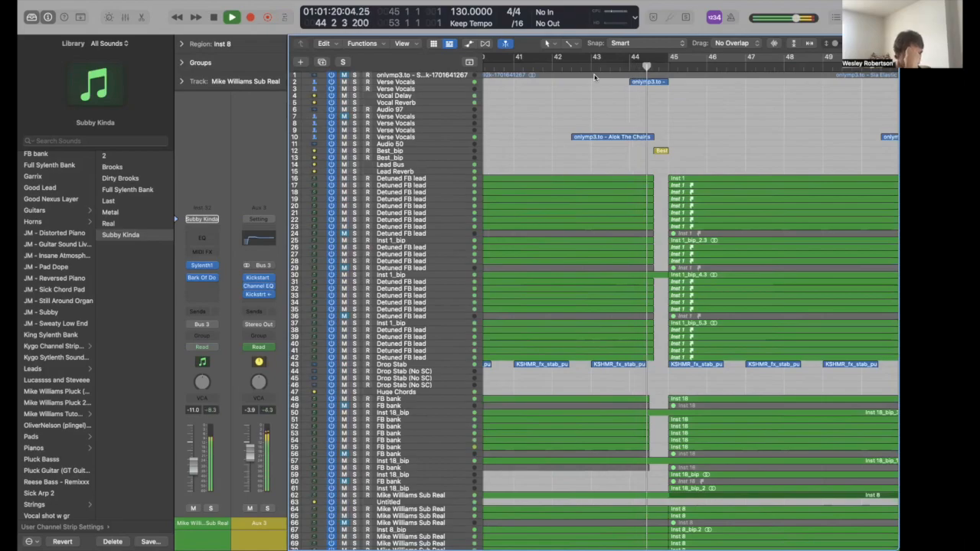
{"action": "left_click", "coordinate": [595, 64]}
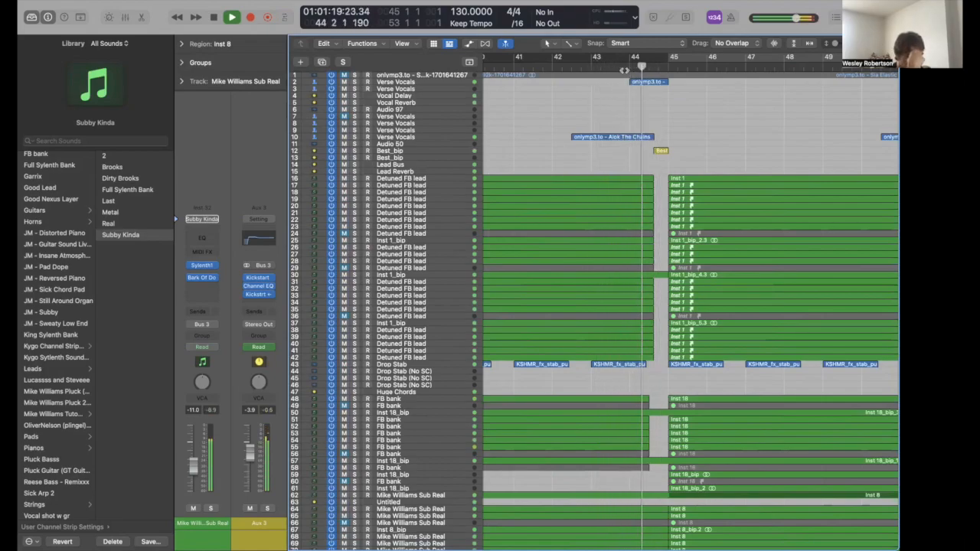
{"action": "key", "text": "space"}
{"action": "left_click", "coordinate": [625, 64]}
{"action": "scroll", "coordinate": [626, 343], "scroll_direction": "down", "scroll_amount": 10}
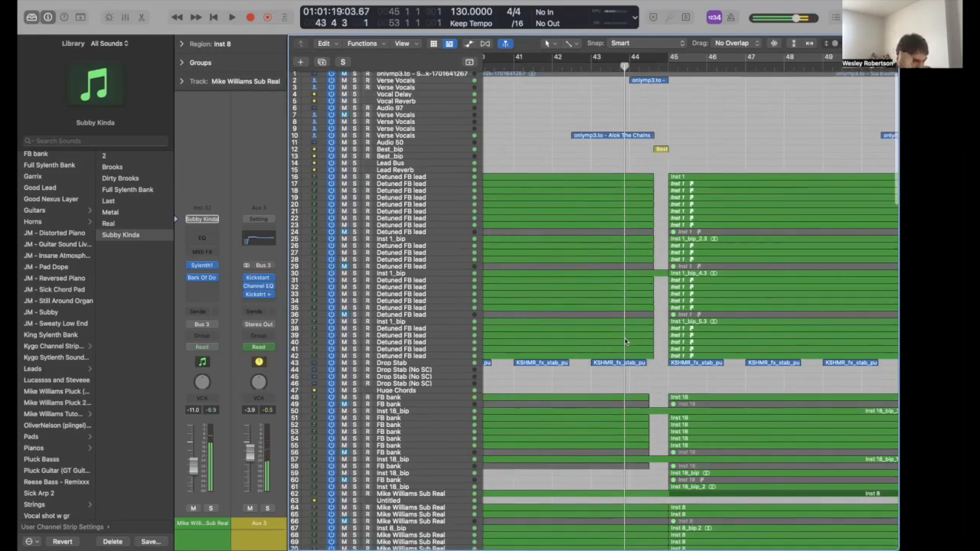
{"action": "scroll", "coordinate": [626, 342], "scroll_direction": "down", "scroll_amount": 12}
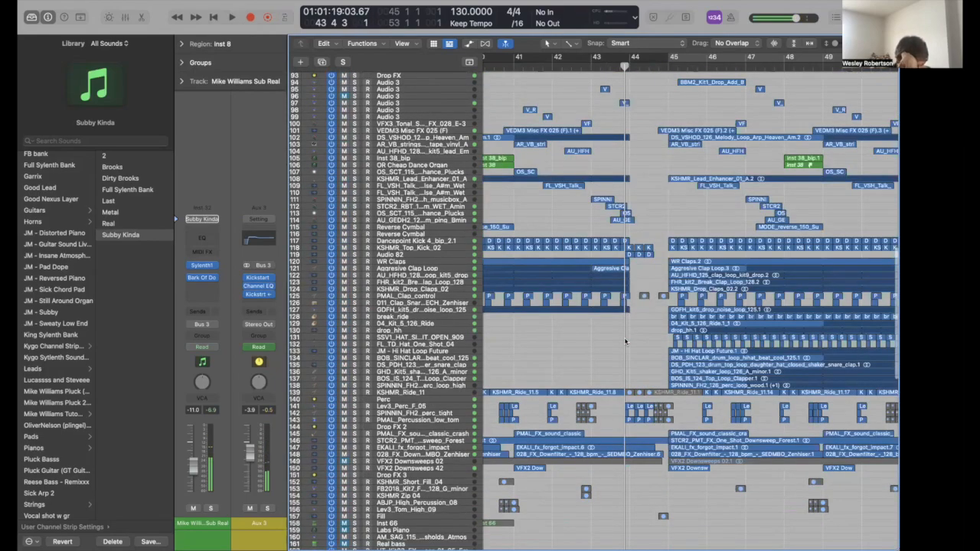
{"action": "scroll", "coordinate": [627, 342], "scroll_direction": "up", "scroll_amount": 12}
{"action": "scroll", "coordinate": [400, 191], "scroll_direction": "up", "scroll_amount": 7}
- Select the Lead Bus, show automation, and inspect its two Kickstart 2 plug-ins
{"action": "left_click", "coordinate": [400, 165]}
{"action": "key", "text": "a"}
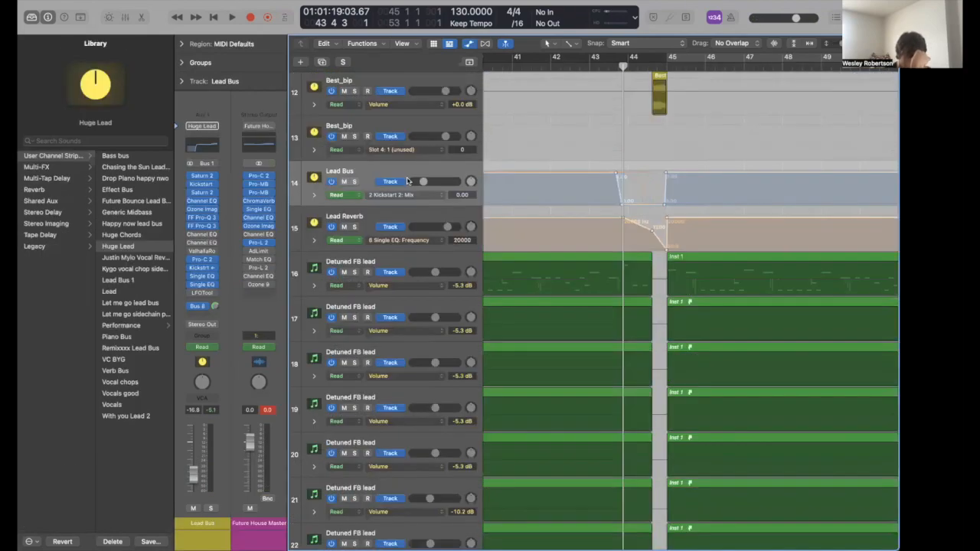
{"action": "left_click", "coordinate": [201, 268]}
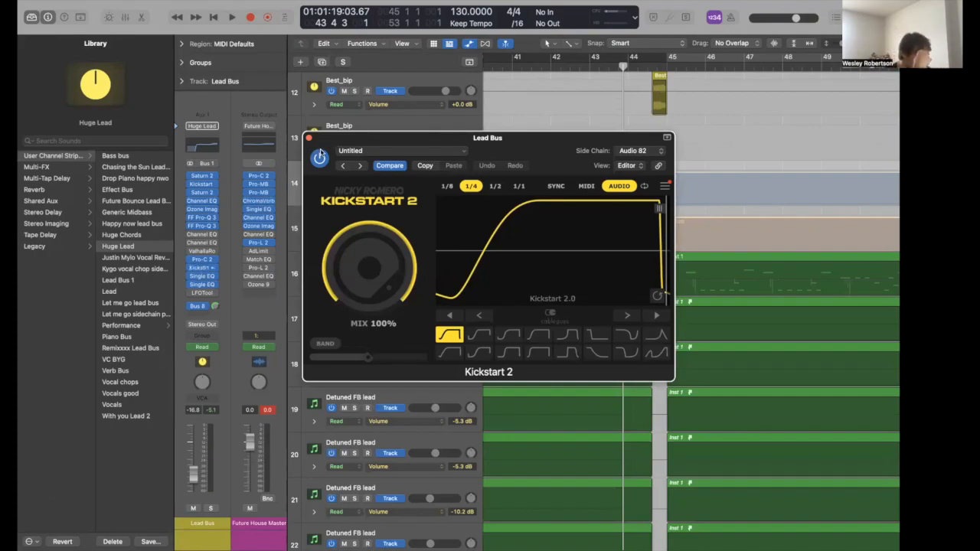
{"action": "left_click", "coordinate": [202, 184]}
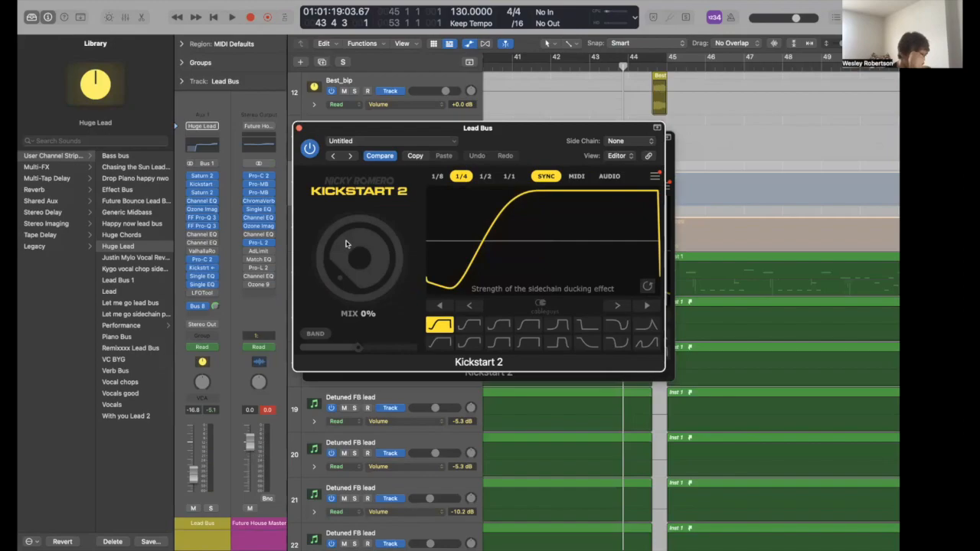
{"action": "left_click", "coordinate": [303, 130]}
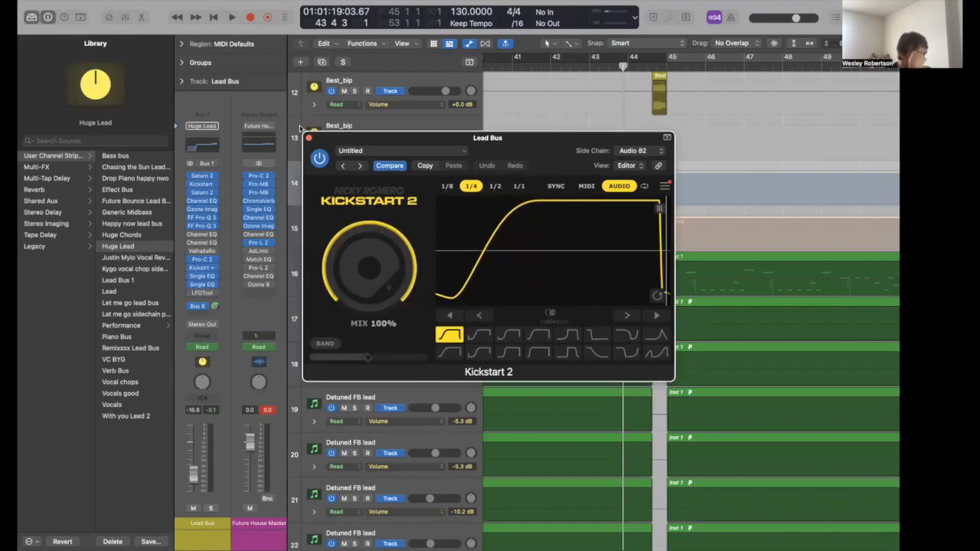
{"action": "left_click", "coordinate": [308, 139]}
- Expand the Lead Bus automation lanes and adjust the timeline zoom around the playhead
{"action": "left_click", "coordinate": [313, 196]}
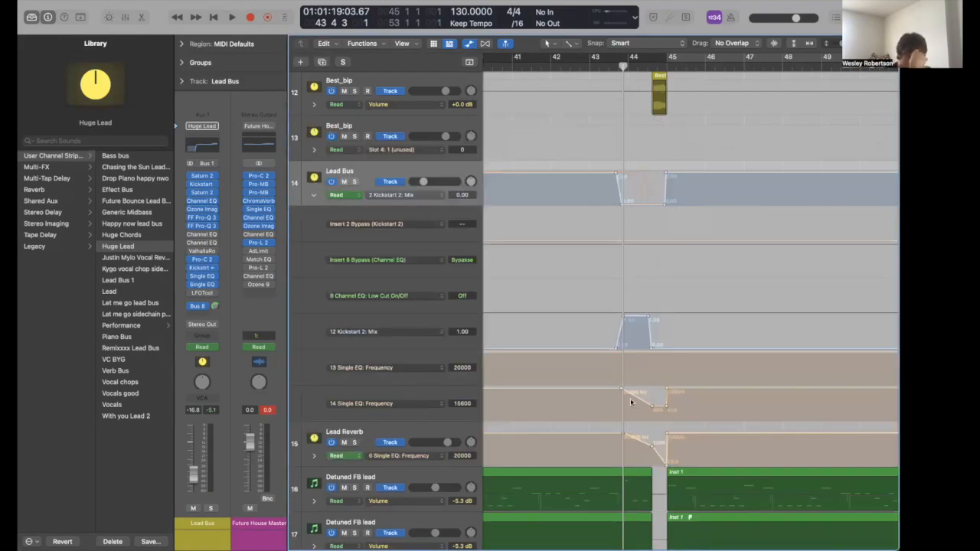
{"action": "key", "text": "super+Left"}
{"action": "key", "text": "super+Left"}
{"action": "key", "text": "super+Left"}
{"action": "key", "text": "super+Left"}
{"action": "key", "text": "super+Left"}
{"action": "key", "text": "super+Right"}
{"action": "key", "text": "super+Right"}
{"action": "key", "text": "super+Right"}
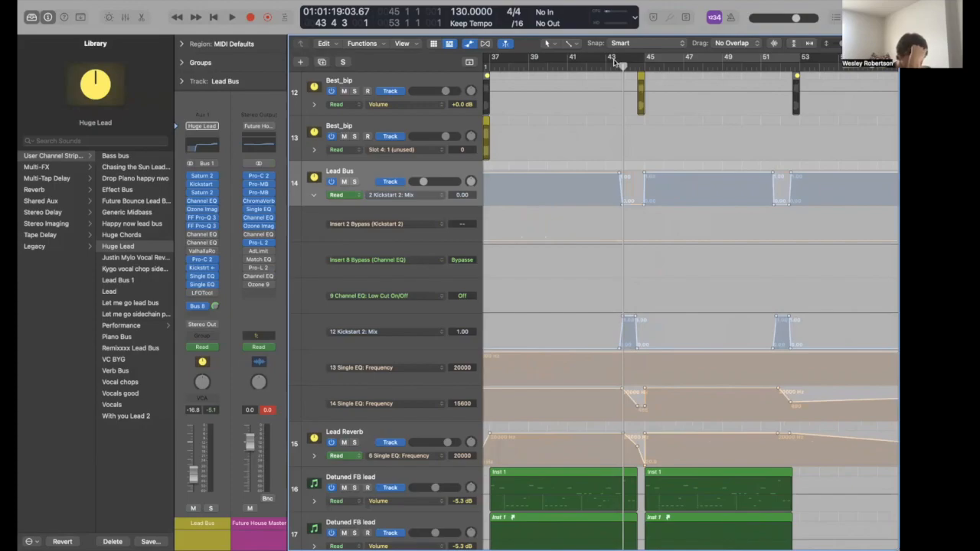
- Shrink all track heights to minimum and solo the Drop FX track
{"action": "scroll", "coordinate": [595, 380], "scroll_direction": "down", "scroll_amount": 20}
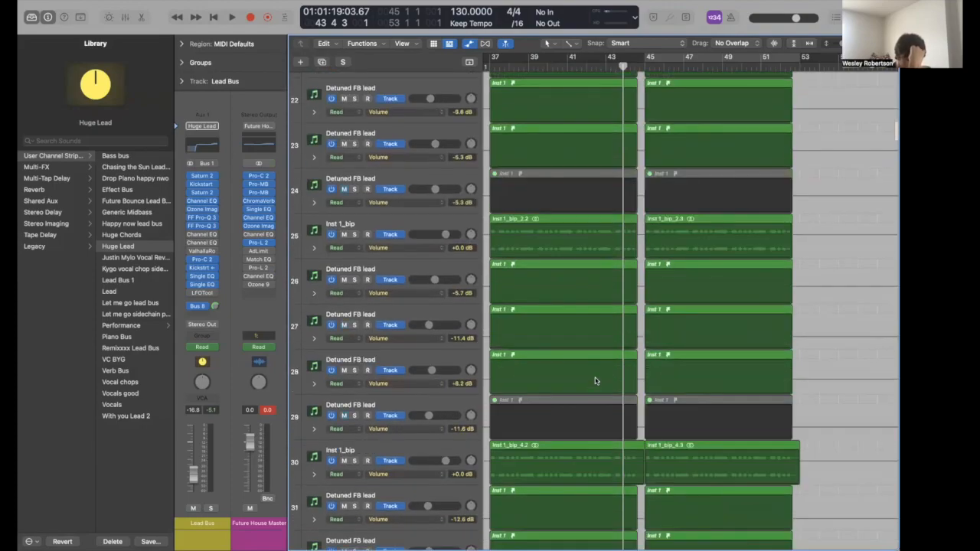
{"action": "scroll", "coordinate": [596, 380], "scroll_direction": "up", "scroll_amount": 20}
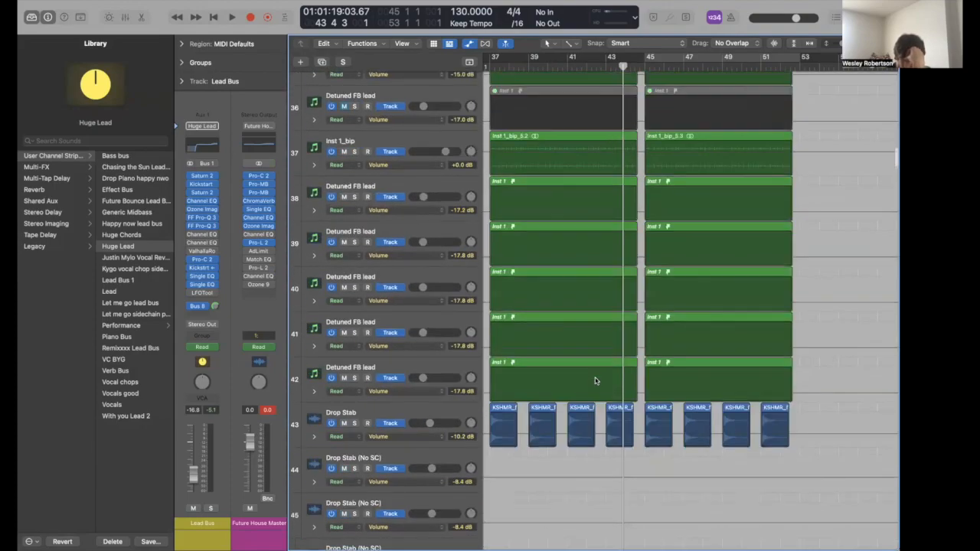
{"action": "scroll", "coordinate": [595, 380], "scroll_direction": "up", "scroll_amount": 5}
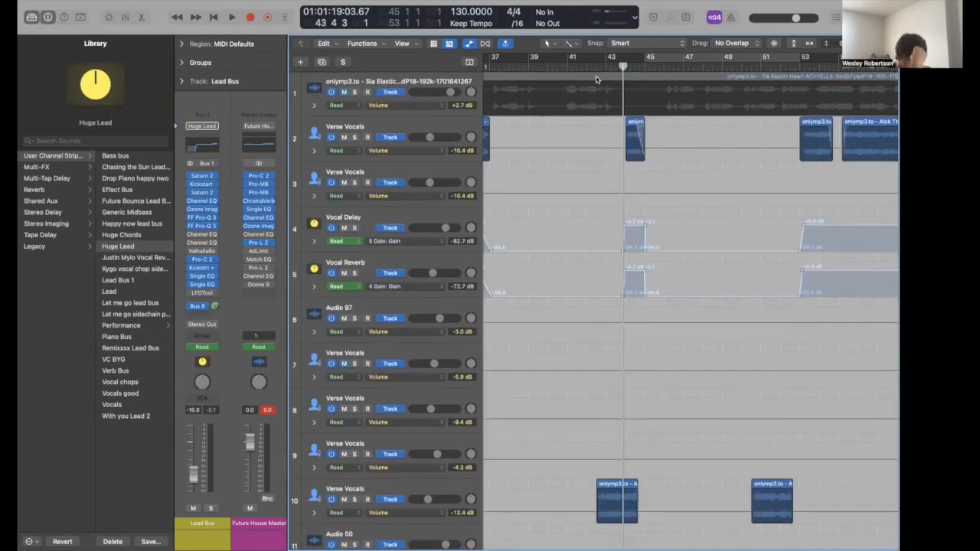
{"action": "key", "text": "super+Up"}
{"action": "key", "text": "super+Up"}
{"action": "key", "text": "super+Up"}
{"action": "key", "text": "super+Up"}
{"action": "key", "text": "super+Up"}
{"action": "key", "text": "super+Up"}
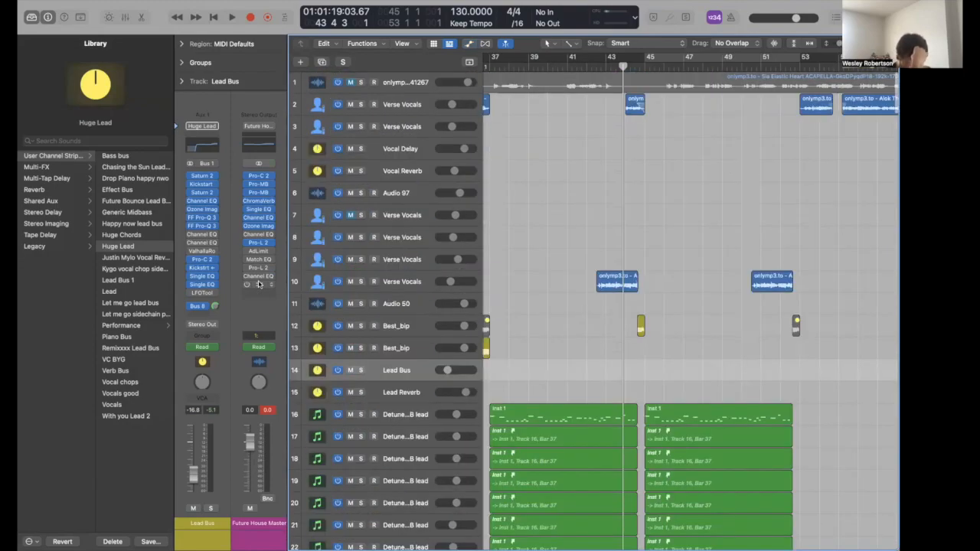
{"action": "scroll", "coordinate": [549, 426], "scroll_direction": "down", "scroll_amount": 10}
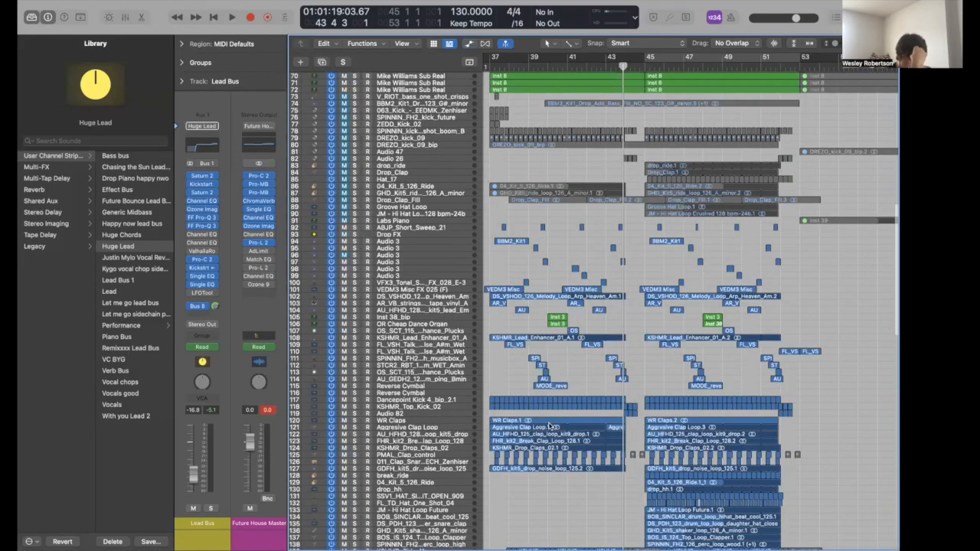
{"action": "scroll", "coordinate": [399, 164], "scroll_direction": "down", "scroll_amount": 2}
{"action": "left_click", "coordinate": [393, 189]}
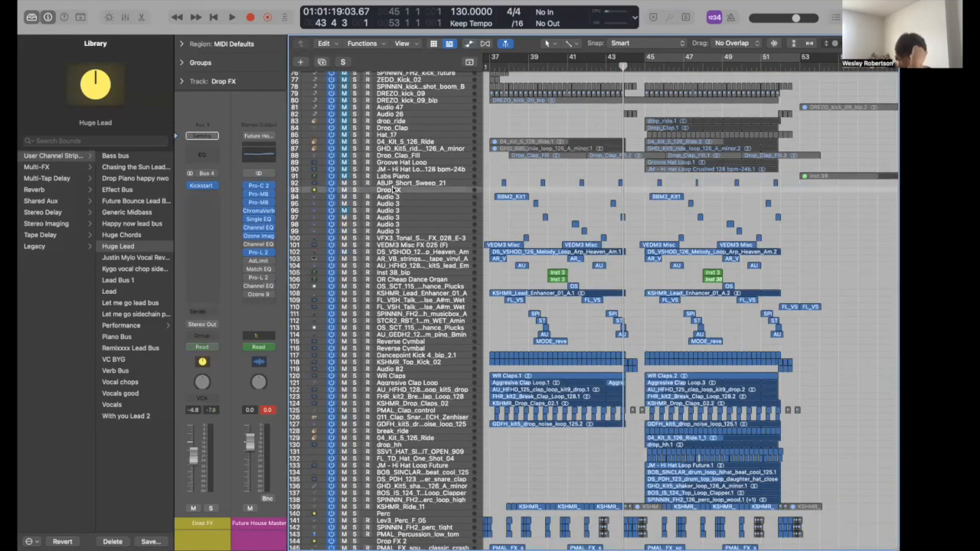
{"action": "key", "text": "s"}
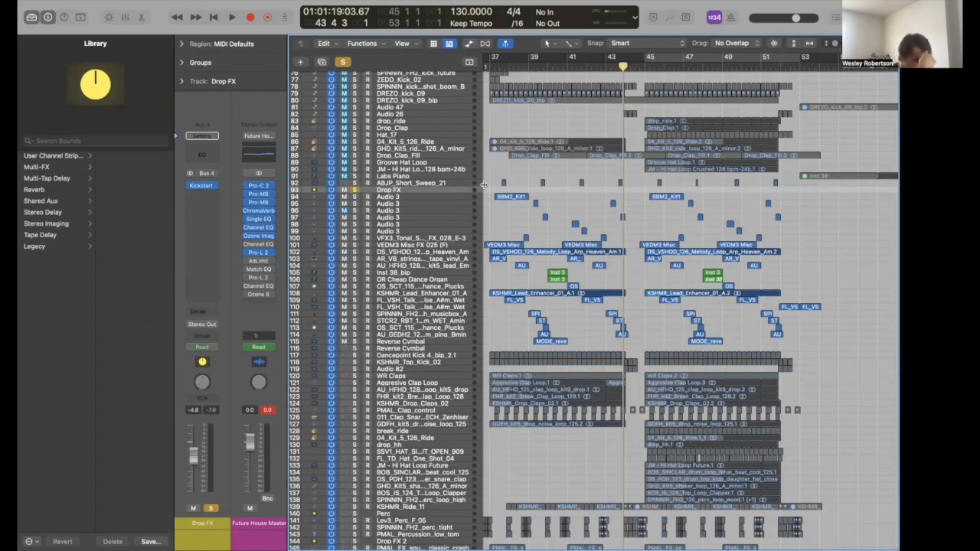
- Cycle bars 37–45, play the loop through, then deselect the regions
{"action": "left_click", "coordinate": [641, 62]}
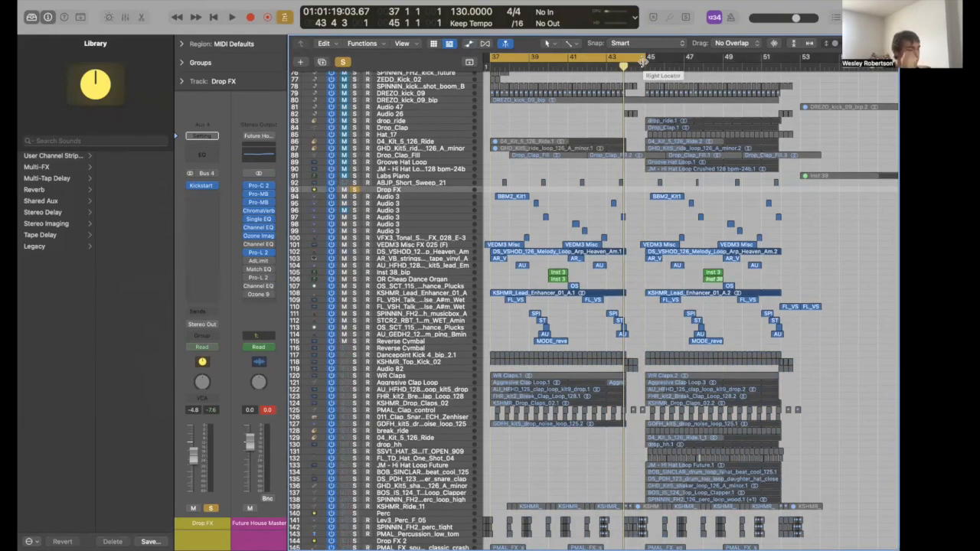
{"action": "key", "text": "space"}
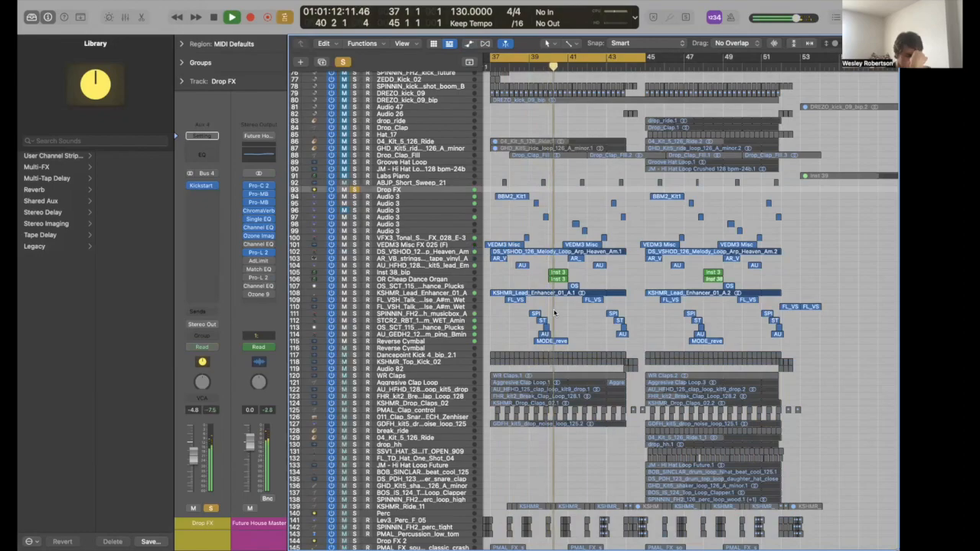
{"action": "key", "text": "space"}
{"action": "left_click", "coordinate": [531, 215]}
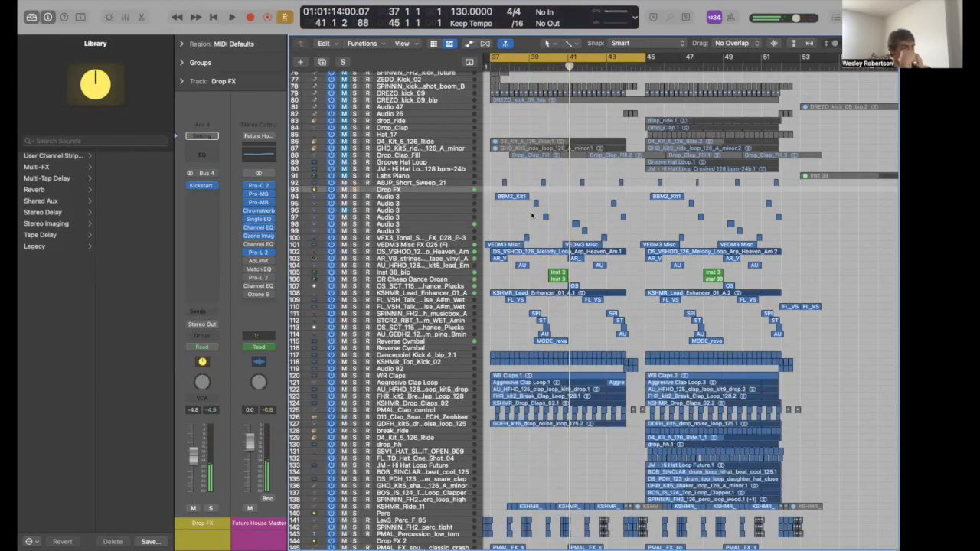
- Zoom the timeline in around bar 41 and scroll the arrangement to frame it
{"action": "key", "text": "super+Right"}
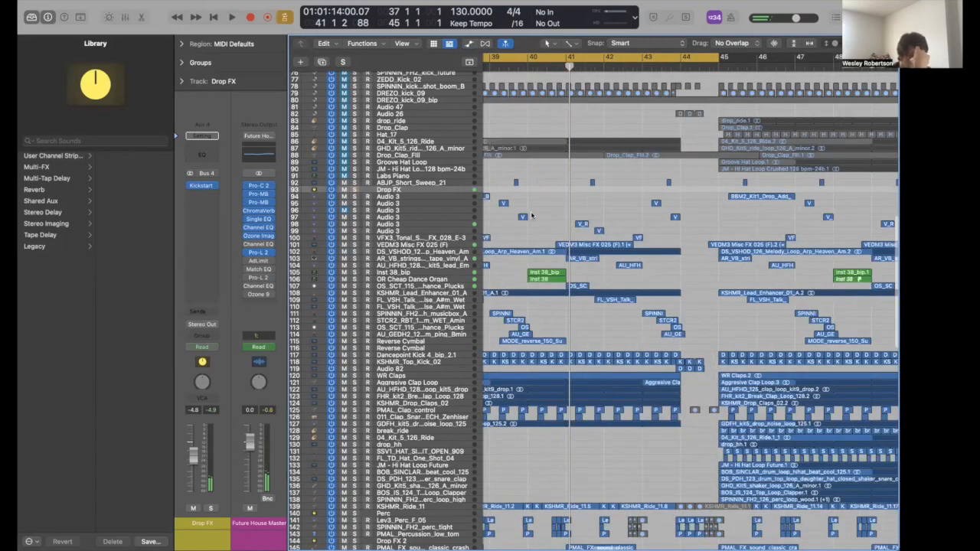
{"action": "key", "text": "super+Right"}
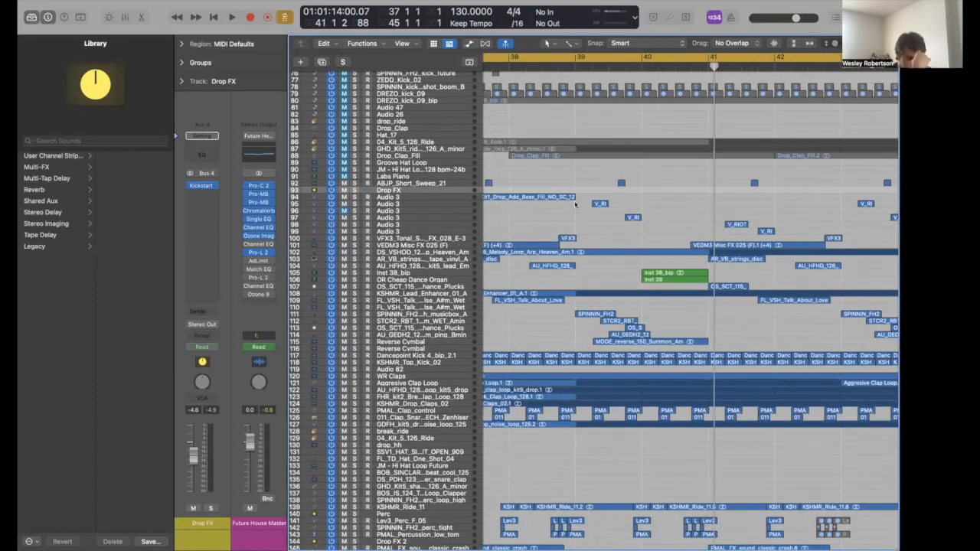
{"action": "key", "text": "super+Right"}
{"action": "key", "text": "super+Right"}
{"action": "key", "text": "super+Right"}
{"action": "scroll", "coordinate": [579, 201], "scroll_direction": "left", "scroll_amount": 2}
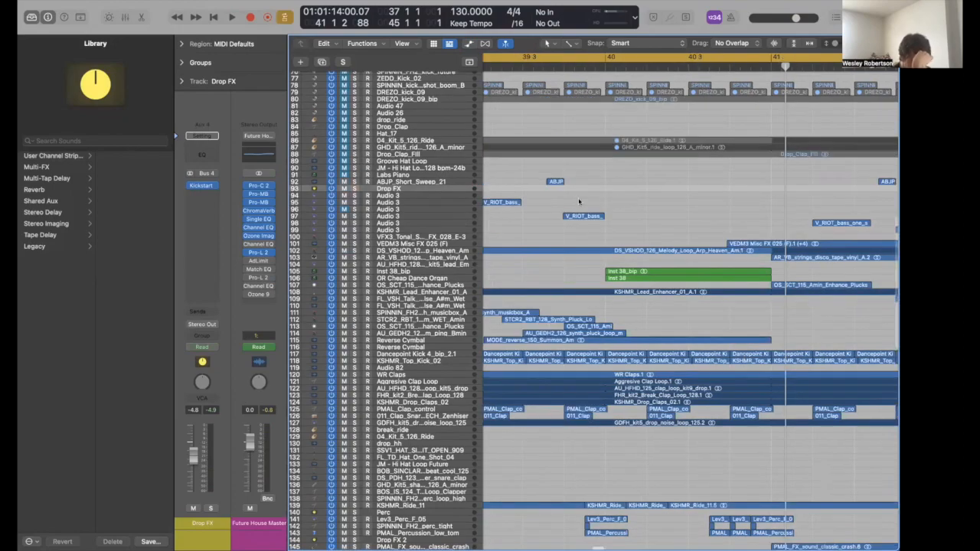
{"action": "scroll", "coordinate": [578, 202], "scroll_direction": "down", "scroll_amount": 1}
{"action": "scroll", "coordinate": [567, 205], "scroll_direction": "left", "scroll_amount": 1}
{"action": "key", "text": "super+Left"}
{"action": "key", "text": "super+Left"}
{"action": "scroll", "coordinate": [575, 220], "scroll_direction": "down", "scroll_amount": 1}
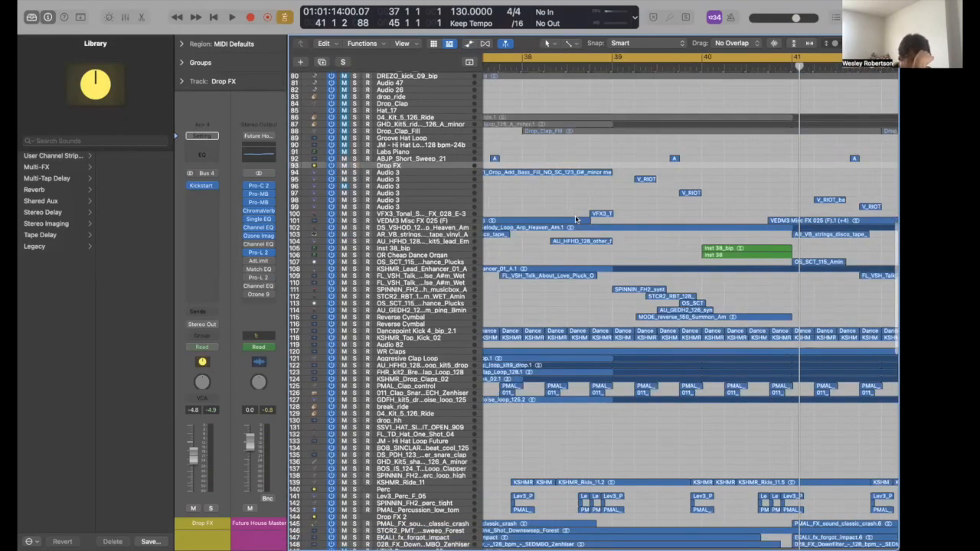
{"action": "scroll", "coordinate": [576, 219], "scroll_direction": "down", "scroll_amount": 3}
{"action": "scroll", "coordinate": [576, 220], "scroll_direction": "left", "scroll_amount": 2}
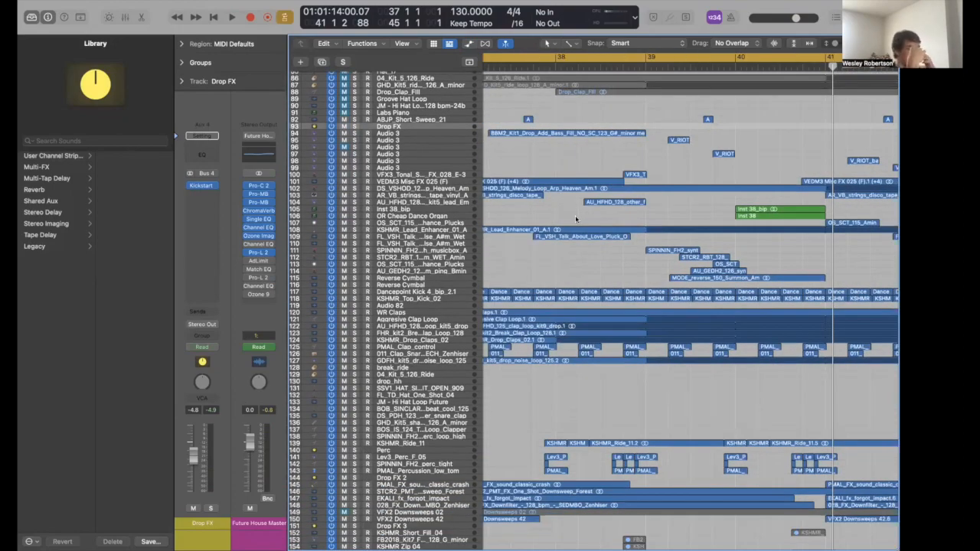
- Narrow the cycle region to bar 38 and start the short loop playing
{"action": "left_click", "coordinate": [618, 61]}
{"action": "left_click_drag", "start_coordinate": [608, 61], "coordinate": [653, 67]}
{"action": "left_click", "coordinate": [612, 58]}
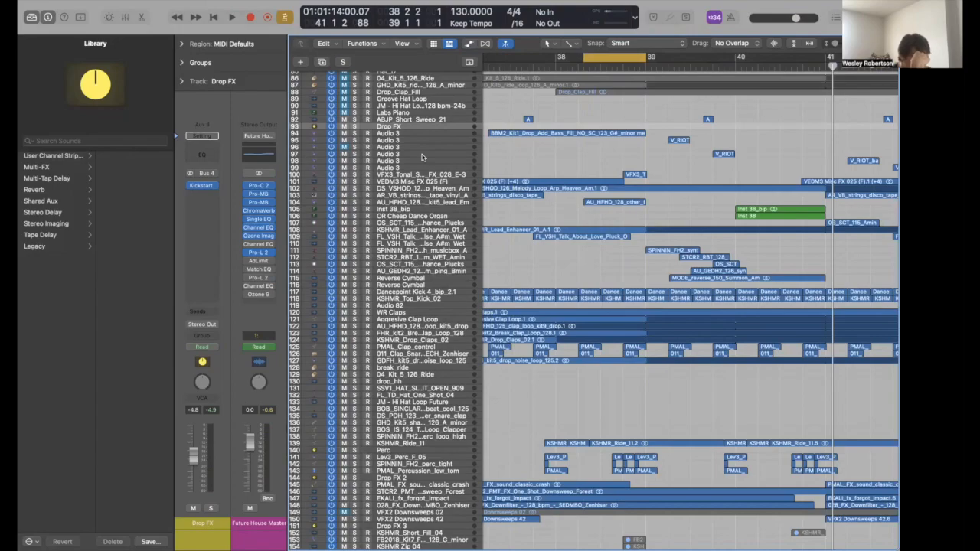
{"action": "key", "text": "space"}
- Solo VFX3_Tonal, then the HFHD lead loop, stop, and zoom out to bars 35–44
{"action": "left_click", "coordinate": [410, 174]}
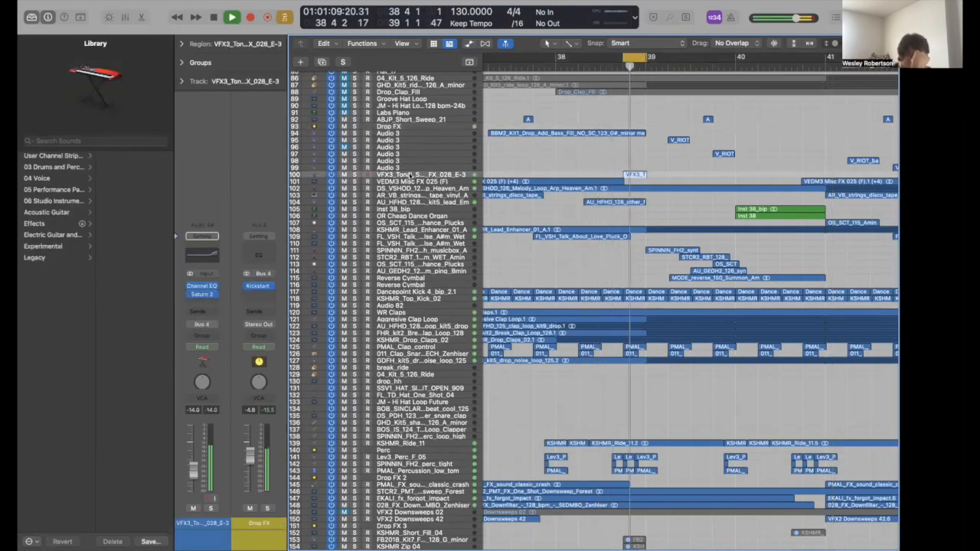
{"action": "key", "text": "s"}
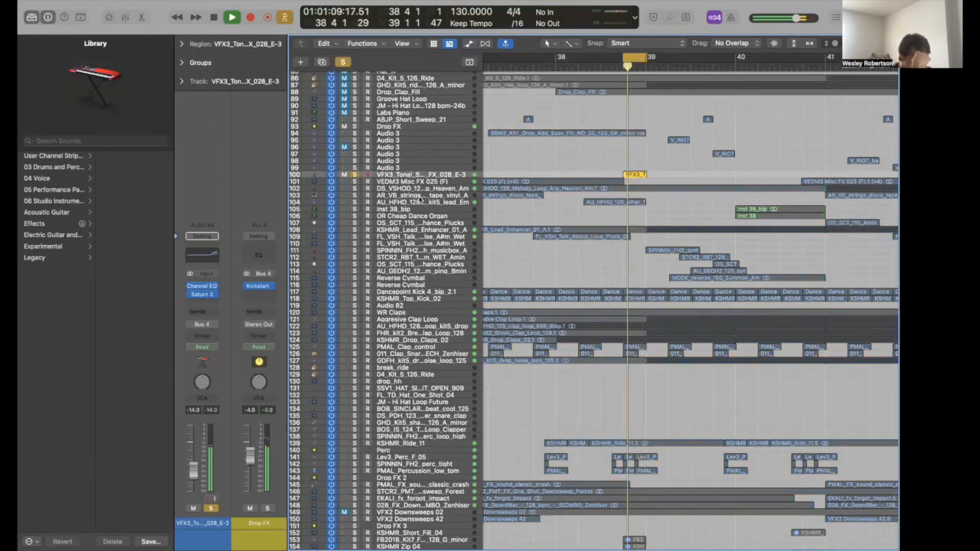
{"action": "left_click", "coordinate": [421, 204]}
{"action": "key", "text": "s"}
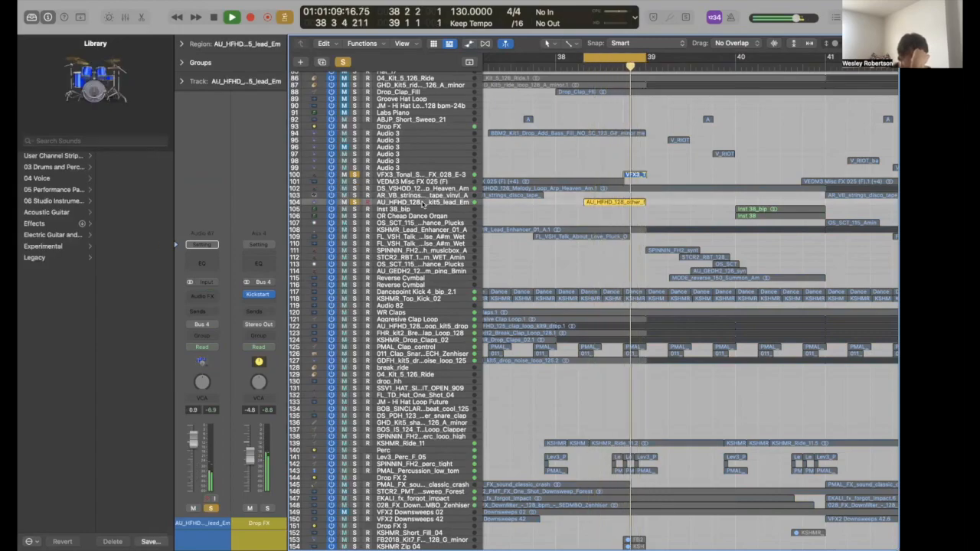
{"action": "key", "text": "space"}
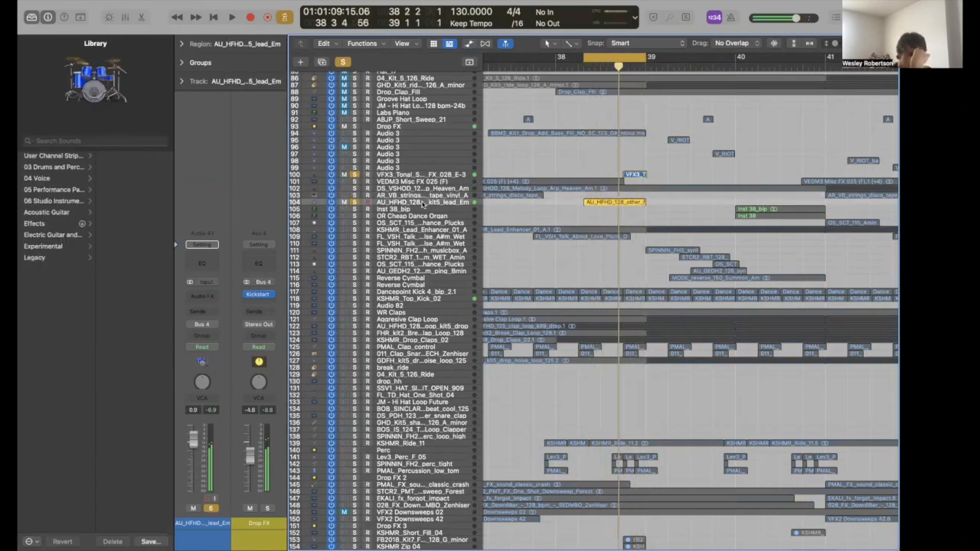
{"action": "left_click", "coordinate": [427, 175]}
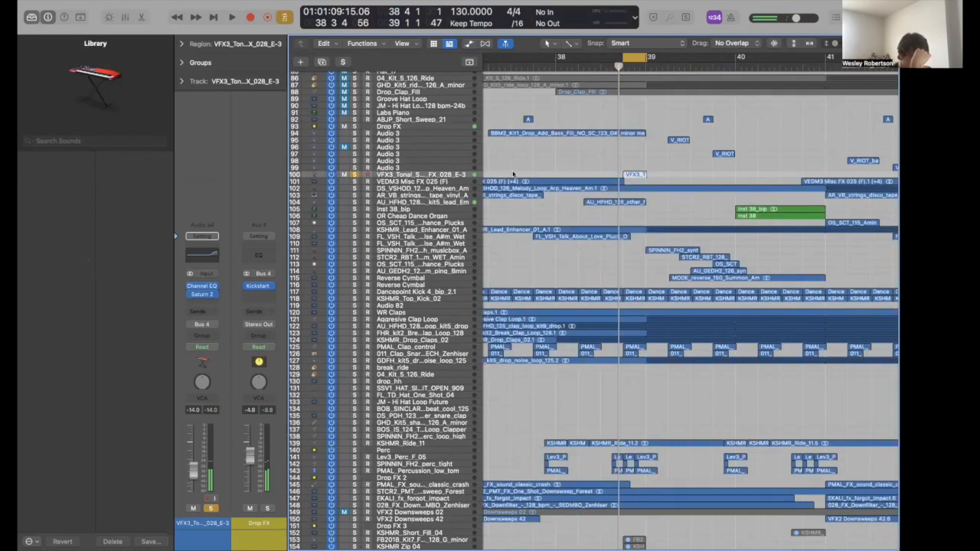
{"action": "key", "text": "super+Left"}
{"action": "key", "text": "super+Left"}
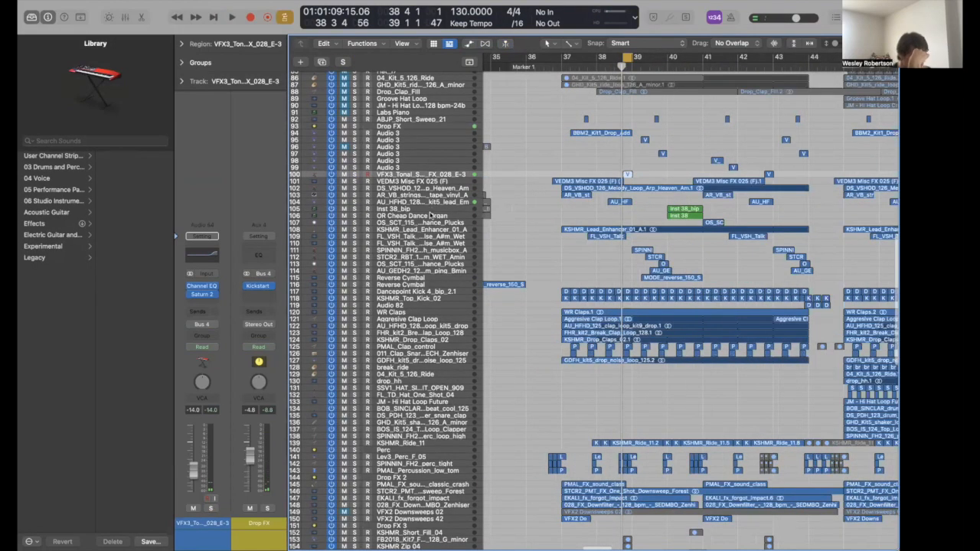
{"action": "left_click", "coordinate": [430, 210]}
- Solo both Inst 38 regions and loop them around bar 40, then clear solo and looping
{"action": "left_click_drag", "start_coordinate": [690, 201], "coordinate": [690, 217]}
{"action": "key", "text": "ctrl+s"}
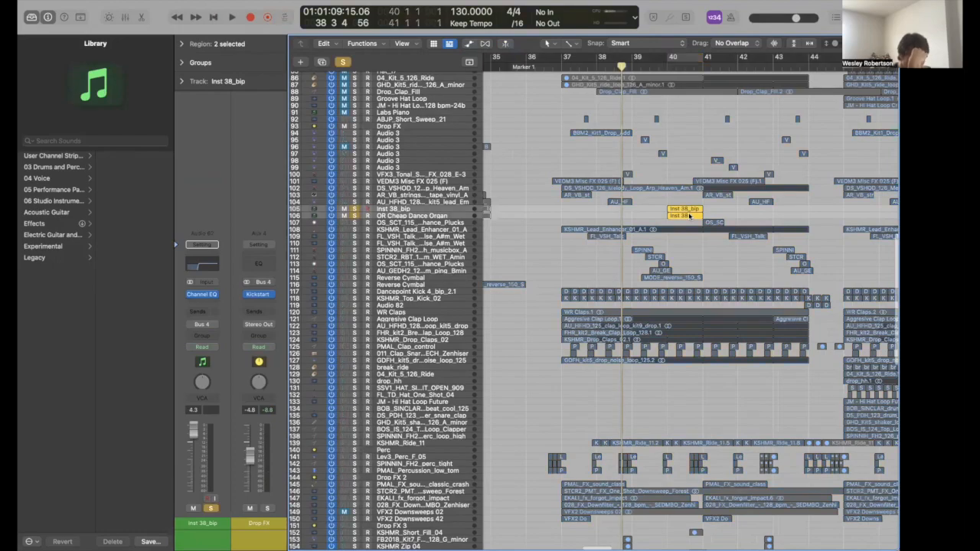
{"action": "key", "text": "c"}
{"action": "key", "text": "space"}
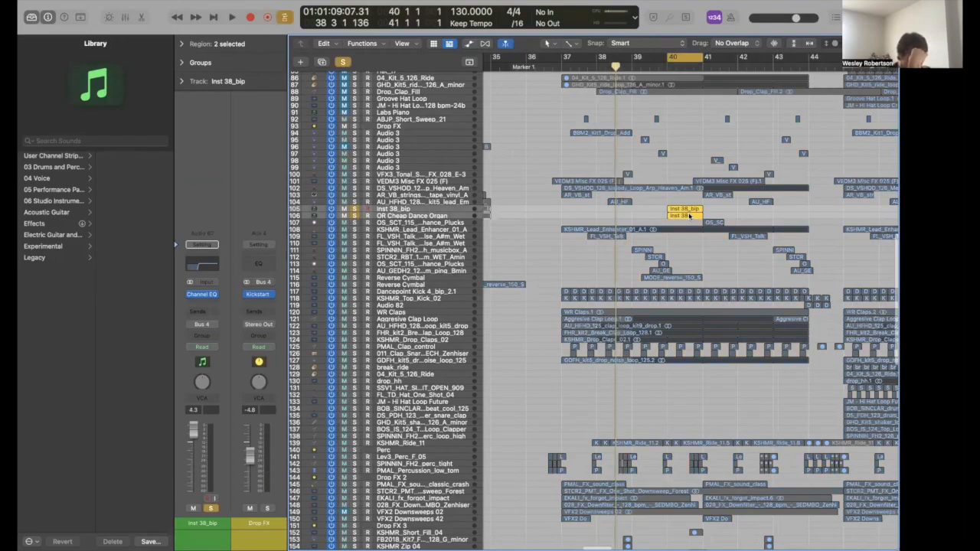
{"action": "key", "text": "space"}
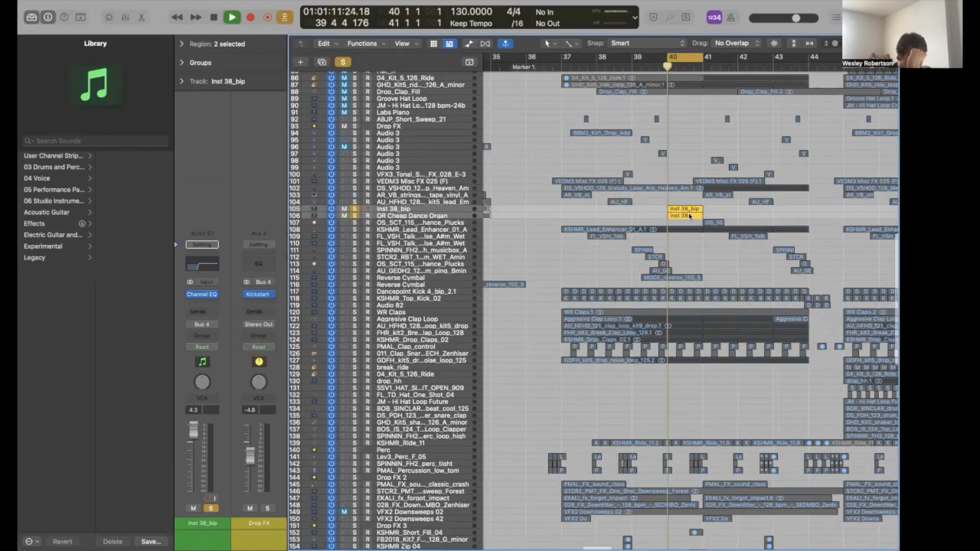
{"action": "key", "text": "space"}
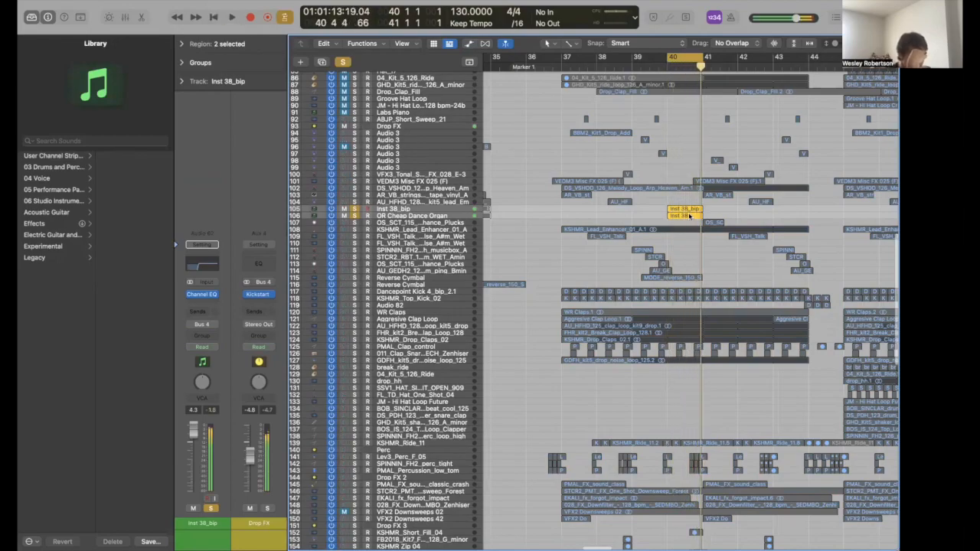
{"action": "key", "text": "ctrl+s"}
{"action": "key", "text": "c"}
{"action": "left_click", "coordinate": [620, 224]}
- Zoom out to the whole arrangement, then zoom back in on bars 36–44
{"action": "key", "text": "super+Left"}
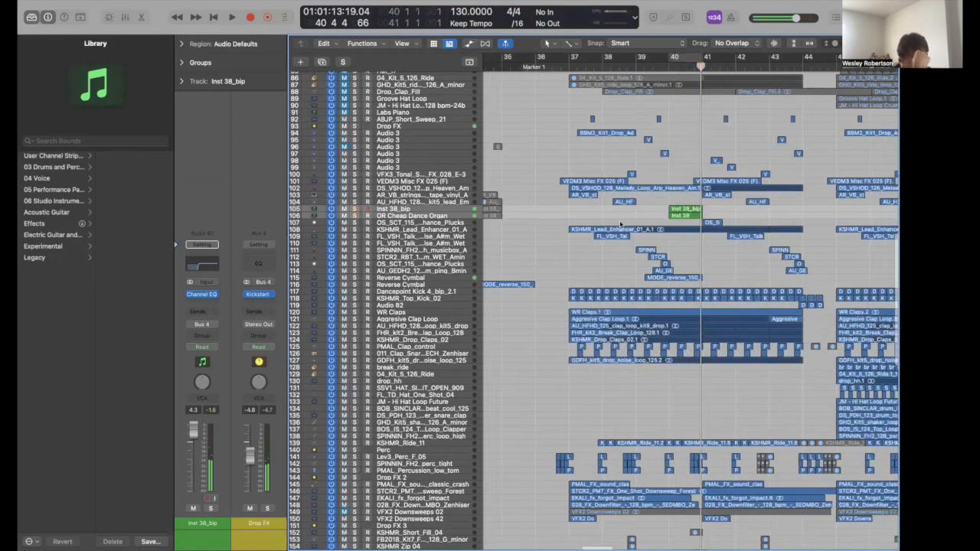
{"action": "key", "text": "super+Left"}
{"action": "key", "text": "super+Left"}
{"action": "key", "text": "super+Left"}
{"action": "scroll", "coordinate": [558, 260], "scroll_direction": "down", "scroll_amount": 5}
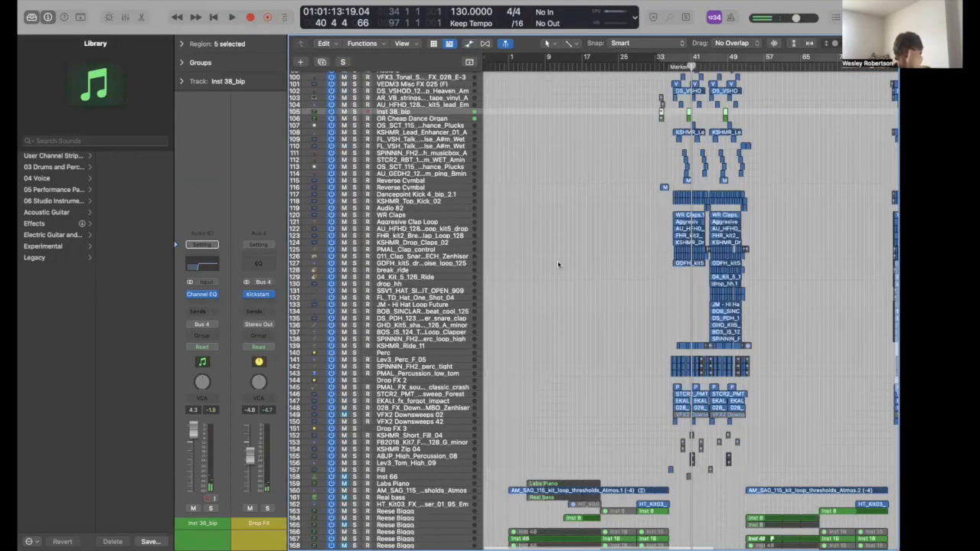
{"action": "key", "text": "super+Right"}
{"action": "key", "text": "super+Right"}
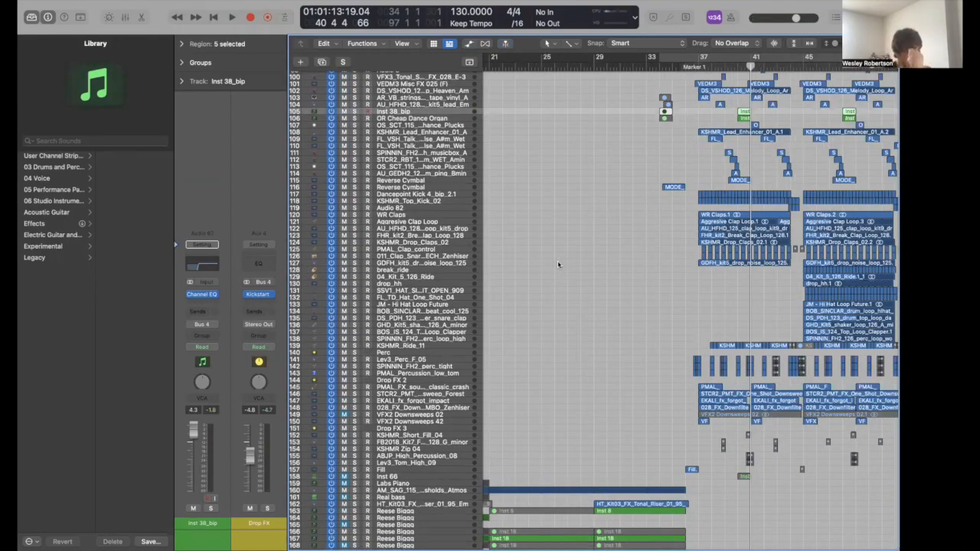
{"action": "key", "text": "super+Right"}
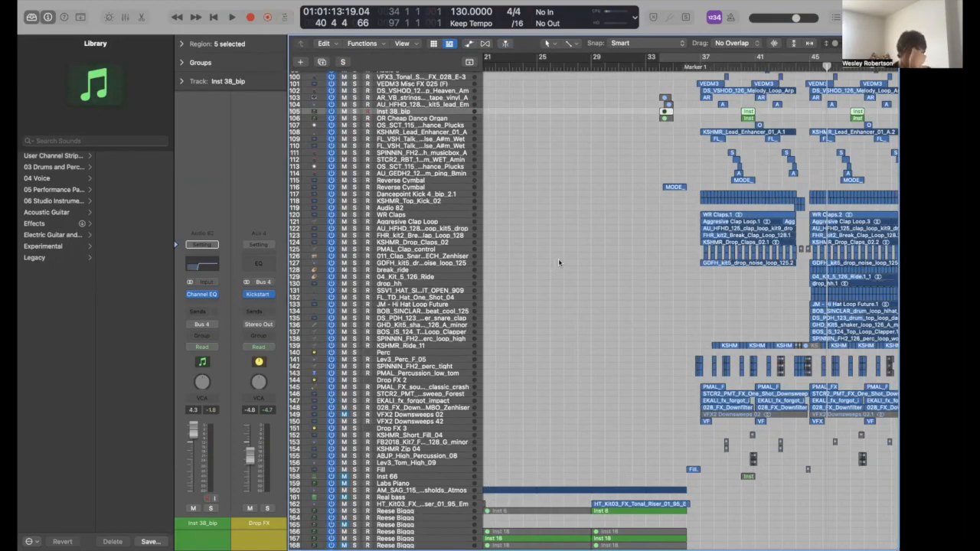
{"action": "key", "text": "super+Right"}
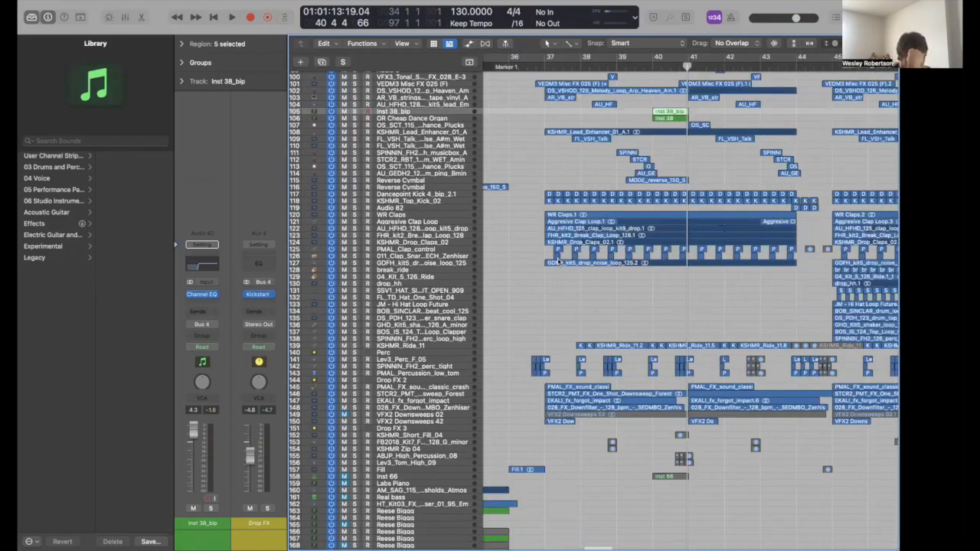
{"action": "scroll", "coordinate": [533, 291], "scroll_direction": "up", "scroll_amount": 5}
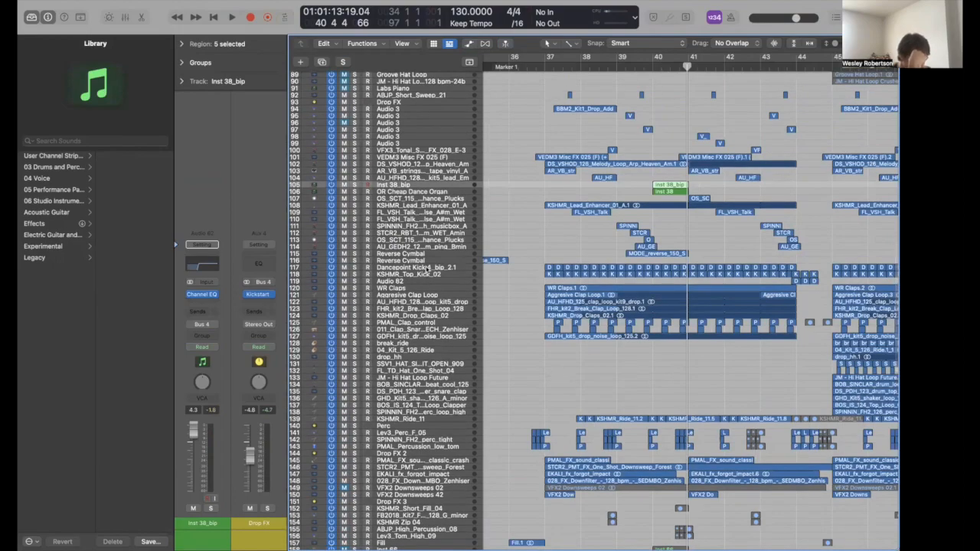
- Select the drum and percussion tracks with all their regions and solo them
{"action": "left_click", "coordinate": [428, 268]}
{"action": "scroll", "coordinate": [425, 444], "scroll_direction": "down", "scroll_amount": 3}
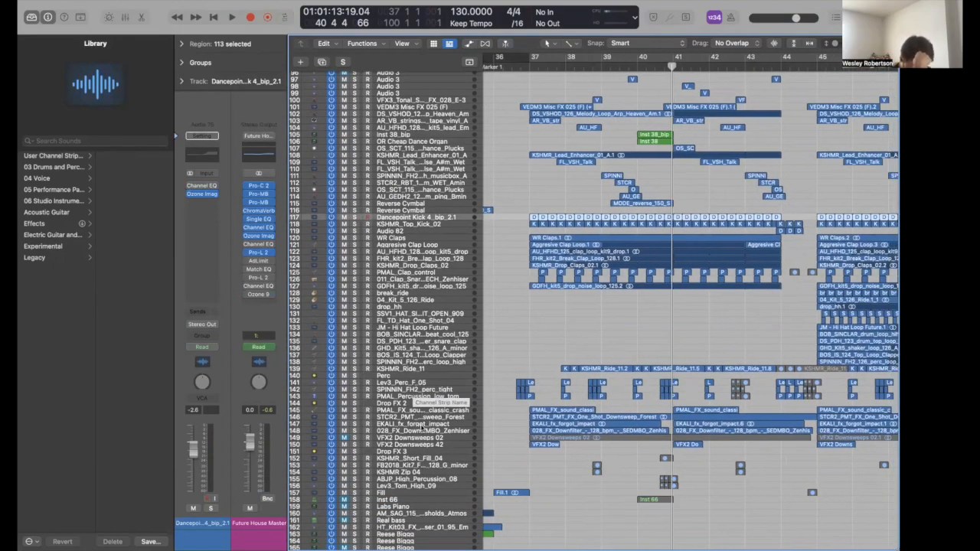
{"action": "left_click", "coordinate": [421, 429]}
{"action": "key", "text": "super+a"}
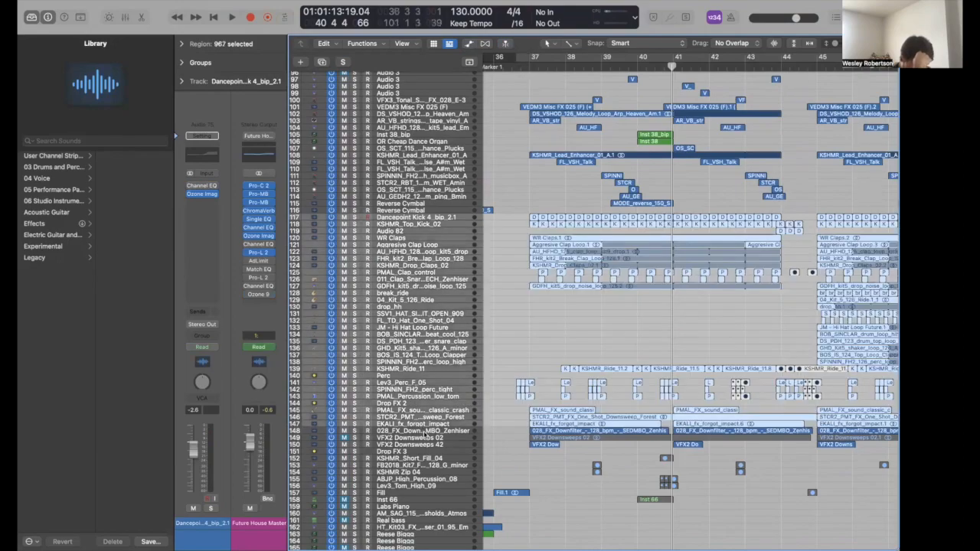
{"action": "key", "text": "s"}
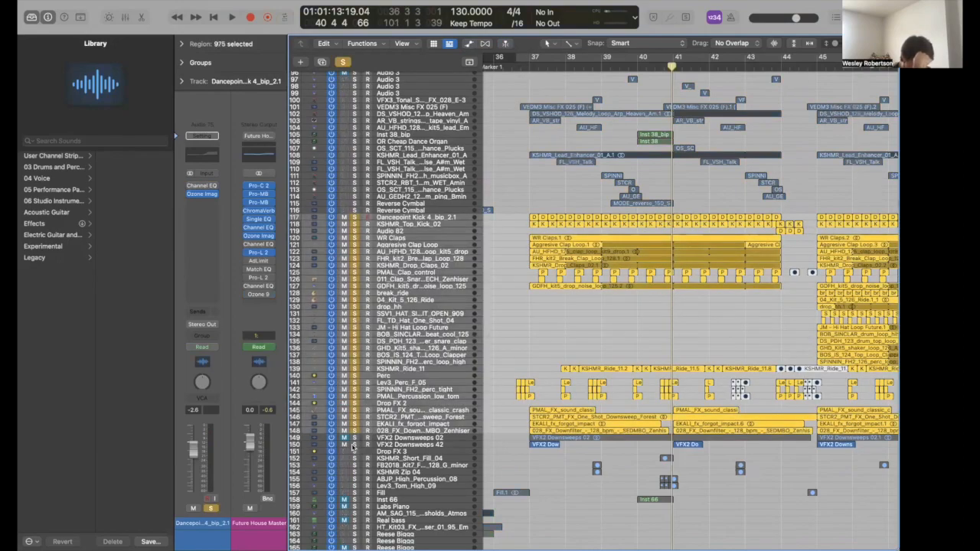
- Play the soloed drums from bar 37, then clear all solos and select Dancepoint Kick 4_bip_2.1
{"action": "double_click", "coordinate": [527, 68]}
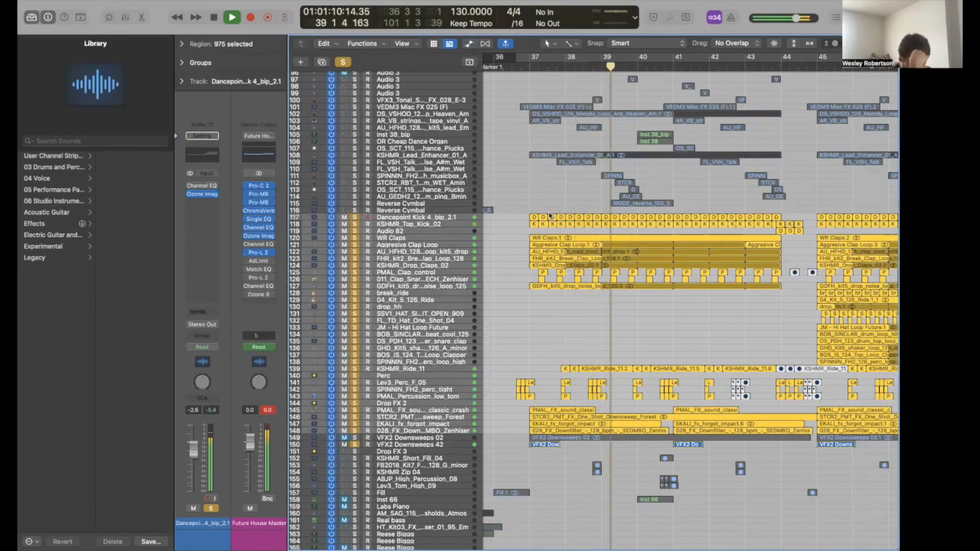
{"action": "scroll", "coordinate": [549, 216], "scroll_direction": "right", "scroll_amount": 2}
{"action": "scroll", "coordinate": [683, 96], "scroll_direction": "right", "scroll_amount": 2}
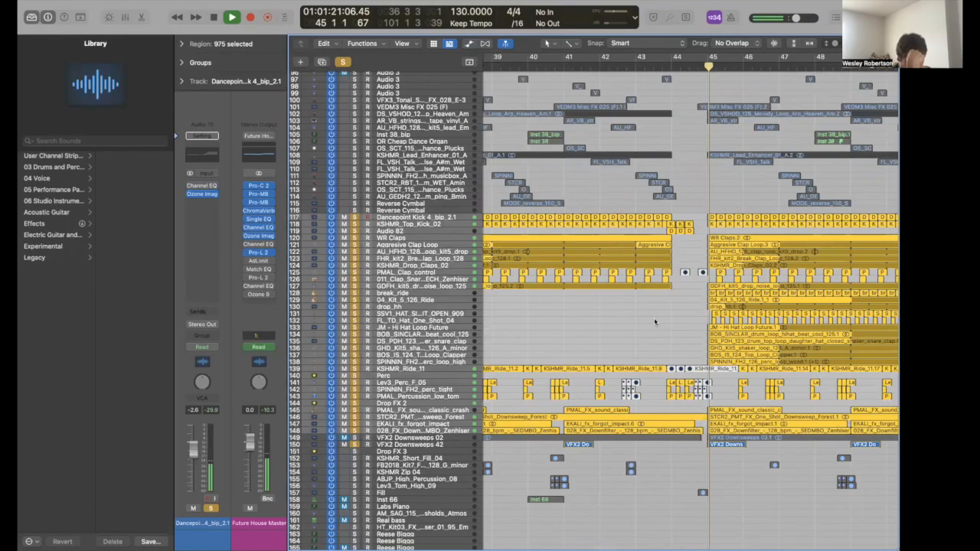
{"action": "scroll", "coordinate": [655, 319], "scroll_direction": "right", "scroll_amount": 5}
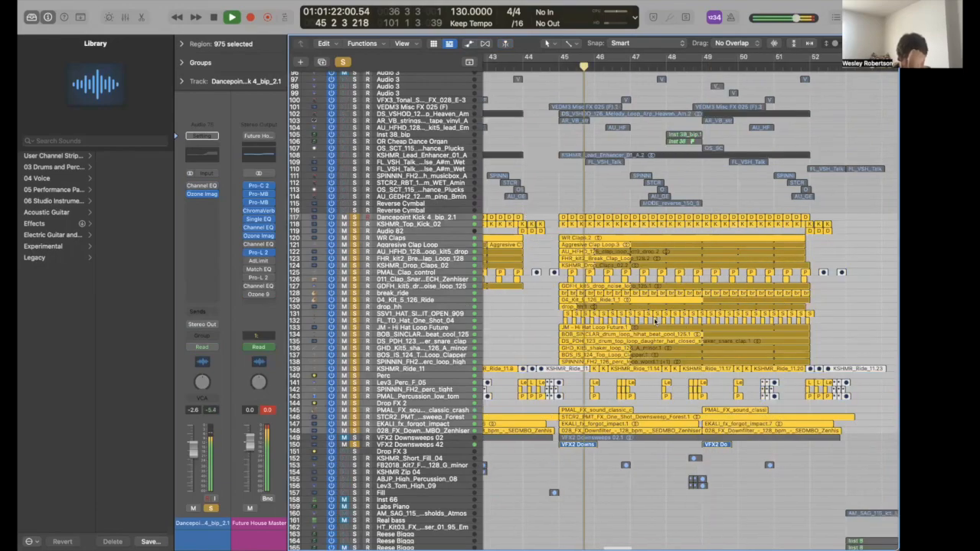
{"action": "scroll", "coordinate": [654, 318], "scroll_direction": "right", "scroll_amount": 1}
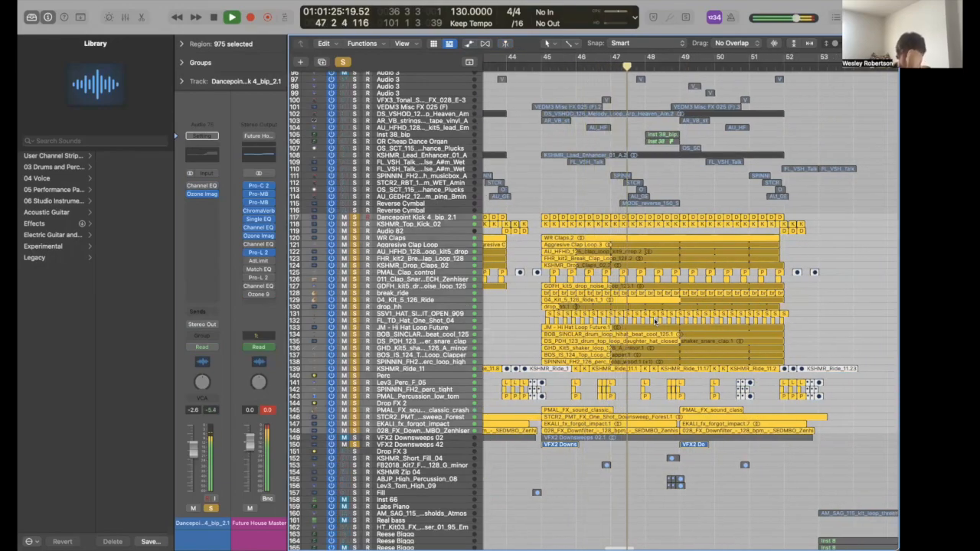
{"action": "key", "text": "space"}
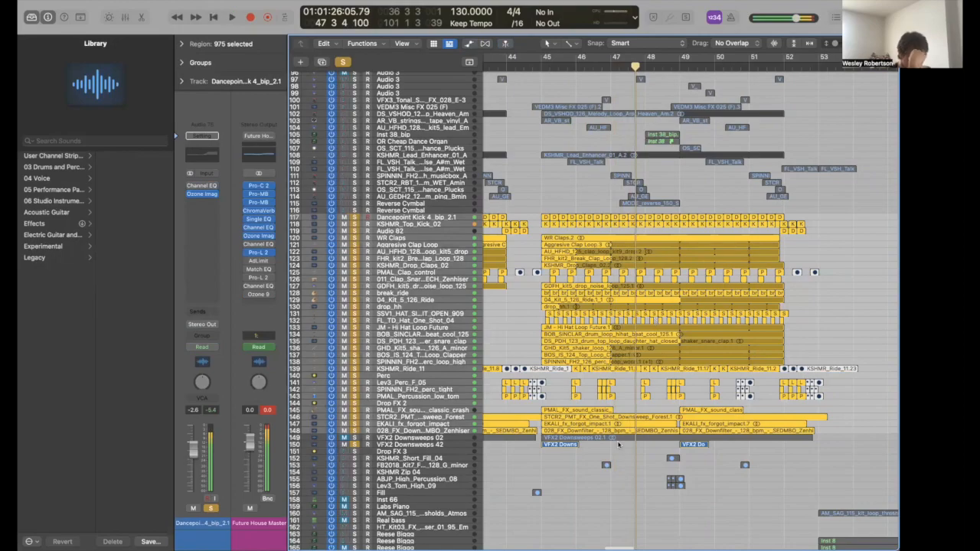
{"action": "left_click", "coordinate": [345, 62]}
{"action": "scroll", "coordinate": [608, 238], "scroll_direction": "left", "scroll_amount": 10}
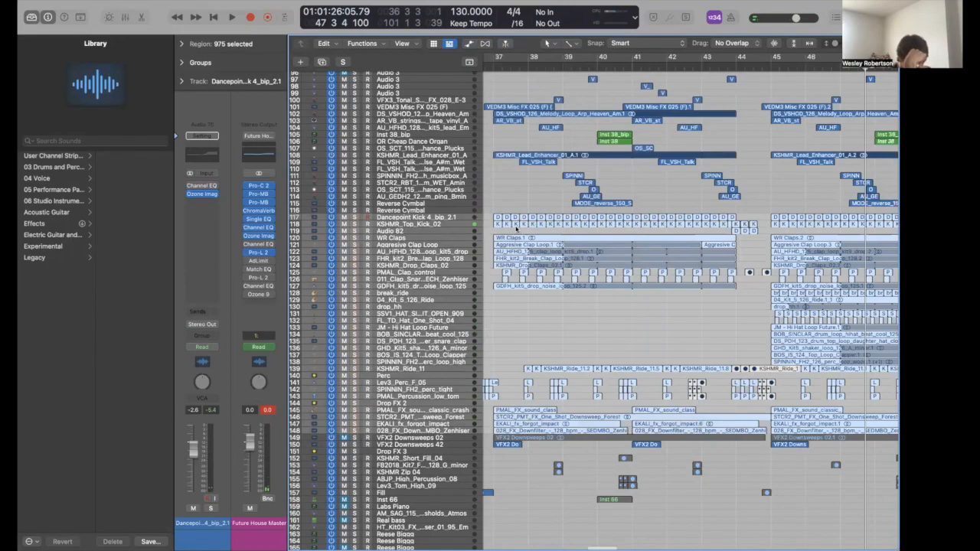
{"action": "left_click", "coordinate": [450, 220]}
- Play the soloed kick from bar 37, then solo and audition KSHMR_Top_Kick_02 before unsoloing it
{"action": "key", "text": "s"}
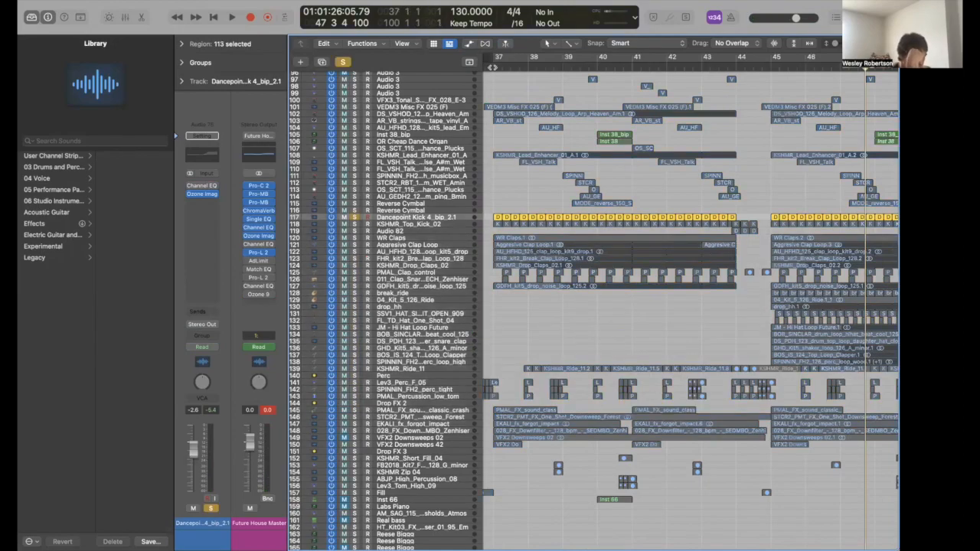
{"action": "left_click", "coordinate": [493, 67]}
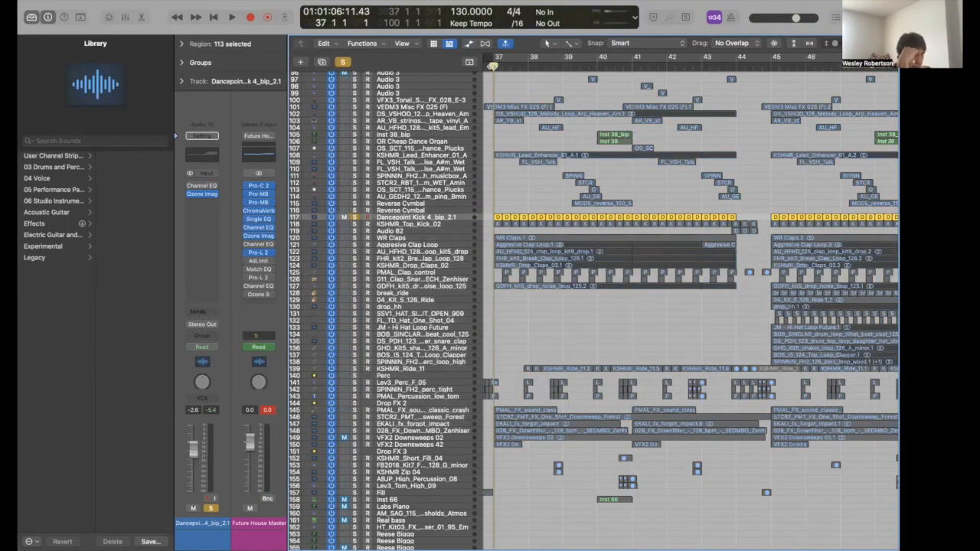
{"action": "key", "text": "space"}
{"action": "key", "text": "space"}
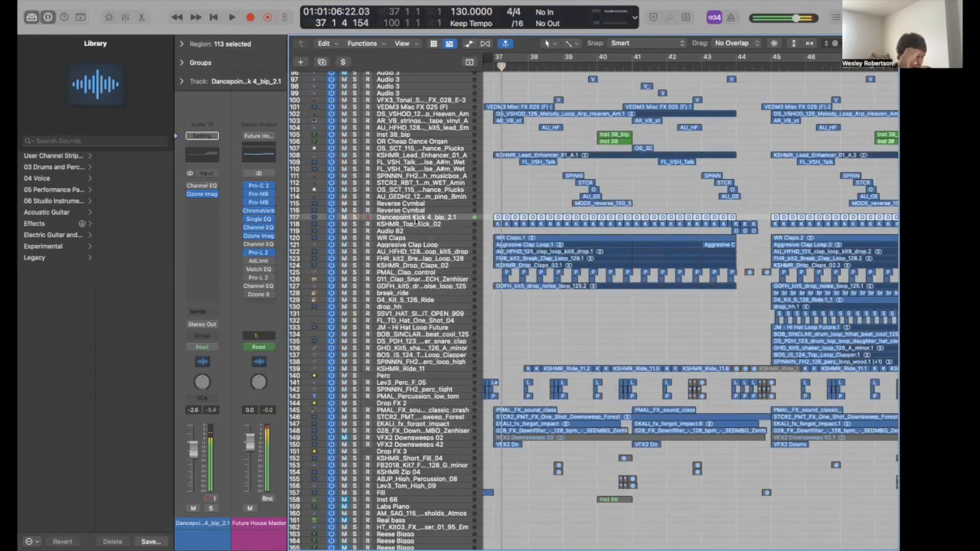
{"action": "right_click", "coordinate": [418, 223]}
{"action": "key", "text": "Escape"}
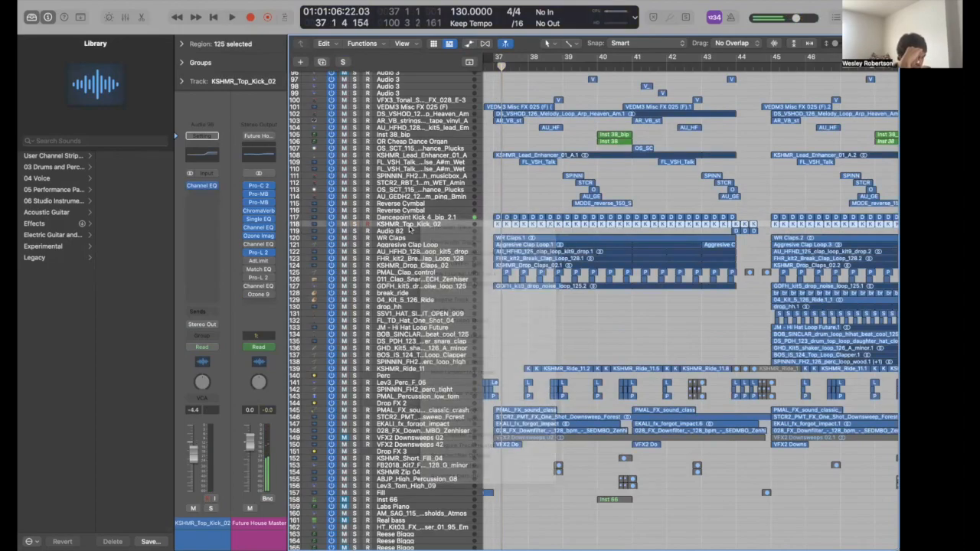
{"action": "key", "text": "s"}
{"action": "key", "text": "space"}
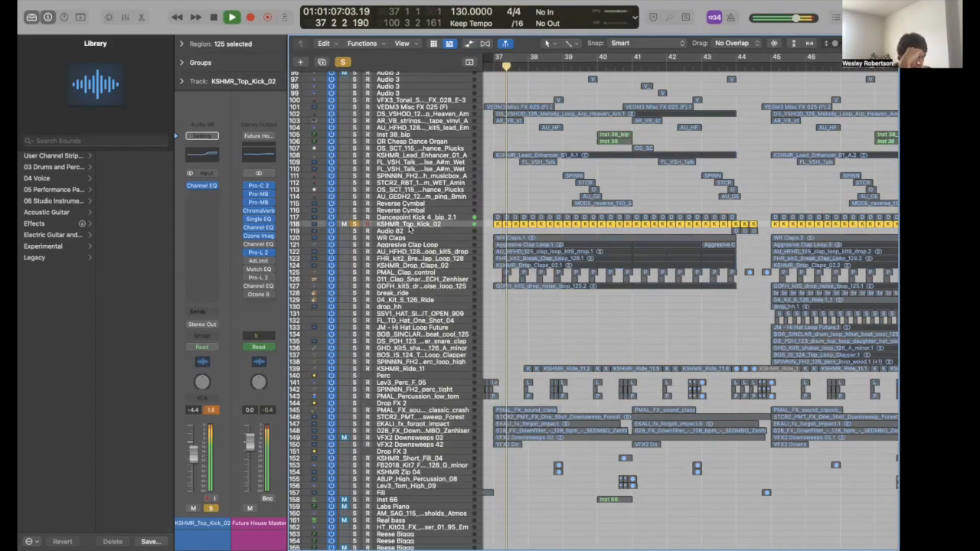
{"action": "key", "text": "s"}
- Solo and play the WR Claps stack, then unsolo it and stop playback
{"action": "left_click", "coordinate": [410, 238]}
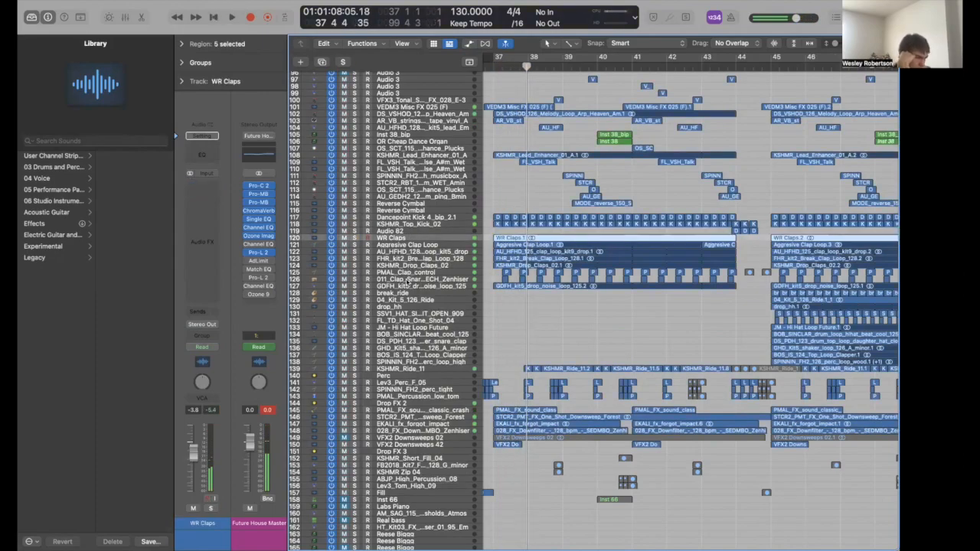
{"action": "key", "text": "s"}
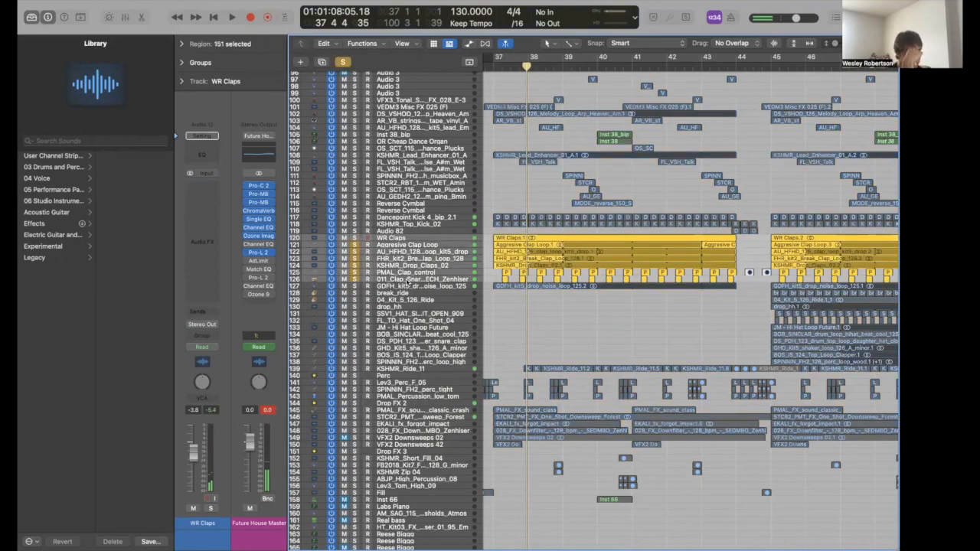
{"action": "key", "text": "space"}
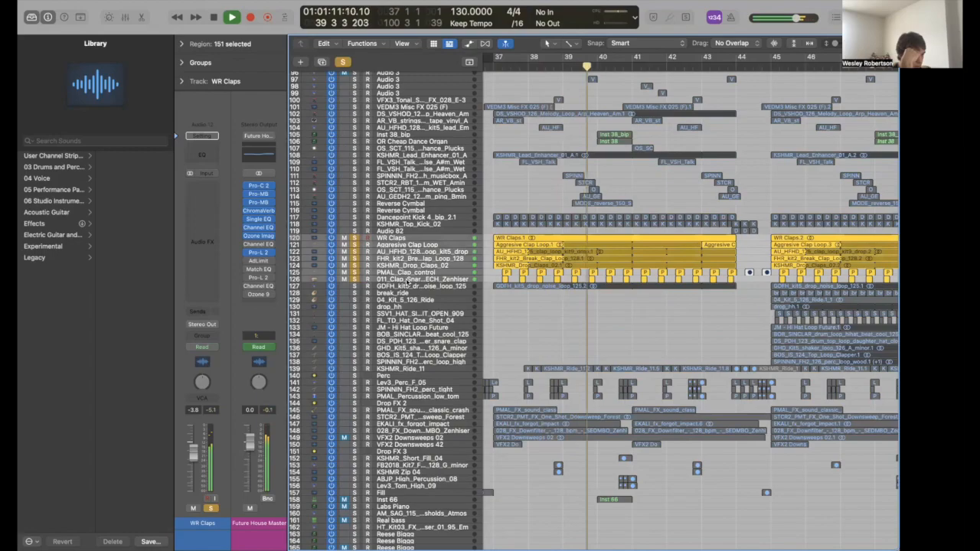
{"action": "key", "text": "s"}
{"action": "key", "text": "space"}
- Solo the Perc track and move the playhead to bar 38
{"action": "scroll", "coordinate": [404, 307], "scroll_direction": "down", "scroll_amount": 3}
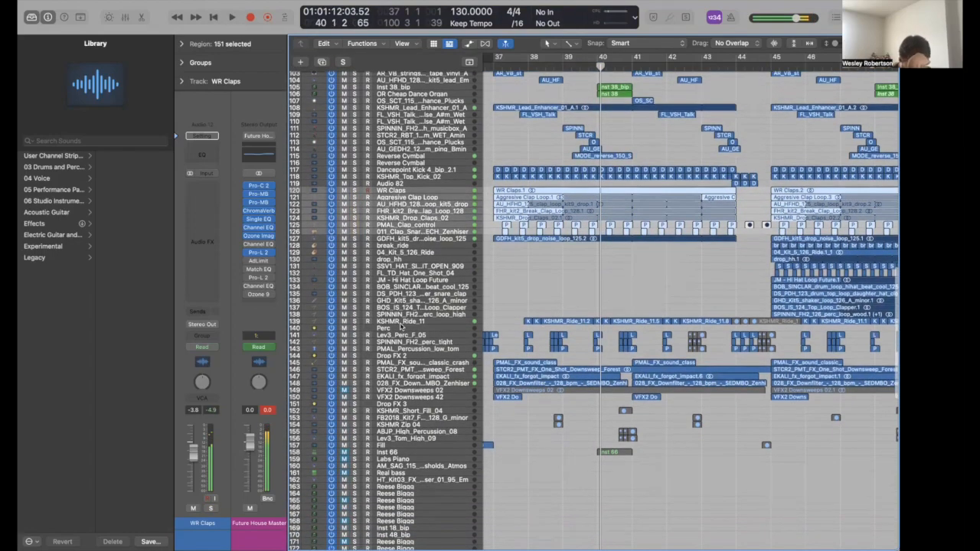
{"action": "left_click", "coordinate": [405, 329]}
{"action": "key", "text": "s"}
{"action": "left_click", "coordinate": [545, 66]}
- Solo KSHMR_Ride_11 and play it from just before bar 38
{"action": "scroll", "coordinate": [543, 65], "scroll_direction": "up", "scroll_amount": 1}
{"action": "scroll", "coordinate": [540, 66], "scroll_direction": "up", "scroll_amount": 5}
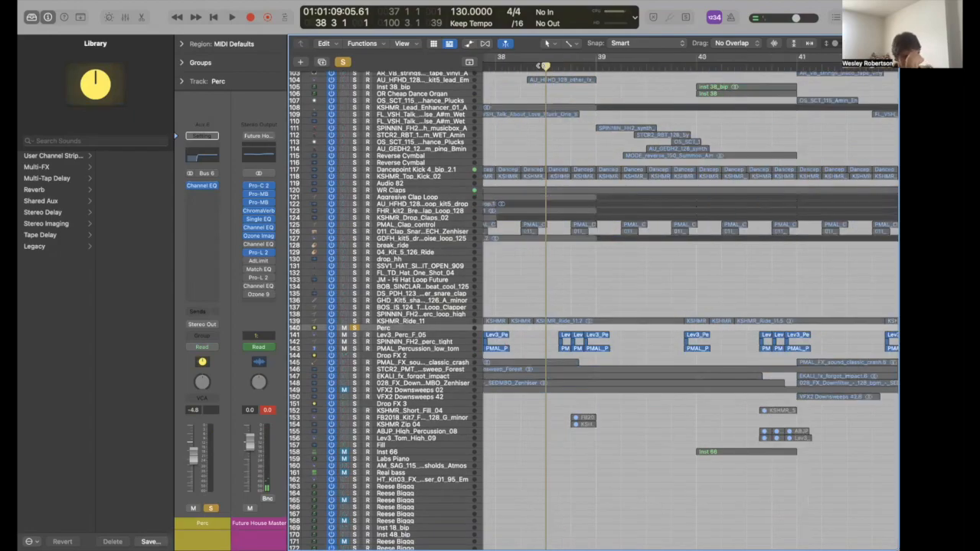
{"action": "scroll", "coordinate": [539, 76], "scroll_direction": "left", "scroll_amount": 1}
{"action": "scroll", "coordinate": [451, 316], "scroll_direction": "left", "scroll_amount": 1}
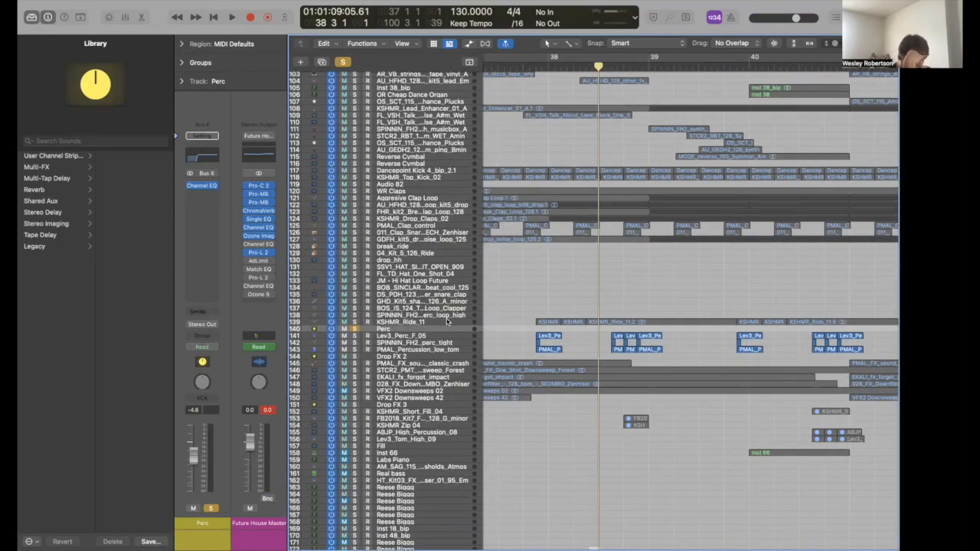
{"action": "left_click", "coordinate": [452, 321]}
{"action": "left_click", "coordinate": [533, 66]}
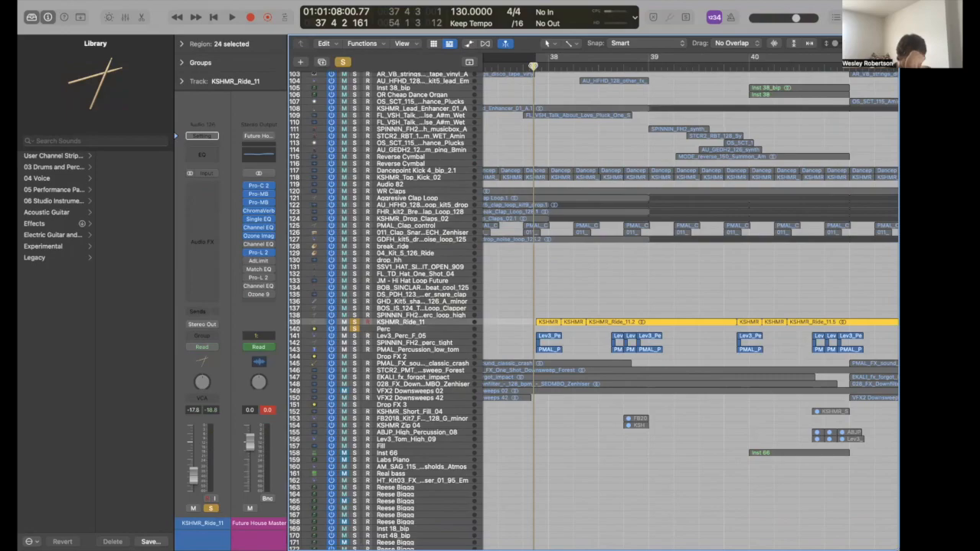
{"action": "key", "text": "space"}
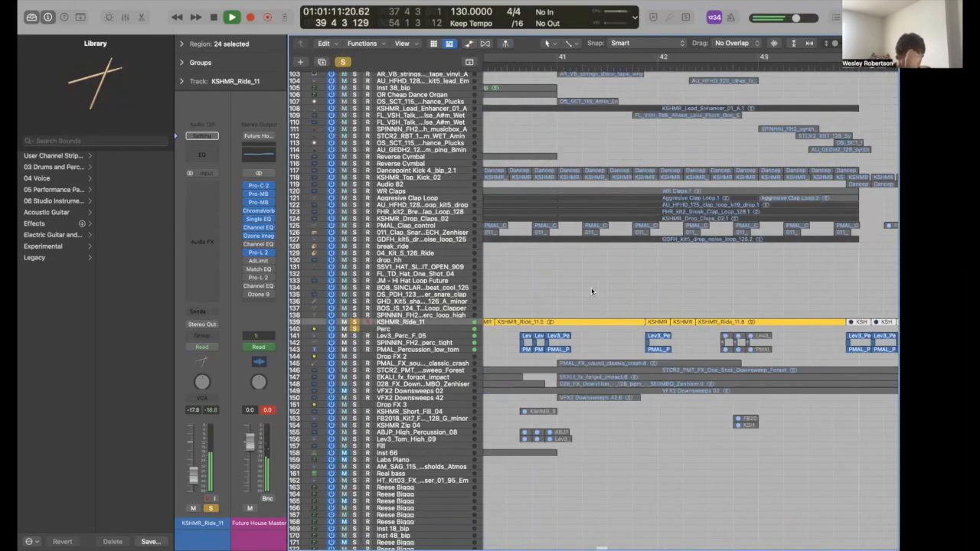
{"action": "key", "text": "space"}
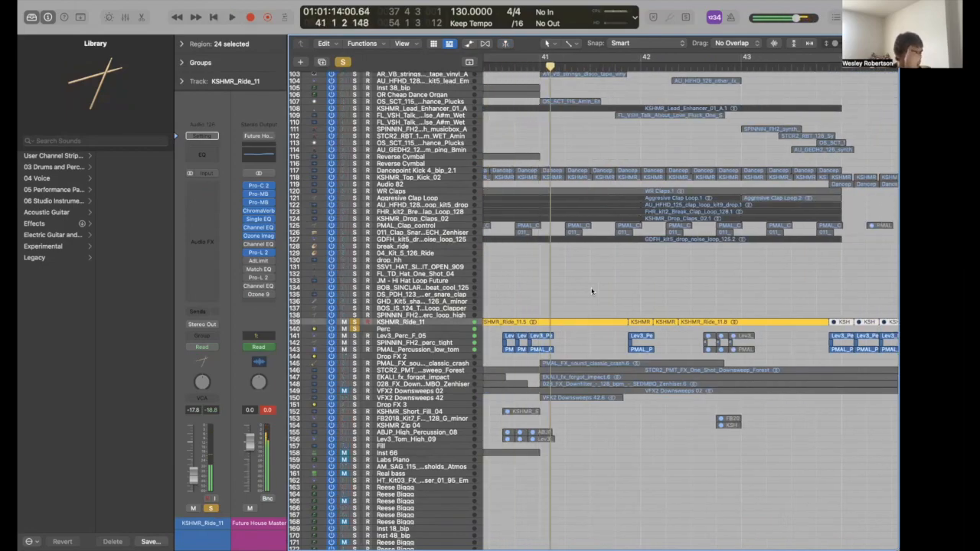
- Zoom the timeline out and scroll back to the top of the track list
{"action": "key", "text": "super+Left"}
{"action": "key", "text": "super+Left"}
{"action": "key", "text": "super+Left"}
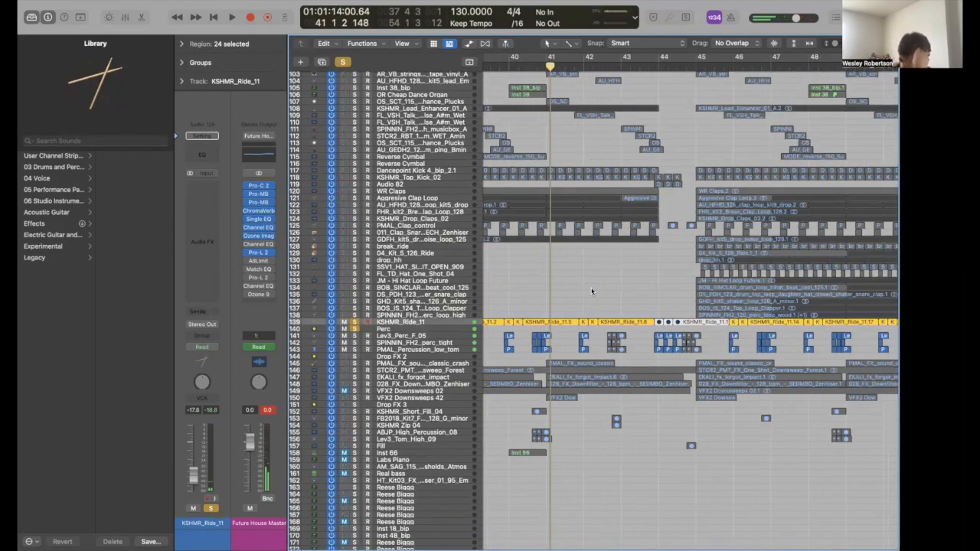
{"action": "scroll", "coordinate": [591, 291], "scroll_direction": "left", "scroll_amount": 3}
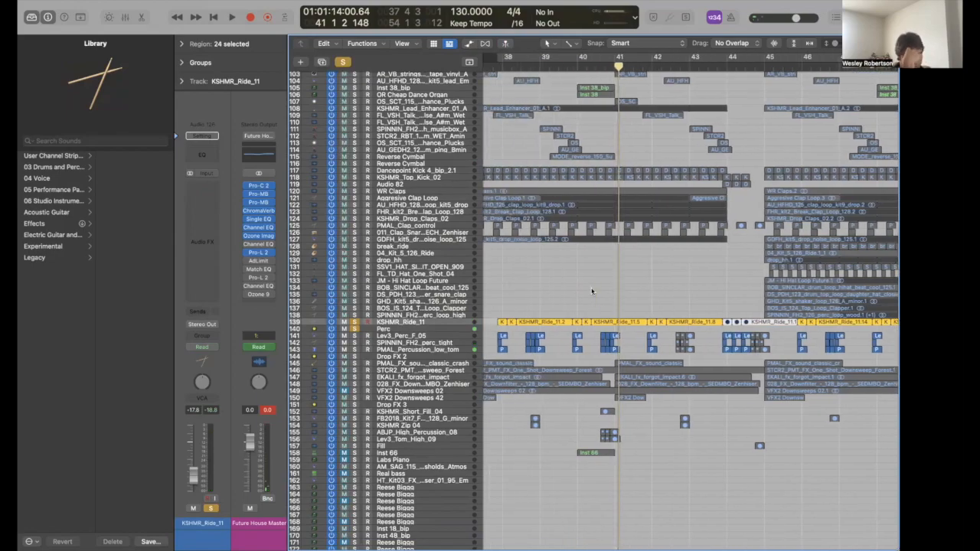
{"action": "scroll", "coordinate": [591, 291], "scroll_direction": "left", "scroll_amount": 3}
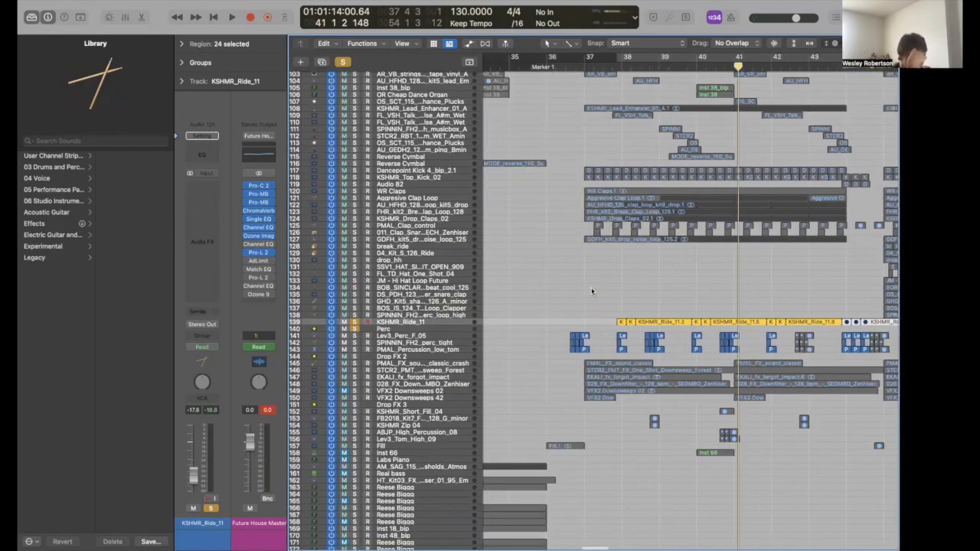
{"action": "scroll", "coordinate": [591, 290], "scroll_direction": "up", "scroll_amount": 20}
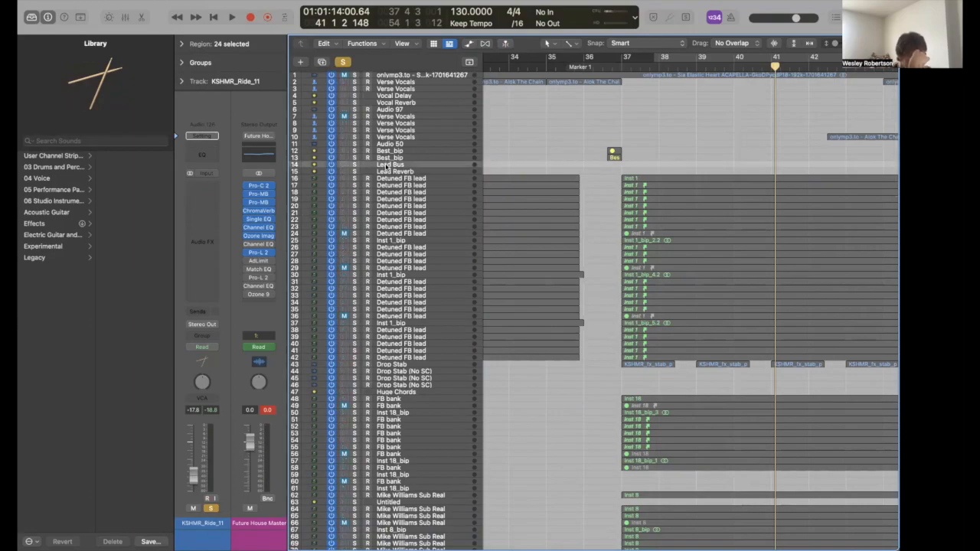
- Select the Lead Bus track and play the lead section from bar 37
{"action": "left_click", "coordinate": [388, 168]}
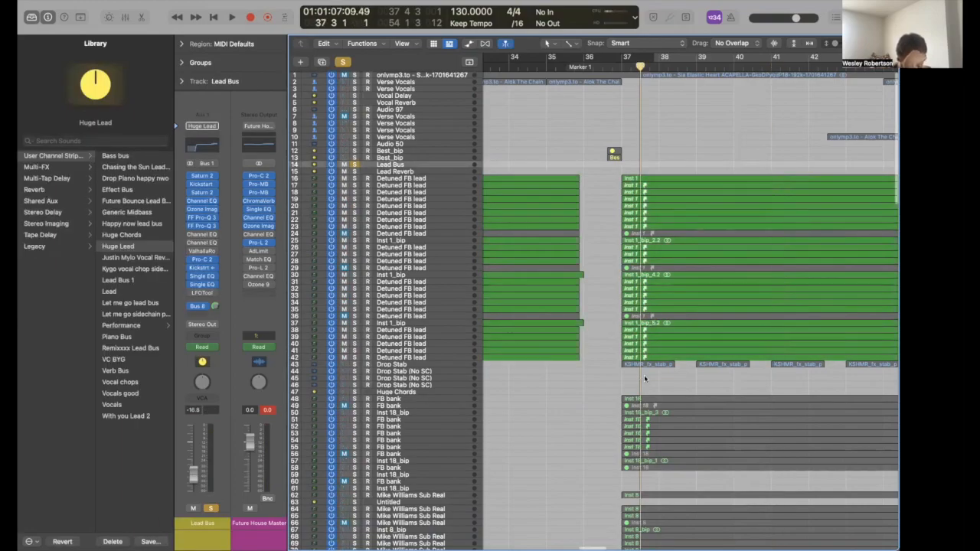
{"action": "key", "text": "space"}
{"action": "scroll", "coordinate": [644, 375], "scroll_direction": "down", "scroll_amount": 10}
{"action": "scroll", "coordinate": [644, 378], "scroll_direction": "down", "scroll_amount": 10}
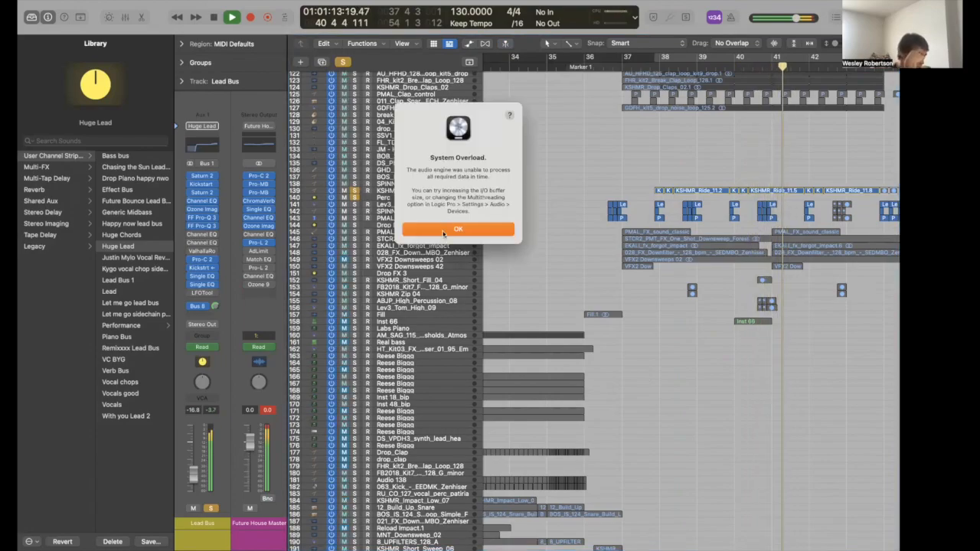
- Dismiss the System Overload alert and select the Forest downsweep track's six regions
{"action": "left_click", "coordinate": [442, 232]}
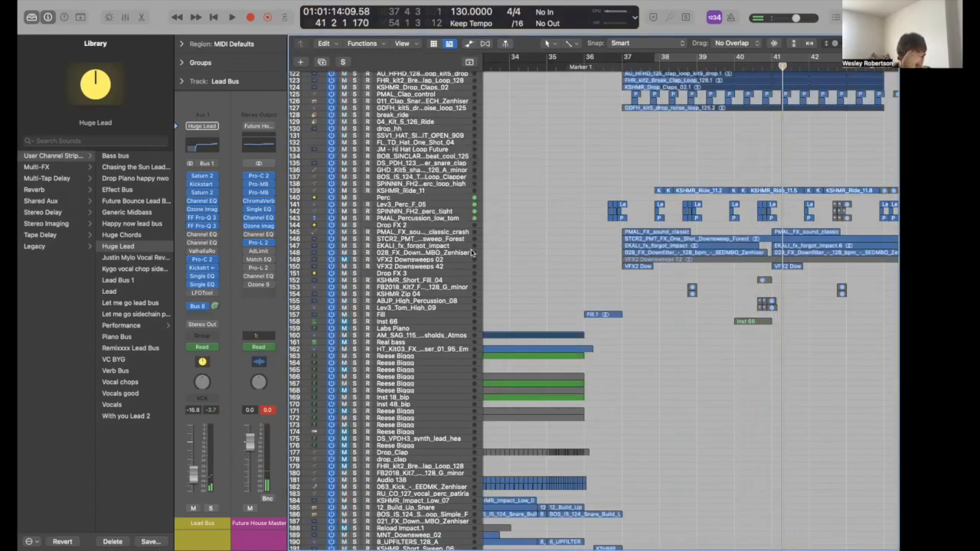
{"action": "left_click", "coordinate": [423, 240]}
{"action": "key", "text": "super+Left"}
{"action": "key", "text": "super+Left"}
{"action": "key", "text": "super+Left"}
{"action": "key", "text": "super+Left"}
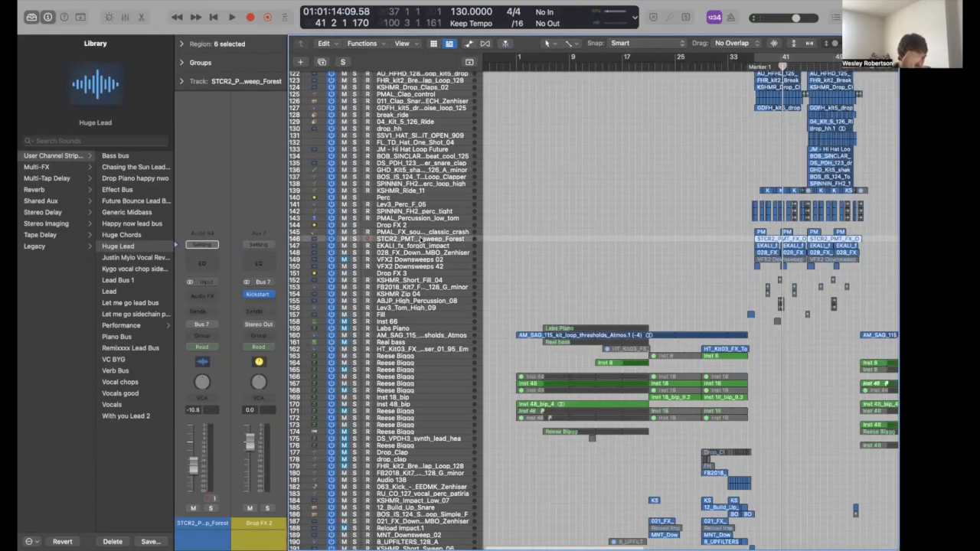
- Check the Kickstart 2 ducking plugin on the Drop FX 2 return, then close it
{"action": "key", "text": "super+Left"}
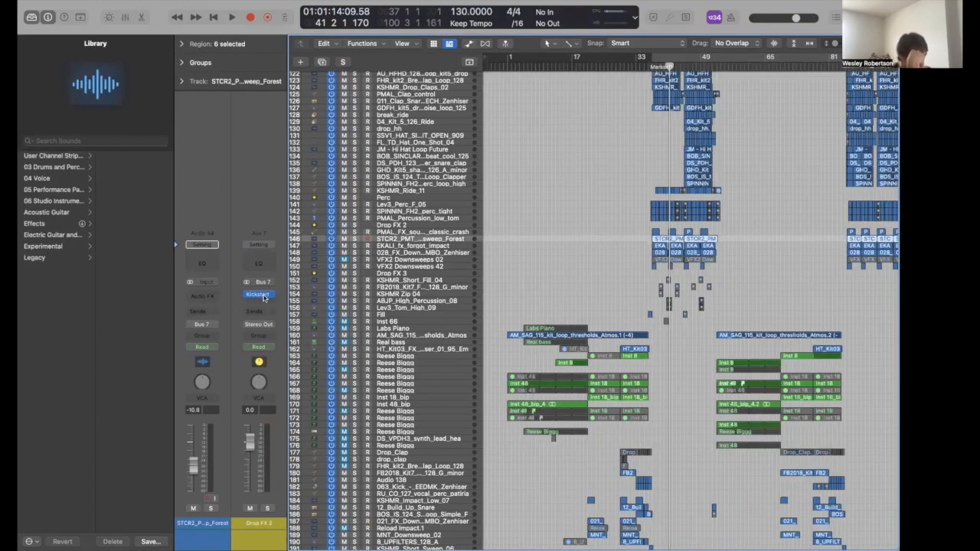
{"action": "left_click", "coordinate": [262, 296]}
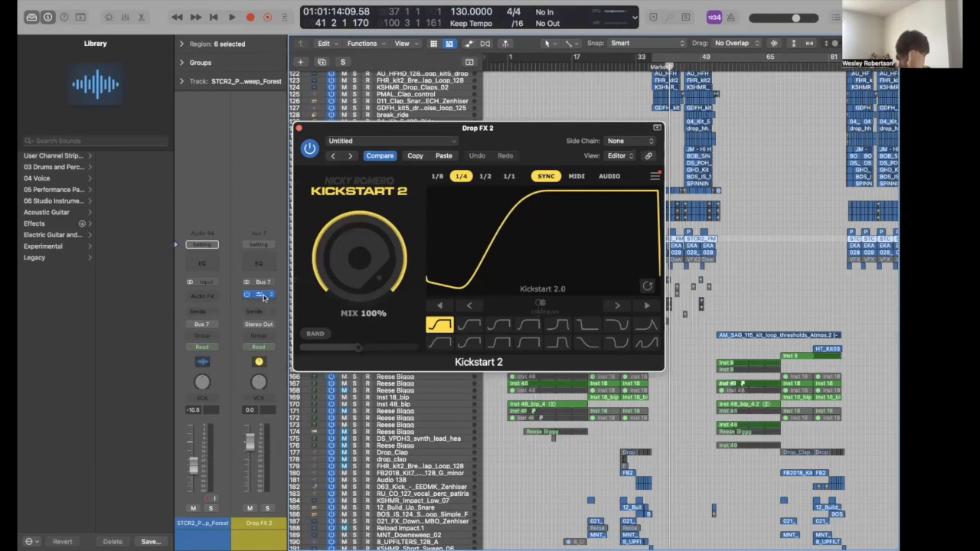
{"action": "left_click", "coordinate": [263, 297]}
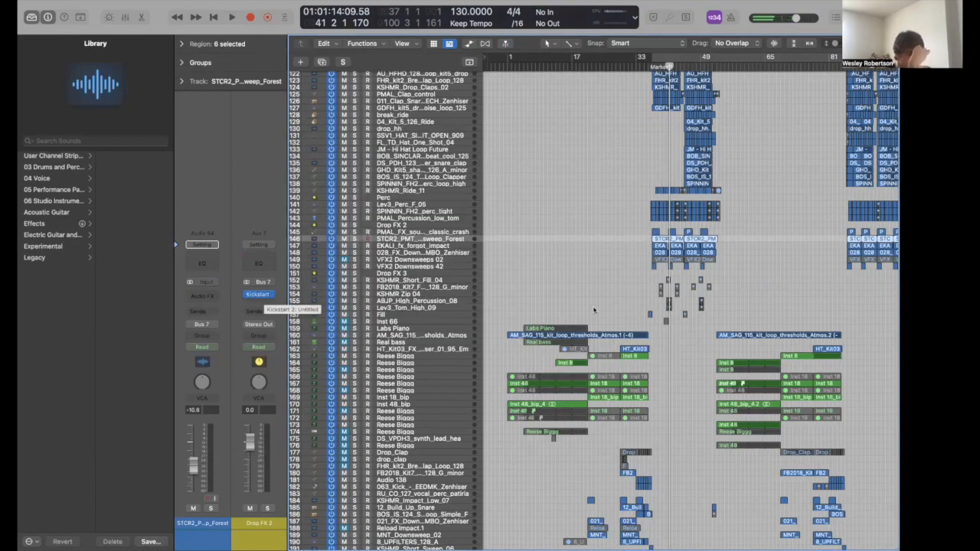
- Deselect the six downsweep regions and move the playhead to bar 23
{"action": "left_click", "coordinate": [602, 259]}
{"action": "scroll", "coordinate": [602, 258], "scroll_direction": "up", "scroll_amount": 15}
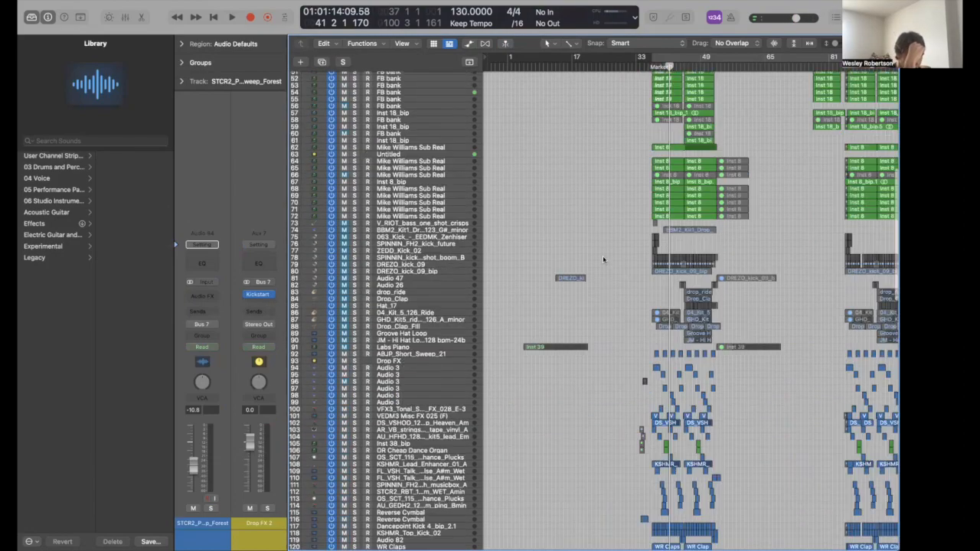
{"action": "scroll", "coordinate": [603, 259], "scroll_direction": "up", "scroll_amount": 10}
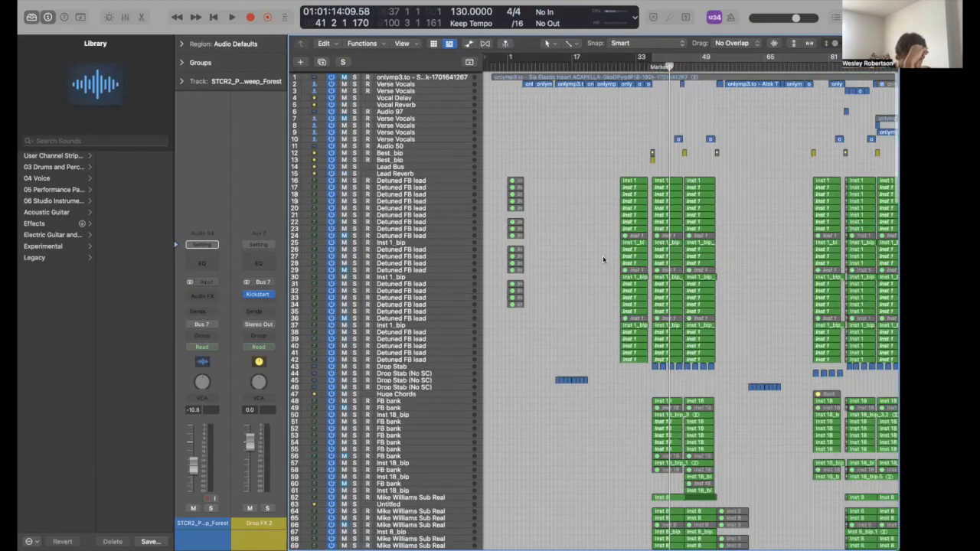
{"action": "scroll", "coordinate": [602, 259], "scroll_direction": "up", "scroll_amount": 10}
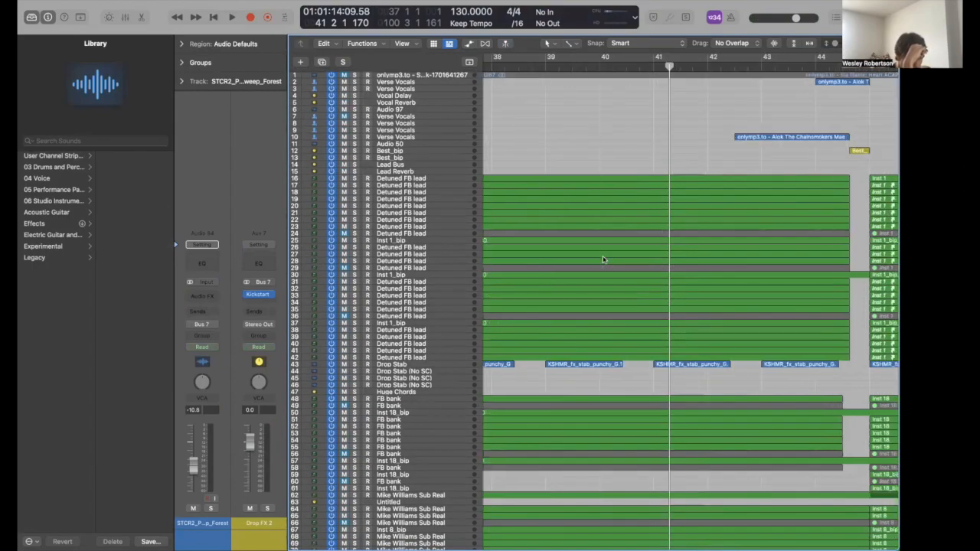
{"action": "scroll", "coordinate": [602, 259], "scroll_direction": "down", "scroll_amount": 5}
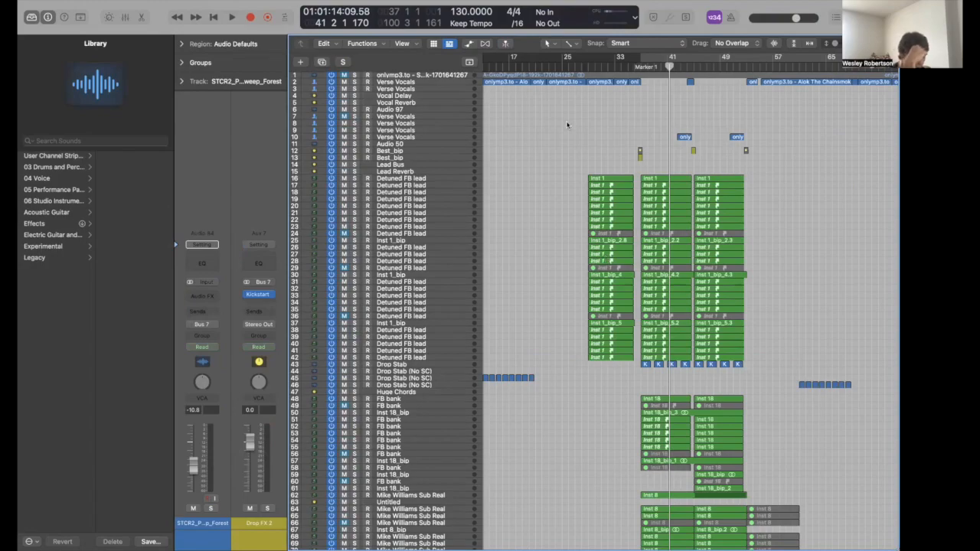
{"action": "scroll", "coordinate": [567, 125], "scroll_direction": "left", "scroll_amount": 5}
{"action": "scroll", "coordinate": [609, 100], "scroll_direction": "down", "scroll_amount": 3}
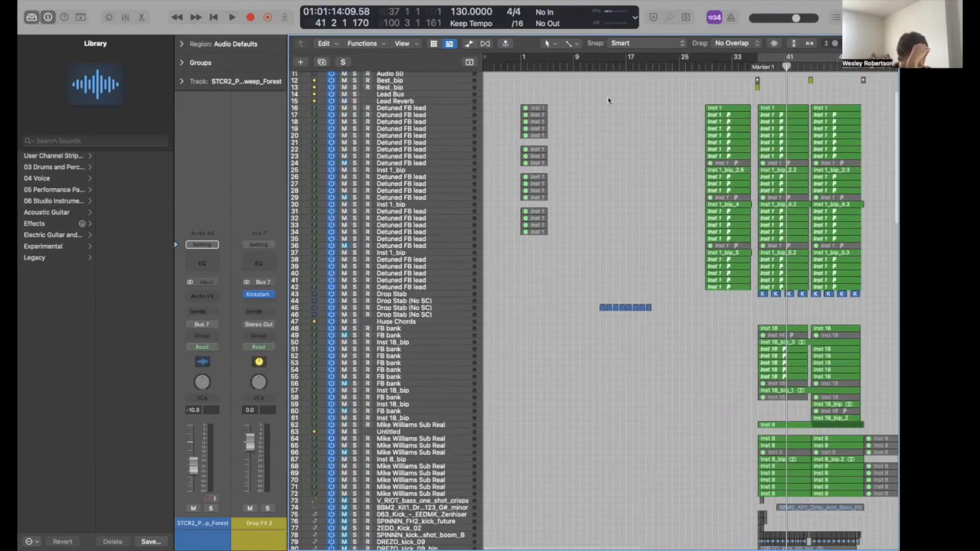
{"action": "left_click", "coordinate": [667, 64]}
{"action": "scroll", "coordinate": [394, 80], "scroll_direction": "up", "scroll_amount": 3}
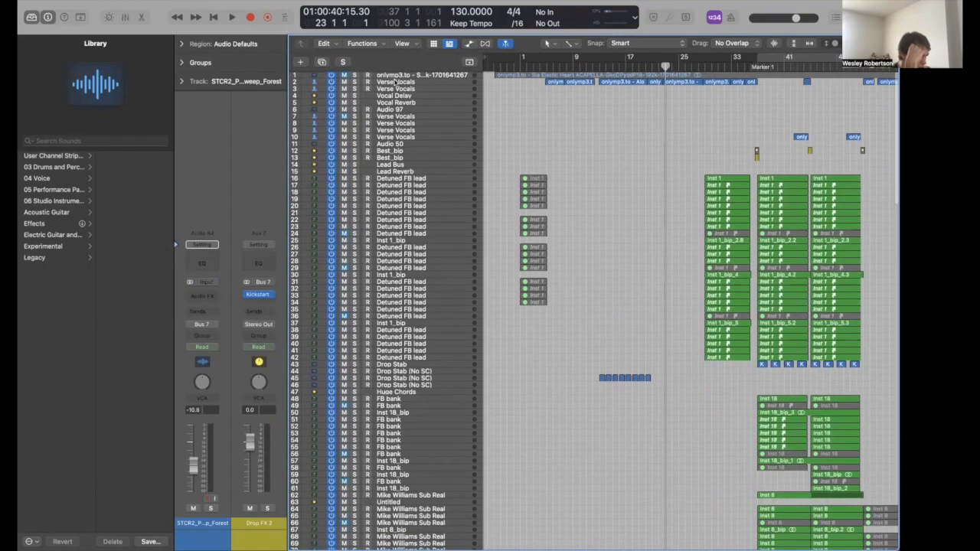
- Solo Verse Vocals and inspect its Channel EQ and compressor settings
{"action": "left_click", "coordinate": [394, 81]}
{"action": "key", "text": "s"}
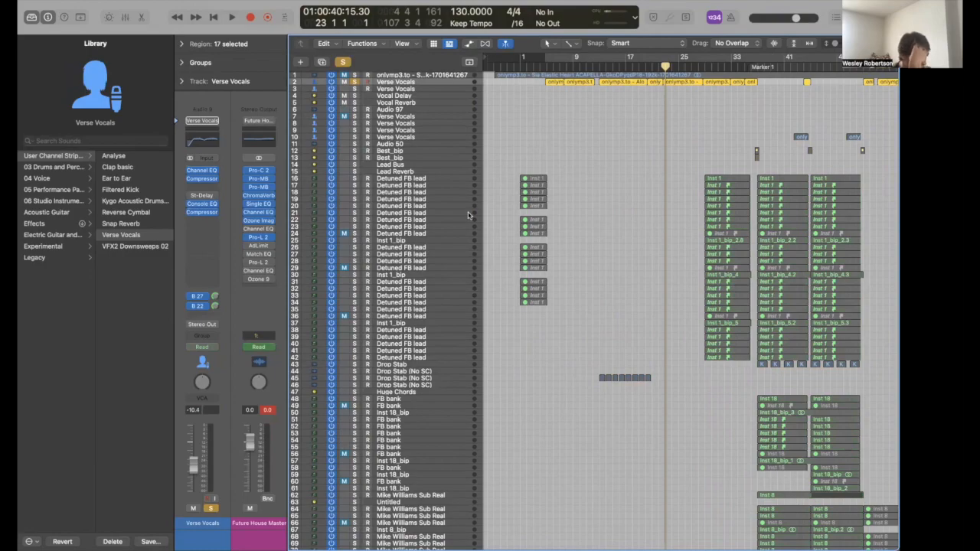
{"action": "left_click", "coordinate": [208, 170]}
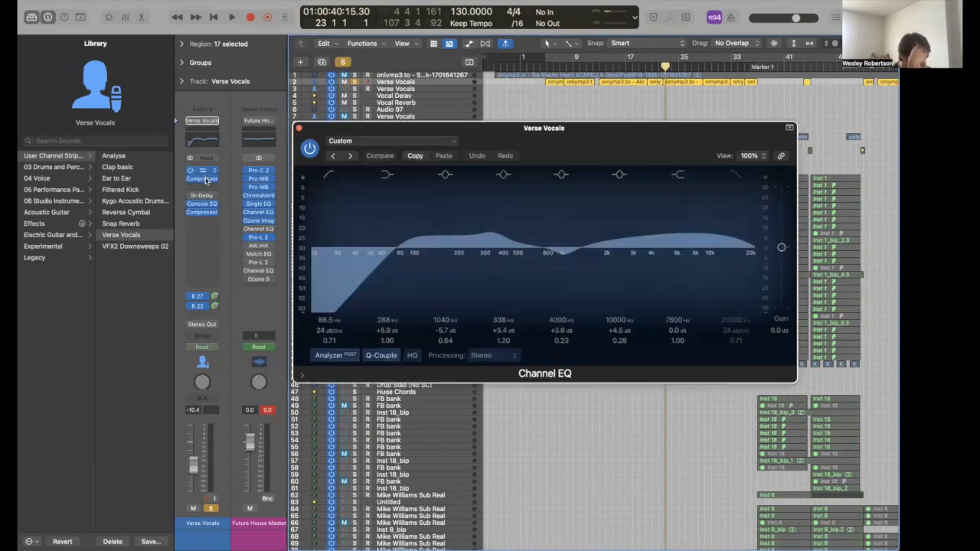
{"action": "left_click", "coordinate": [204, 179]}
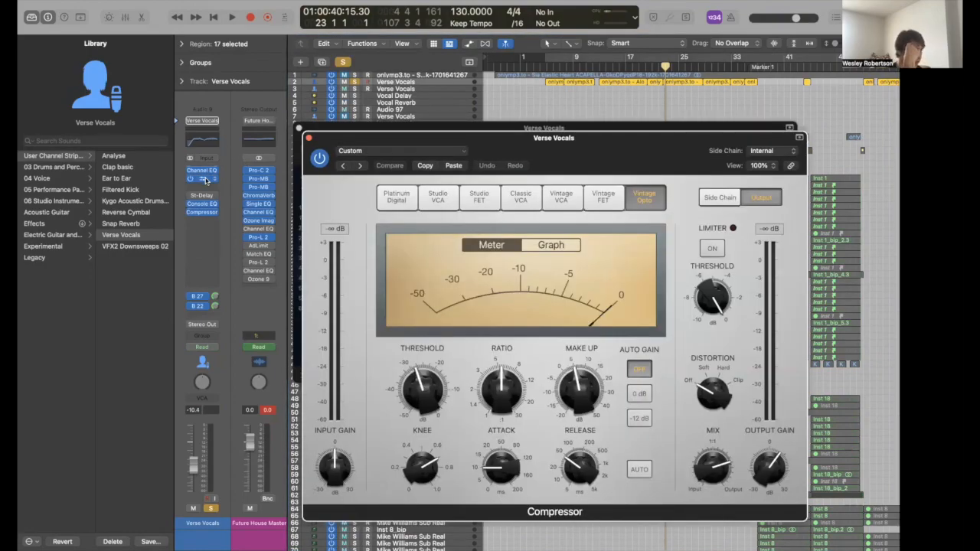
{"action": "left_click", "coordinate": [203, 179]}
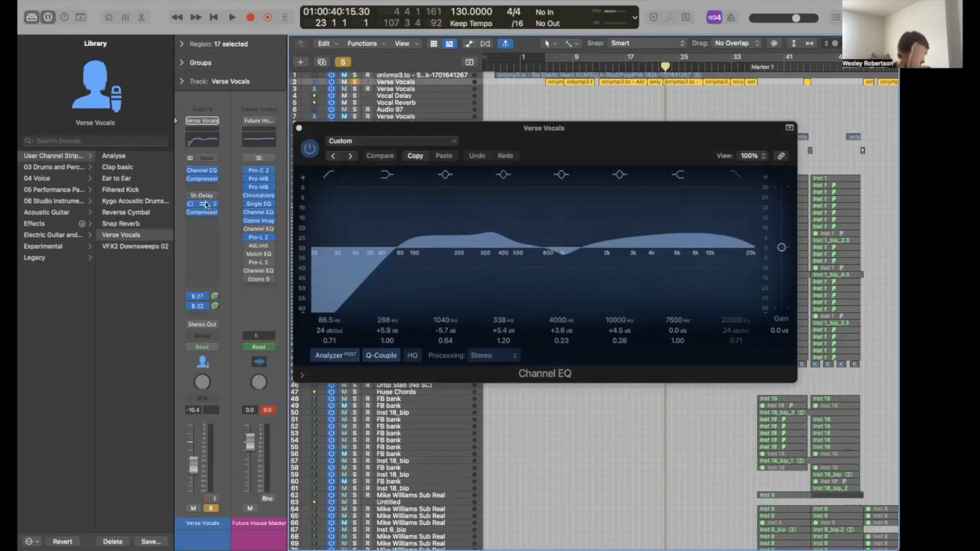
- Review the vocal Vintage Console EQ and compressor, then select the Vocal Delay and Vocal Reverb sends
{"action": "left_click", "coordinate": [205, 205]}
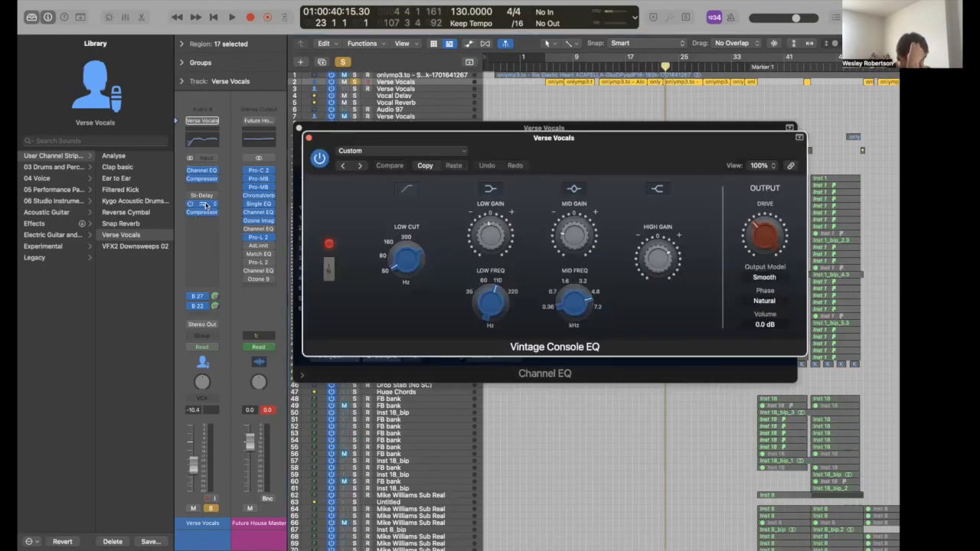
{"action": "left_click", "coordinate": [204, 204]}
{"action": "left_click", "coordinate": [201, 179]}
{"action": "left_click", "coordinate": [300, 128]}
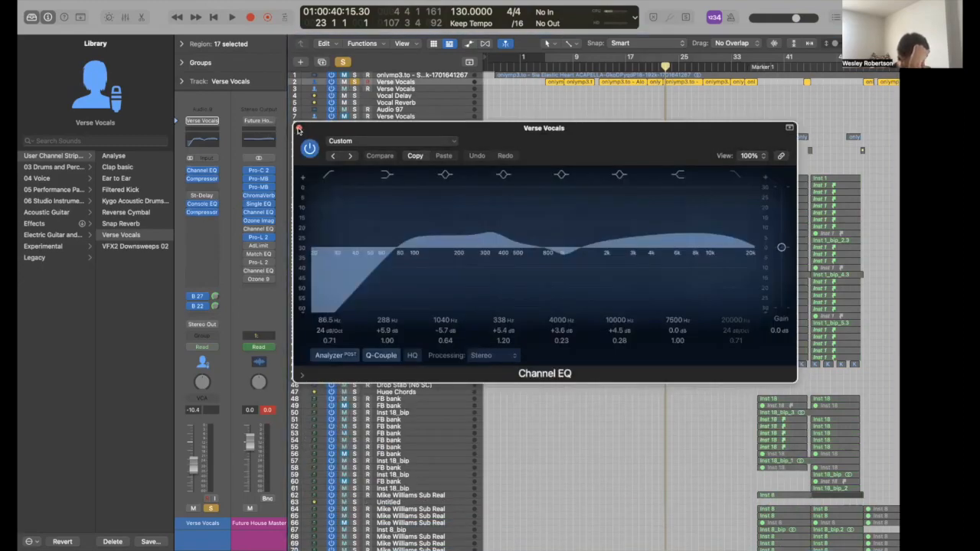
{"action": "left_click", "coordinate": [299, 128]}
{"action": "left_click", "coordinate": [417, 96]}
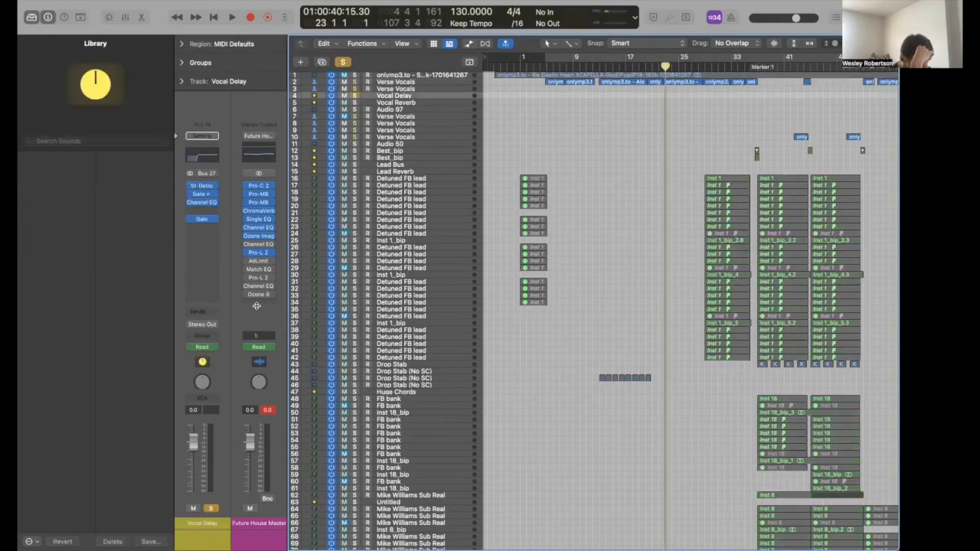
{"action": "left_click", "coordinate": [396, 103]}
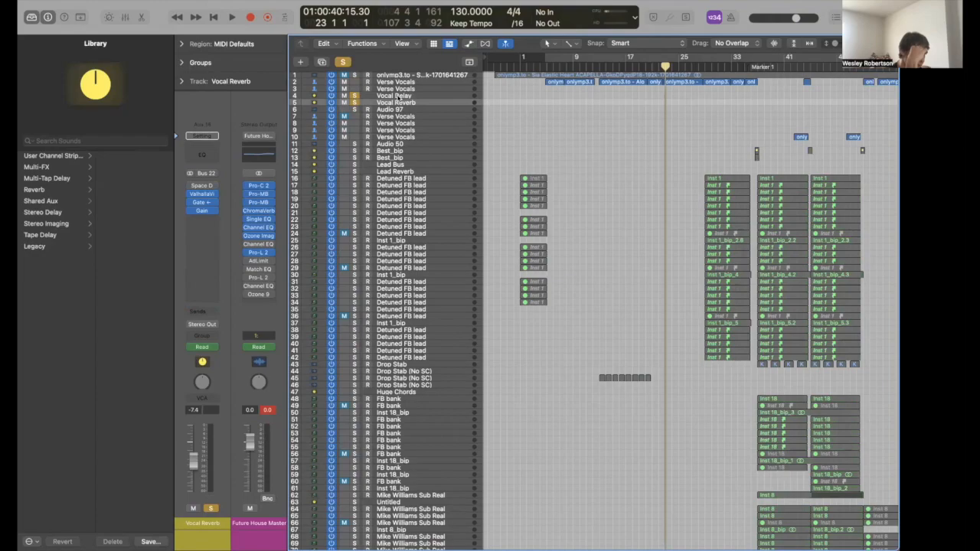
- Play the soloed vocals with their delay and reverb from bar 11, then clear all solos
{"action": "left_click", "coordinate": [398, 96]}
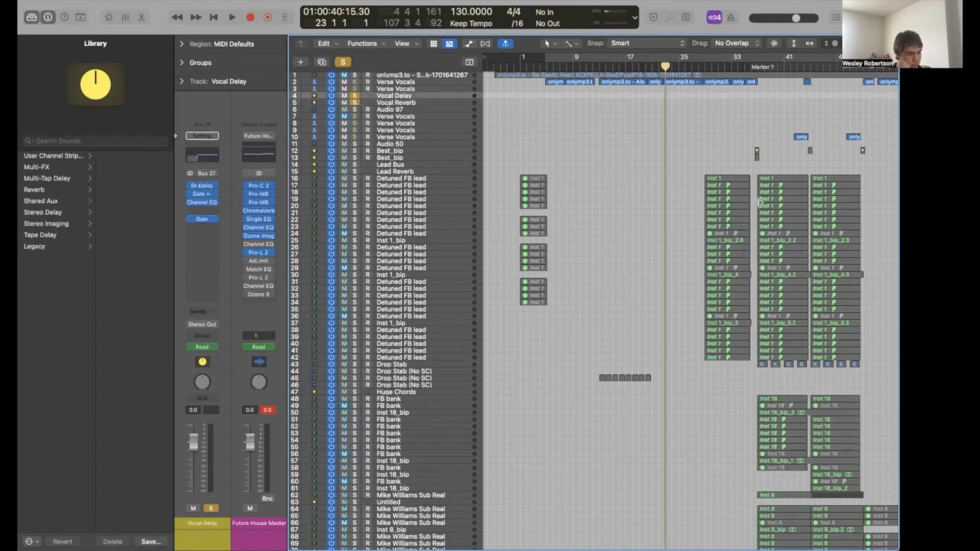
{"action": "left_click", "coordinate": [584, 61]}
{"action": "key", "text": "space"}
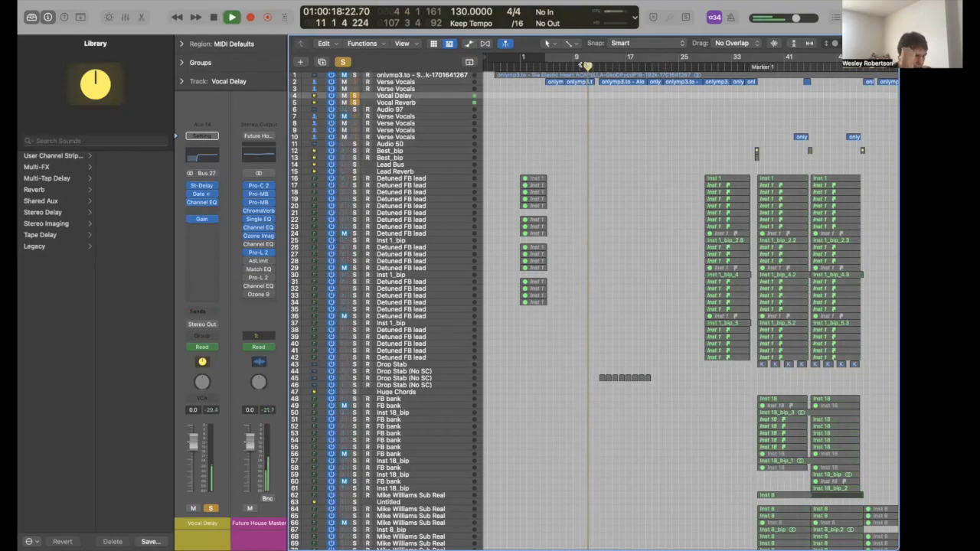
{"action": "key", "text": "space"}
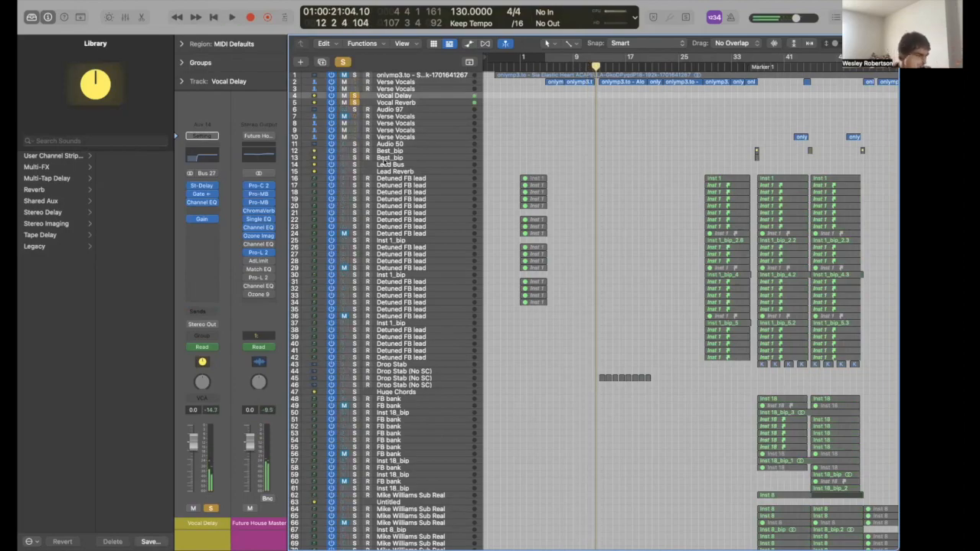
{"action": "left_click", "coordinate": [354, 95]}
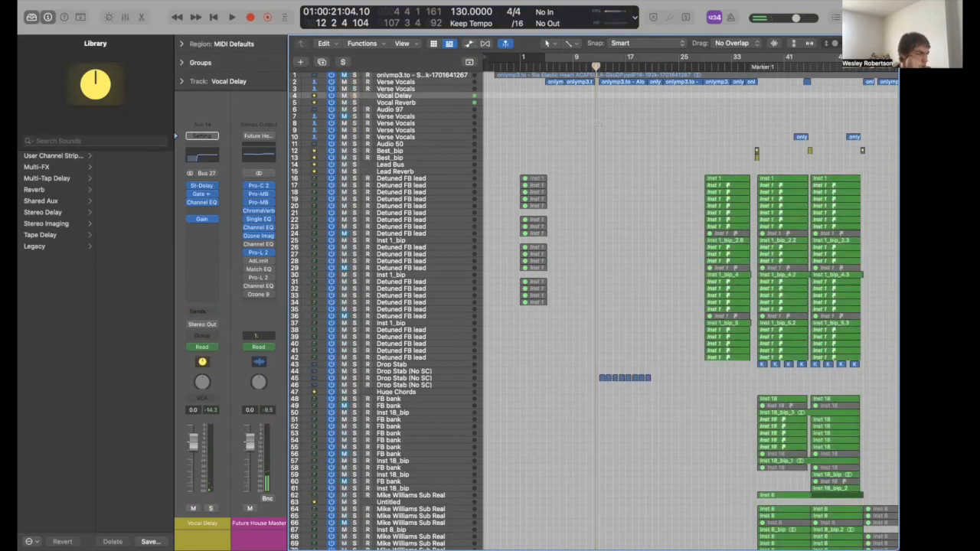
- Inspect the Vocal Delay's Stereo Delay and Noise Gate plugins, then select Vocal Reverb
{"action": "left_click", "coordinate": [204, 187]}
{"action": "left_click", "coordinate": [203, 195]}
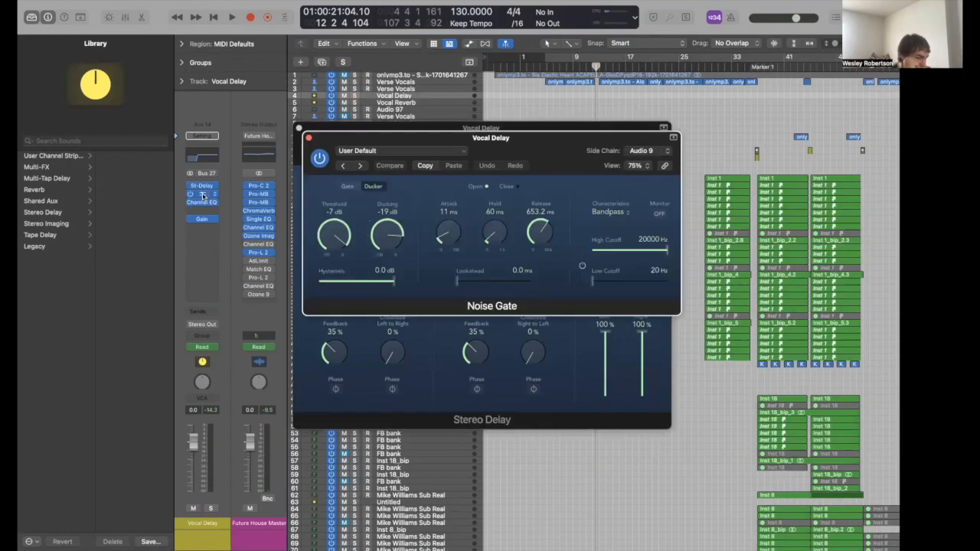
{"action": "left_click", "coordinate": [202, 194]}
{"action": "left_click", "coordinate": [202, 186]}
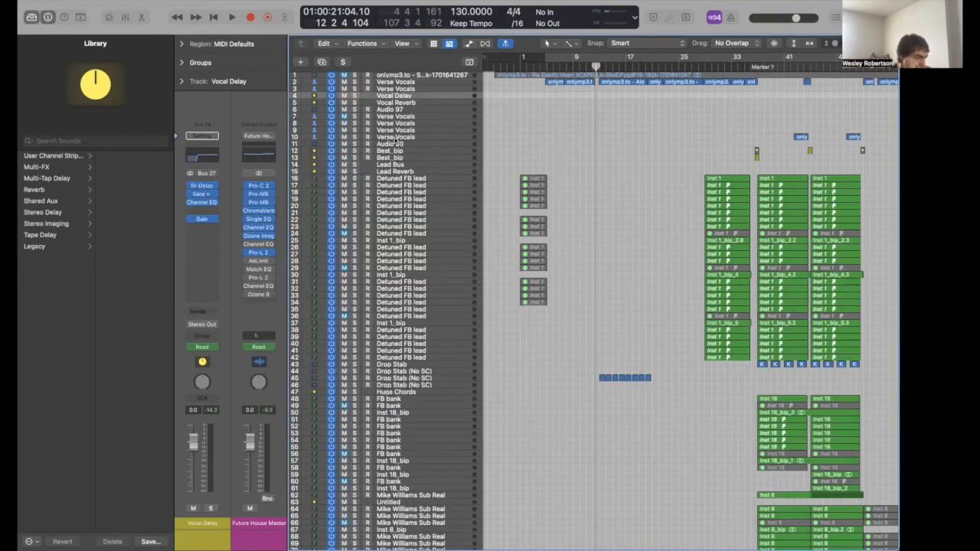
{"action": "left_click", "coordinate": [398, 102]}
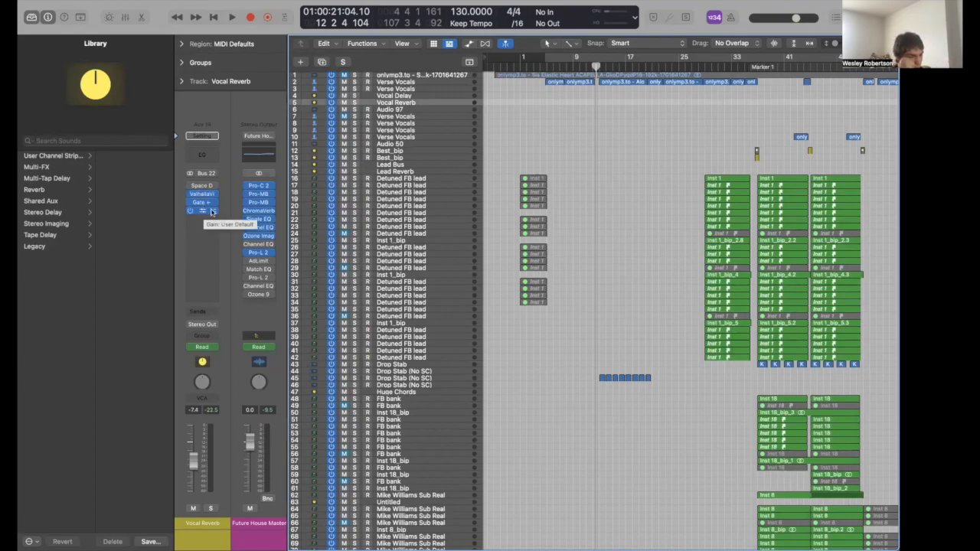
- Toggle the automation lanes and browse the lower tracks down to Future House Master
{"action": "scroll", "coordinate": [620, 182], "scroll_direction": "down", "scroll_amount": 1}
{"action": "key", "text": "a"}
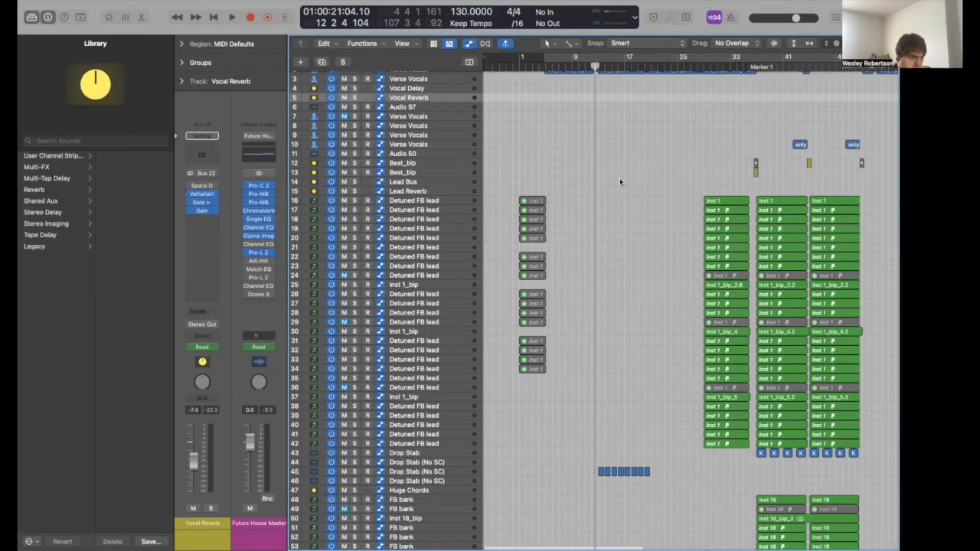
{"action": "key", "text": "a"}
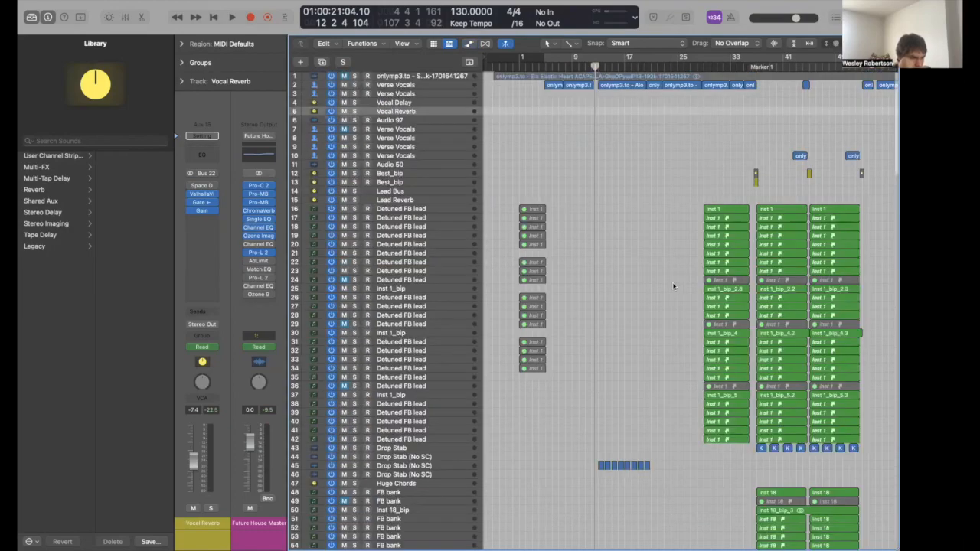
{"action": "scroll", "coordinate": [674, 286], "scroll_direction": "down", "scroll_amount": 6}
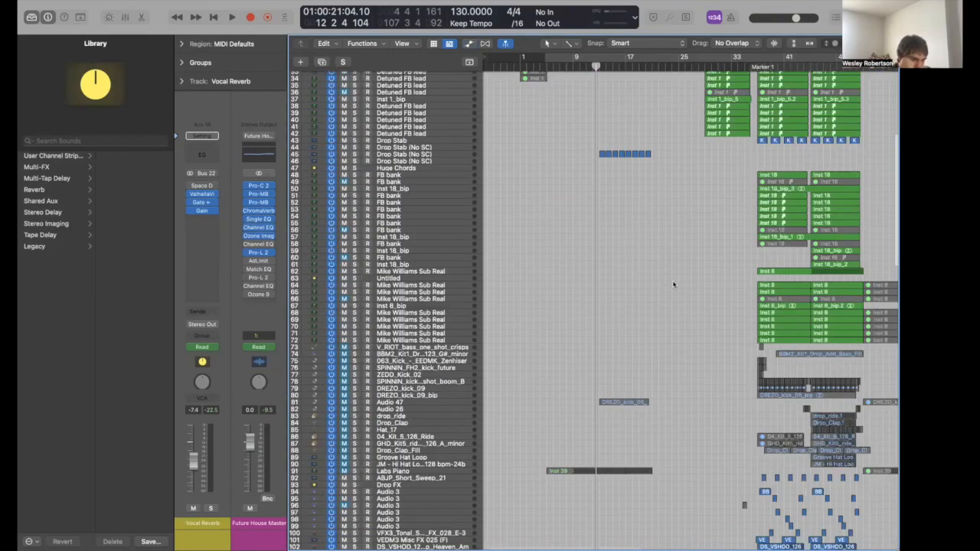
{"action": "scroll", "coordinate": [661, 326], "scroll_direction": "down", "scroll_amount": 5}
{"action": "scroll", "coordinate": [661, 326], "scroll_direction": "down", "scroll_amount": 10}
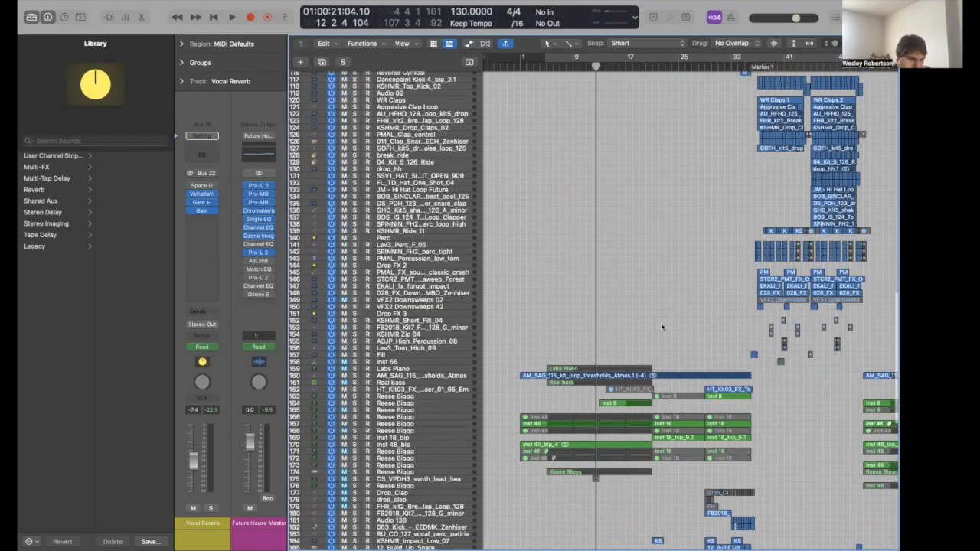
{"action": "scroll", "coordinate": [661, 324], "scroll_direction": "down", "scroll_amount": 10}
{"action": "scroll", "coordinate": [662, 325], "scroll_direction": "down", "scroll_amount": 5}
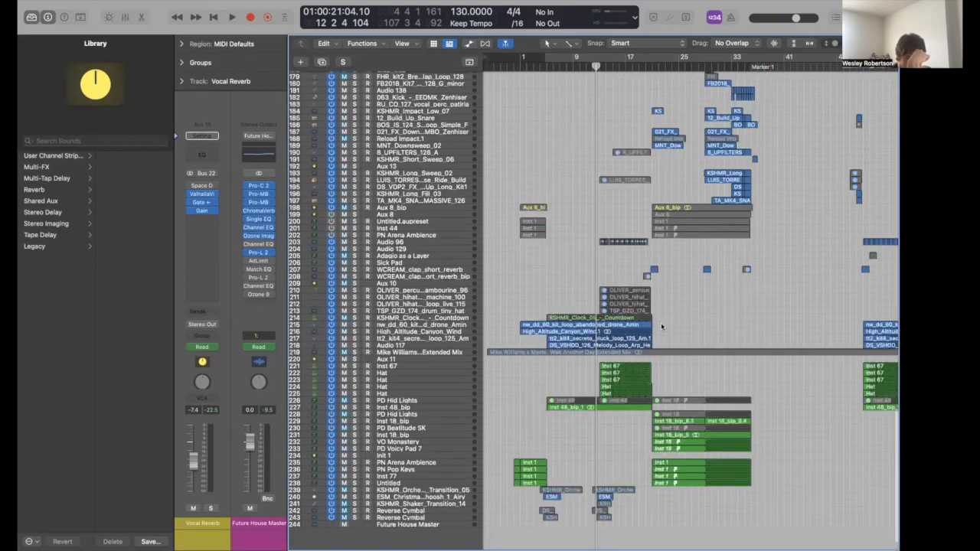
{"action": "scroll", "coordinate": [661, 325], "scroll_direction": "down", "scroll_amount": 4}
- Move the playhead to bar 20 and zoom the timeline in around it
{"action": "left_click", "coordinate": [646, 65]}
{"action": "scroll", "coordinate": [646, 66], "scroll_direction": "up", "scroll_amount": 10}
{"action": "scroll", "coordinate": [678, 406], "scroll_direction": "up", "scroll_amount": 20}
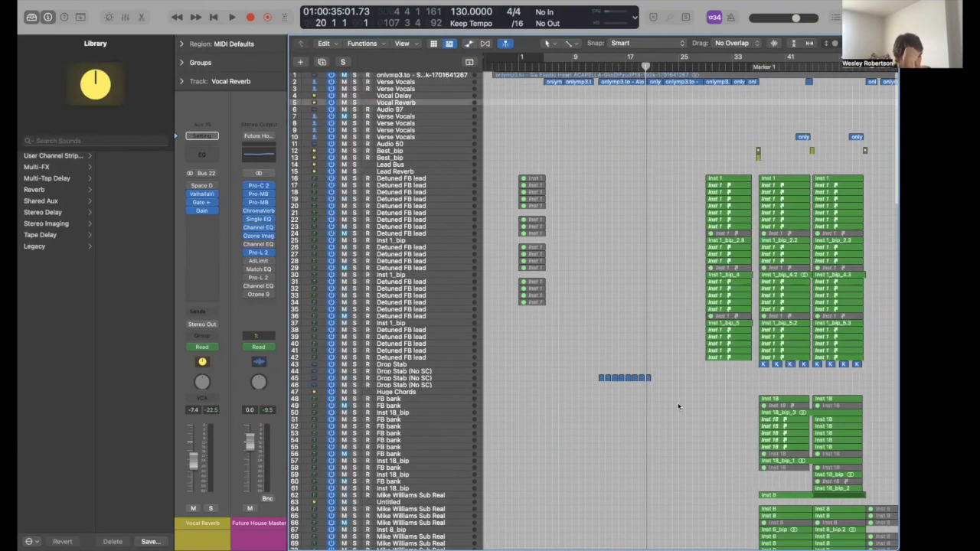
{"action": "scroll", "coordinate": [678, 407], "scroll_direction": "down", "scroll_amount": 10}
{"action": "key", "text": "super+Right"}
{"action": "key", "text": "super+Right"}
{"action": "scroll", "coordinate": [679, 406], "scroll_direction": "down", "scroll_amount": 12}
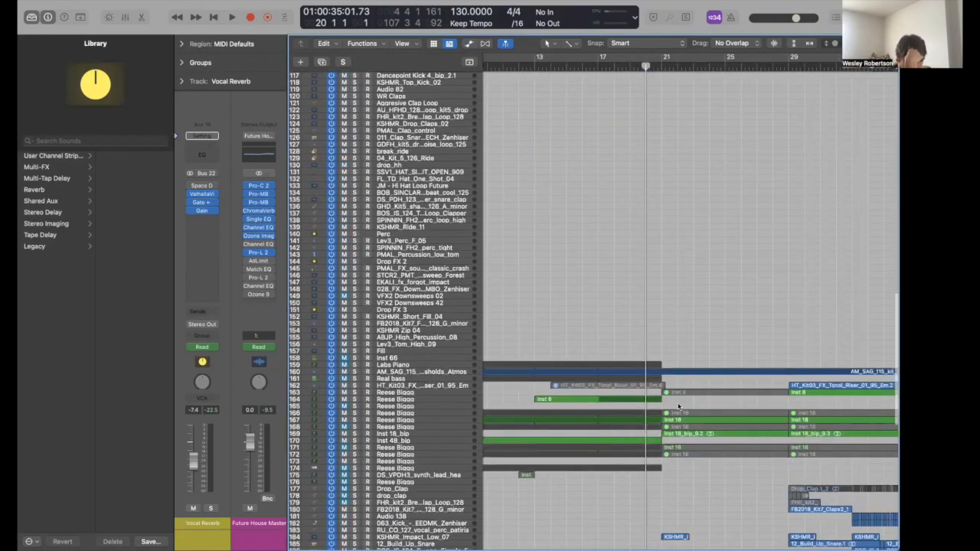
{"action": "scroll", "coordinate": [676, 402], "scroll_direction": "down", "scroll_amount": 10}
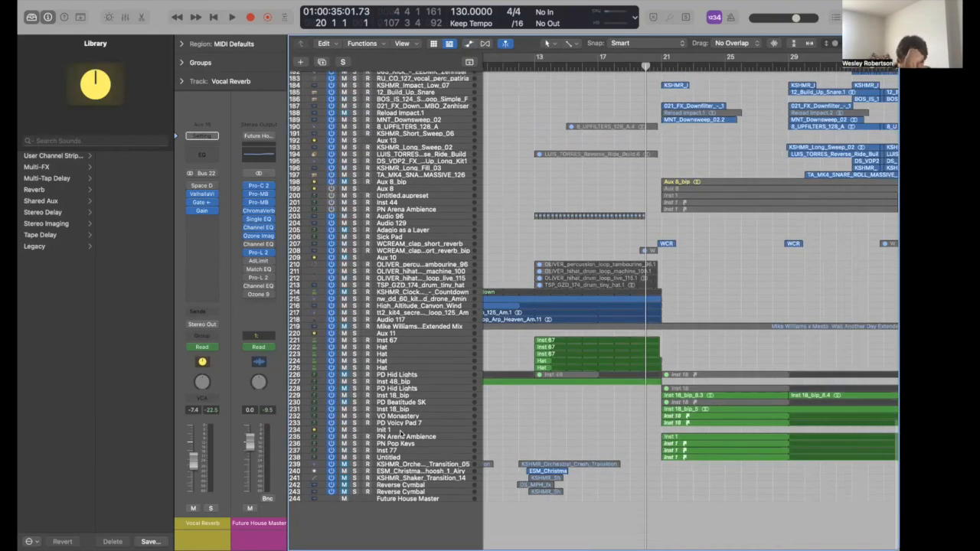
- Solo Init 1, cycle its Inst 1 region and play it from bar 21
{"action": "left_click", "coordinate": [400, 433]}
{"action": "key", "text": "s"}
{"action": "key", "text": "c"}
{"action": "left_click", "coordinate": [685, 442]}
{"action": "key", "text": "super+u"}
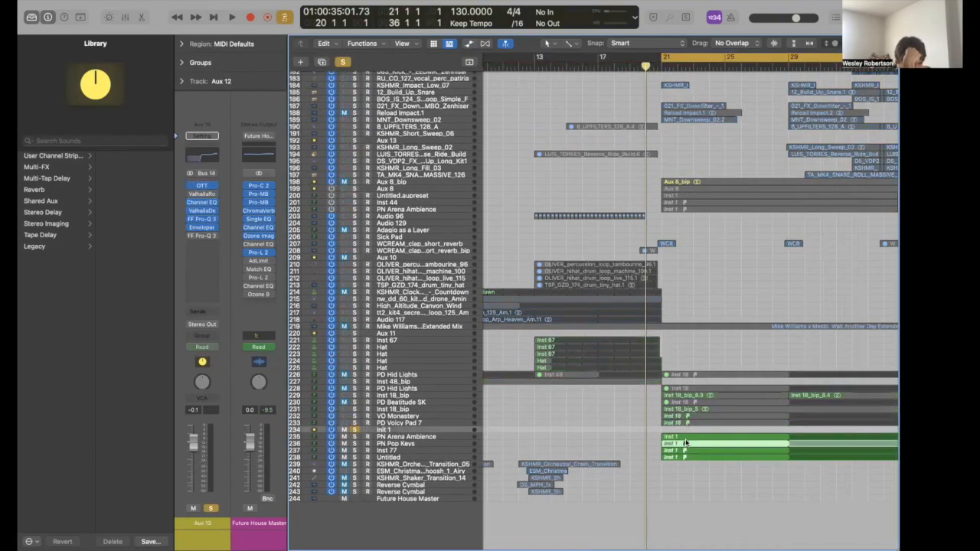
{"action": "left_click", "coordinate": [687, 438]}
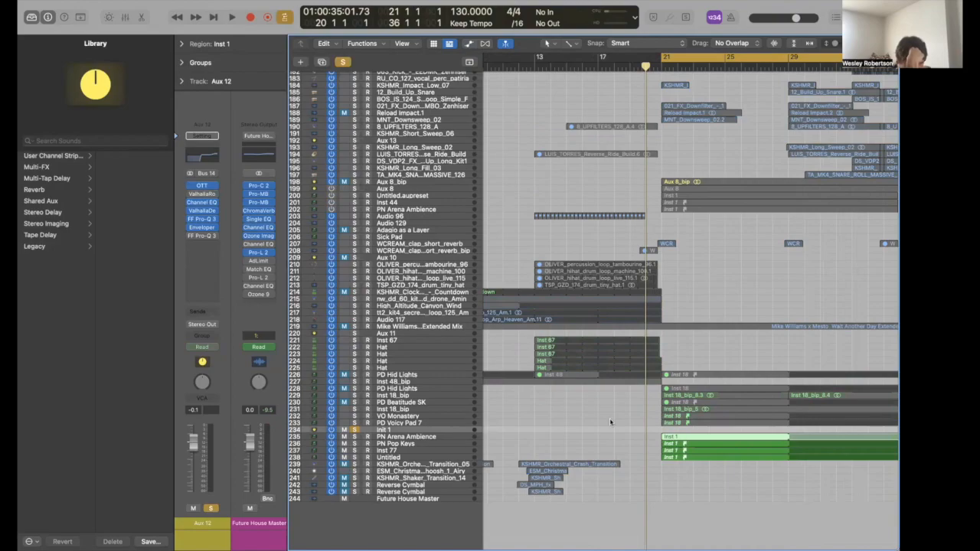
{"action": "key", "text": "space"}
{"action": "key", "text": "z"}
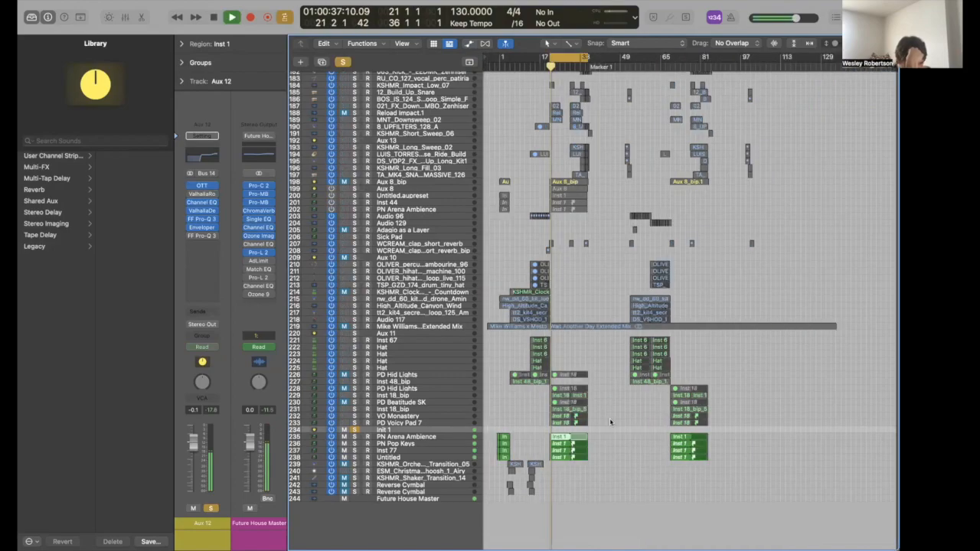
{"action": "key", "text": "z"}
{"action": "key", "text": "space"}
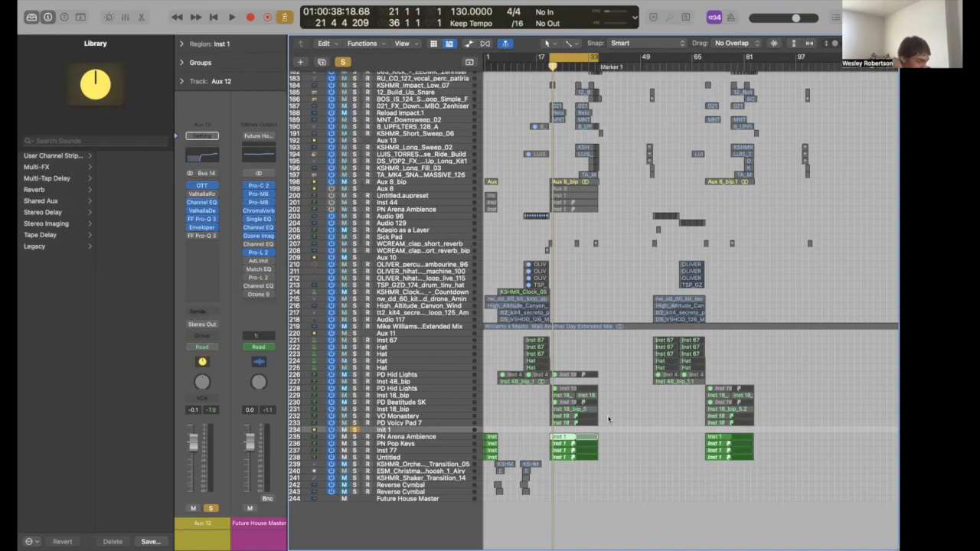
- Open the Inst 1 region in the Piano Roll to review its Amaj7 notes, then close it
{"action": "scroll", "coordinate": [530, 416], "scroll_direction": "left", "scroll_amount": 2}
{"action": "left_click_drag", "start_coordinate": [495, 428], "coordinate": [530, 460]}
{"action": "double_click", "coordinate": [571, 437]}
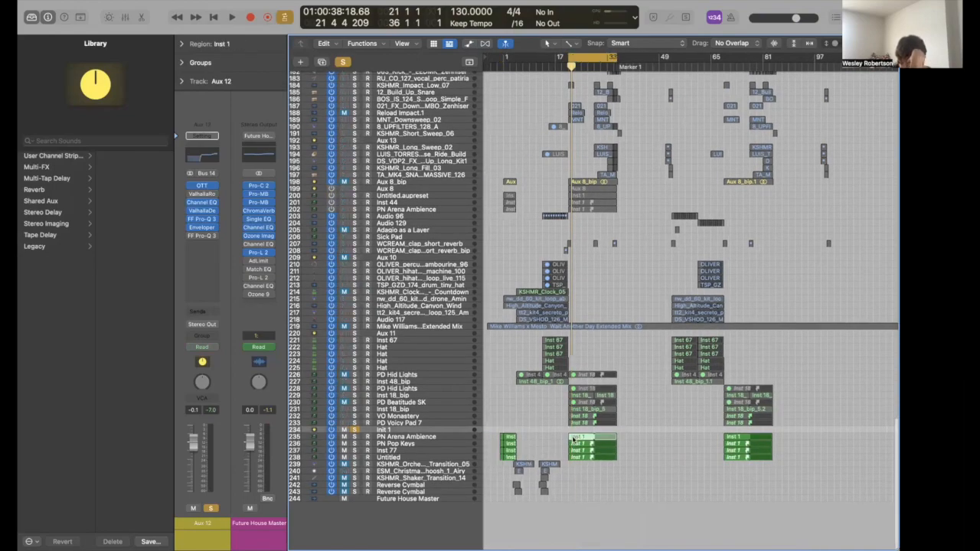
{"action": "left_click_drag", "start_coordinate": [534, 443], "coordinate": [672, 522]}
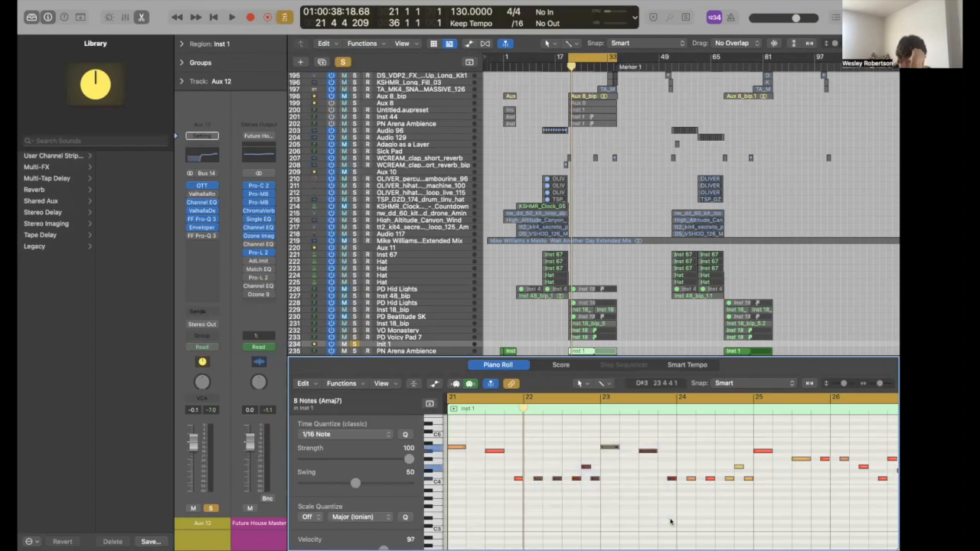
{"action": "left_click", "coordinate": [671, 522]}
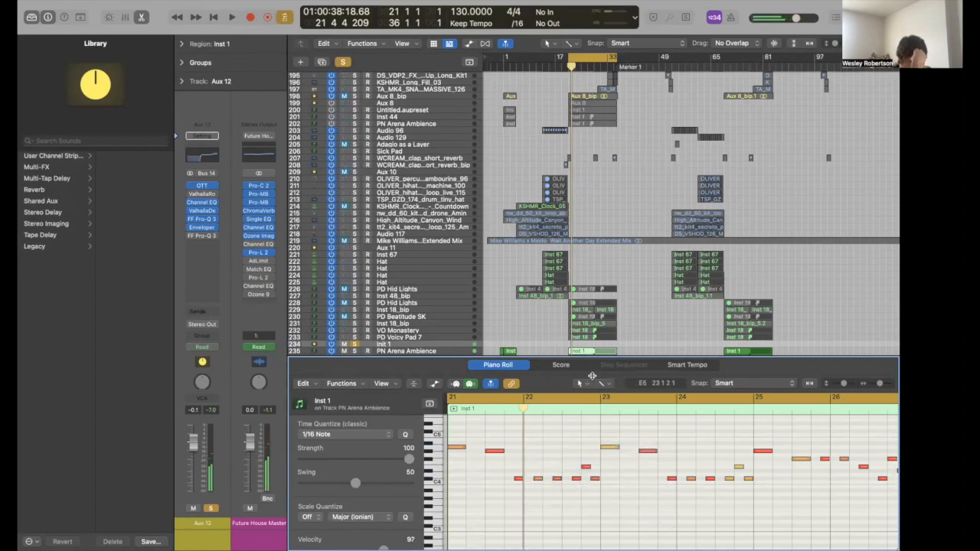
{"action": "key", "text": "e"}
{"action": "scroll", "coordinate": [502, 75], "scroll_direction": "up", "scroll_amount": 6}
{"action": "scroll", "coordinate": [502, 75], "scroll_direction": "up", "scroll_amount": 20}
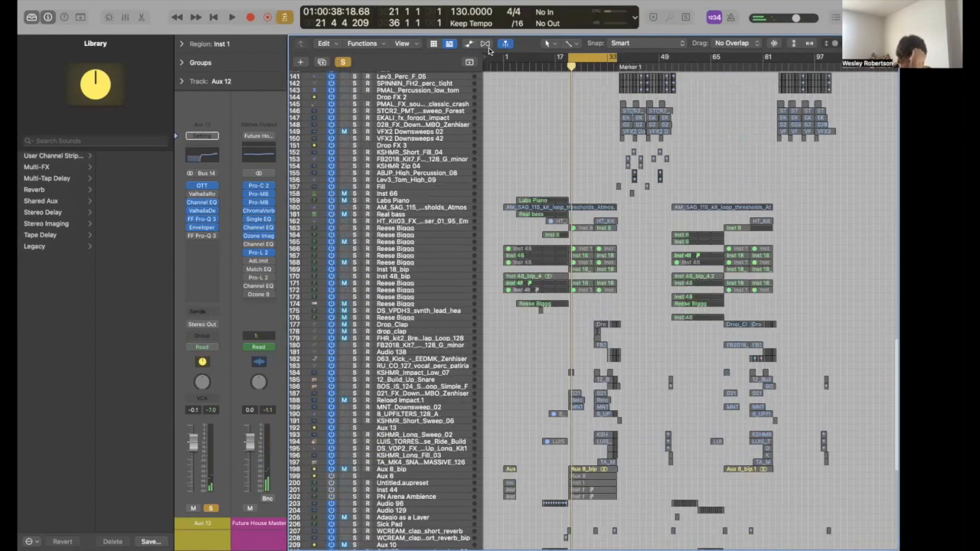
{"action": "scroll", "coordinate": [399, 80], "scroll_direction": "up", "scroll_amount": 3}
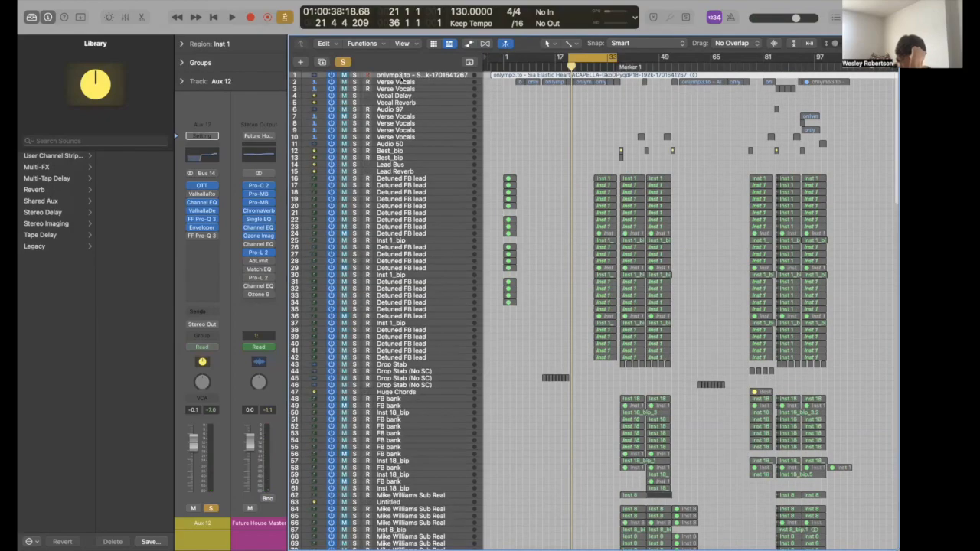
- Disable Cycle, play the arrangement from bar 21 to about bar 23, then select VO Monastery
{"action": "left_click", "coordinate": [401, 83]}
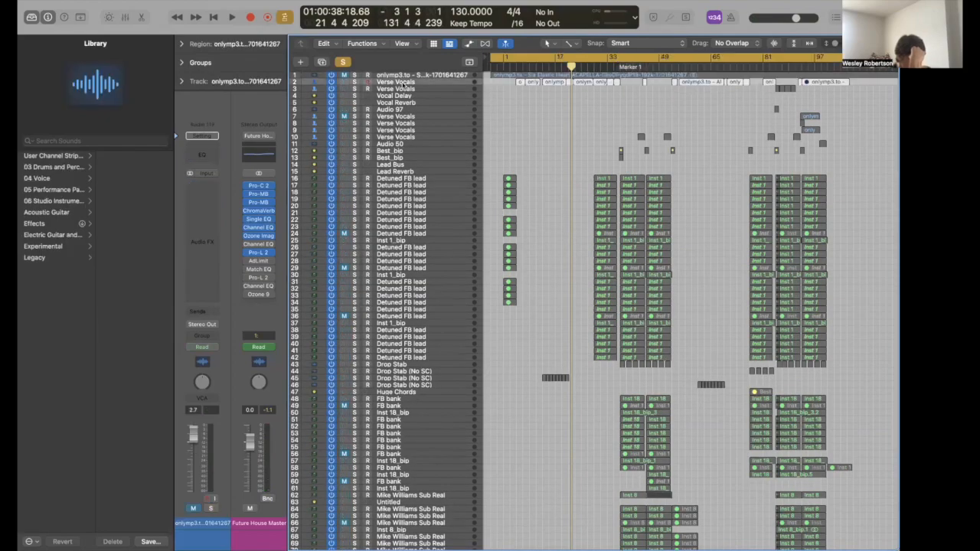
{"action": "left_click", "coordinate": [556, 62]}
{"action": "key", "text": "space"}
{"action": "scroll", "coordinate": [568, 157], "scroll_direction": "down", "scroll_amount": 6}
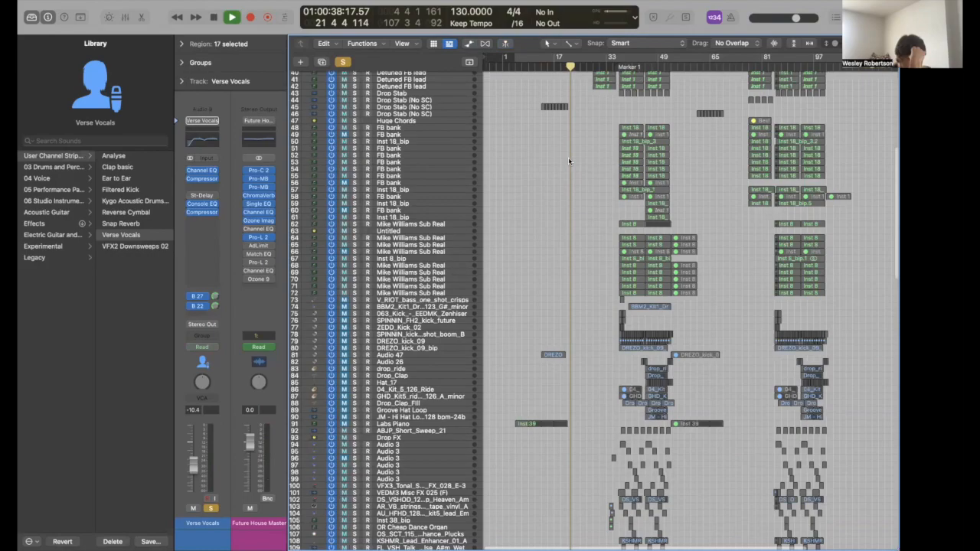
{"action": "scroll", "coordinate": [568, 160], "scroll_direction": "down", "scroll_amount": 8}
{"action": "scroll", "coordinate": [568, 161], "scroll_direction": "down", "scroll_amount": 15}
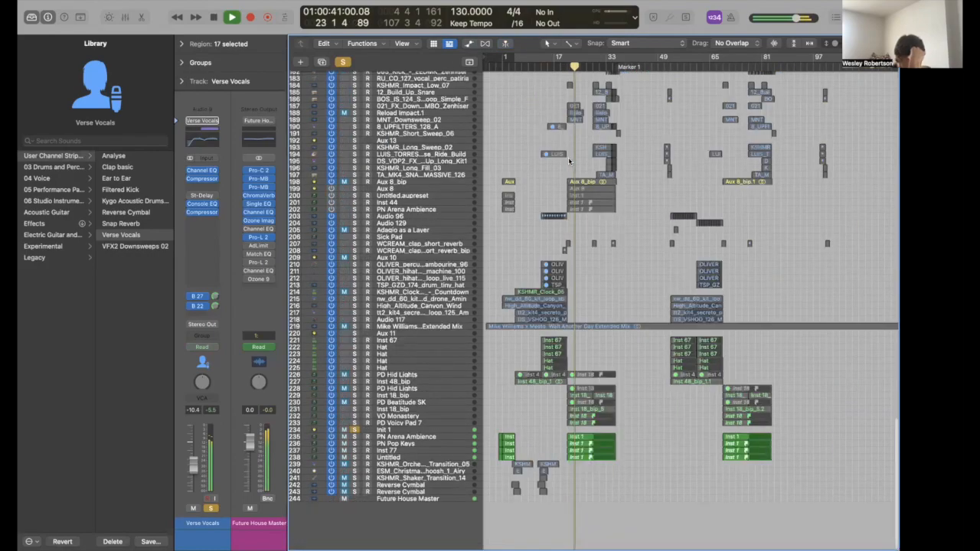
{"action": "key", "text": "space"}
{"action": "scroll", "coordinate": [349, 71], "scroll_direction": "up", "scroll_amount": 8}
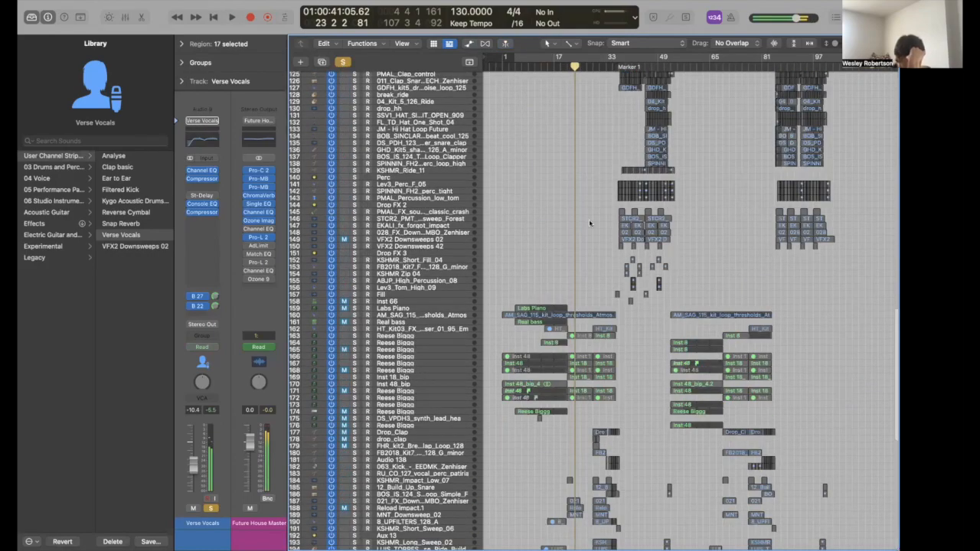
{"action": "scroll", "coordinate": [589, 219], "scroll_direction": "down", "scroll_amount": 5}
{"action": "scroll", "coordinate": [444, 455], "scroll_direction": "down", "scroll_amount": 5}
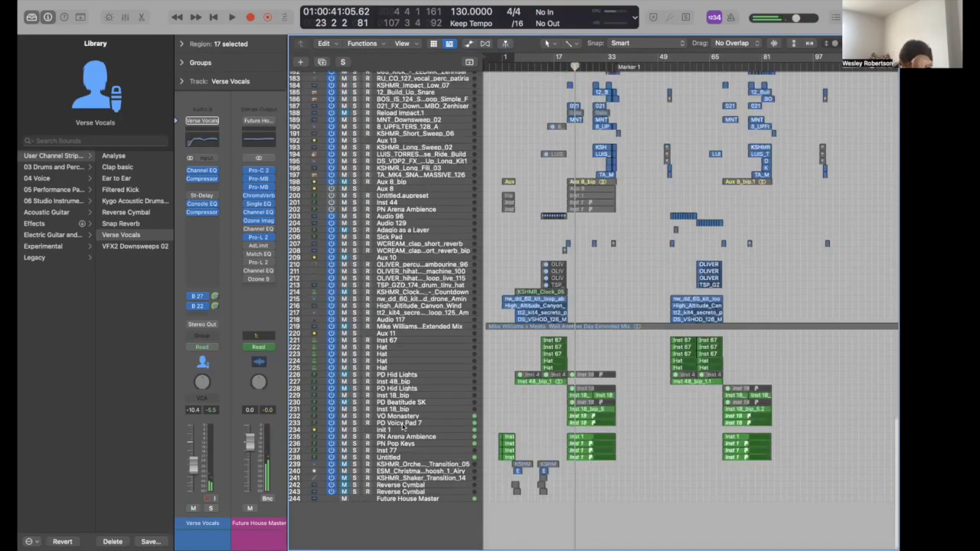
{"action": "left_click", "coordinate": [404, 417]}
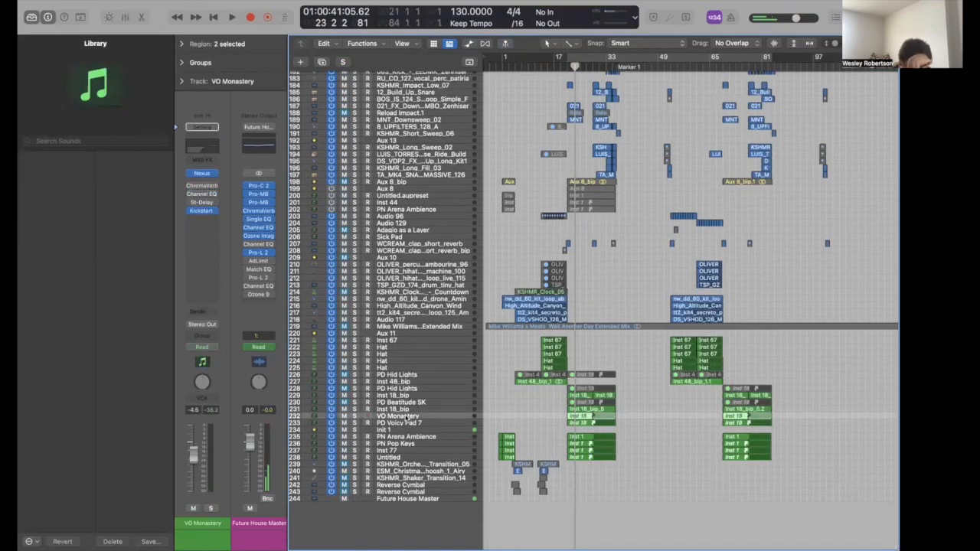
- Solo VO Monastery, select PD Voicy Pad 7 and inspect its Kickstart 2 settings
{"action": "key", "text": "ctrl+s"}
{"action": "left_click", "coordinate": [408, 424]}
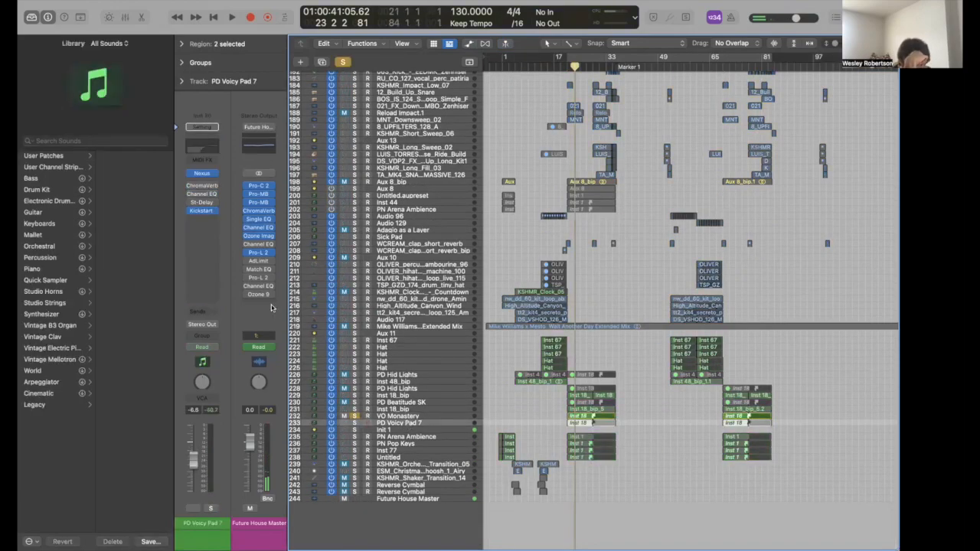
{"action": "left_click", "coordinate": [202, 211]}
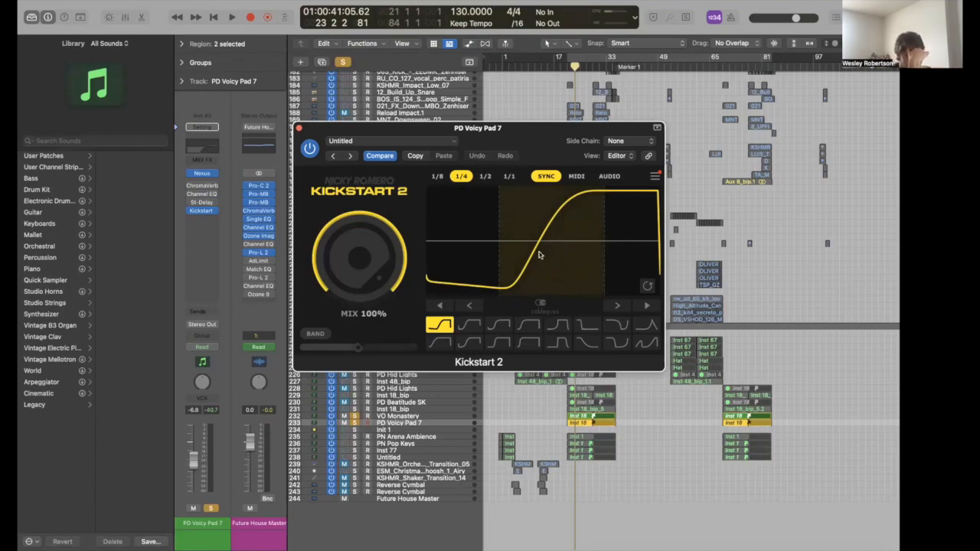
{"action": "left_click", "coordinate": [299, 128]}
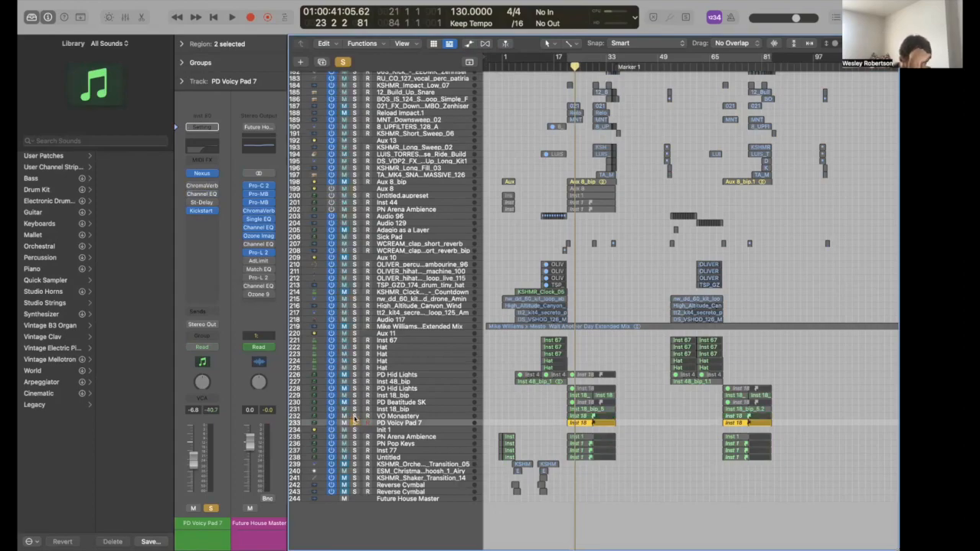
- Loop the pad from bar 21 to 25, compare it with Kickstart 2 bypassed, then unsolo
{"action": "key", "text": "super+u"}
{"action": "key", "text": "space"}
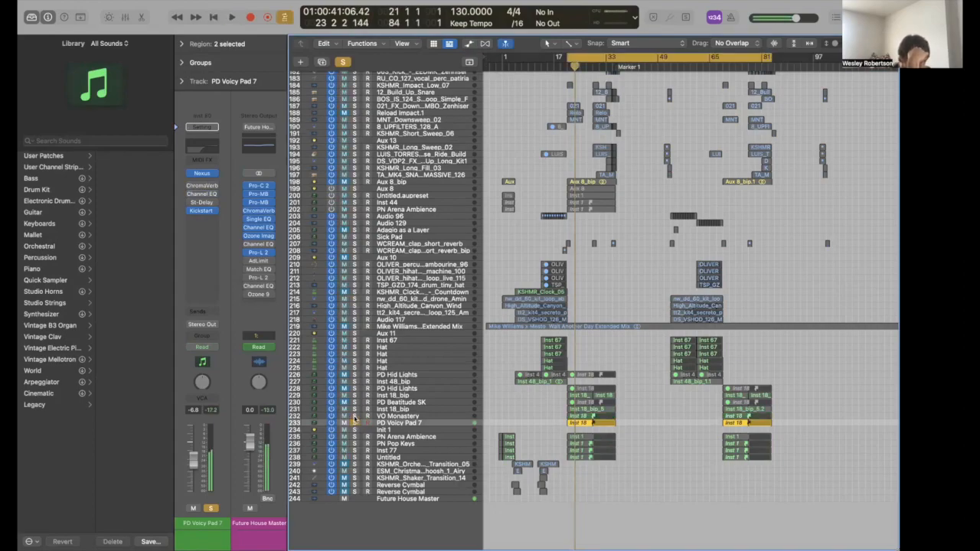
{"action": "left_click", "coordinate": [190, 212]}
{"action": "key", "text": "space"}
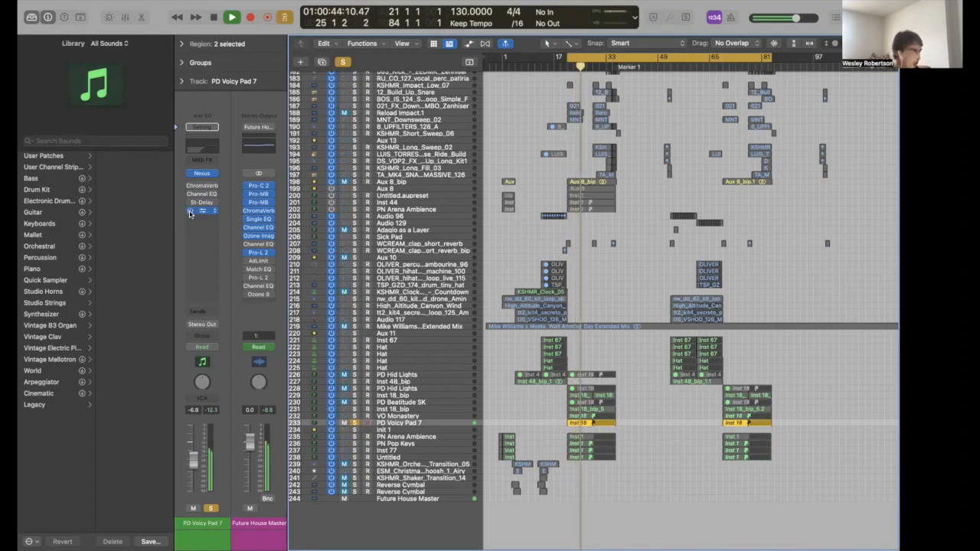
{"action": "key", "text": "s"}
{"action": "key", "text": "space"}
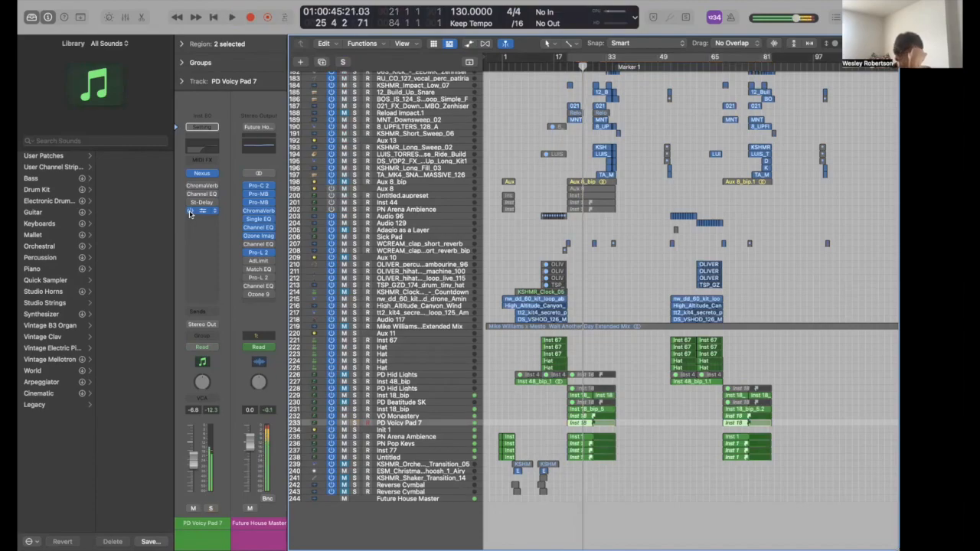
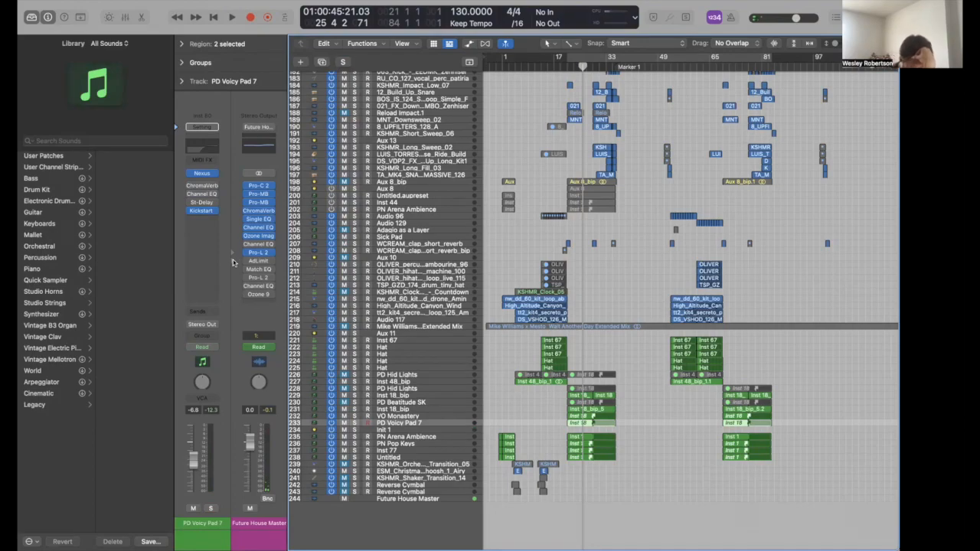
- Solo the Inst 18_bip pad track
{"action": "scroll", "coordinate": [519, 385], "scroll_direction": "up", "scroll_amount": 10}
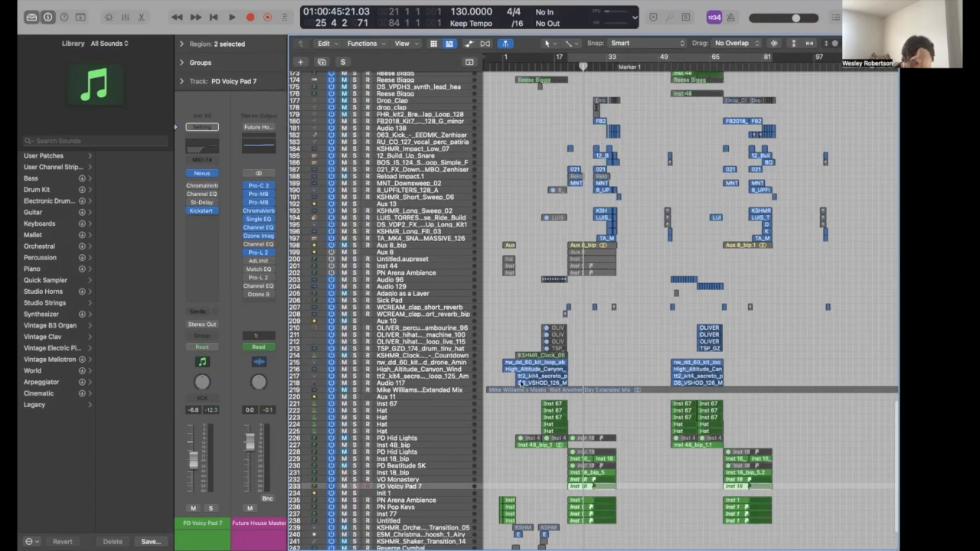
{"action": "scroll", "coordinate": [585, 414], "scroll_direction": "up", "scroll_amount": 4}
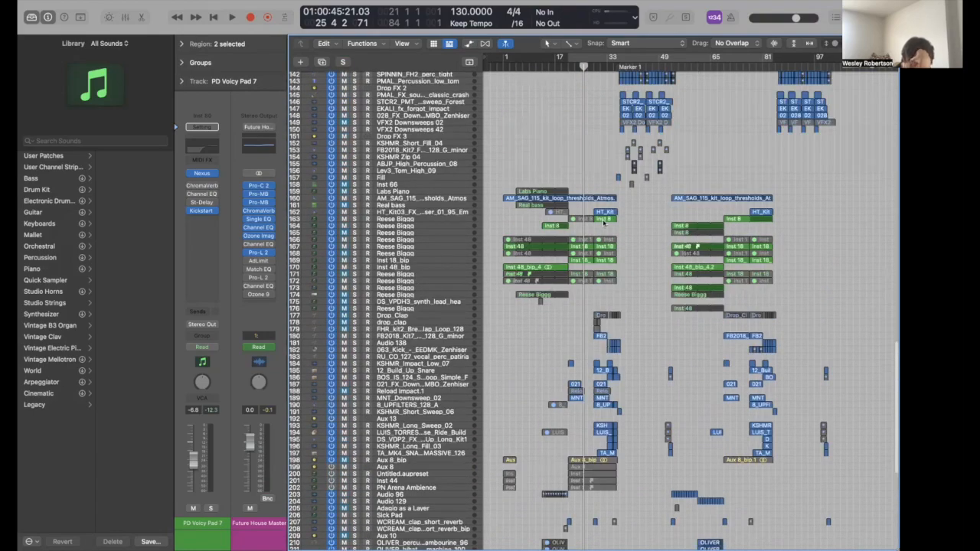
{"action": "scroll", "coordinate": [433, 225], "scroll_direction": "up", "scroll_amount": 1}
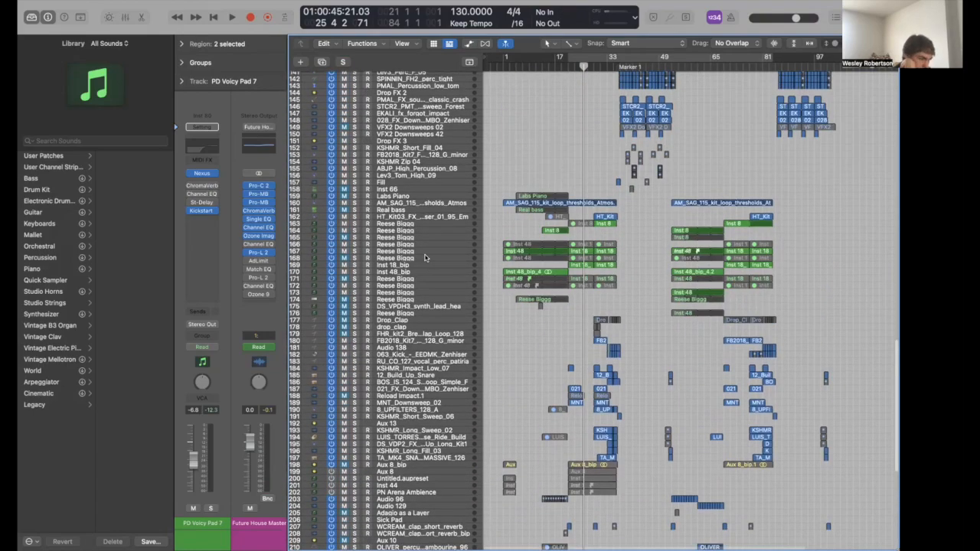
{"action": "left_click", "coordinate": [425, 253]}
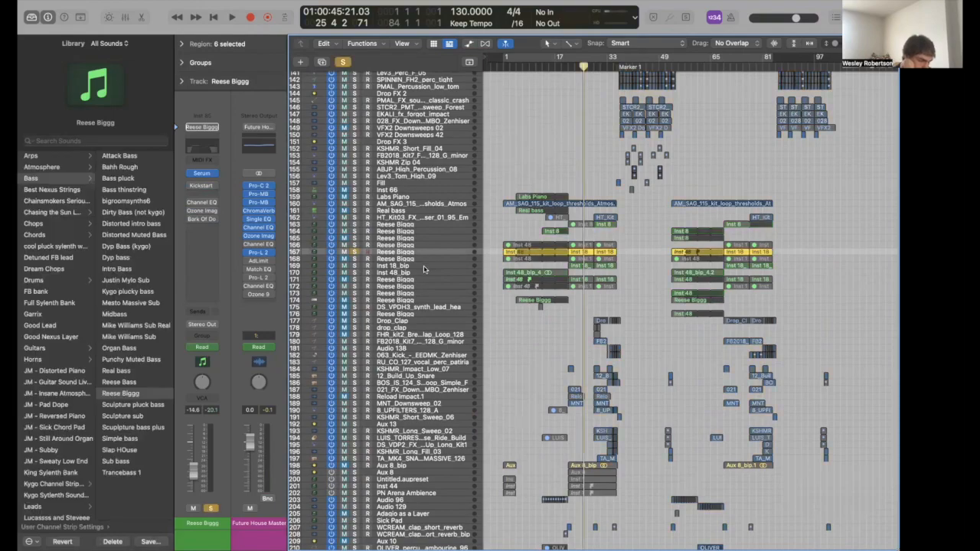
{"action": "left_click", "coordinate": [425, 269]}
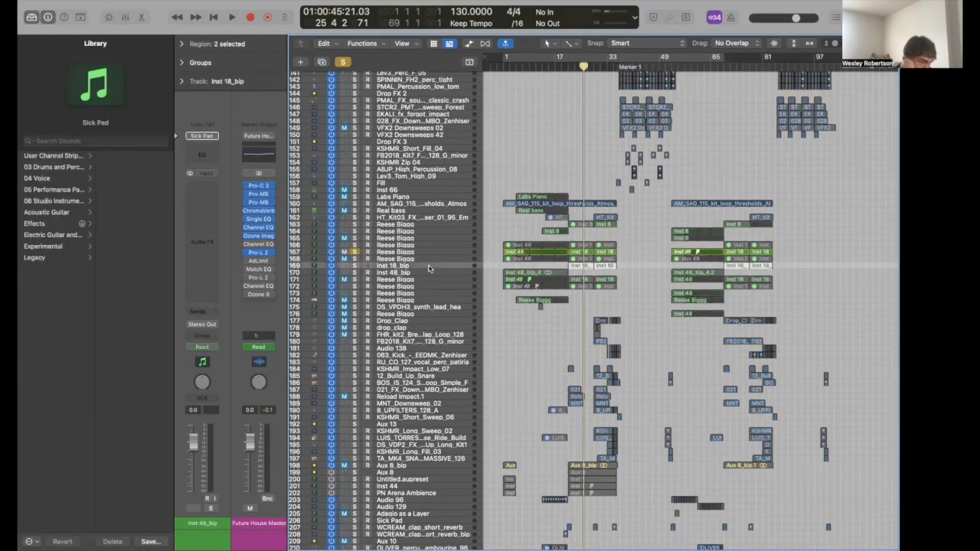
{"action": "key", "text": "s"}
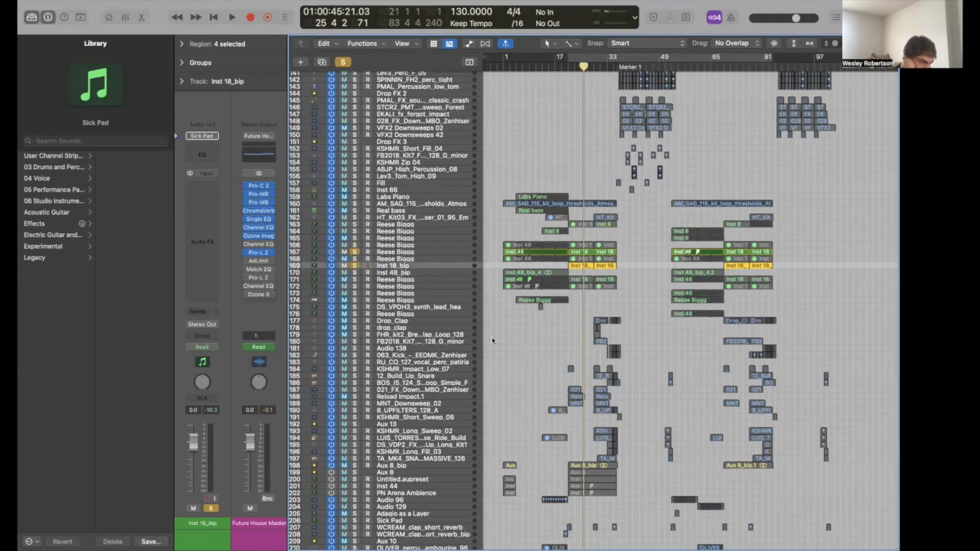
- Solo VO Monastery and select the neighbouring Inst 18_bip tracks
{"action": "scroll", "coordinate": [491, 336], "scroll_direction": "down", "scroll_amount": 10}
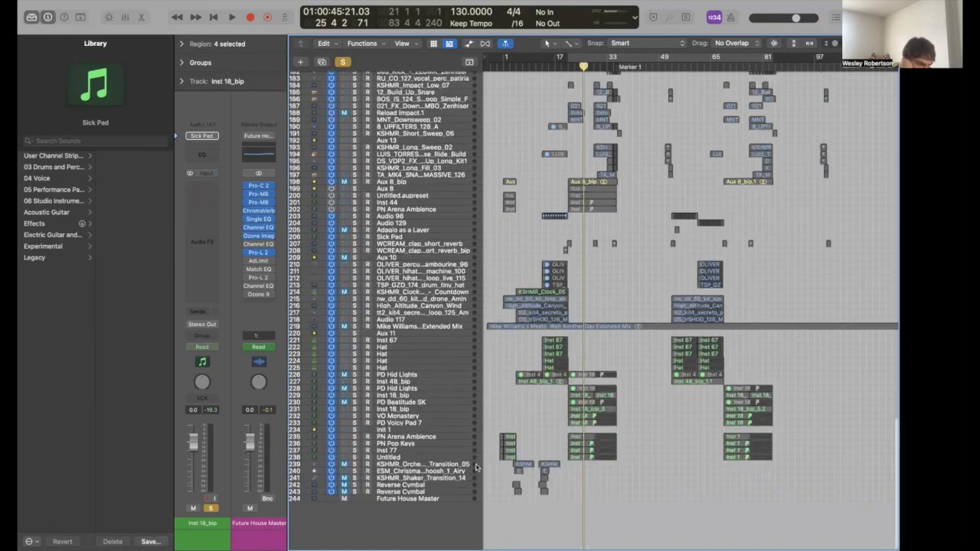
{"action": "left_click", "coordinate": [382, 423]}
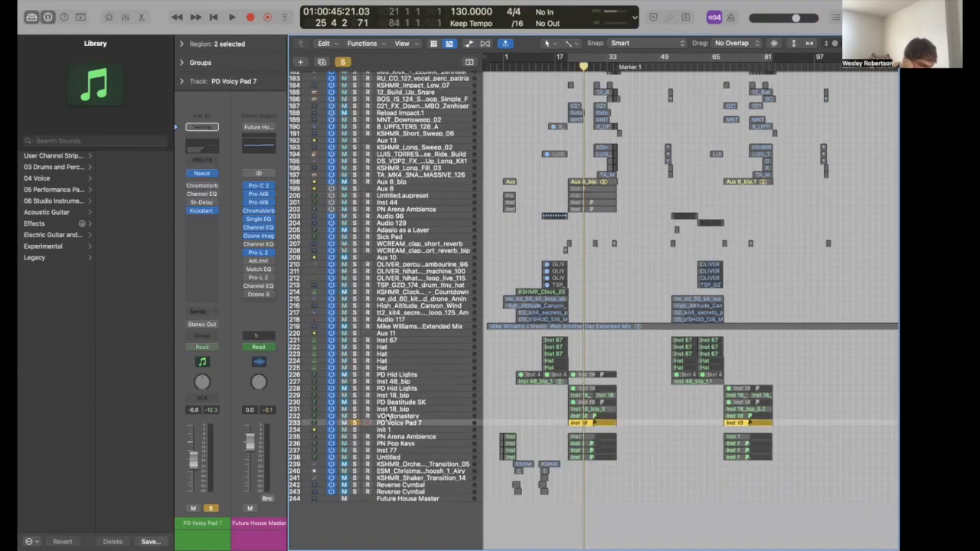
{"action": "left_click", "coordinate": [388, 417]}
{"action": "key", "text": "s"}
{"action": "left_click", "coordinate": [390, 411]}
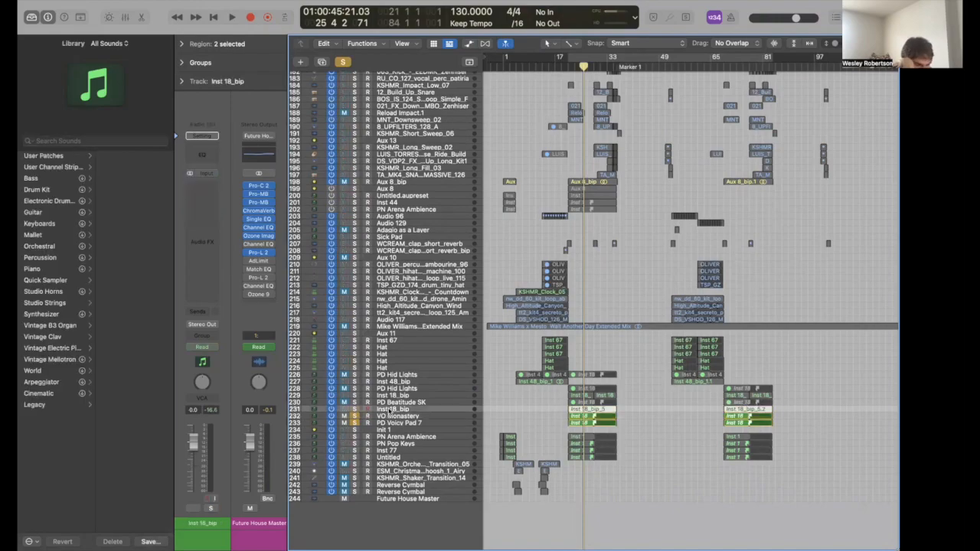
{"action": "left_click", "coordinate": [392, 396]}
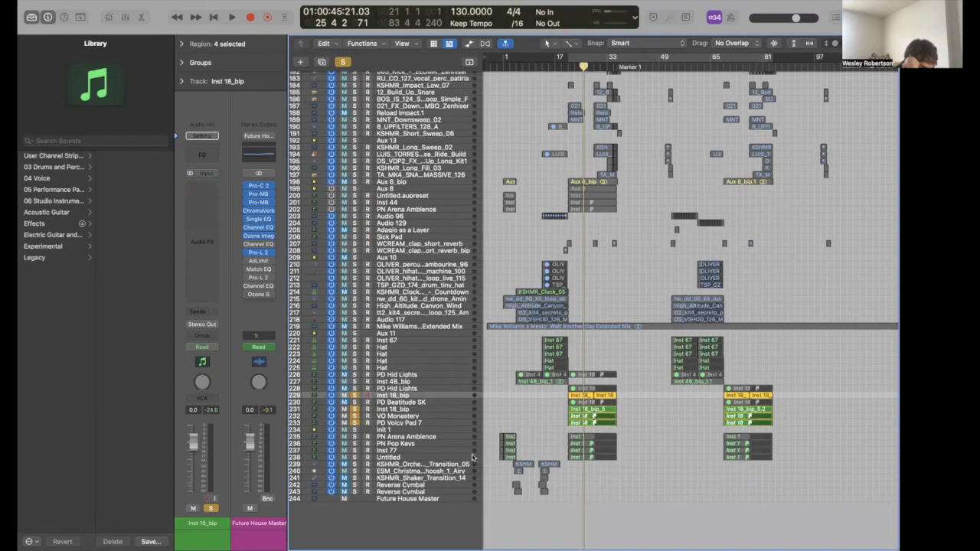
- Play the soloed bass and pad layers from bar 21, then stop
{"action": "left_click", "coordinate": [568, 68]}
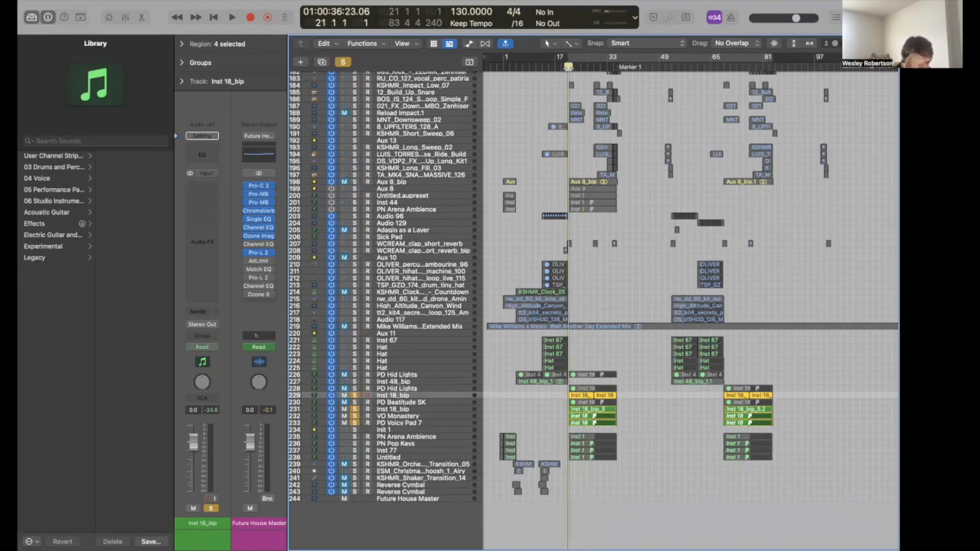
{"action": "key", "text": "space"}
{"action": "scroll", "coordinate": [568, 181], "scroll_direction": "up", "scroll_amount": 5}
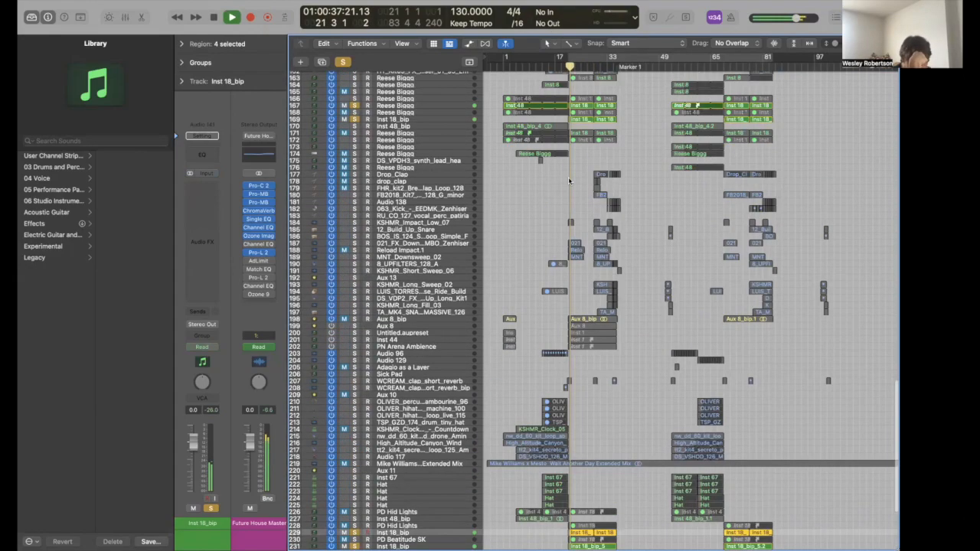
{"action": "scroll", "coordinate": [569, 181], "scroll_direction": "up", "scroll_amount": 4}
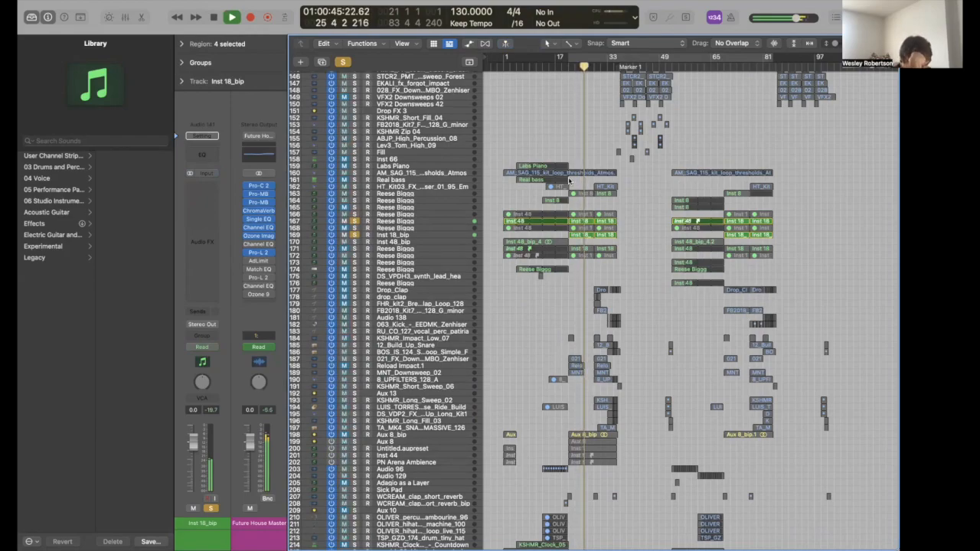
{"action": "key", "text": "space"}
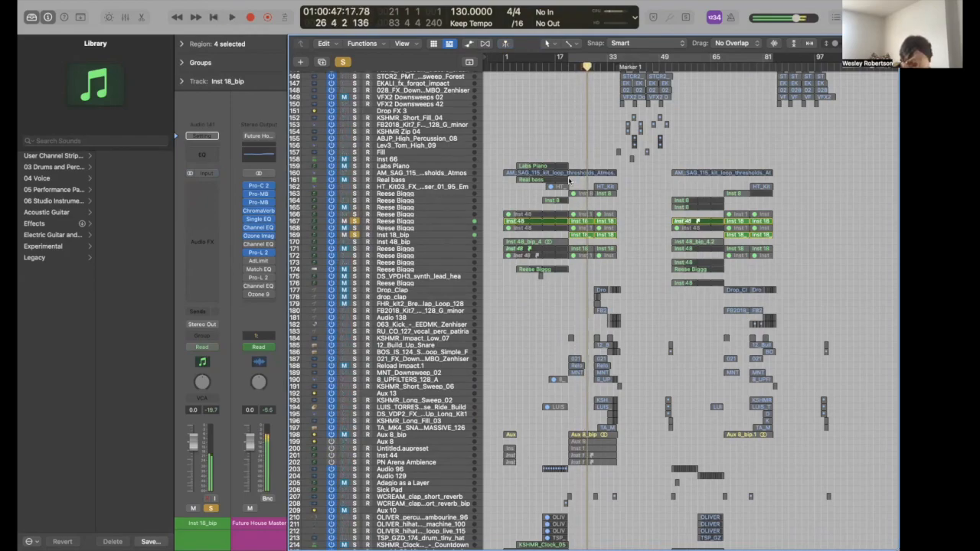
- Inspect the Spire synth patch on the Reese Biggg track
{"action": "left_click", "coordinate": [403, 222]}
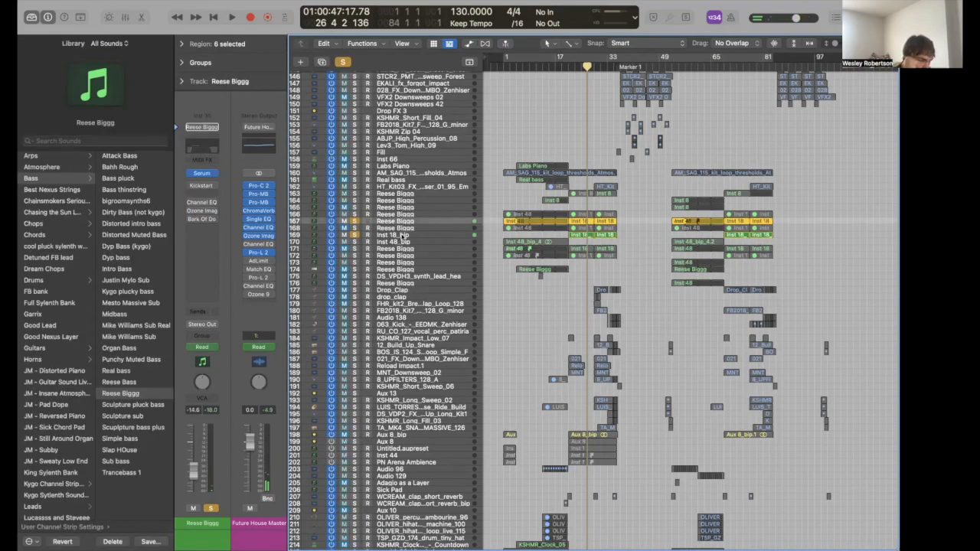
{"action": "left_click", "coordinate": [403, 235]}
{"action": "left_click", "coordinate": [405, 229]}
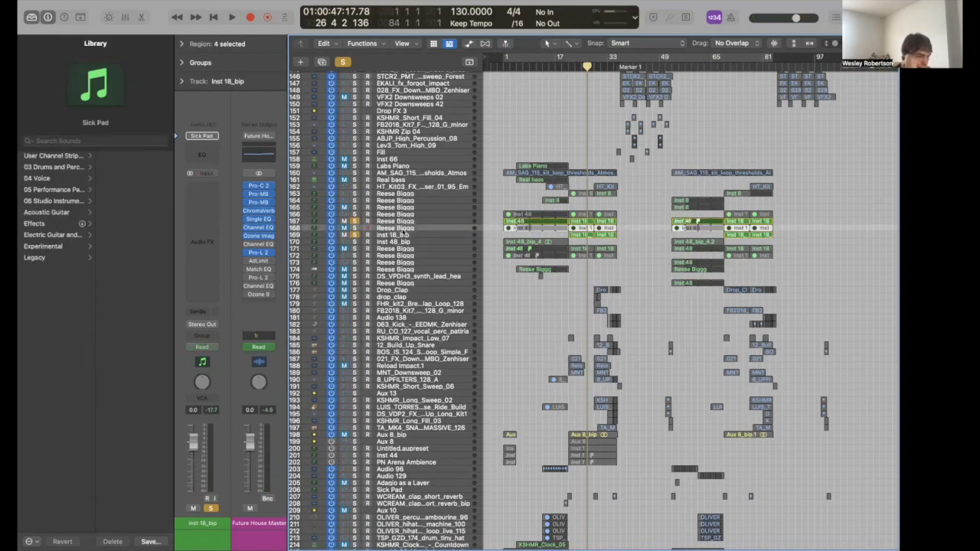
{"action": "left_click", "coordinate": [203, 175]}
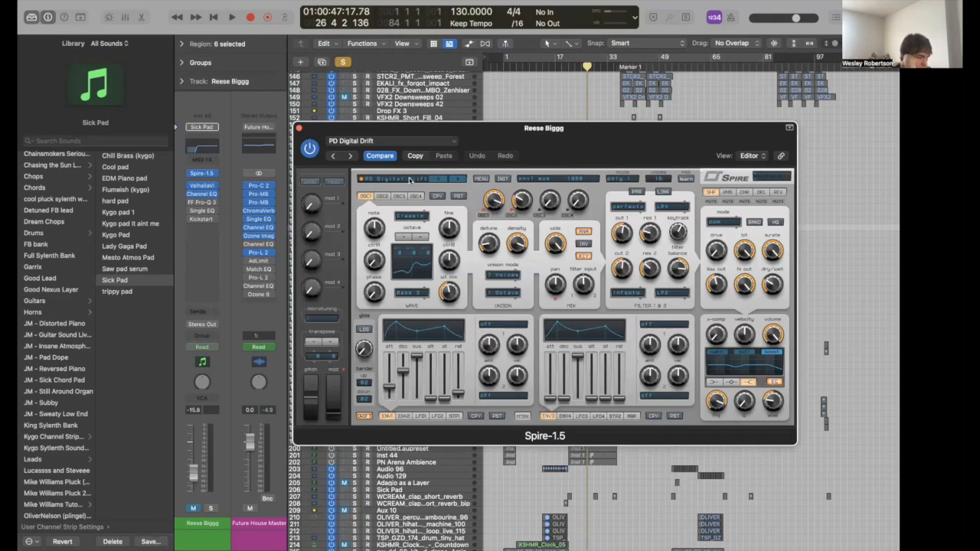
{"action": "left_click", "coordinate": [299, 127]}
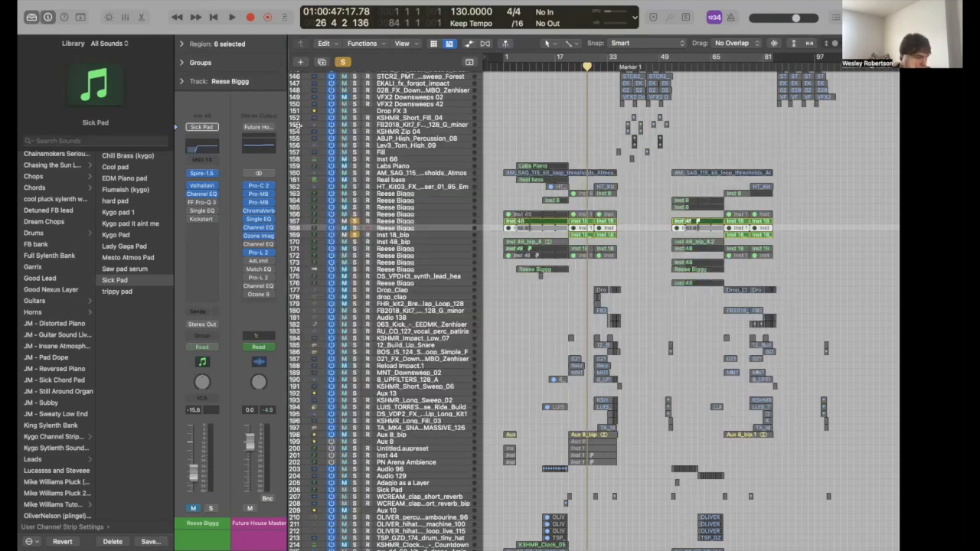
- Unsolo Reese Biggg and Inst 18_bip, then compare one Inst 18_bip soloed and in the full mix
{"action": "left_click", "coordinate": [354, 221]}
{"action": "left_click", "coordinate": [355, 235]}
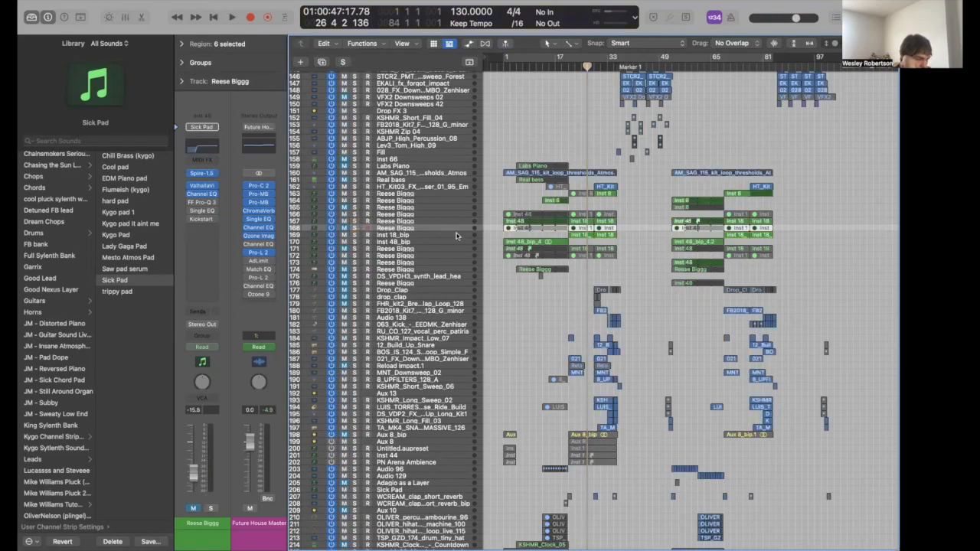
{"action": "left_click", "coordinate": [456, 235]}
{"action": "key", "text": "s"}
{"action": "key", "text": "space"}
{"action": "key", "text": "s"}
{"action": "key", "text": "space"}
{"action": "scroll", "coordinate": [527, 384], "scroll_direction": "down", "scroll_amount": 2}
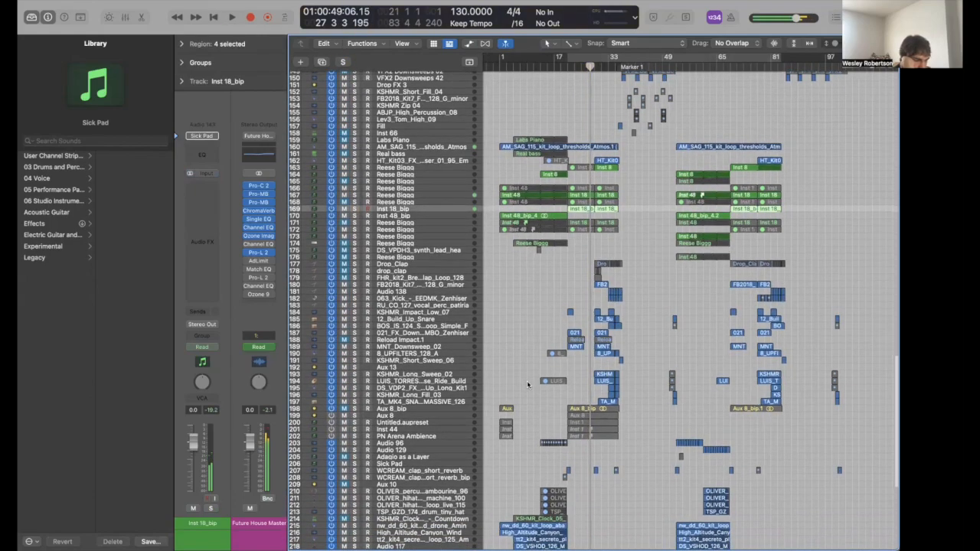
{"action": "key", "text": "super+Right"}
{"action": "key", "text": "super+Right"}
{"action": "key", "text": "super+Right"}
{"action": "scroll", "coordinate": [527, 384], "scroll_direction": "down", "scroll_amount": 8}
- Solo build-up tracks 189–197 and extend the selection up to track 180
{"action": "left_click", "coordinate": [422, 249]}
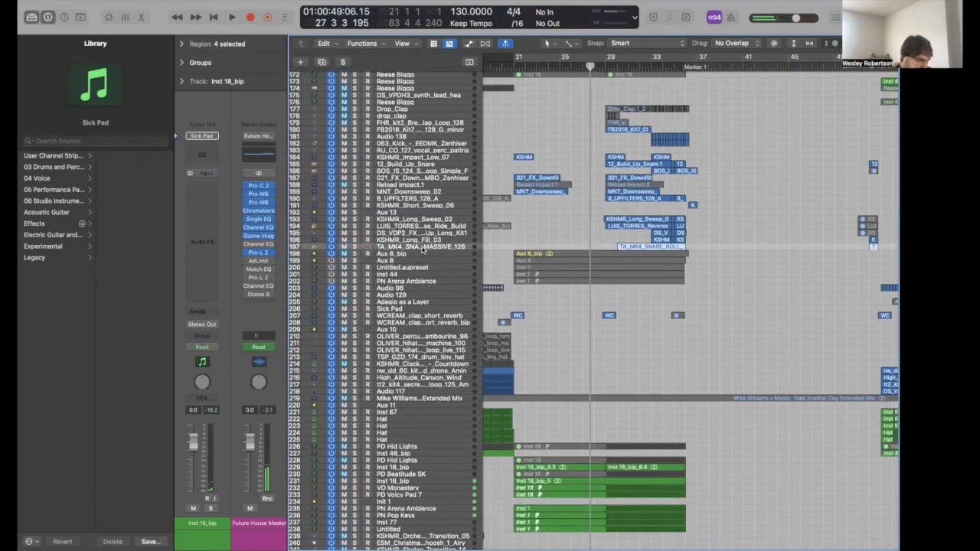
{"action": "left_click", "coordinate": [417, 192], "text": "shift"}
{"action": "key", "text": "s"}
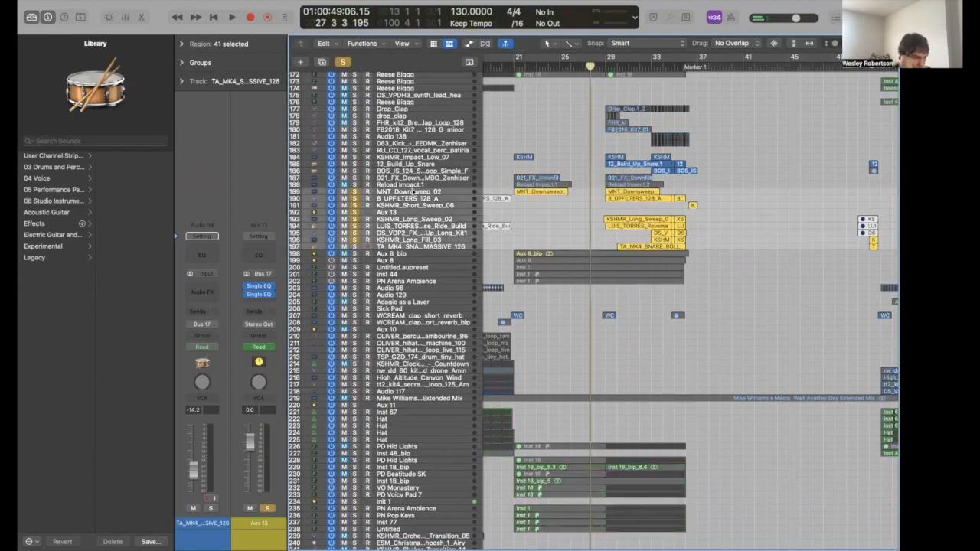
{"action": "left_click", "coordinate": [410, 177]}
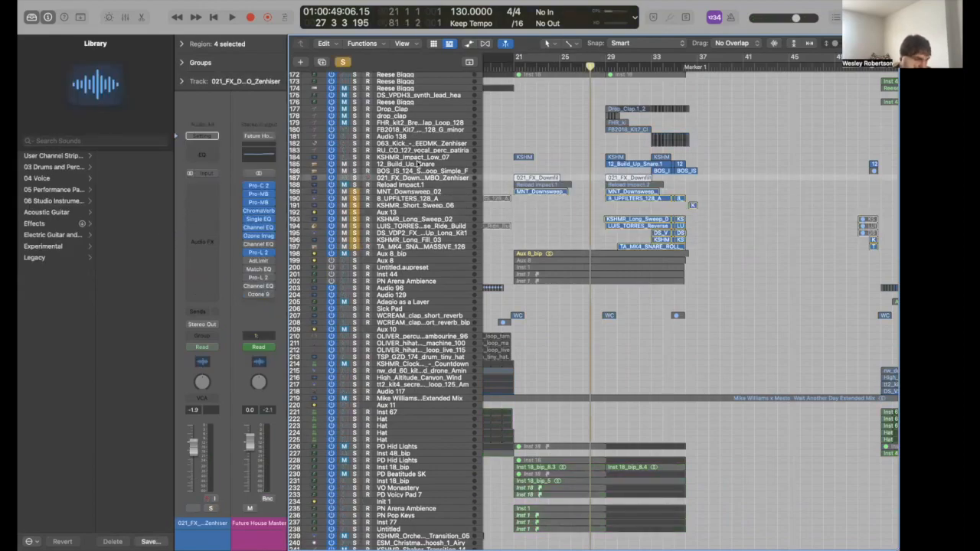
{"action": "left_click", "coordinate": [417, 170], "text": "shift"}
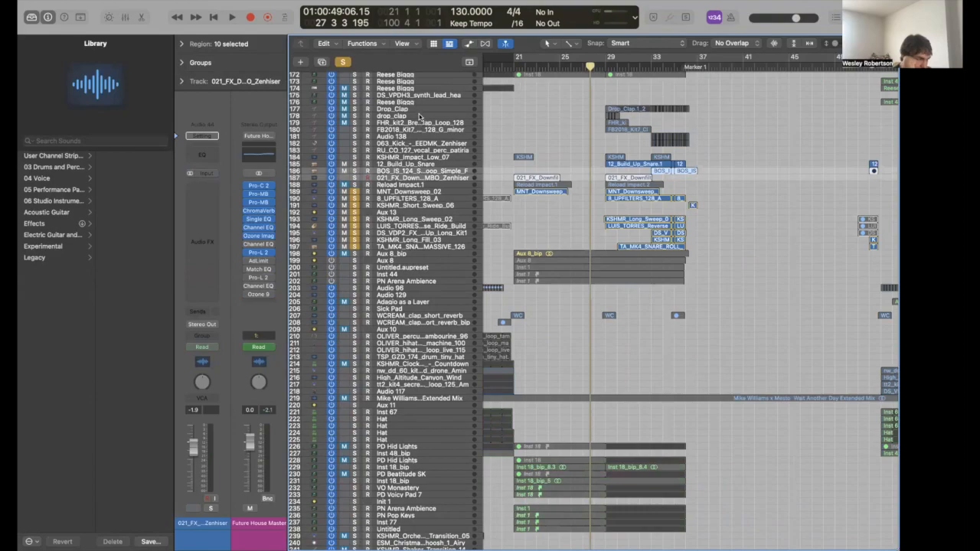
{"action": "left_click", "coordinate": [418, 130], "text": "shift"}
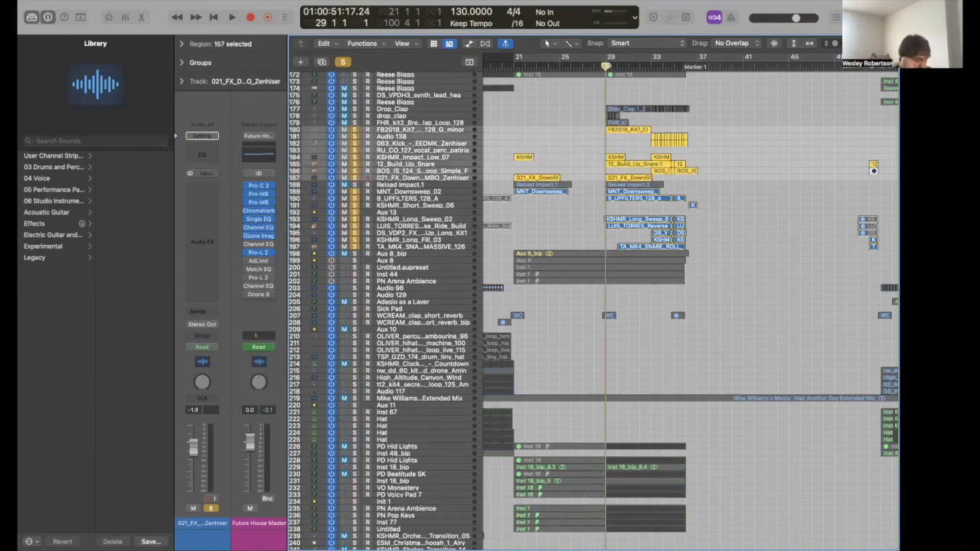
- Play the build-up from bar 29 and add the HT_Kit03 tonal riser track
{"action": "key", "text": "space"}
{"action": "key", "text": "super+Right"}
{"action": "key", "text": "super+Right"}
{"action": "key", "text": "super+Right"}
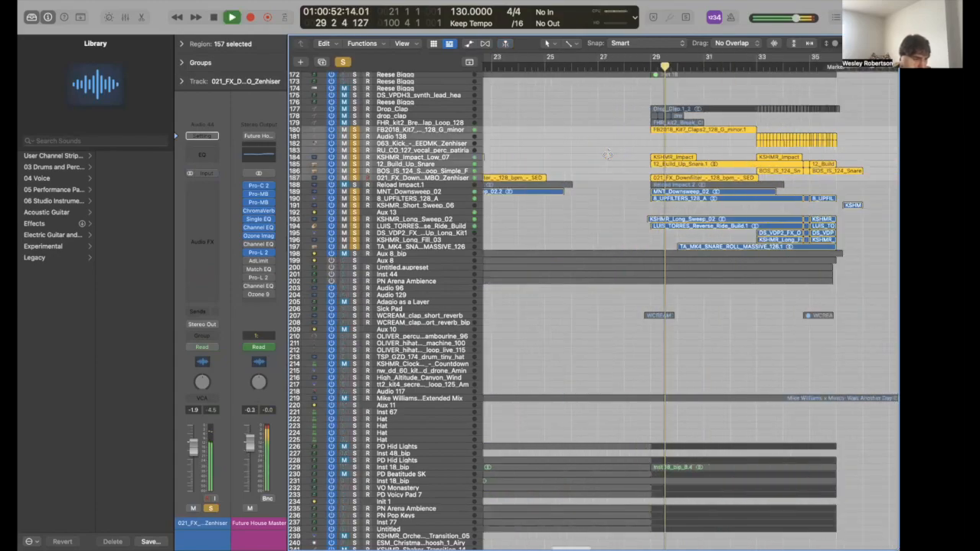
{"action": "scroll", "coordinate": [608, 155], "scroll_direction": "right", "scroll_amount": 3}
{"action": "key", "text": "super+Left"}
{"action": "key", "text": "super+Right"}
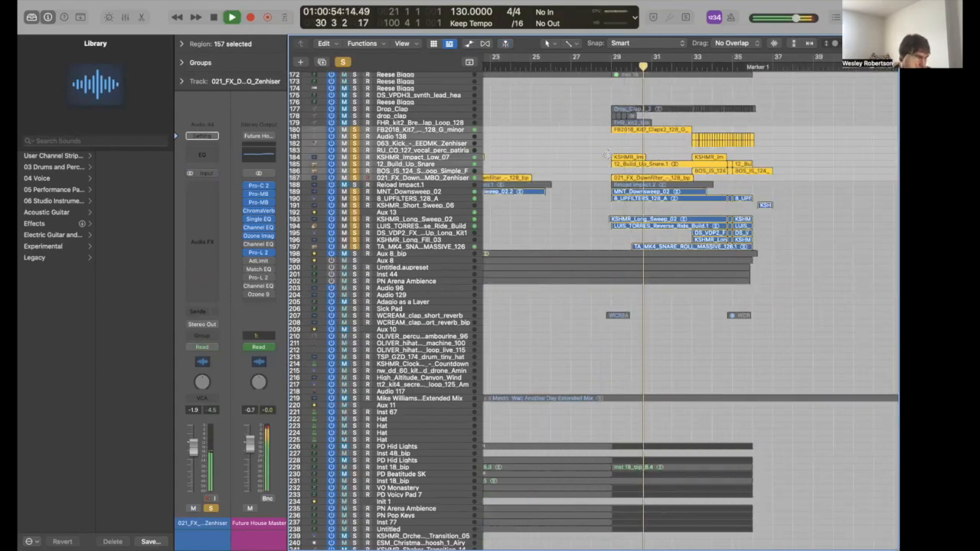
{"action": "scroll", "coordinate": [606, 155], "scroll_direction": "up", "scroll_amount": 5}
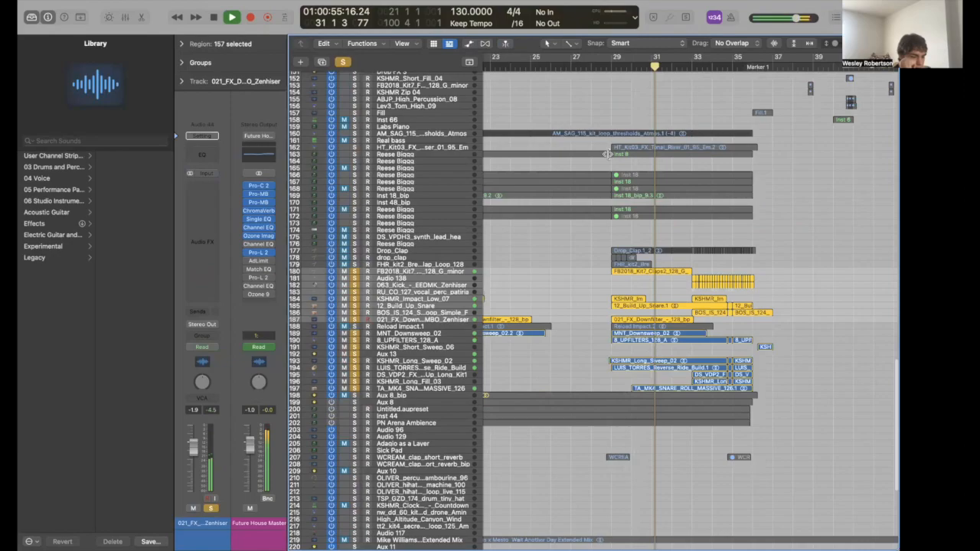
{"action": "scroll", "coordinate": [607, 154], "scroll_direction": "up", "scroll_amount": 5}
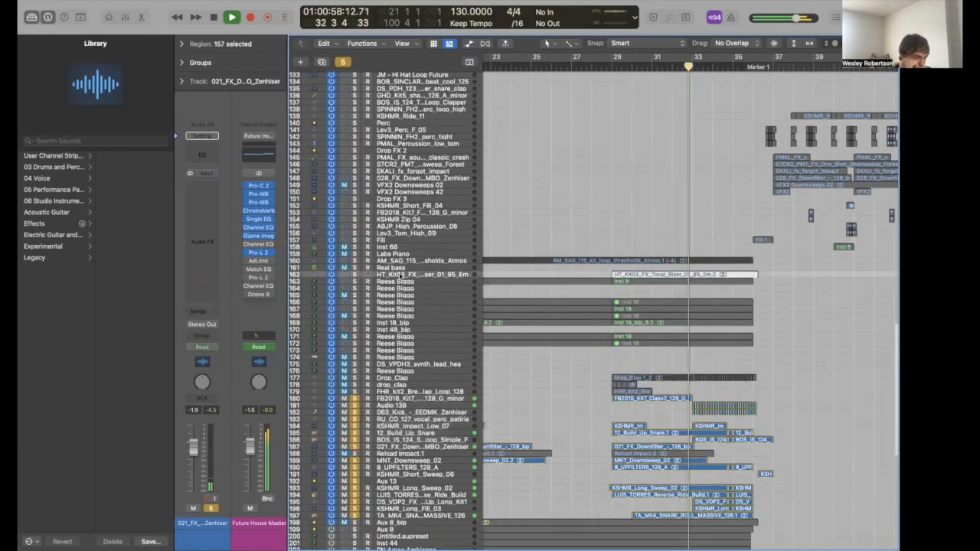
{"action": "left_click", "coordinate": [398, 276]}
{"action": "scroll", "coordinate": [593, 335], "scroll_direction": "down", "scroll_amount": 5}
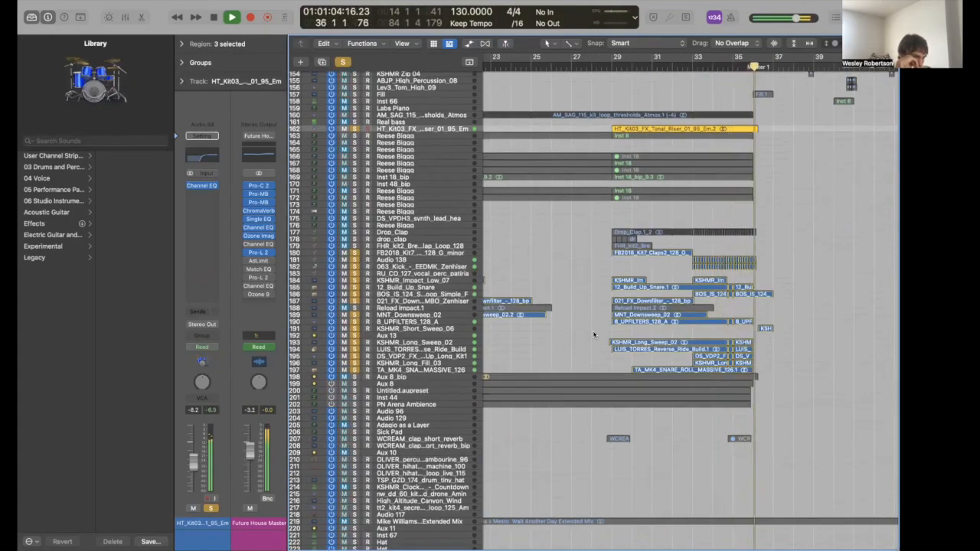
- Stop playback and clear all active solos
{"action": "key", "text": "space"}
{"action": "left_click", "coordinate": [344, 63]}
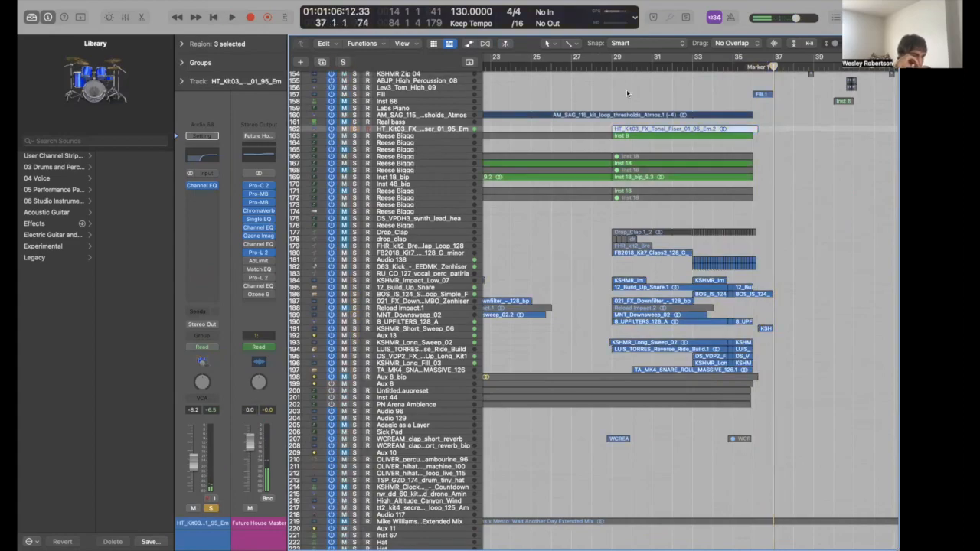
{"action": "scroll", "coordinate": [626, 91], "scroll_direction": "up", "scroll_amount": 5}
{"action": "scroll", "coordinate": [626, 89], "scroll_direction": "up", "scroll_amount": 1}
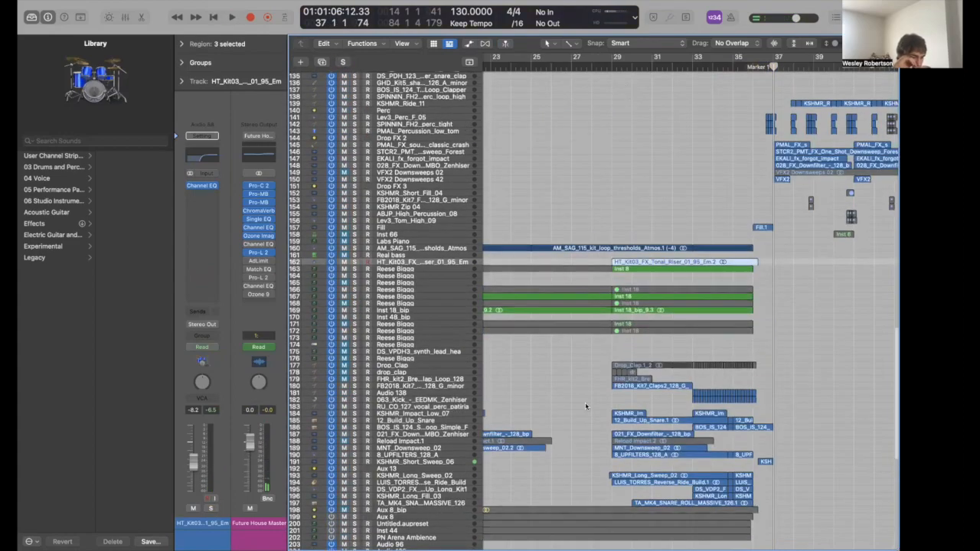
{"action": "scroll", "coordinate": [586, 406], "scroll_direction": "down", "scroll_amount": 5}
{"action": "key", "text": "super+Right"}
{"action": "key", "text": "super+Left"}
{"action": "key", "text": "super+Left"}
{"action": "key", "text": "super+Left"}
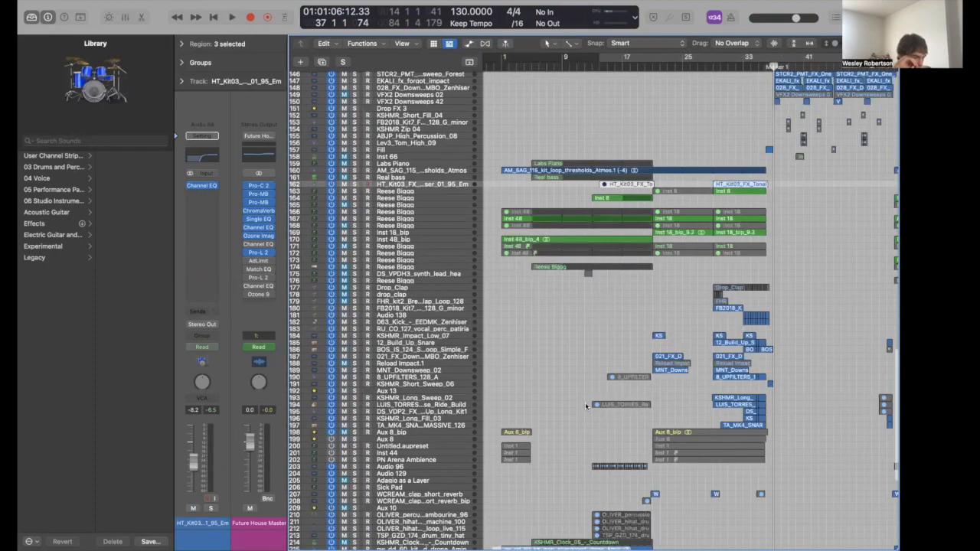
- Solo the 063_Kick track on its own
{"action": "left_click", "coordinate": [689, 349]}
{"action": "left_click", "coordinate": [453, 349]}
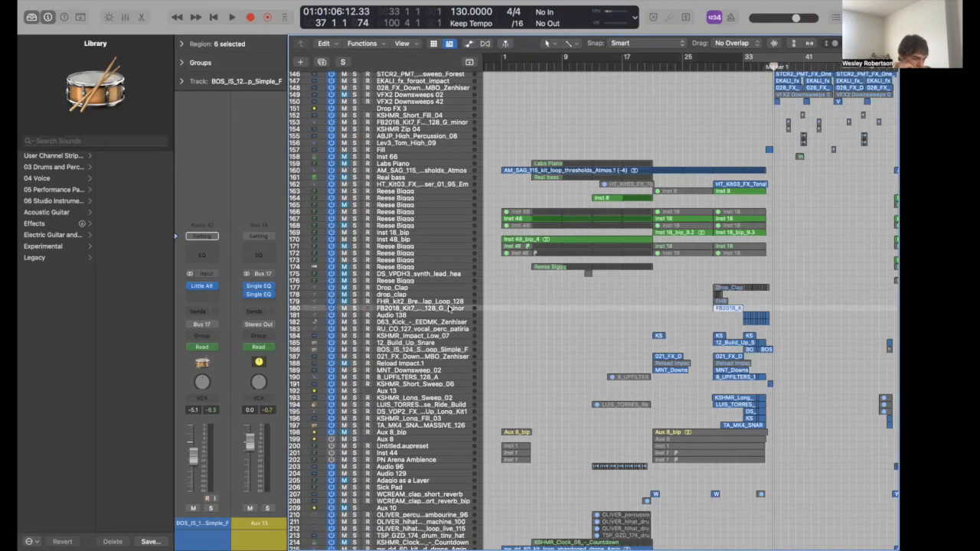
{"action": "left_click", "coordinate": [450, 314]}
{"action": "left_click", "coordinate": [450, 322]}
{"action": "key", "text": "s"}
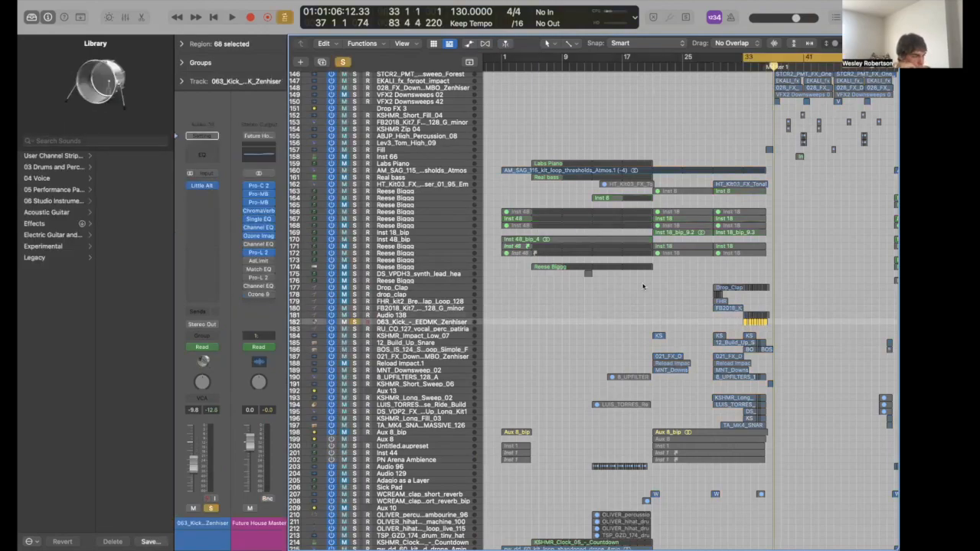
- Play the soloed 063_Kick from bar 33, zooming in on the kick section
{"action": "key", "text": "space"}
{"action": "key", "text": "super+Right"}
{"action": "key", "text": "super+Right"}
{"action": "key", "text": "super+Right"}
{"action": "key", "text": "super+Right"}
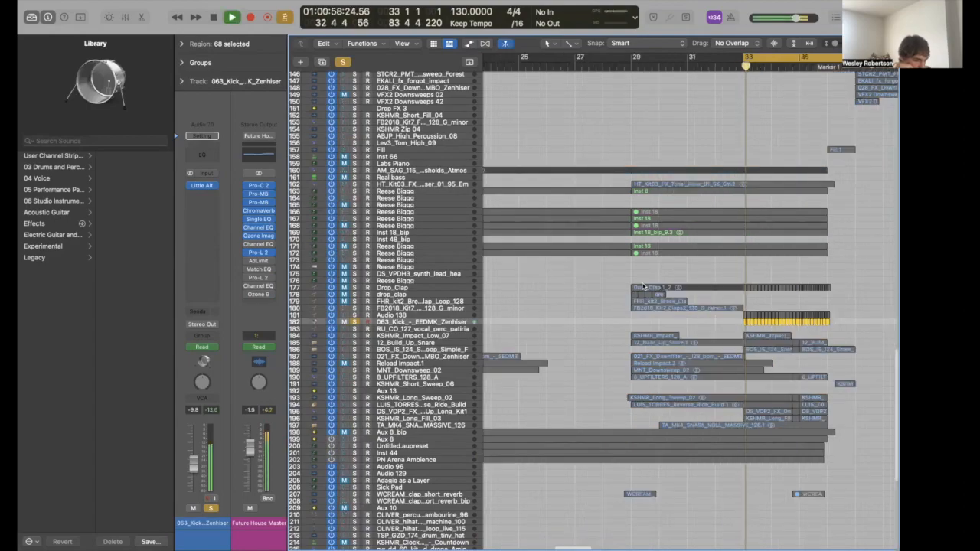
{"action": "key", "text": "super+Down"}
{"action": "key", "text": "super+Down"}
{"action": "key", "text": "super+Down"}
{"action": "key", "text": "super+Down"}
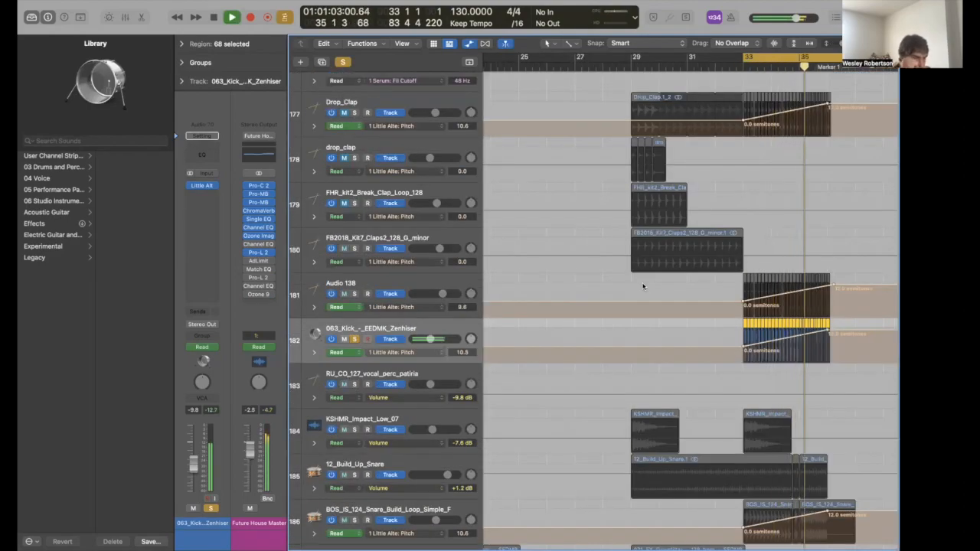
{"action": "key", "text": "super+Up"}
{"action": "key", "text": "super+Up"}
{"action": "key", "text": "super+Up"}
{"action": "key", "text": "super+Up"}
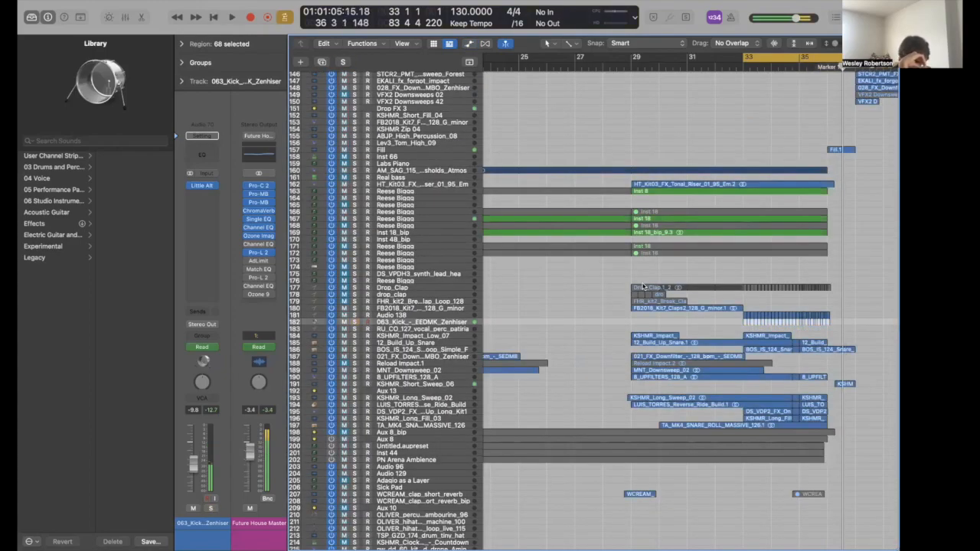
{"action": "key", "text": "super+Left"}
{"action": "key", "text": "super+Left"}
{"action": "key", "text": "super+Left"}
{"action": "key", "text": "super+Left"}
{"action": "key", "text": "super+Left"}
{"action": "key", "text": "space"}
{"action": "key", "text": "space"}
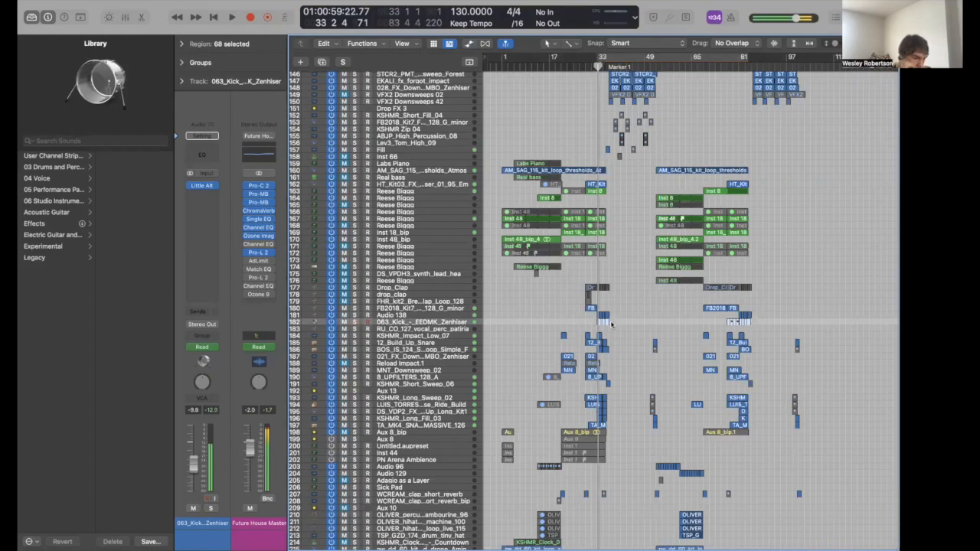
{"action": "scroll", "coordinate": [541, 392], "scroll_direction": "down", "scroll_amount": 6}
{"action": "scroll", "coordinate": [541, 392], "scroll_direction": "down", "scroll_amount": 5}
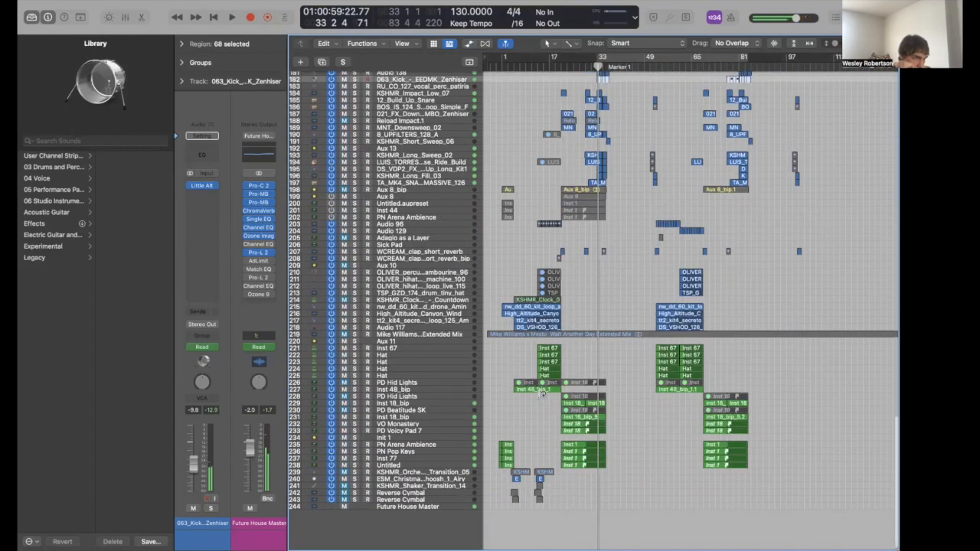
{"action": "scroll", "coordinate": [542, 392], "scroll_direction": "right", "scroll_amount": 1}
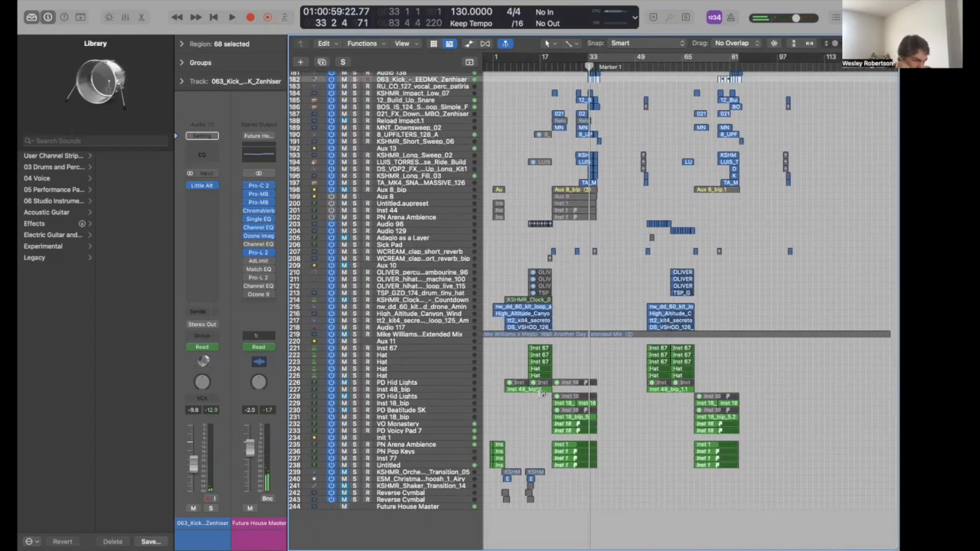
{"action": "scroll", "coordinate": [542, 392], "scroll_direction": "up", "scroll_amount": 5}
{"action": "scroll", "coordinate": [429, 321], "scroll_direction": "left", "scroll_amount": 5}
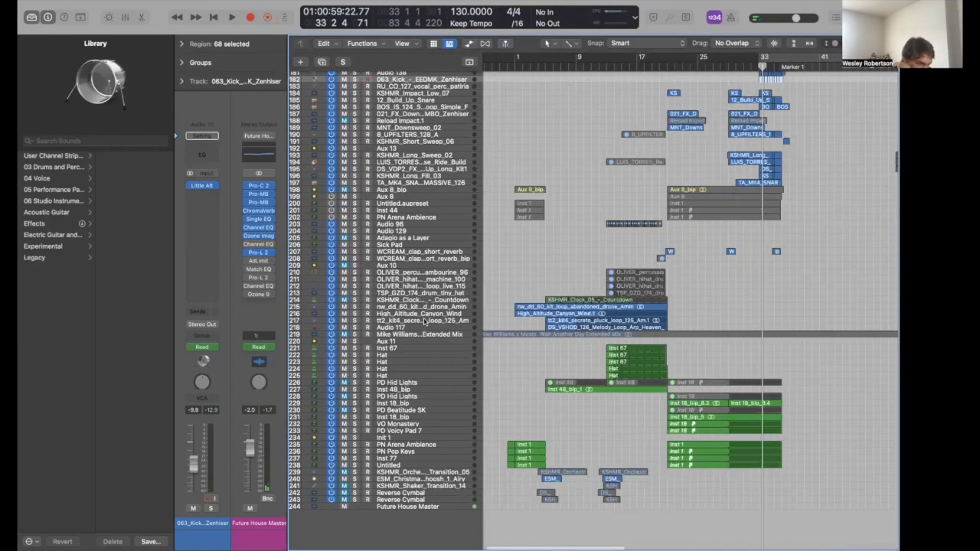
- Solo the four ambient intro tracks and play from the project start
{"action": "left_click", "coordinate": [433, 309]}
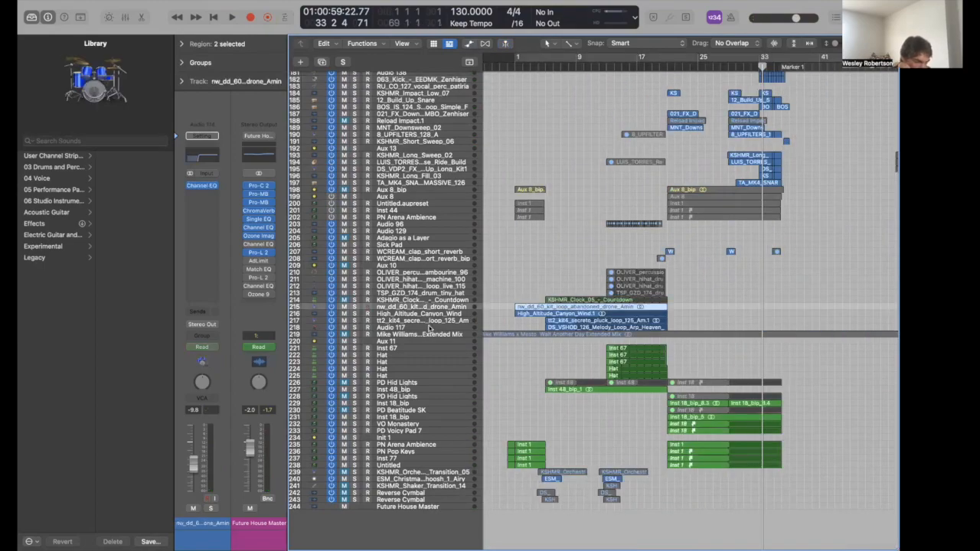
{"action": "left_click", "coordinate": [429, 327], "text": "shift"}
{"action": "key", "text": "s"}
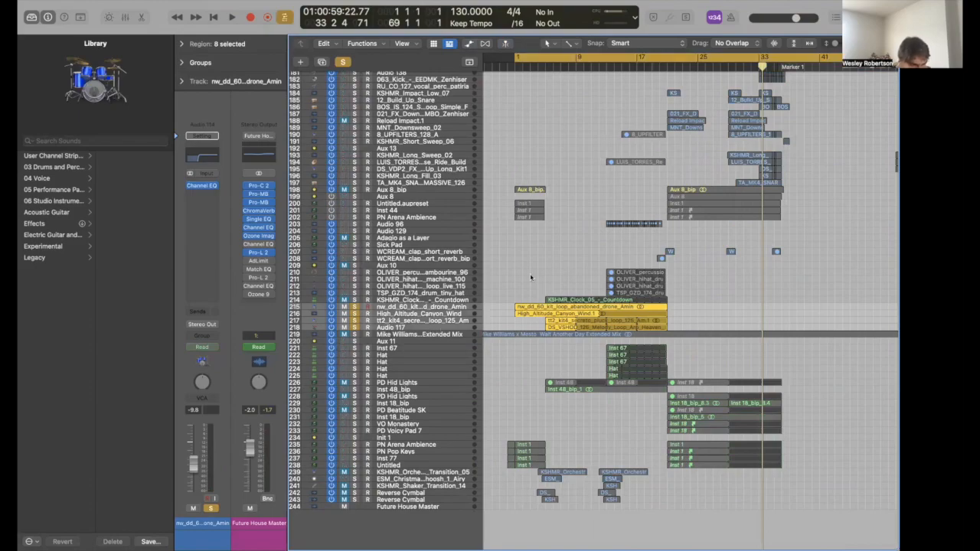
{"action": "key", "text": "Return"}
{"action": "key", "text": "space"}
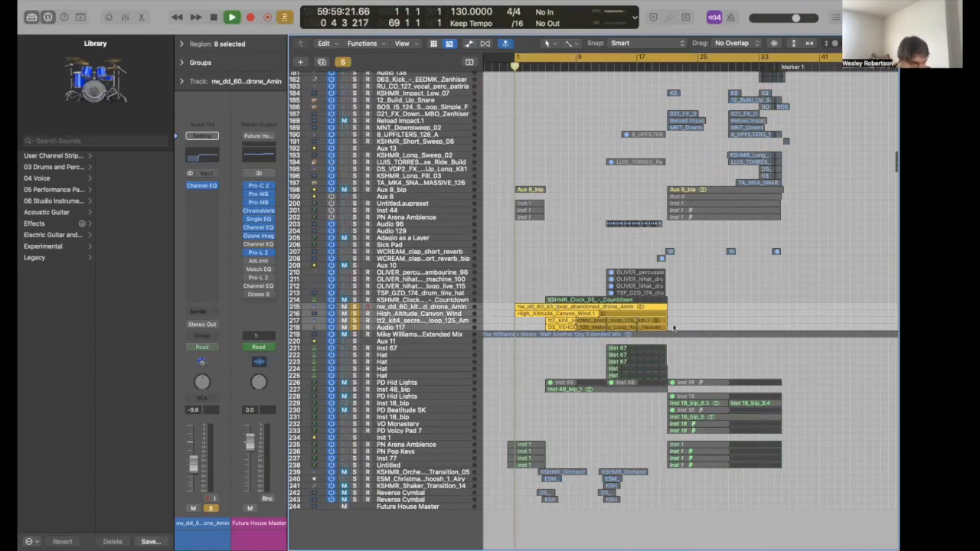
- Loop bars 1–21 to audition the intro drones, then stop
{"action": "left_click_drag", "start_coordinate": [642, 310], "coordinate": [640, 308]}
{"action": "key", "text": "super+u"}
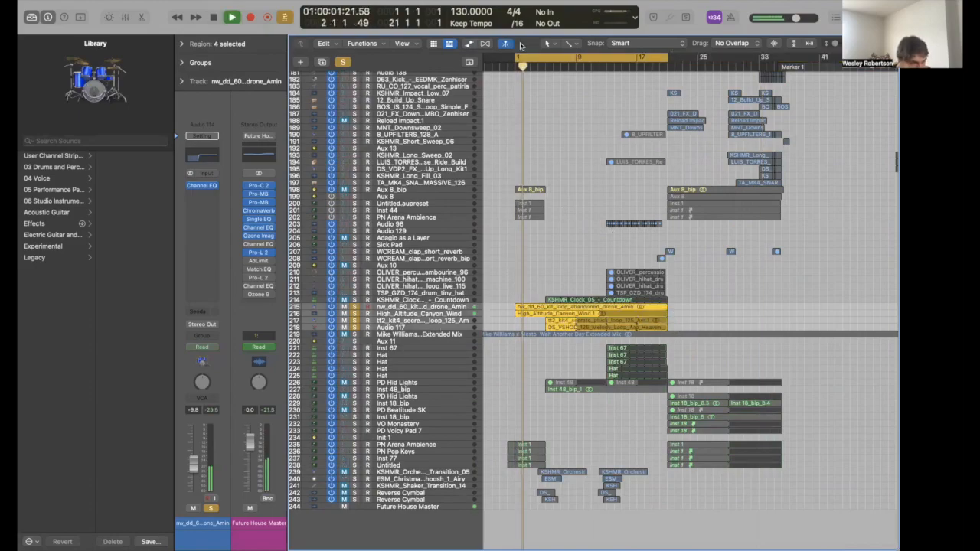
{"action": "left_click", "coordinate": [554, 67]}
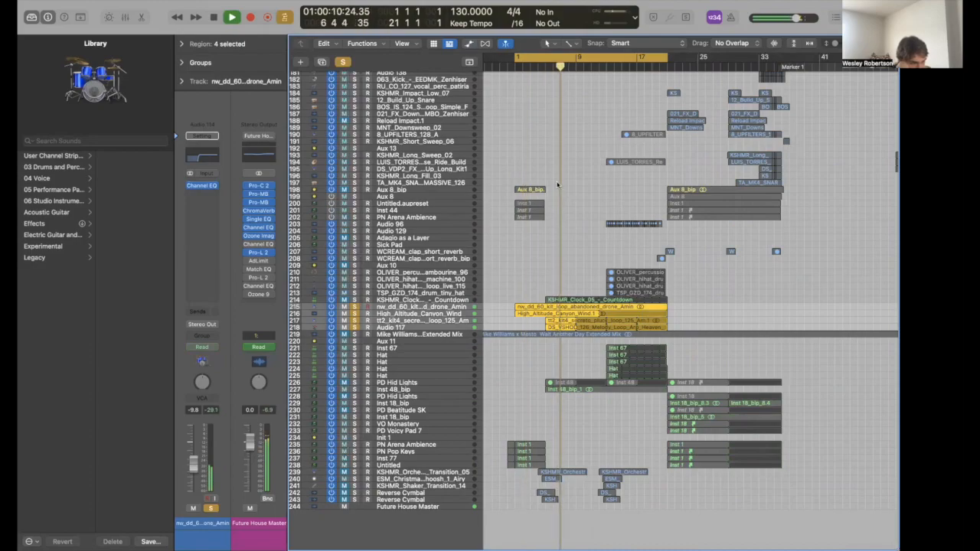
{"action": "key", "text": "super+Left"}
{"action": "key", "text": "super+Left"}
{"action": "key", "text": "super+Left"}
{"action": "key", "text": "super+Left"}
{"action": "key", "text": "super+Right"}
{"action": "key", "text": "super+Right"}
{"action": "key", "text": "super+Right"}
{"action": "key", "text": "super+Right"}
{"action": "key", "text": "super+Right"}
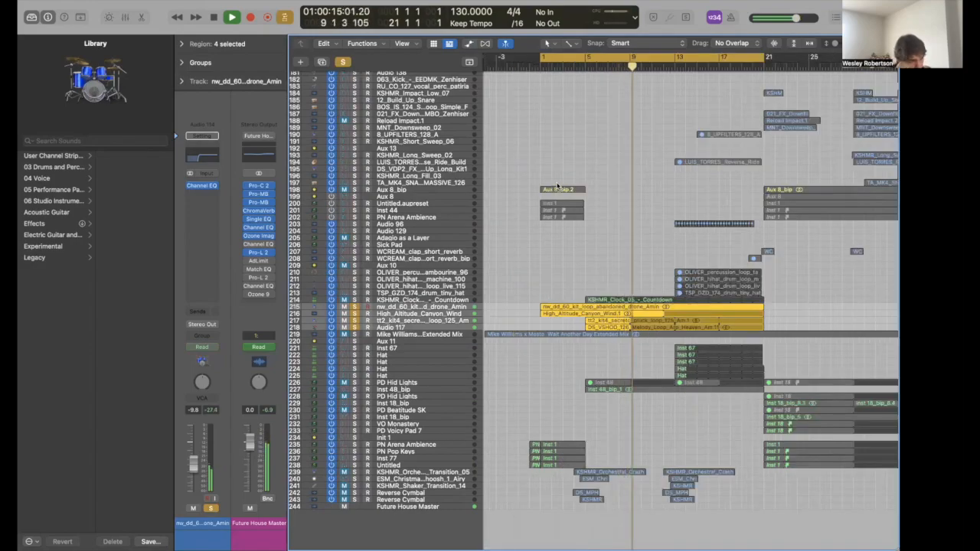
{"action": "key", "text": "space"}
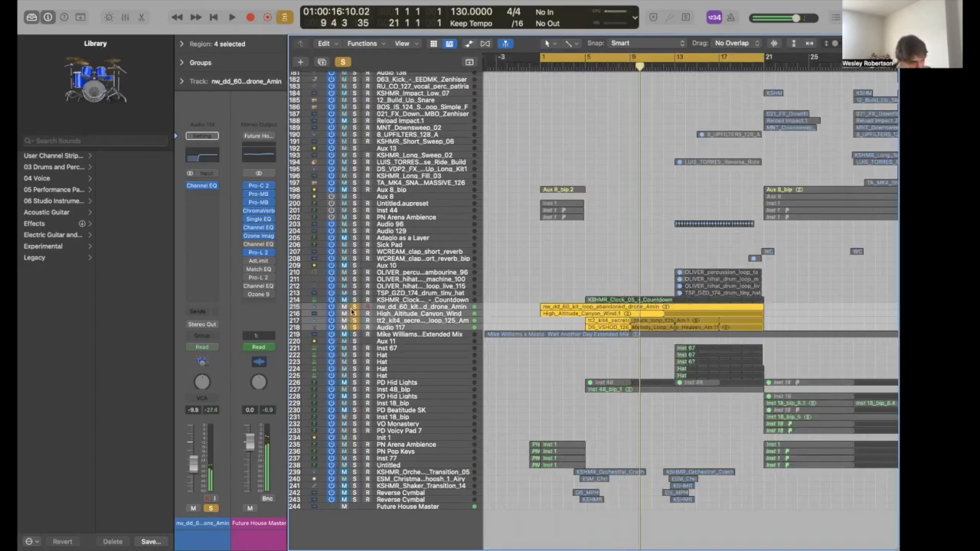
- Unsolo the ambient tracks and solo Aux 11 instead
{"action": "left_click", "coordinate": [351, 312]}
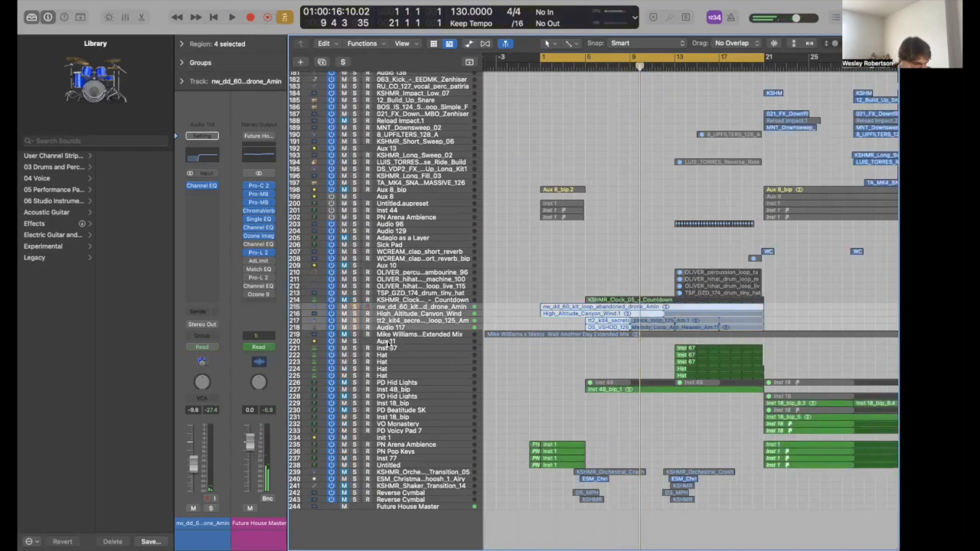
{"action": "left_click", "coordinate": [389, 343]}
{"action": "key", "text": "s"}
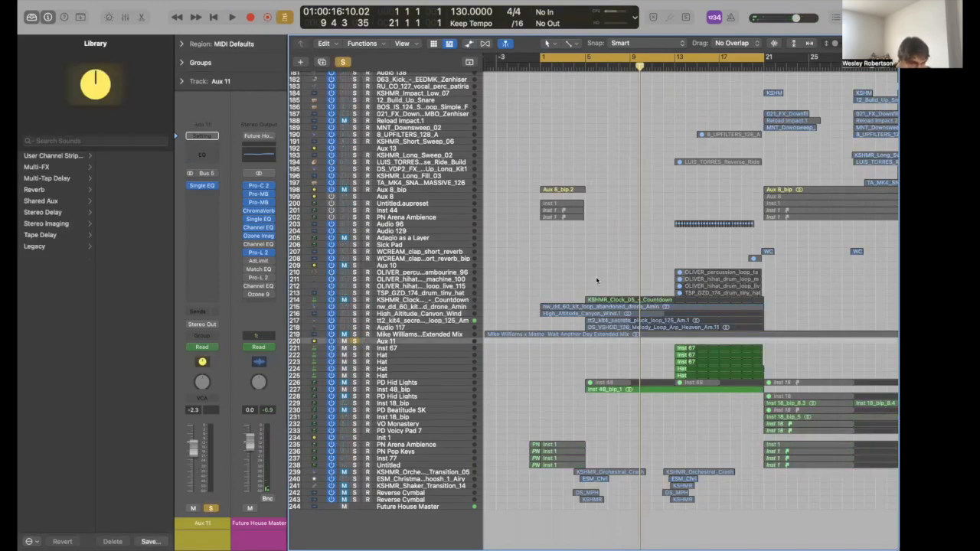
- Turn off Cycle and play from bar 13 with Drop Stab (No SC) selected
{"action": "left_click", "coordinate": [692, 56]}
{"action": "left_click", "coordinate": [670, 68]}
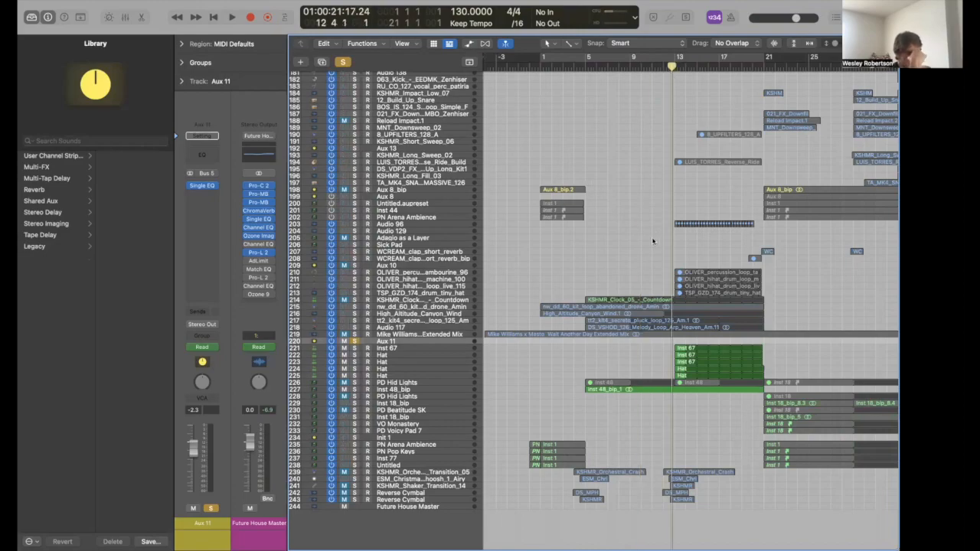
{"action": "scroll", "coordinate": [652, 241], "scroll_direction": "up", "scroll_amount": 10}
{"action": "scroll", "coordinate": [631, 242], "scroll_direction": "up", "scroll_amount": 8}
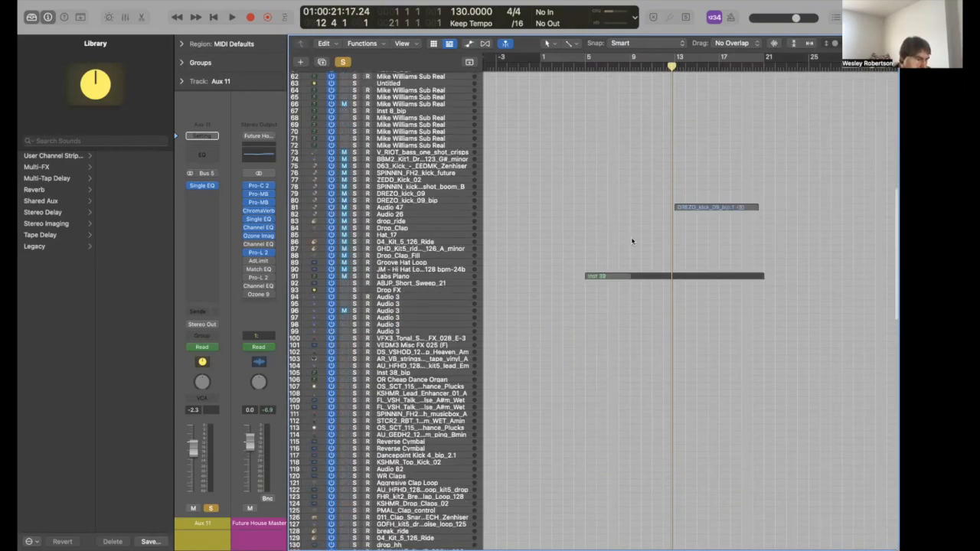
{"action": "scroll", "coordinate": [424, 239], "scroll_direction": "up", "scroll_amount": 6}
{"action": "left_click", "coordinate": [423, 240]}
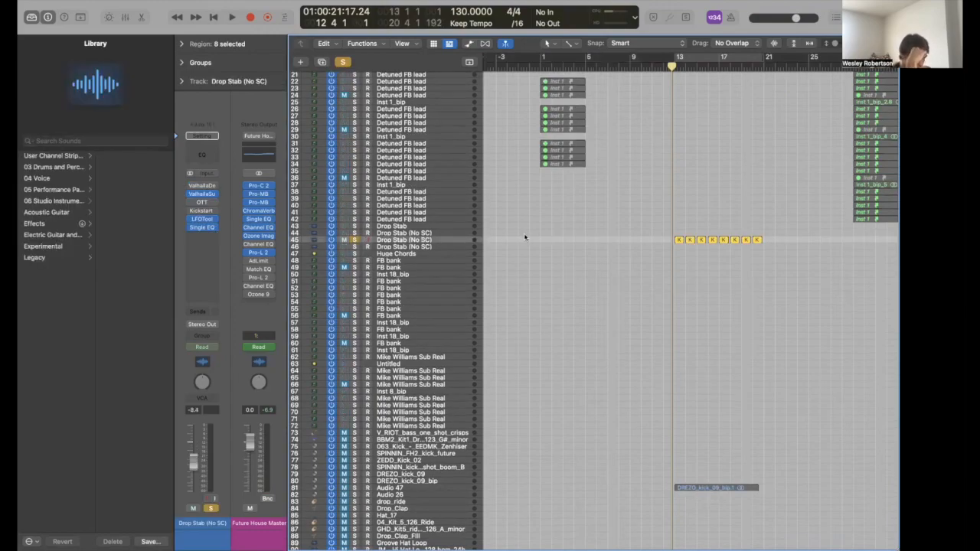
{"action": "key", "text": "space"}
{"action": "scroll", "coordinate": [624, 279], "scroll_direction": "down", "scroll_amount": 8}
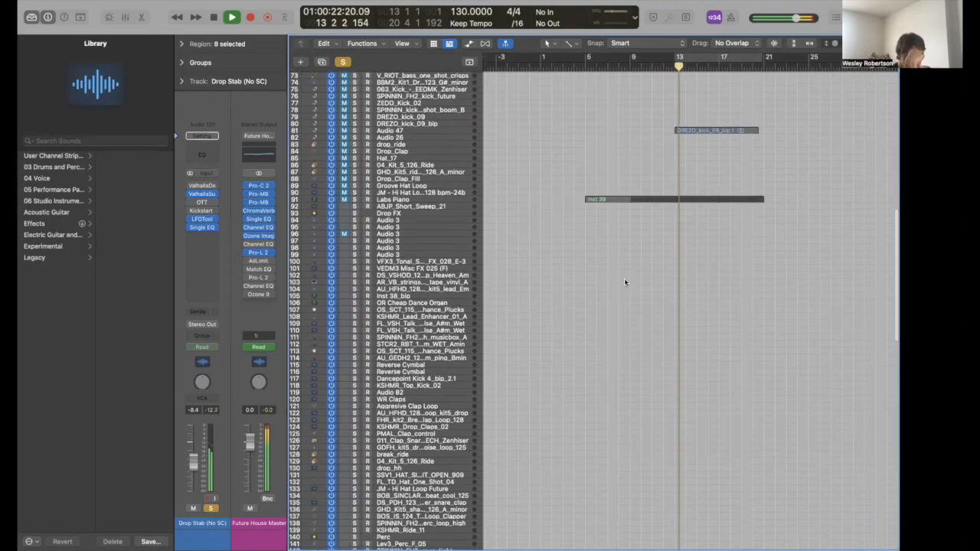
{"action": "scroll", "coordinate": [624, 278], "scroll_direction": "down", "scroll_amount": 15}
{"action": "scroll", "coordinate": [626, 282], "scroll_direction": "up", "scroll_amount": 1}
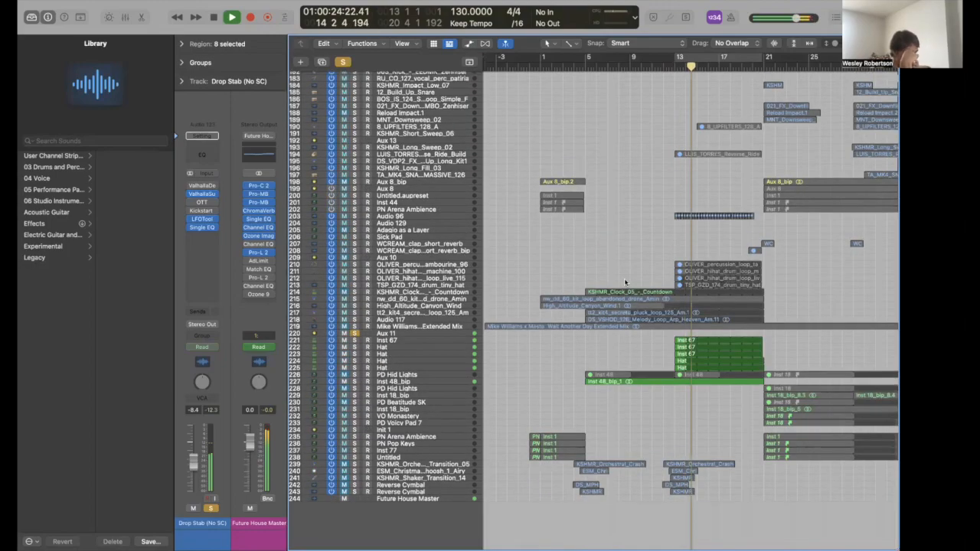
{"action": "key", "text": "space"}
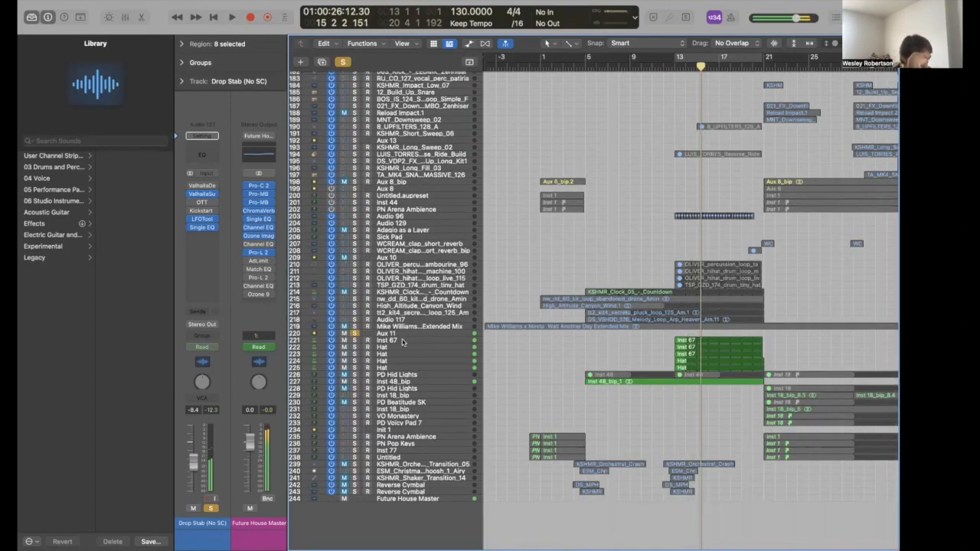
- Check the Hat track's Stereo Delay: 1/8 left, 1/16 right, 40% feedback
{"action": "left_click", "coordinate": [405, 342]}
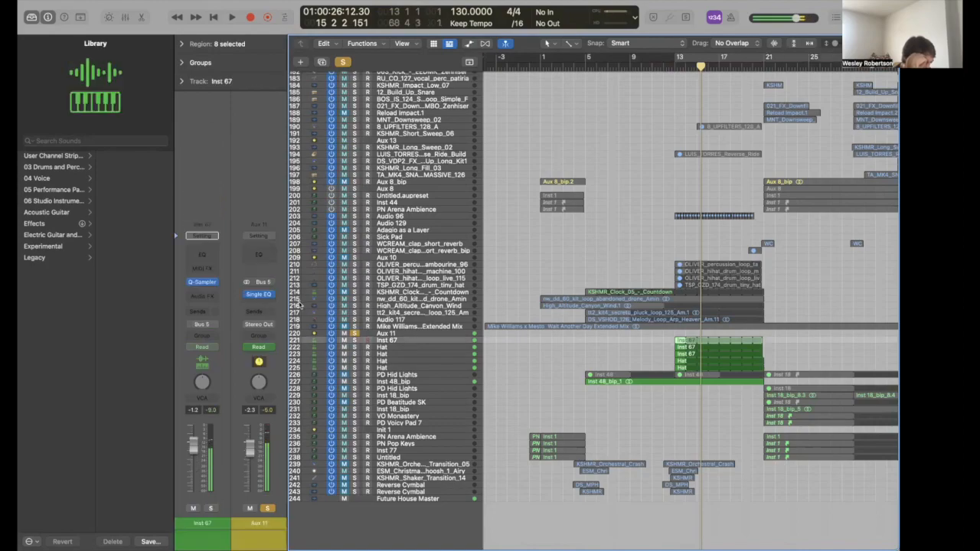
{"action": "left_click", "coordinate": [396, 348]}
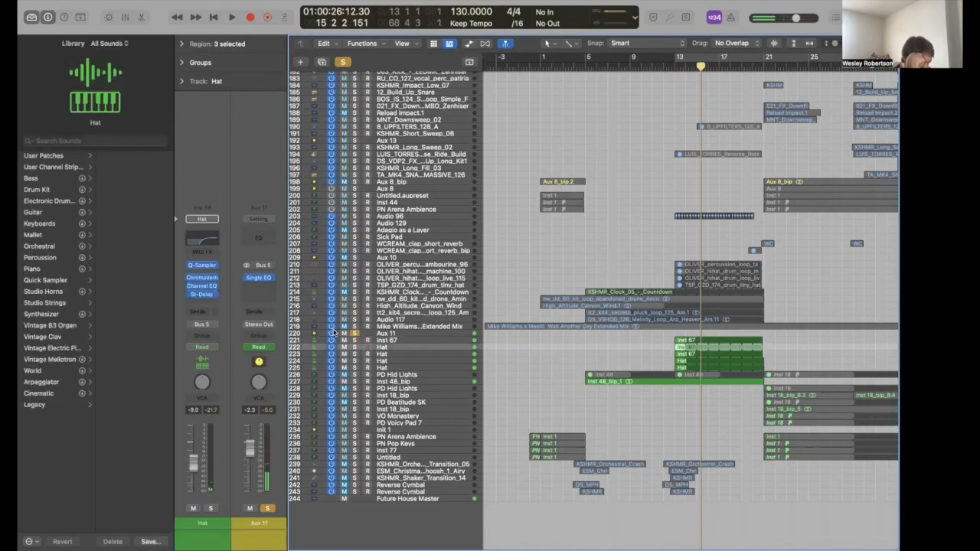
{"action": "left_click", "coordinate": [202, 296]}
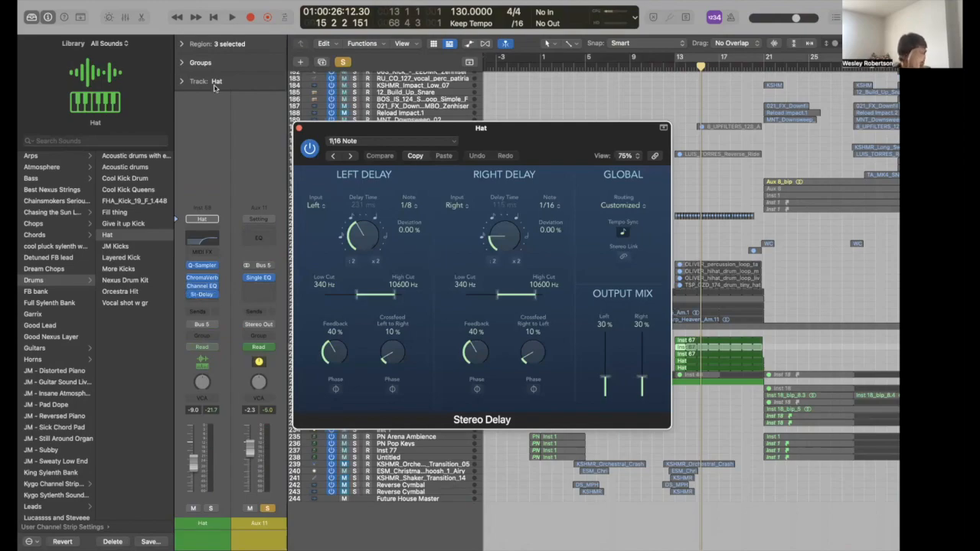
{"action": "left_click", "coordinate": [298, 128]}
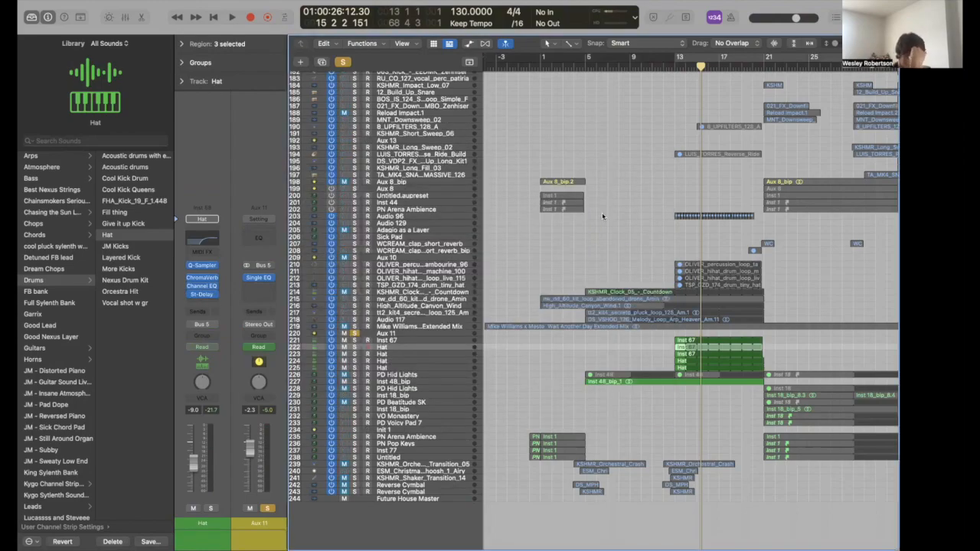
- Play the drop section and select the Hat track at row 224
{"action": "scroll", "coordinate": [616, 230], "scroll_direction": "up", "scroll_amount": 10}
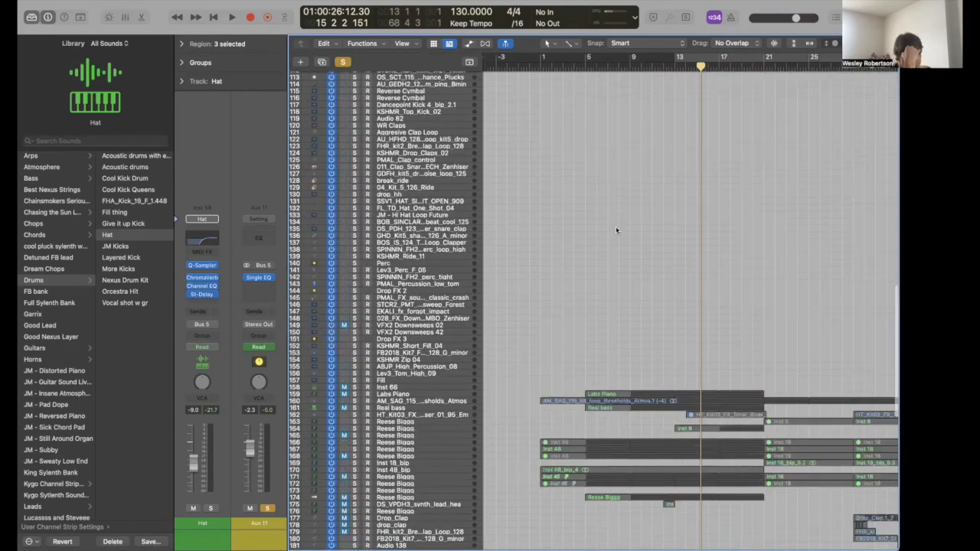
{"action": "scroll", "coordinate": [617, 229], "scroll_direction": "up", "scroll_amount": 6}
{"action": "scroll", "coordinate": [617, 229], "scroll_direction": "up", "scroll_amount": 5}
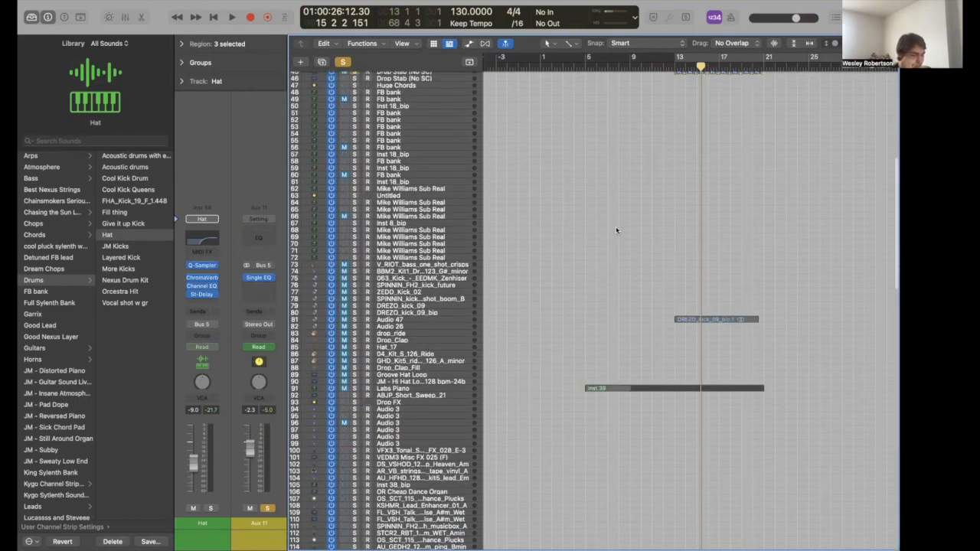
{"action": "scroll", "coordinate": [621, 376], "scroll_direction": "down", "scroll_amount": 6}
{"action": "key", "text": "space"}
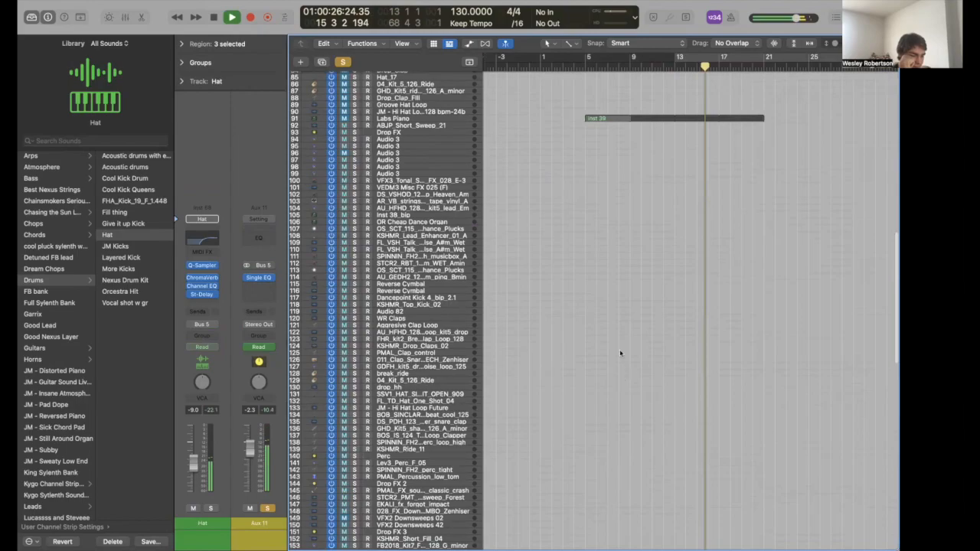
{"action": "scroll", "coordinate": [438, 365], "scroll_direction": "down", "scroll_amount": 15}
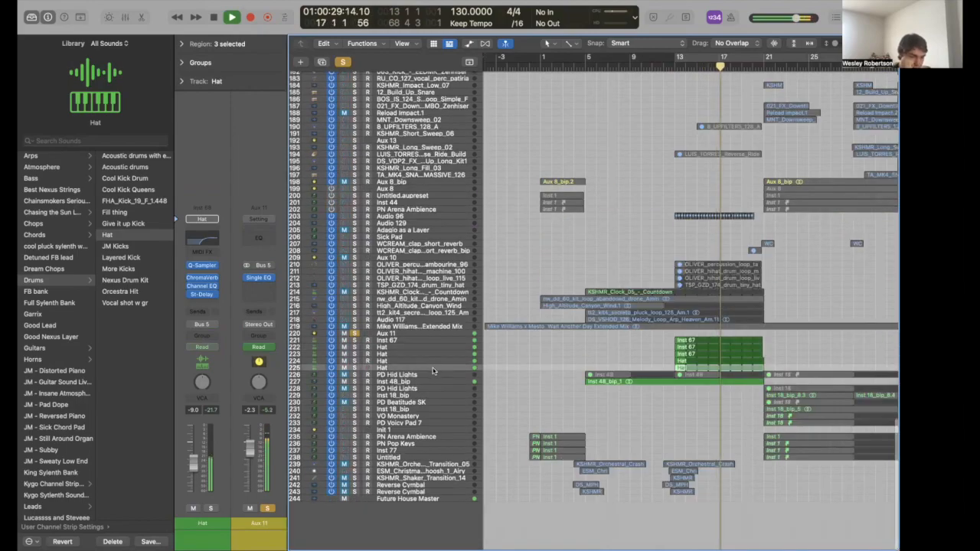
{"action": "left_click", "coordinate": [434, 362]}
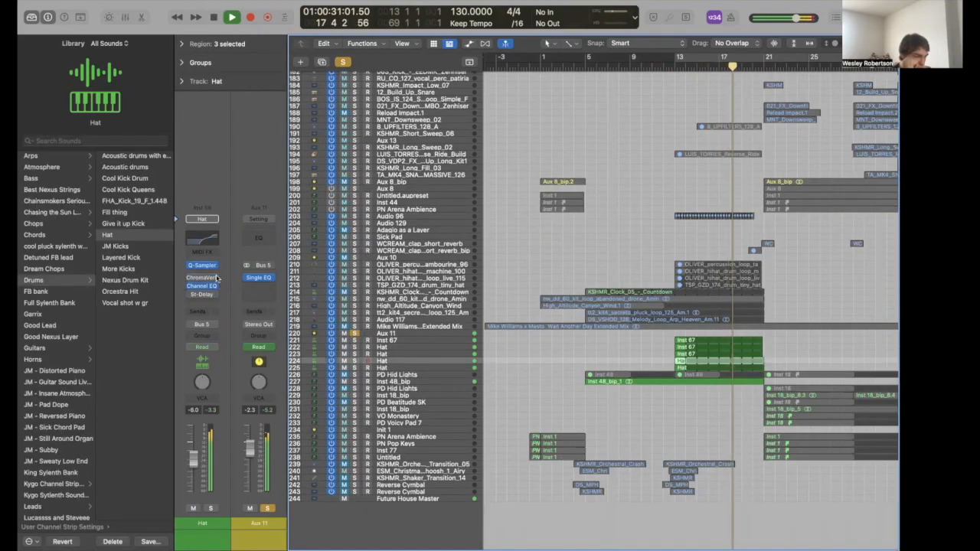
{"action": "key", "text": "space"}
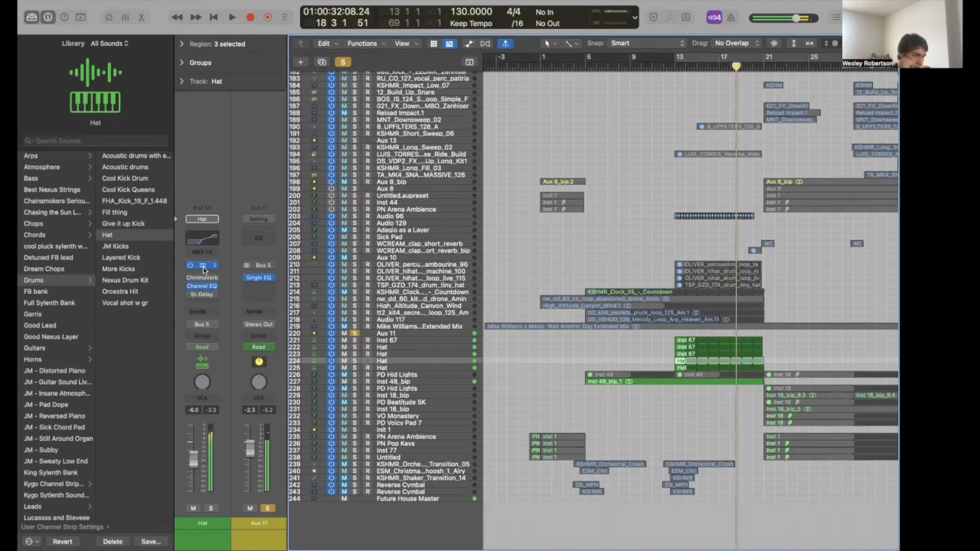
- Inspect the hat's Q-Sampler instrument
{"action": "left_click", "coordinate": [203, 266]}
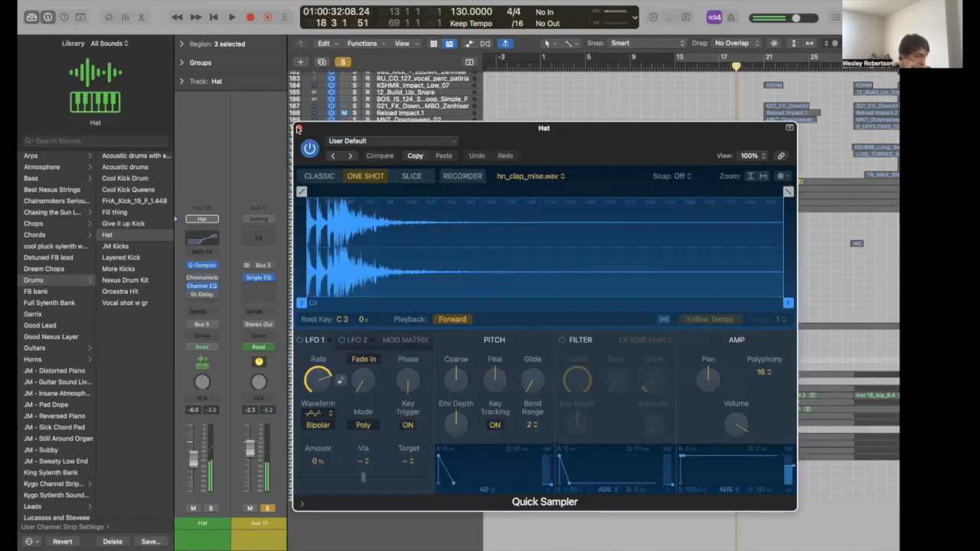
{"action": "left_click", "coordinate": [298, 129]}
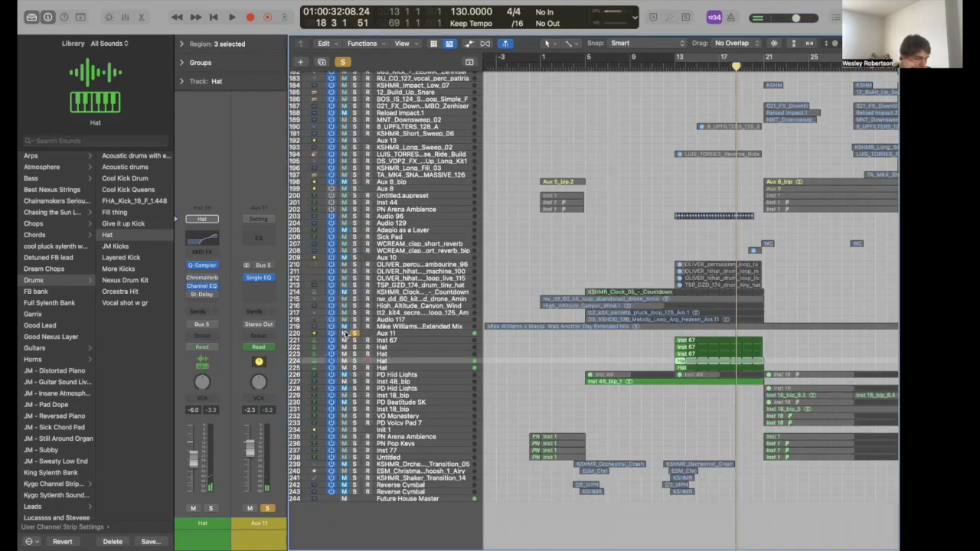
{"action": "scroll", "coordinate": [503, 289], "scroll_direction": "up", "scroll_amount": 10}
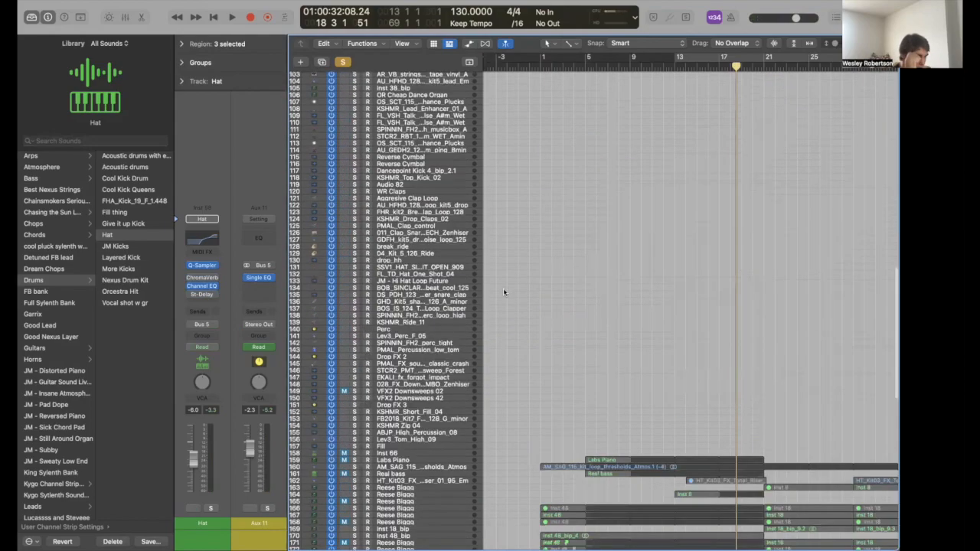
{"action": "scroll", "coordinate": [503, 288], "scroll_direction": "up", "scroll_amount": 15}
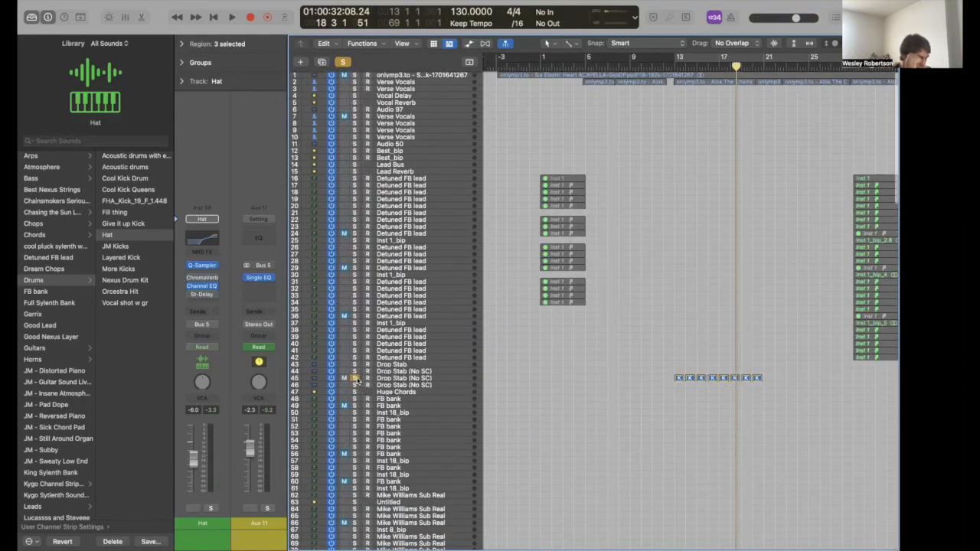
- Unsolo Drop Stab, play the full mix to bar 20, and select Aux 11
{"action": "left_click", "coordinate": [354, 378]}
{"action": "key", "text": "space"}
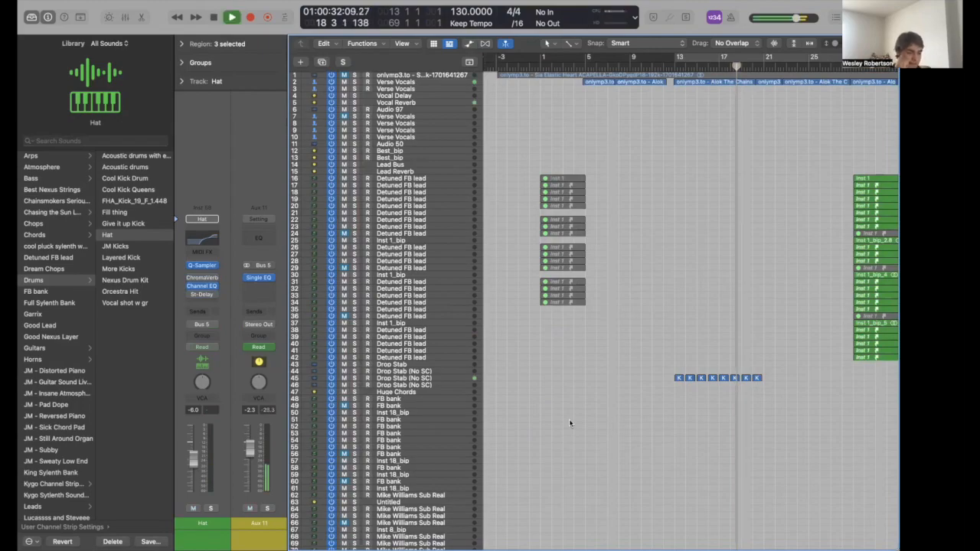
{"action": "scroll", "coordinate": [569, 421], "scroll_direction": "down", "scroll_amount": 11}
{"action": "scroll", "coordinate": [646, 195], "scroll_direction": "down", "scroll_amount": 15}
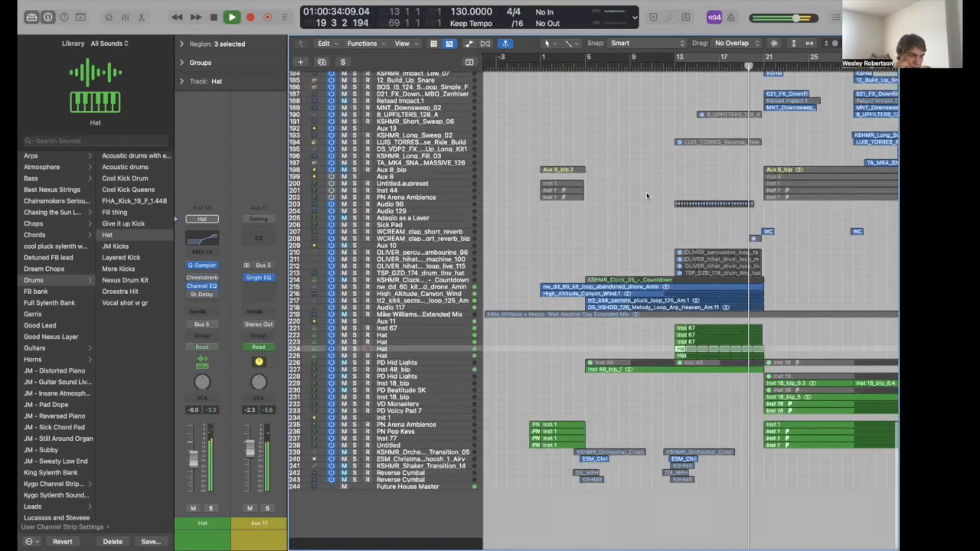
{"action": "key", "text": "space"}
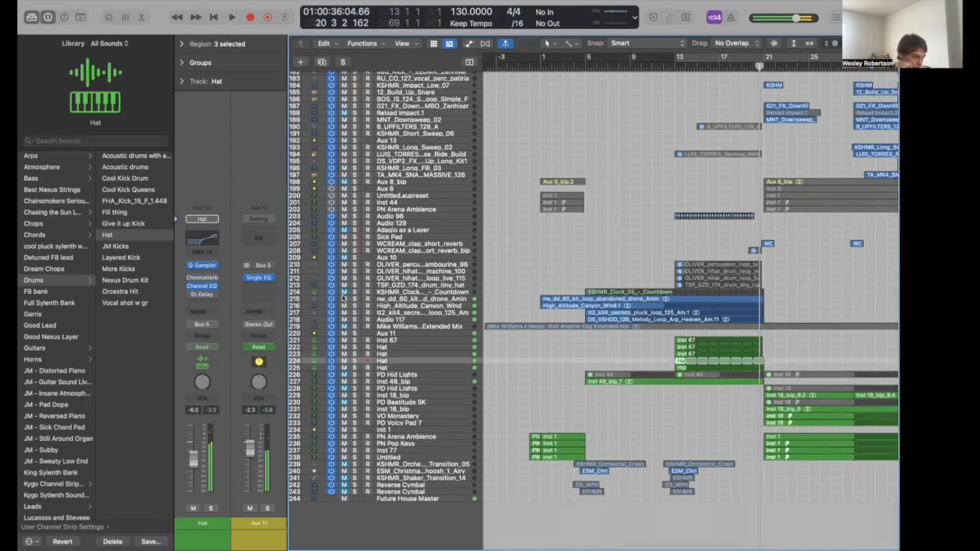
{"action": "left_click", "coordinate": [384, 334]}
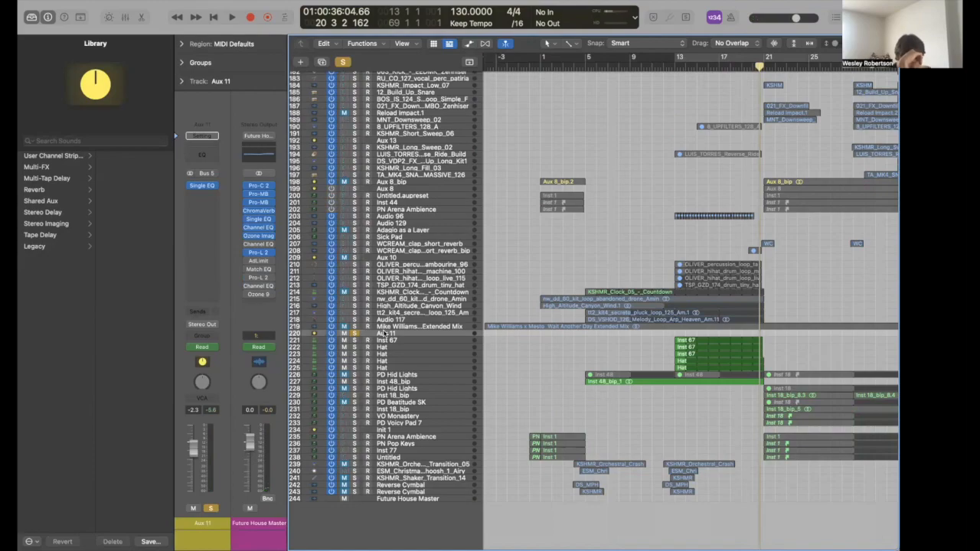
- Check Aux 11's Single EQ frequency automation at 3300 Hz, hide automation, and unsolo Aux 11
{"action": "key", "text": "super+Down"}
{"action": "key", "text": "a"}
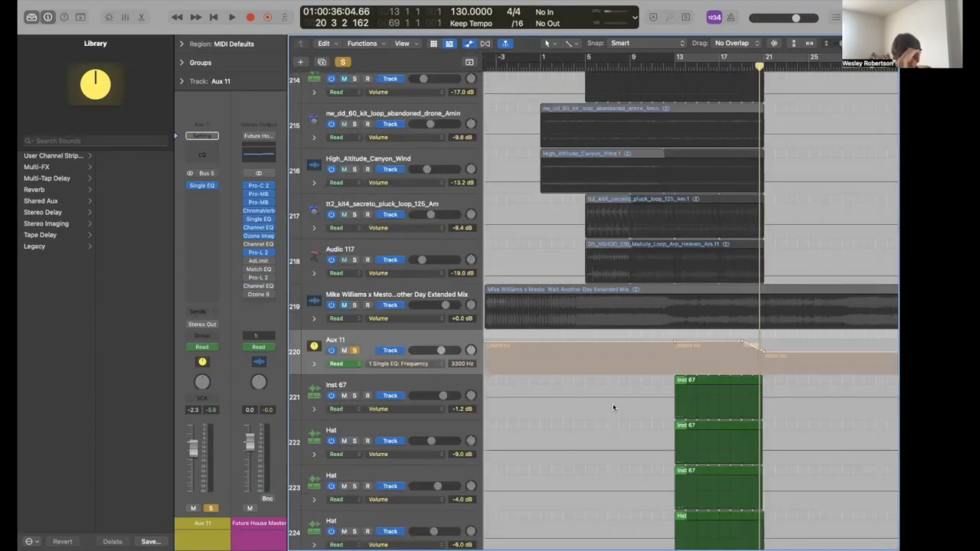
{"action": "key", "text": "super+Right"}
{"action": "key", "text": "super+Right"}
{"action": "key", "text": "super+Right"}
{"action": "key", "text": "super+Right"}
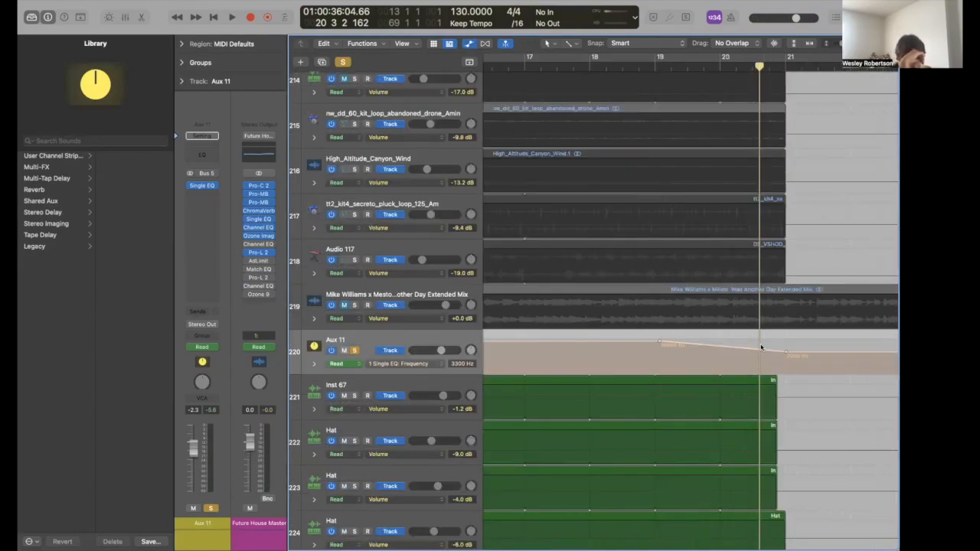
{"action": "key", "text": "a"}
{"action": "key", "text": "super+Up"}
{"action": "key", "text": "super+Up"}
{"action": "key", "text": "super+Up"}
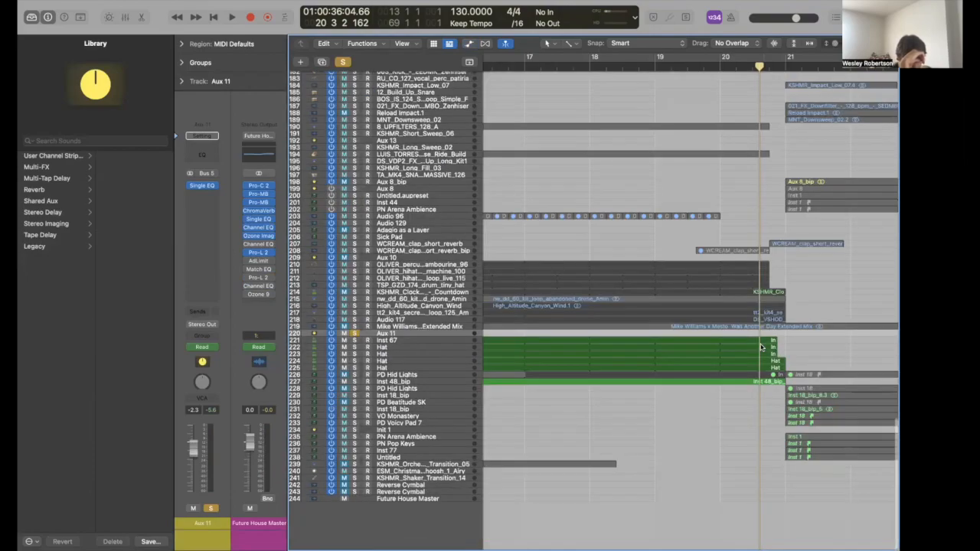
{"action": "key", "text": "super+Left"}
{"action": "key", "text": "super+Left"}
{"action": "key", "text": "super+Left"}
{"action": "key", "text": "super+Left"}
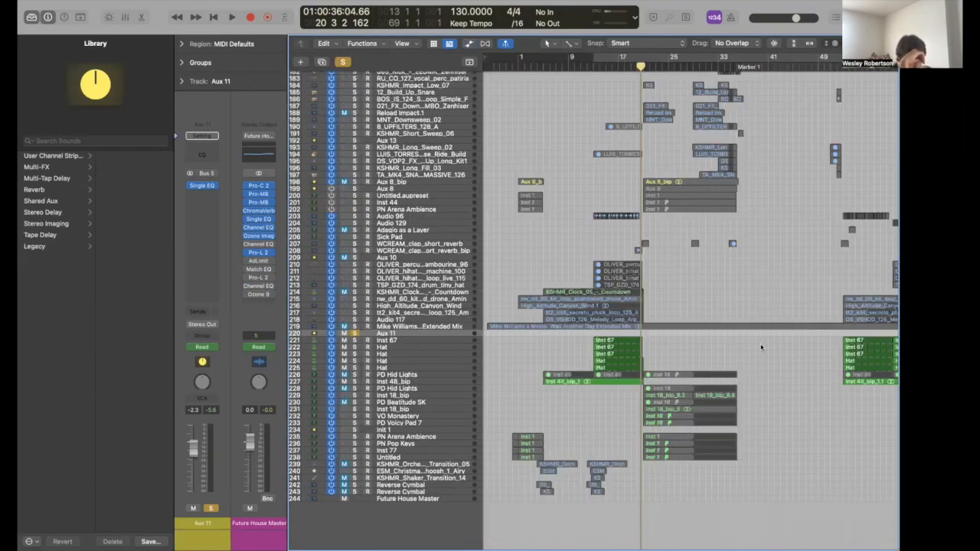
{"action": "key", "text": "super+Left"}
{"action": "scroll", "coordinate": [709, 333], "scroll_direction": "right", "scroll_amount": 4}
{"action": "key", "text": "s"}
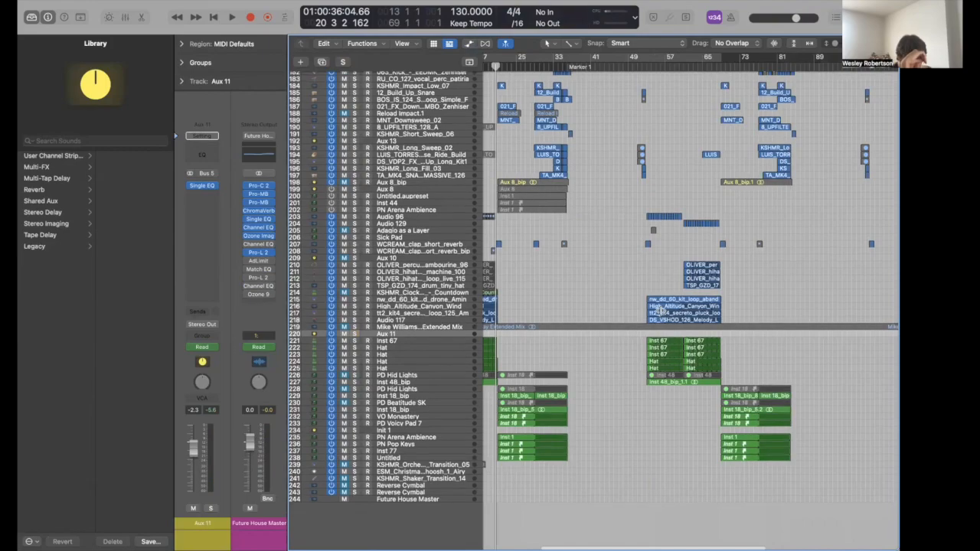
{"action": "scroll", "coordinate": [660, 310], "scroll_direction": "up", "scroll_amount": 6}
{"action": "scroll", "coordinate": [659, 310], "scroll_direction": "left", "scroll_amount": 3}
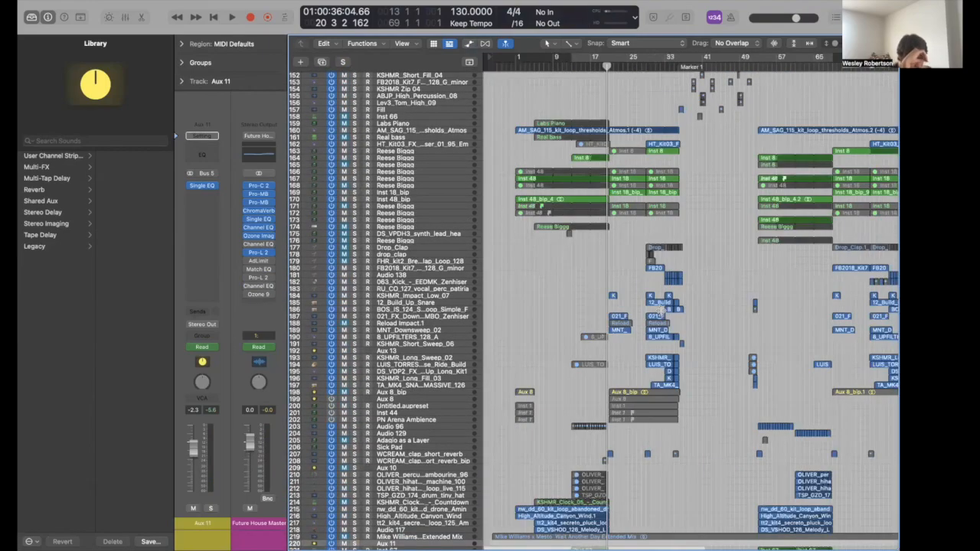
{"action": "scroll", "coordinate": [532, 263], "scroll_direction": "up", "scroll_amount": 8}
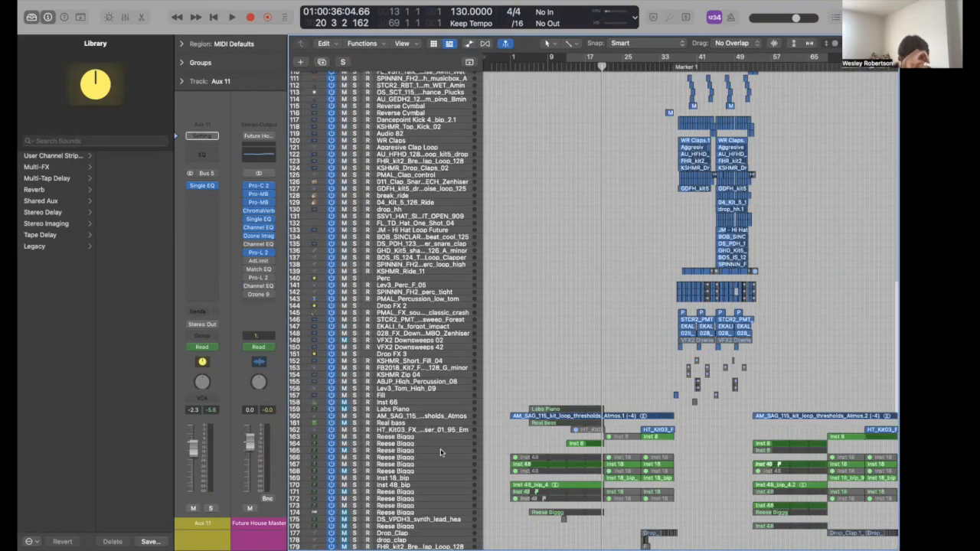
- Loop the Inst 8 region and check the Serum patch DS_MDH_bass_reese_road
{"action": "scroll", "coordinate": [440, 452], "scroll_direction": "up", "scroll_amount": 1}
{"action": "left_click", "coordinate": [440, 452]}
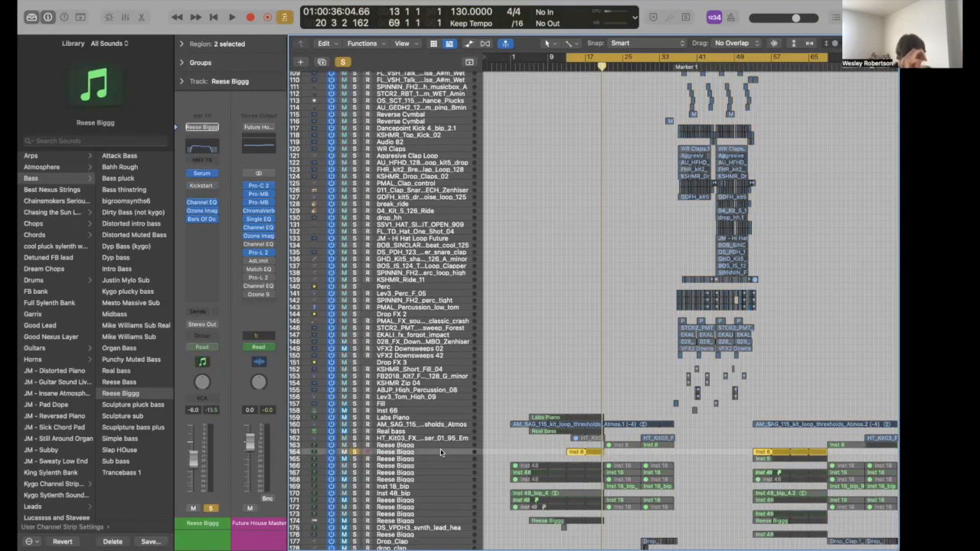
{"action": "left_click", "coordinate": [572, 452]}
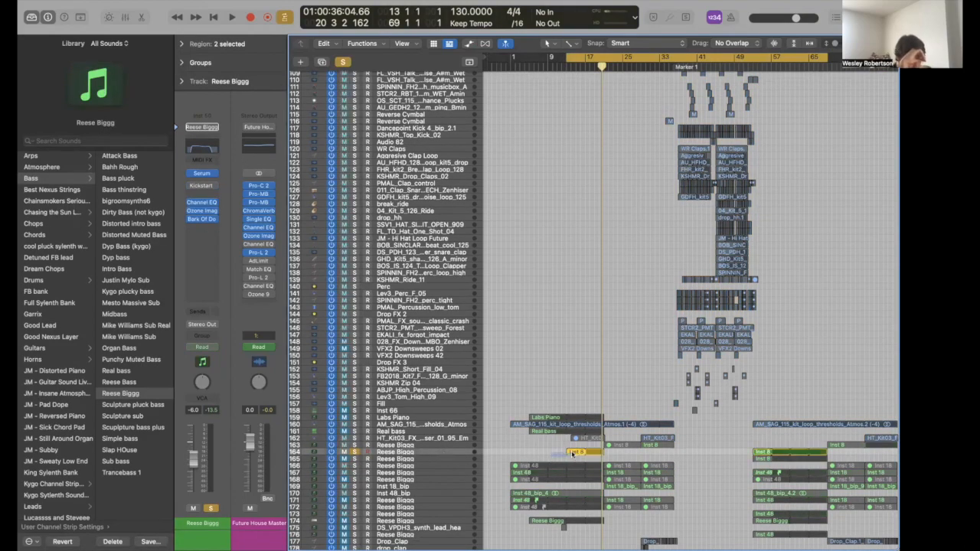
{"action": "key", "text": "space"}
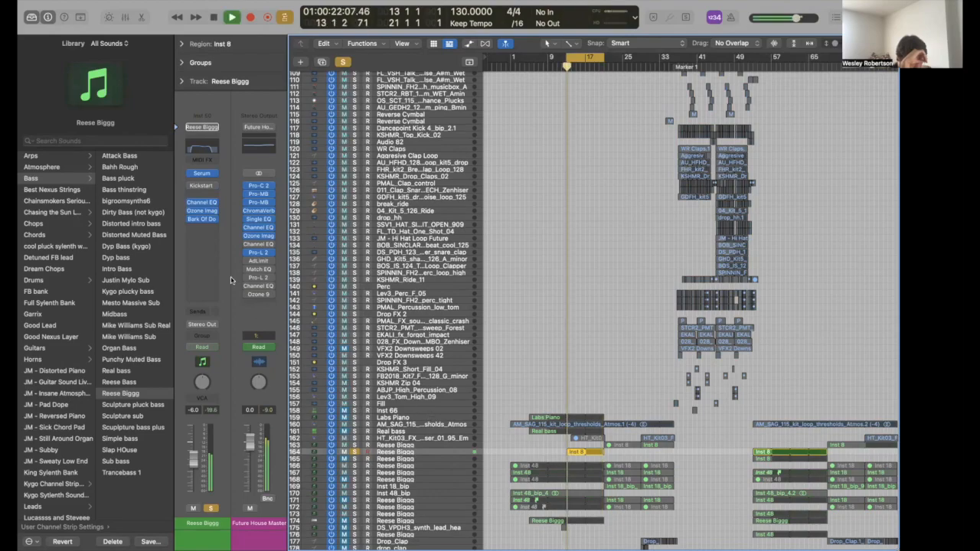
{"action": "left_click", "coordinate": [201, 172]}
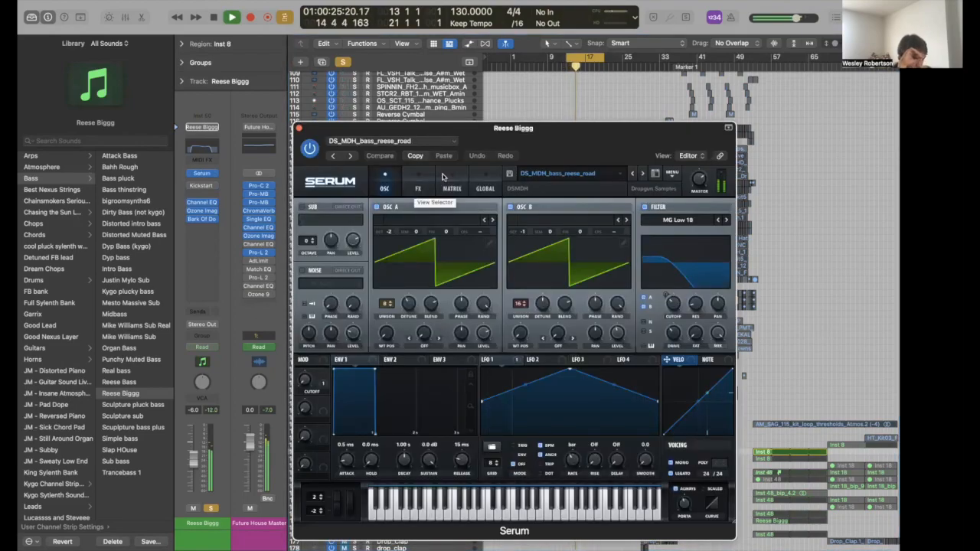
{"action": "key", "text": "space"}
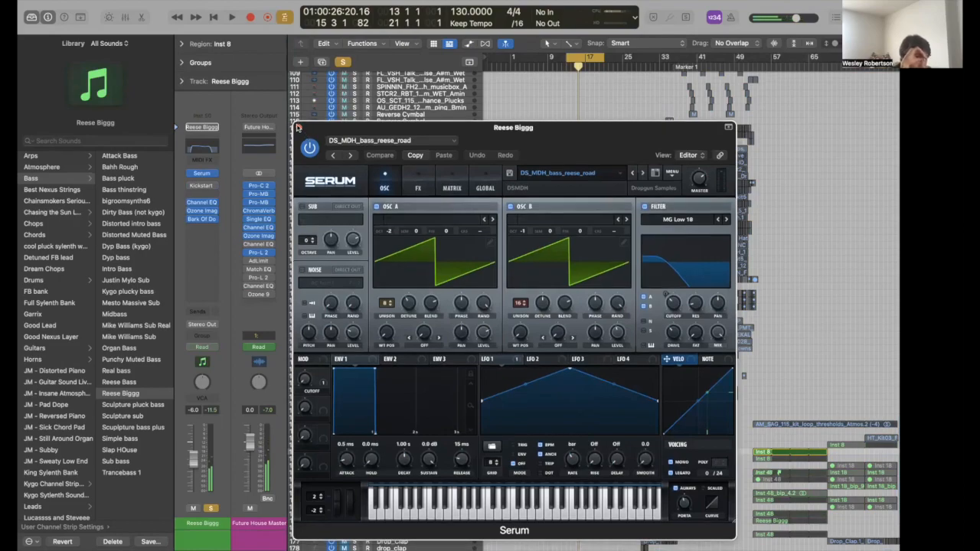
{"action": "left_click", "coordinate": [298, 127]}
{"action": "scroll", "coordinate": [609, 280], "scroll_direction": "up", "scroll_amount": 15}
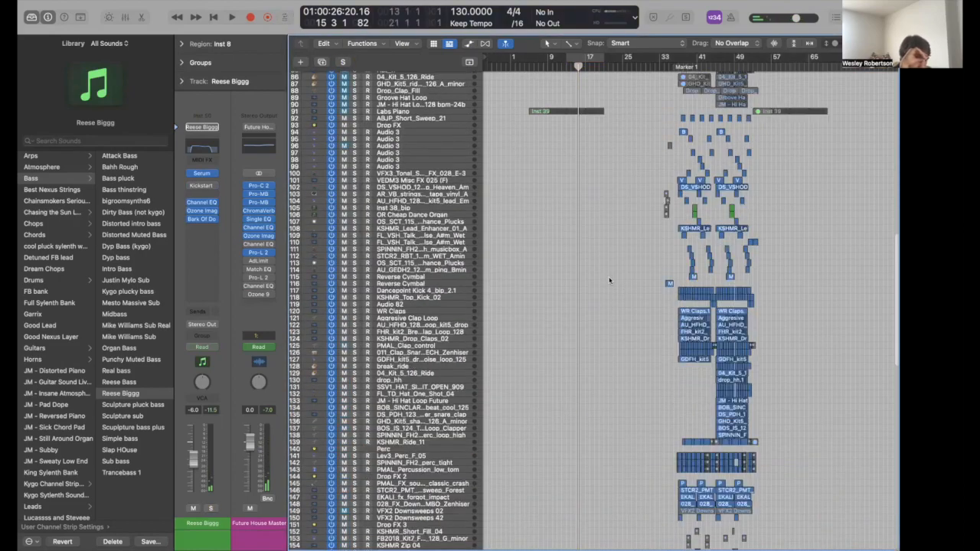
{"action": "scroll", "coordinate": [610, 280], "scroll_direction": "right", "scroll_amount": 5}
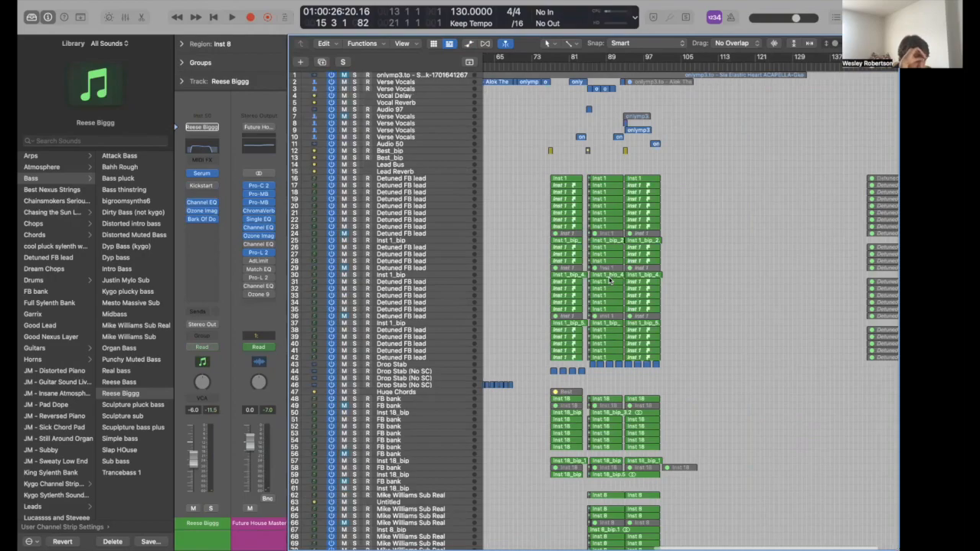
{"action": "scroll", "coordinate": [612, 330], "scroll_direction": "down", "scroll_amount": 10}
{"action": "scroll", "coordinate": [613, 383], "scroll_direction": "down", "scroll_amount": 5}
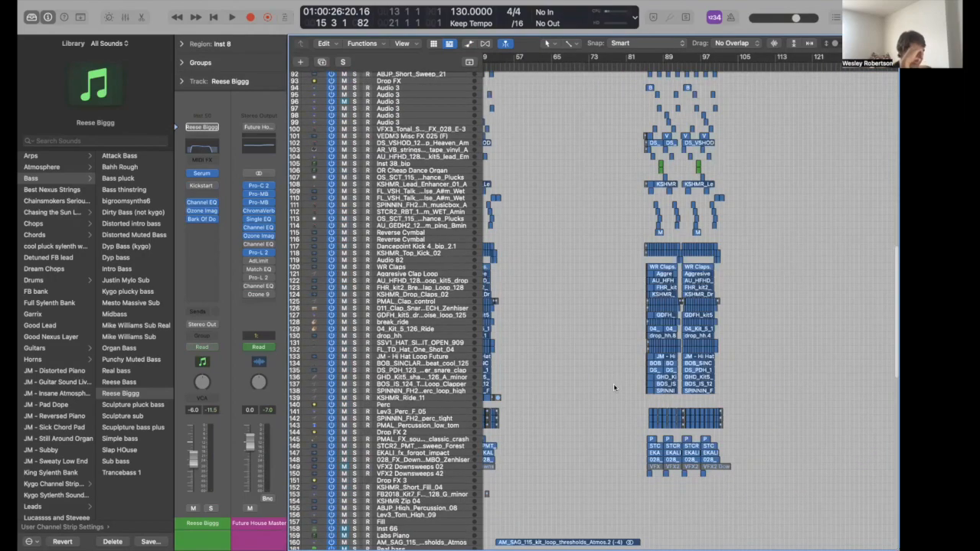
{"action": "scroll", "coordinate": [613, 386], "scroll_direction": "down", "scroll_amount": 5}
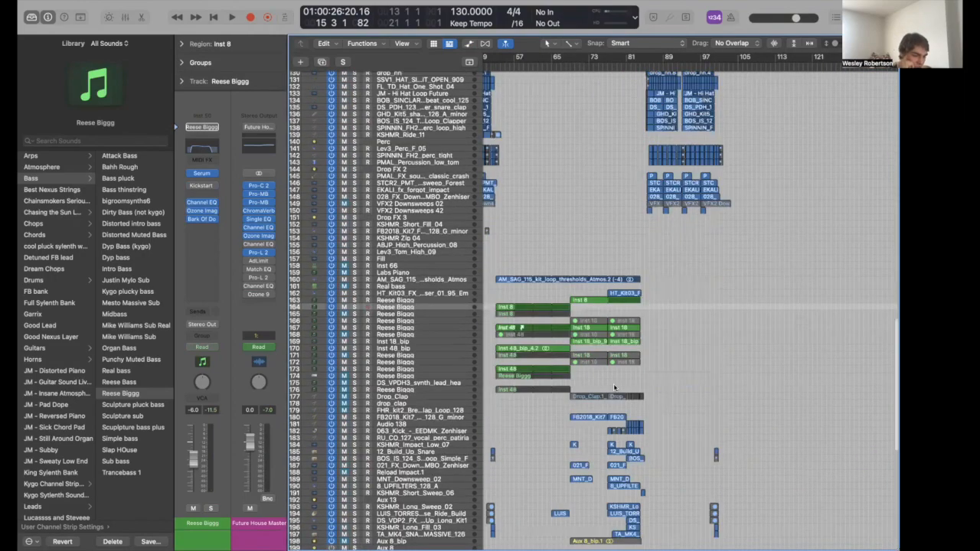
{"action": "scroll", "coordinate": [614, 388], "scroll_direction": "down", "scroll_amount": 2}
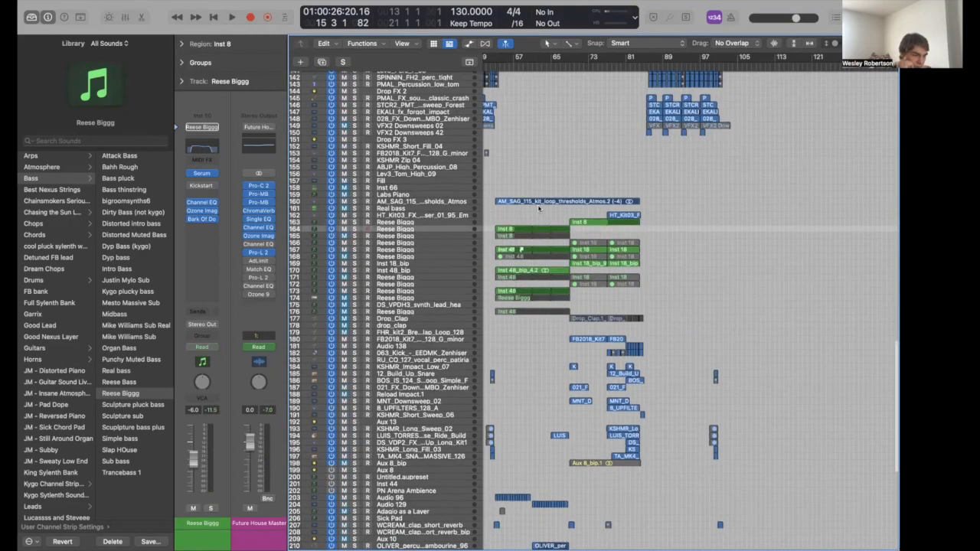
{"action": "key", "text": "super+Left"}
{"action": "key", "text": "super+Left"}
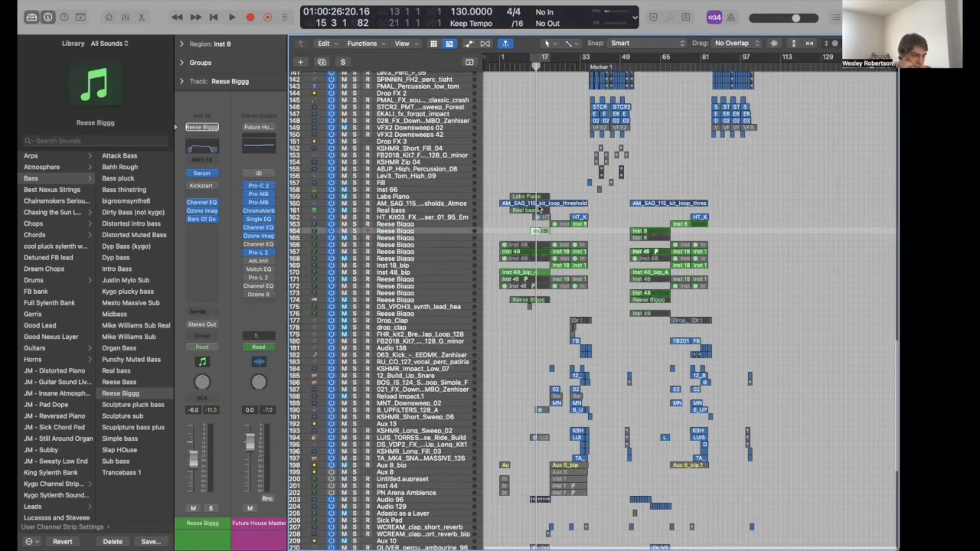
{"action": "scroll", "coordinate": [538, 207], "scroll_direction": "down", "scroll_amount": 8}
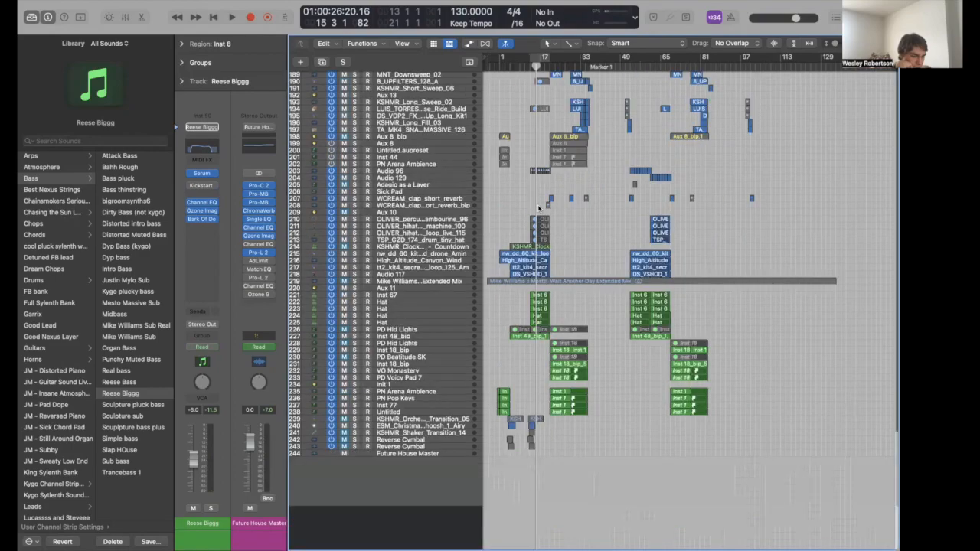
{"action": "scroll", "coordinate": [538, 207], "scroll_direction": "up", "scroll_amount": 2}
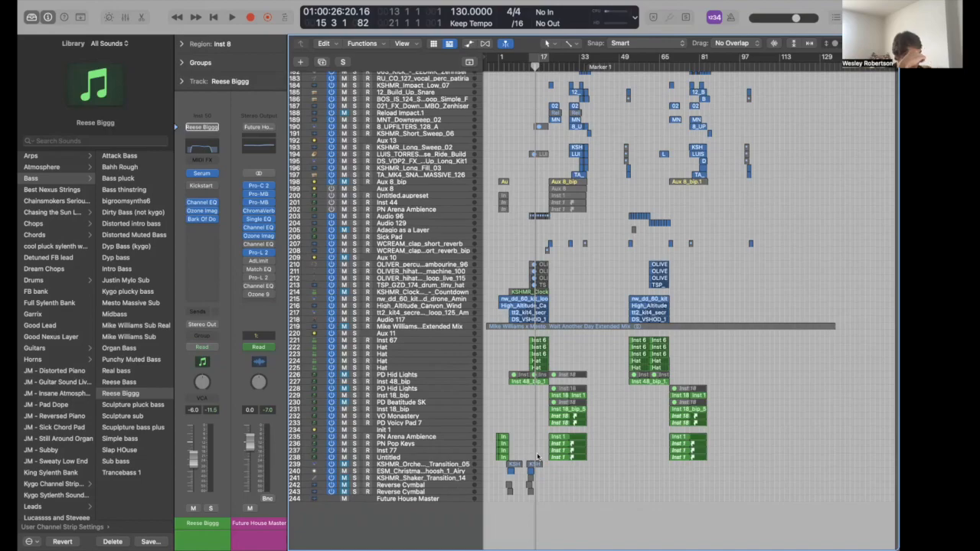
{"action": "scroll", "coordinate": [519, 208], "scroll_direction": "up", "scroll_amount": 15}
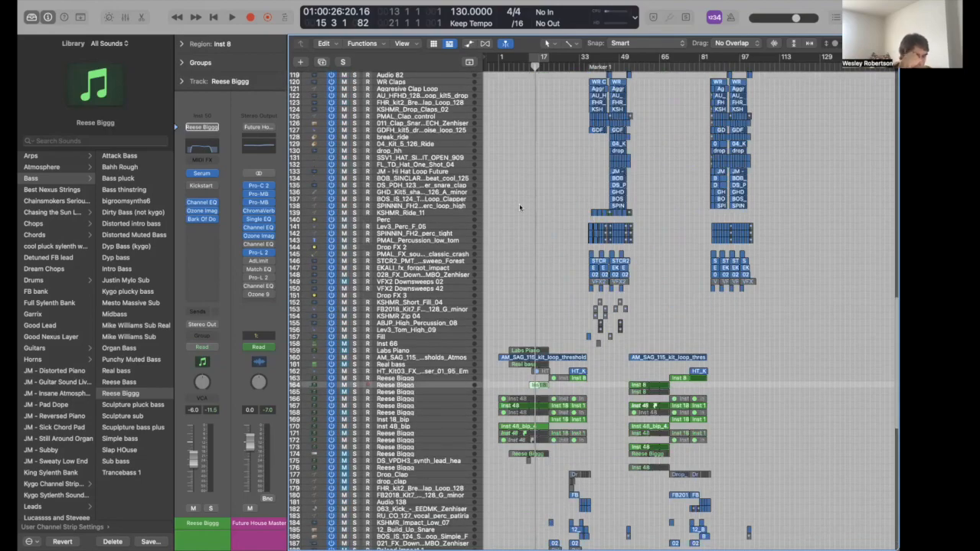
{"action": "scroll", "coordinate": [519, 208], "scroll_direction": "up", "scroll_amount": 3}
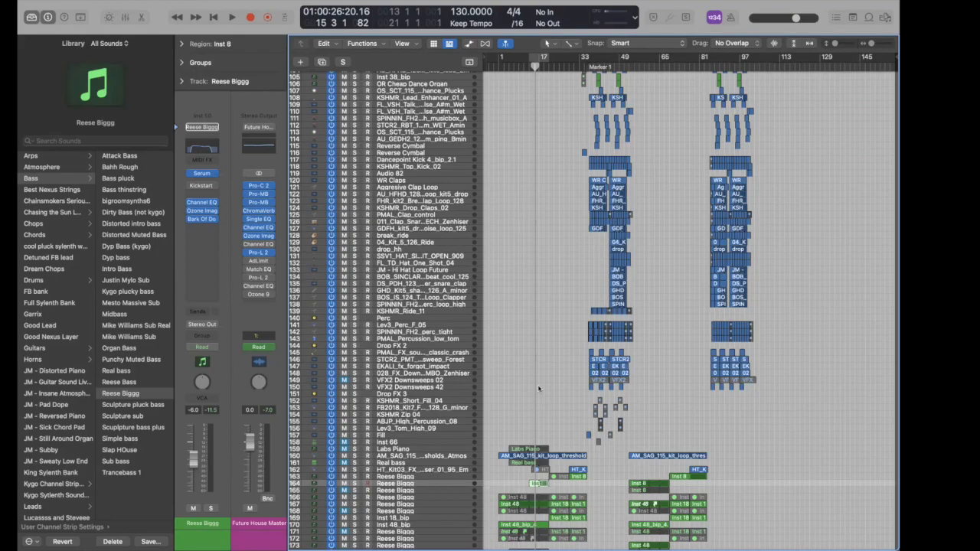
{"action": "scroll", "coordinate": [537, 379], "scroll_direction": "up", "scroll_amount": 10}
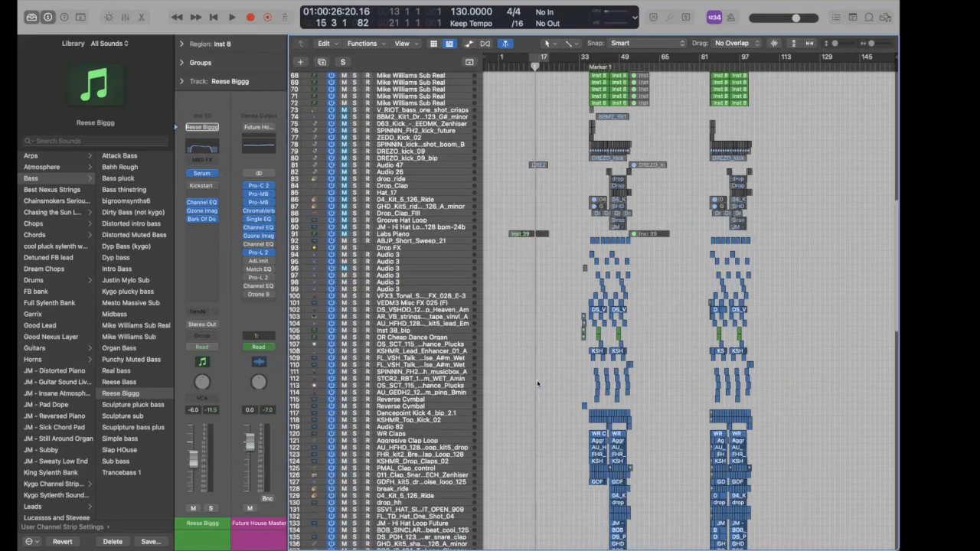
{"action": "scroll", "coordinate": [399, 222], "scroll_direction": "up", "scroll_amount": 7}
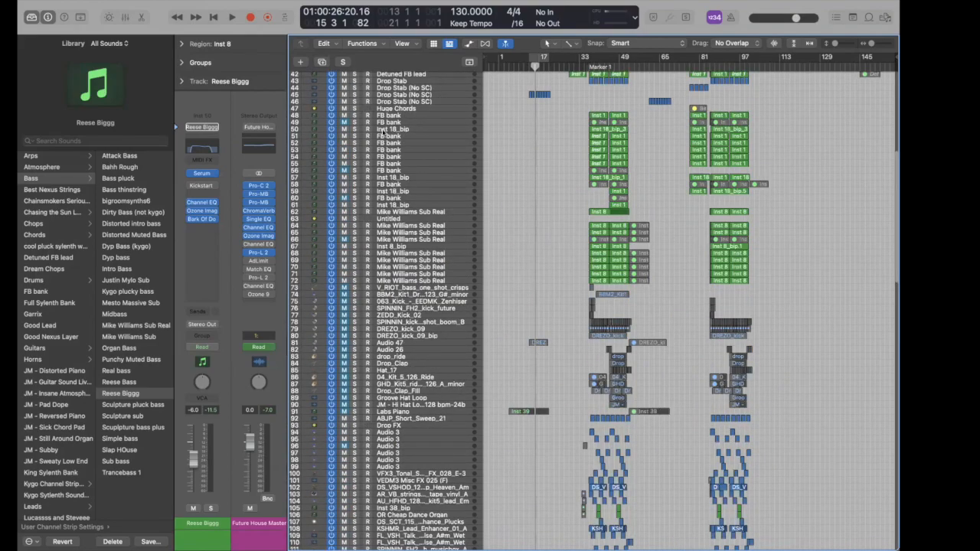
{"action": "scroll", "coordinate": [385, 131], "scroll_direction": "up", "scroll_amount": 2}
{"action": "left_click", "coordinate": [384, 133]}
{"action": "left_click", "coordinate": [201, 185]}
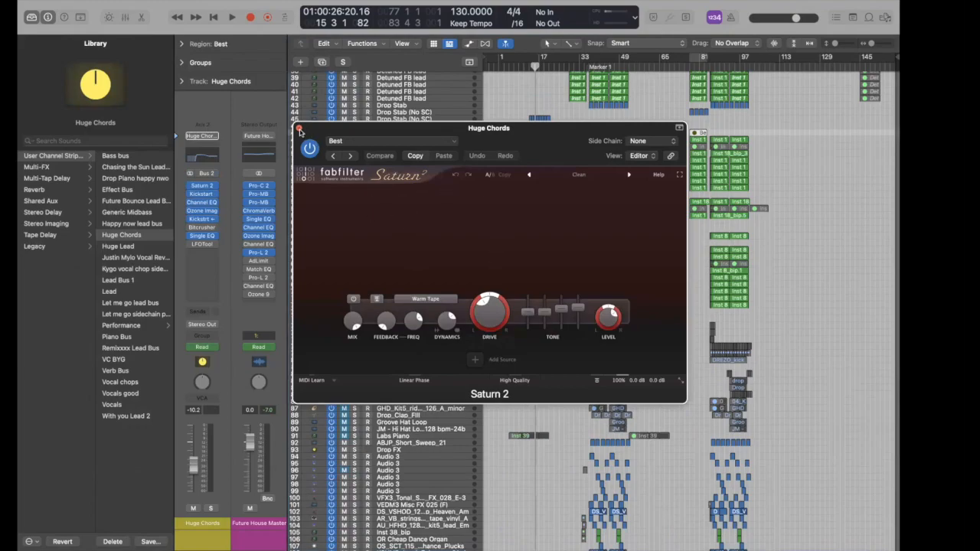
{"action": "left_click", "coordinate": [299, 129]}
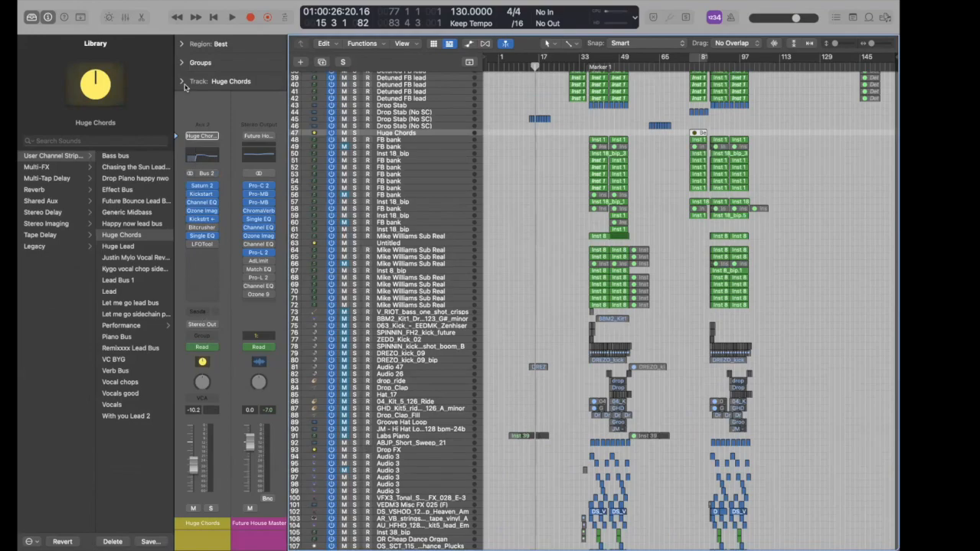
{"action": "left_click", "coordinate": [434, 161]}
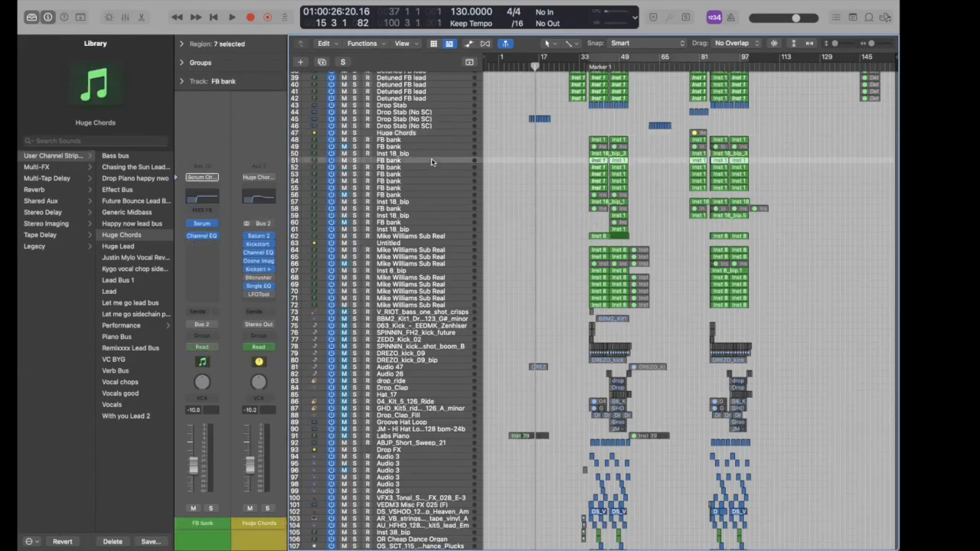
{"action": "left_click", "coordinate": [430, 176]}
{"action": "left_click", "coordinate": [427, 187]}
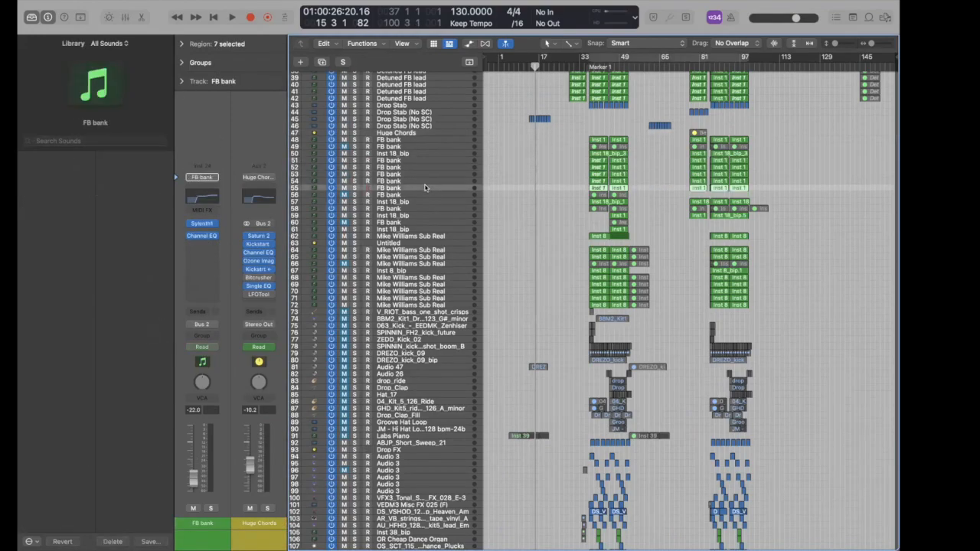
{"action": "left_click", "coordinate": [409, 209]}
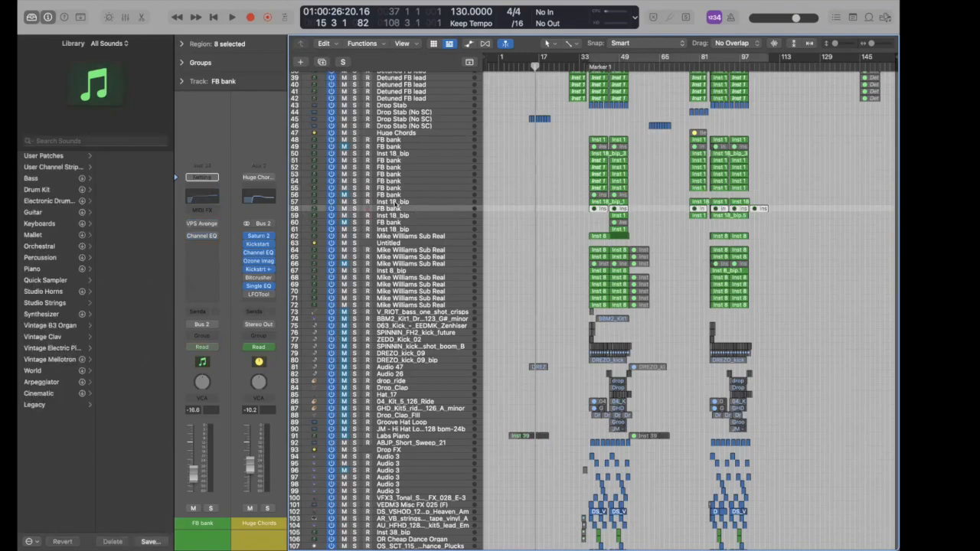
{"action": "left_click", "coordinate": [390, 154]}
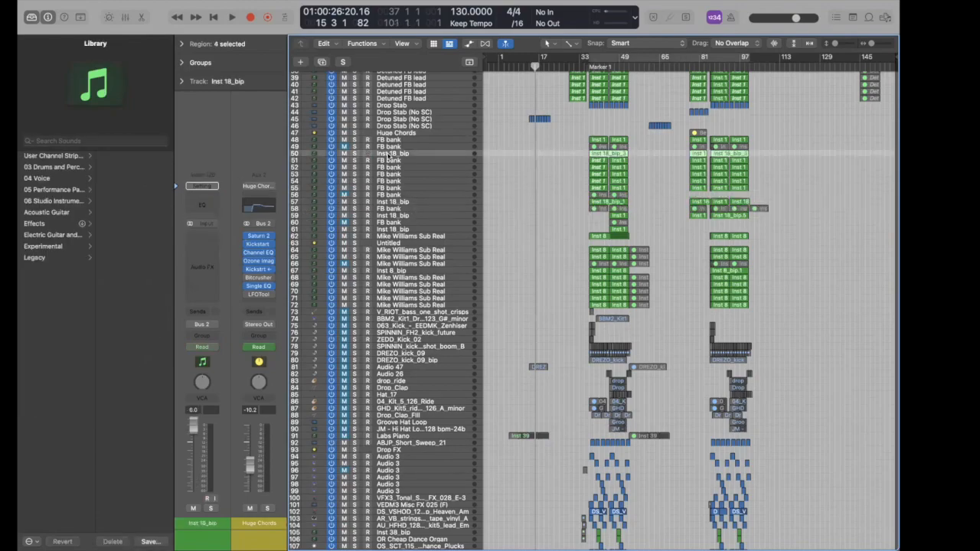
{"action": "left_click", "coordinate": [389, 167]}
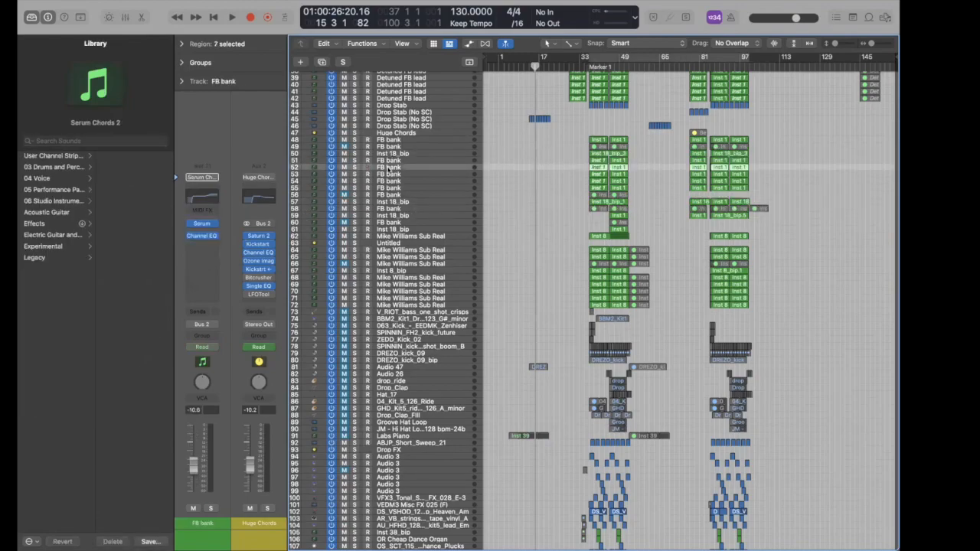
{"action": "left_click", "coordinate": [205, 225]}
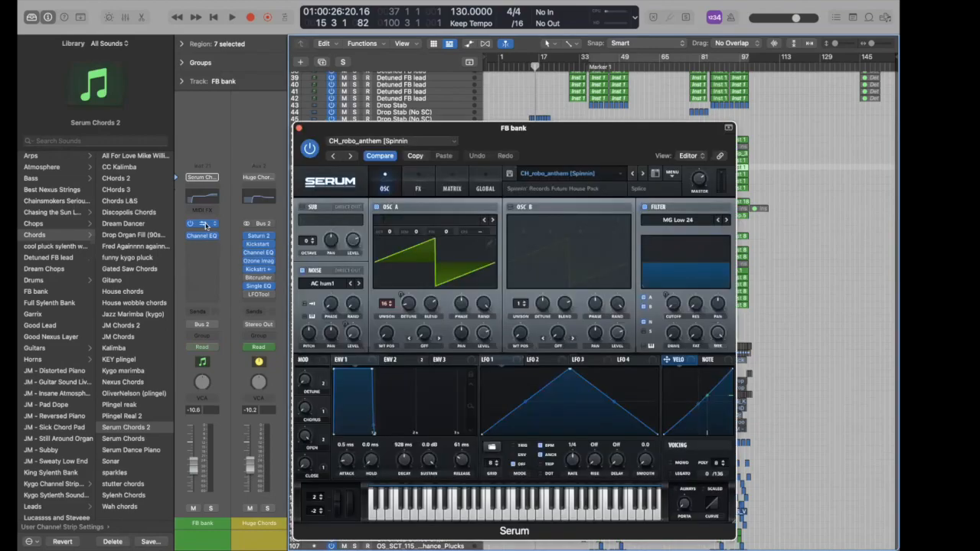
{"action": "left_click", "coordinate": [205, 225]}
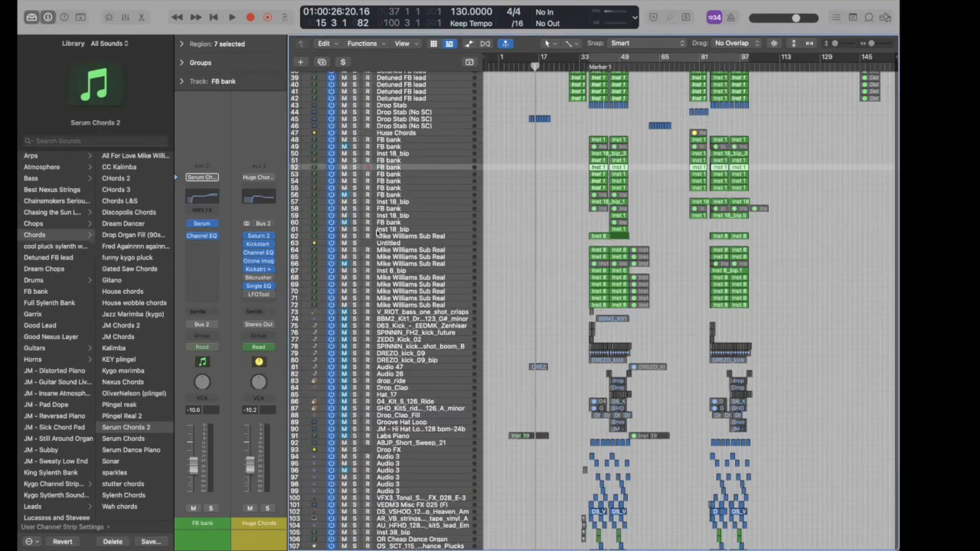
{"action": "left_click", "coordinate": [379, 230]}
{"action": "left_click", "coordinate": [387, 217]}
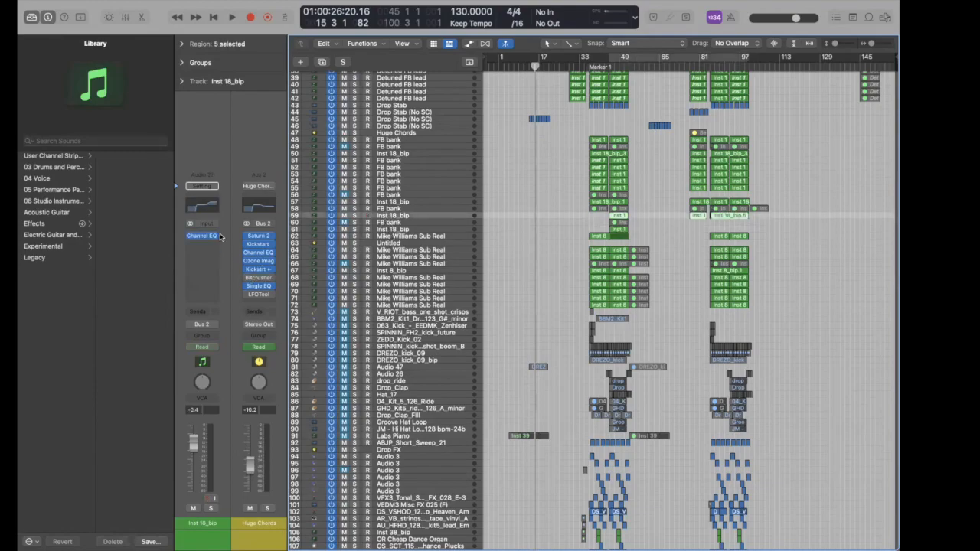
{"action": "left_click", "coordinate": [381, 230]}
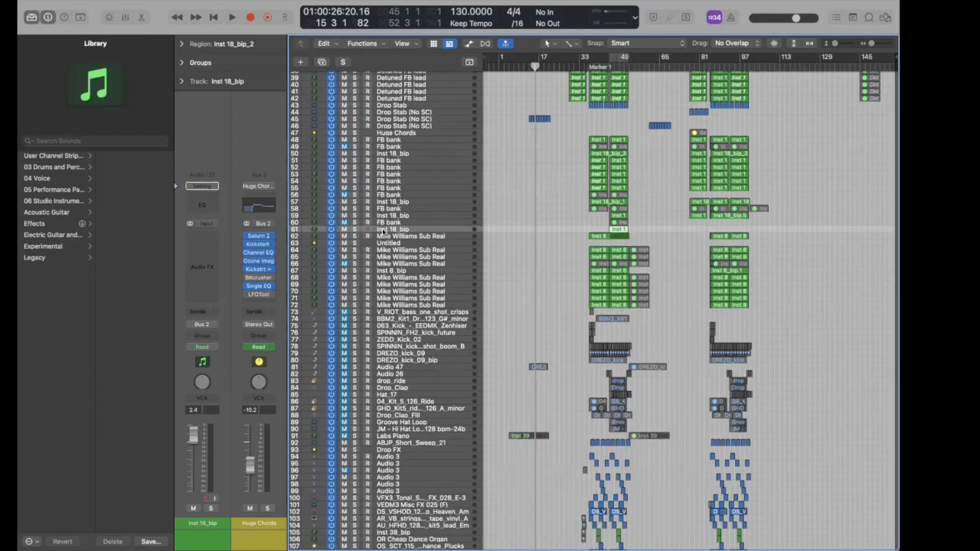
- Scroll to the top tracks and zoom the timeline in around bars 25–49
{"action": "scroll", "coordinate": [559, 329], "scroll_direction": "up", "scroll_amount": 5}
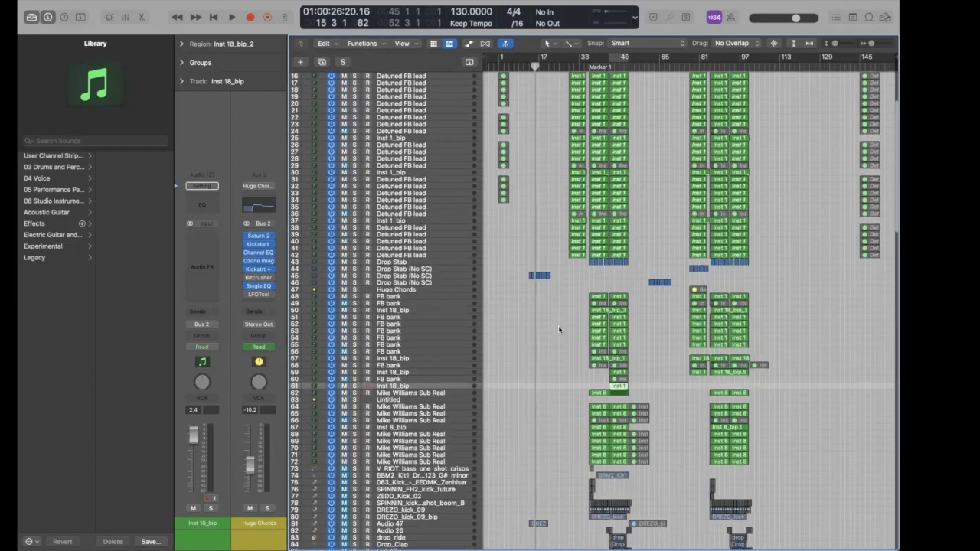
{"action": "scroll", "coordinate": [568, 408], "scroll_direction": "up", "scroll_amount": 3}
{"action": "left_click", "coordinate": [557, 365]}
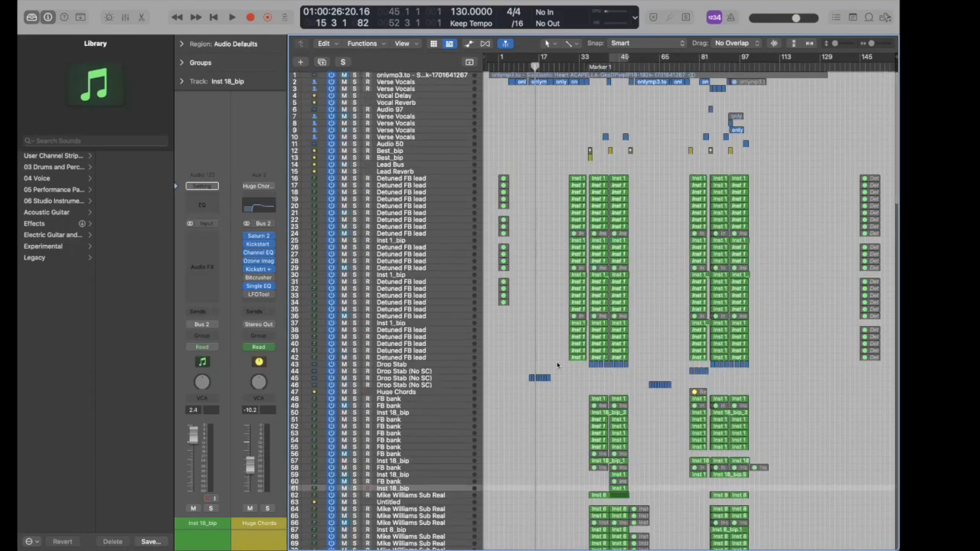
{"action": "key", "text": "super+Right"}
{"action": "key", "text": "super+Right"}
{"action": "key", "text": "super+Right"}
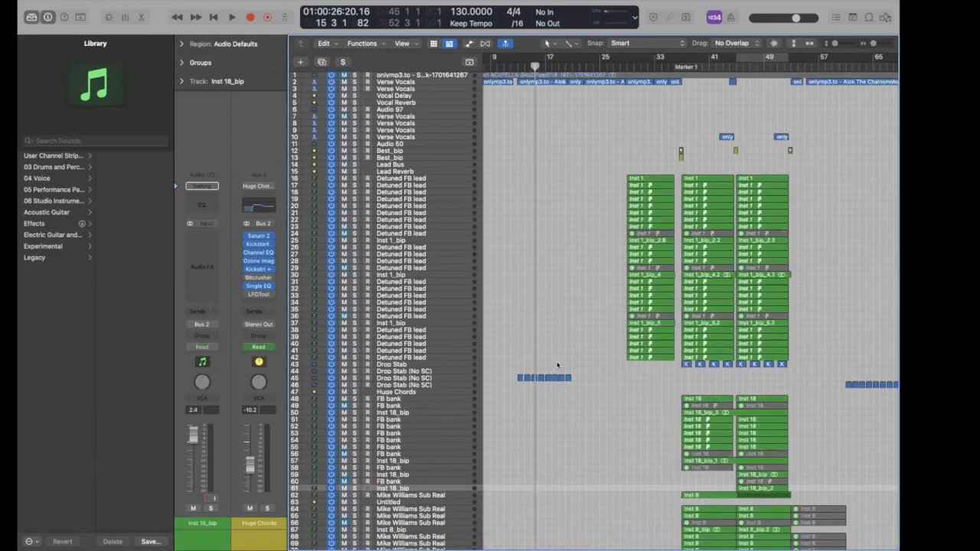
{"action": "key", "text": "super+Right"}
{"action": "key", "text": "super+Right"}
{"action": "scroll", "coordinate": [602, 348], "scroll_direction": "right", "scroll_amount": 5}
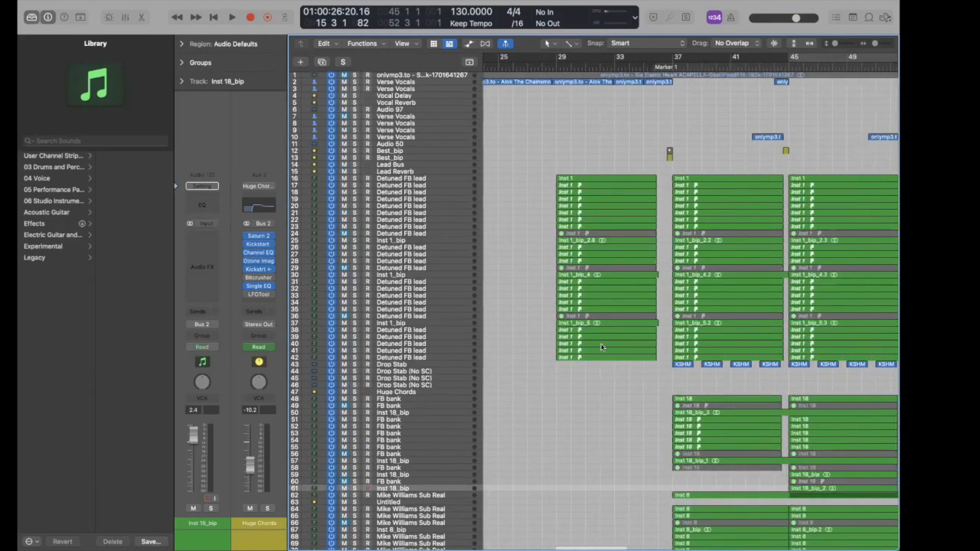
- Marquee the bar 37–45 regions, then select the Lead Bus track to show its plugin chain
{"action": "left_click_drag", "start_coordinate": [661, 167], "coordinate": [686, 357]}
{"action": "left_click_drag", "start_coordinate": [684, 159], "coordinate": [681, 355]}
{"action": "left_click", "coordinate": [655, 341]}
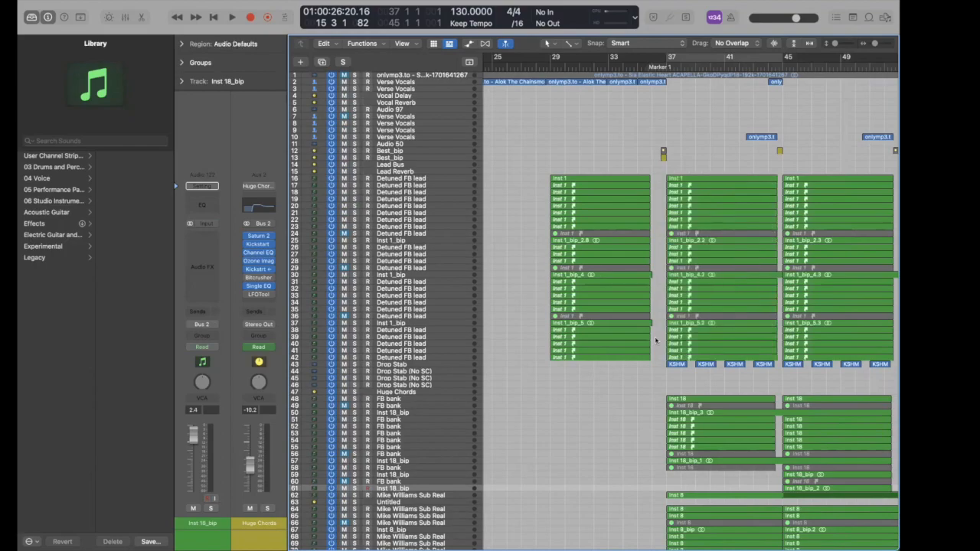
{"action": "left_click", "coordinate": [384, 166]}
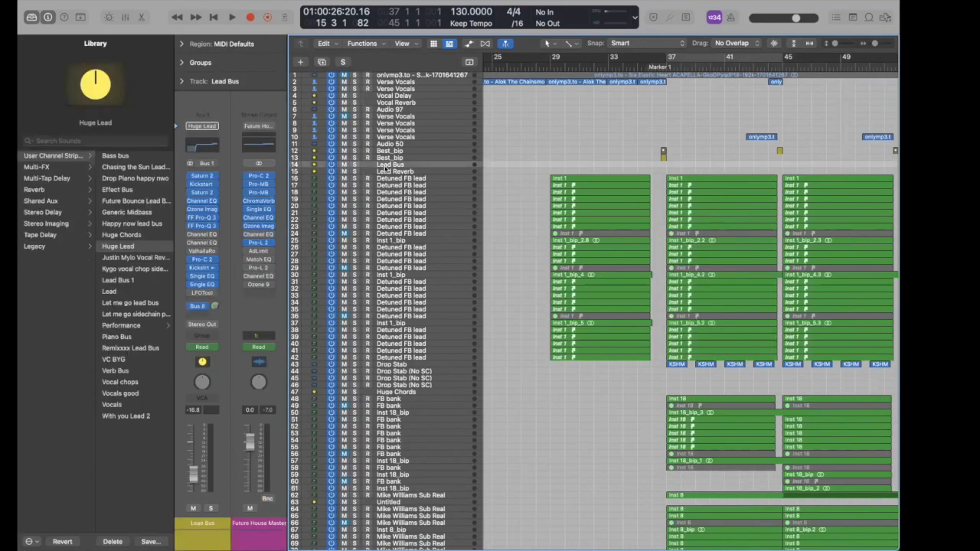
{"action": "left_click", "coordinate": [202, 176]}
{"action": "left_click", "coordinate": [203, 176]}
{"action": "left_click", "coordinate": [413, 193]}
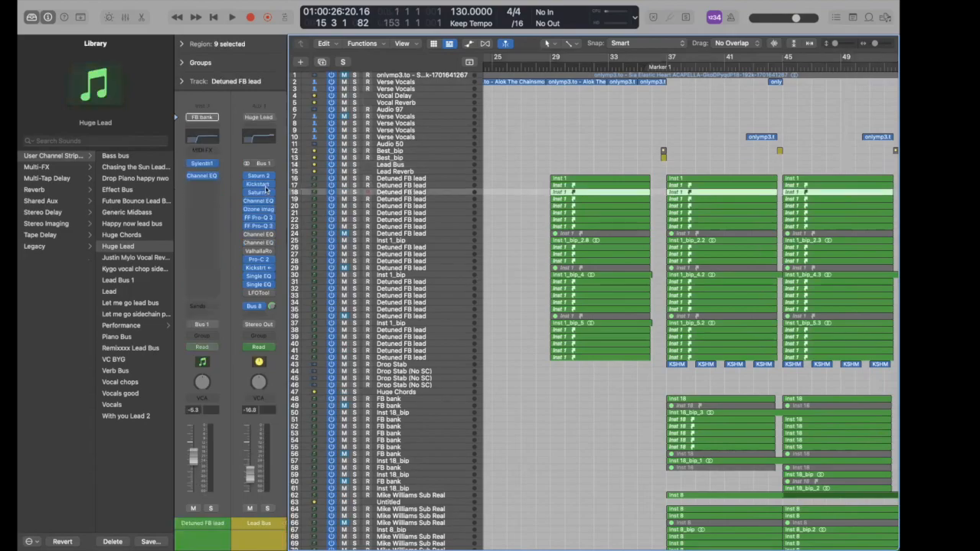
{"action": "left_click", "coordinate": [400, 287]}
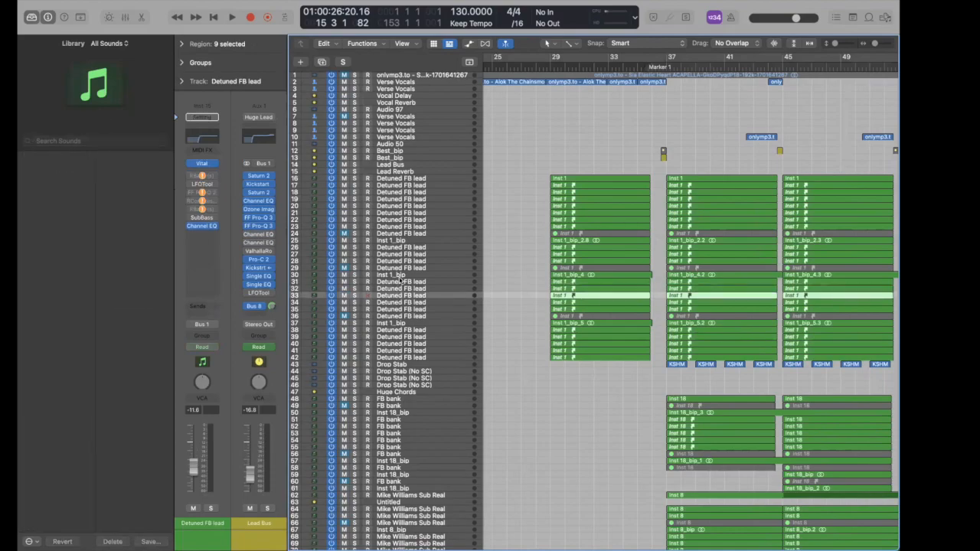
{"action": "left_click", "coordinate": [399, 281]}
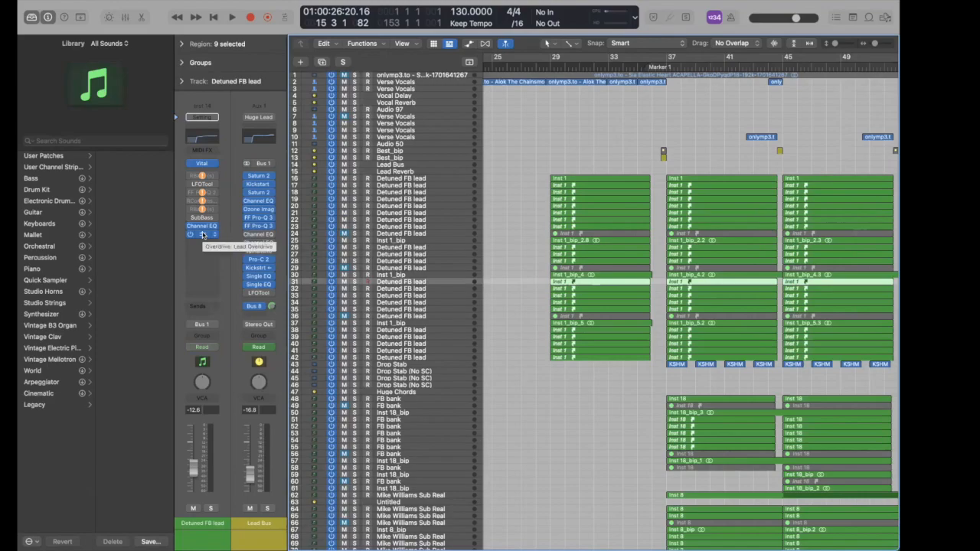
{"action": "left_click", "coordinate": [509, 206]}
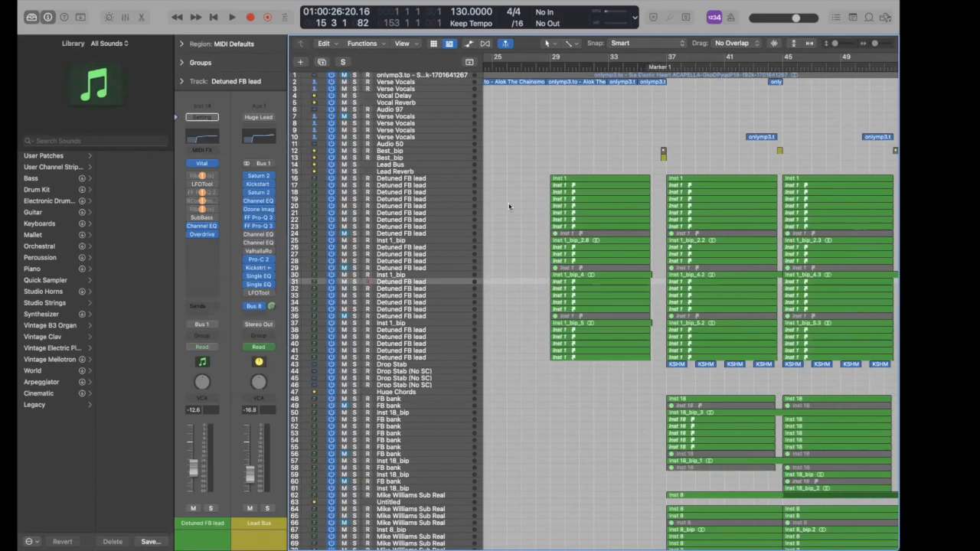
{"action": "left_click", "coordinate": [382, 164]}
{"action": "scroll", "coordinate": [534, 177], "scroll_direction": "up", "scroll_amount": 2}
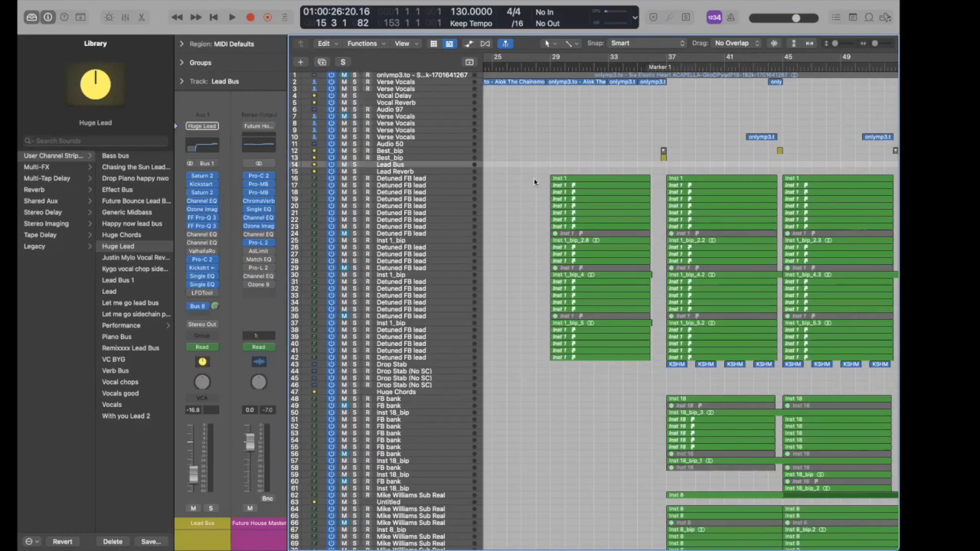
- Look over the Reese Biggg, Inst 18_bip, Detuned FB lead and Inst 1_bip tracks
{"action": "scroll", "coordinate": [534, 181], "scroll_direction": "down", "scroll_amount": 20}
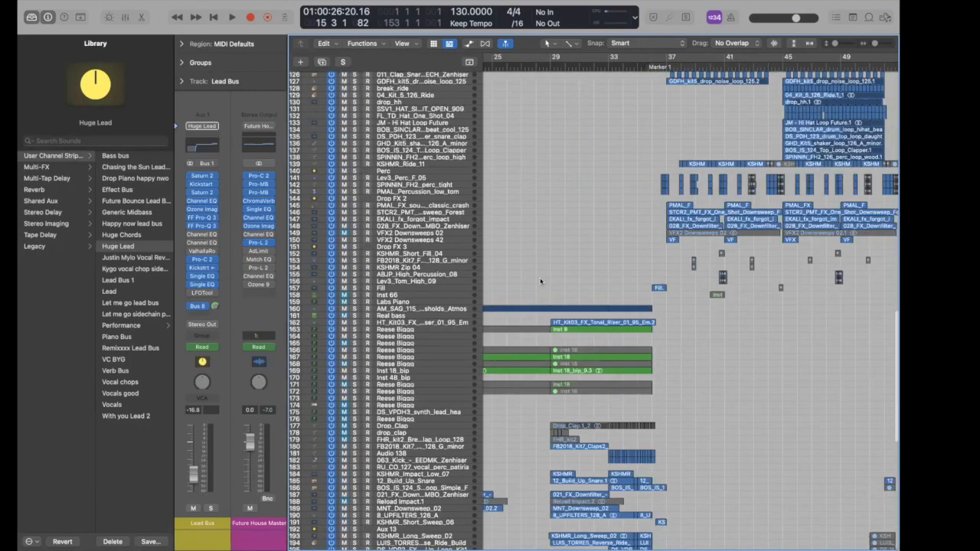
{"action": "scroll", "coordinate": [440, 134], "scroll_direction": "down", "scroll_amount": 6}
{"action": "left_click", "coordinate": [441, 117]}
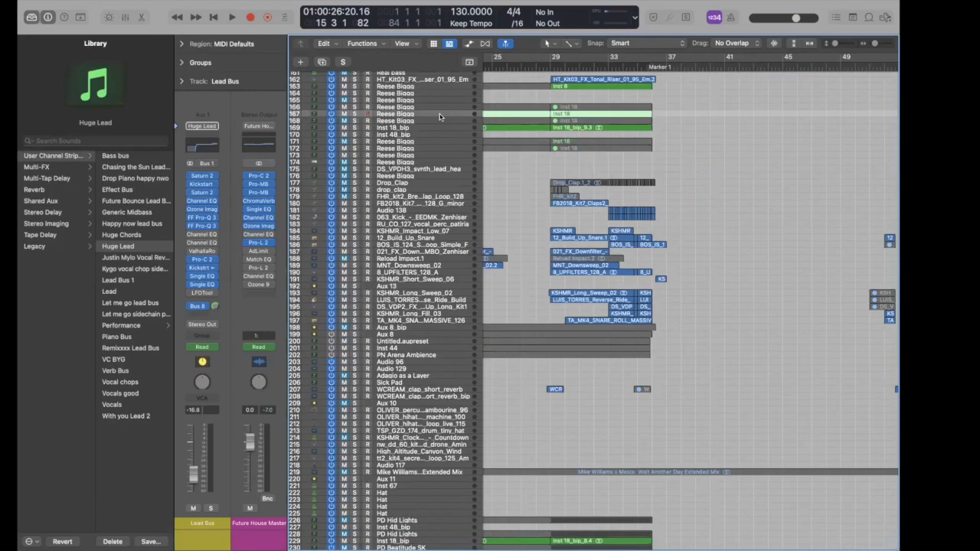
{"action": "scroll", "coordinate": [440, 119], "scroll_direction": "up", "scroll_amount": 3}
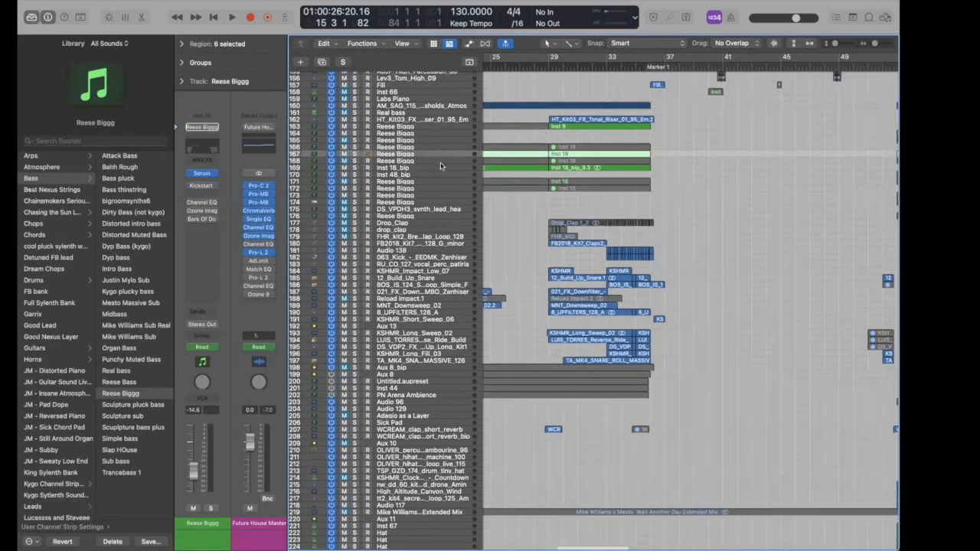
{"action": "left_click", "coordinate": [442, 169]}
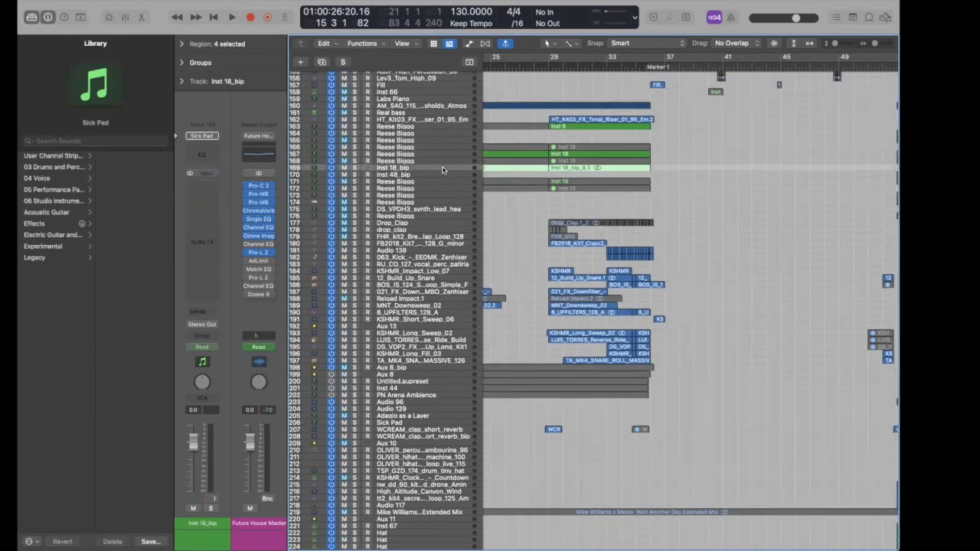
{"action": "scroll", "coordinate": [452, 239], "scroll_direction": "up", "scroll_amount": 20}
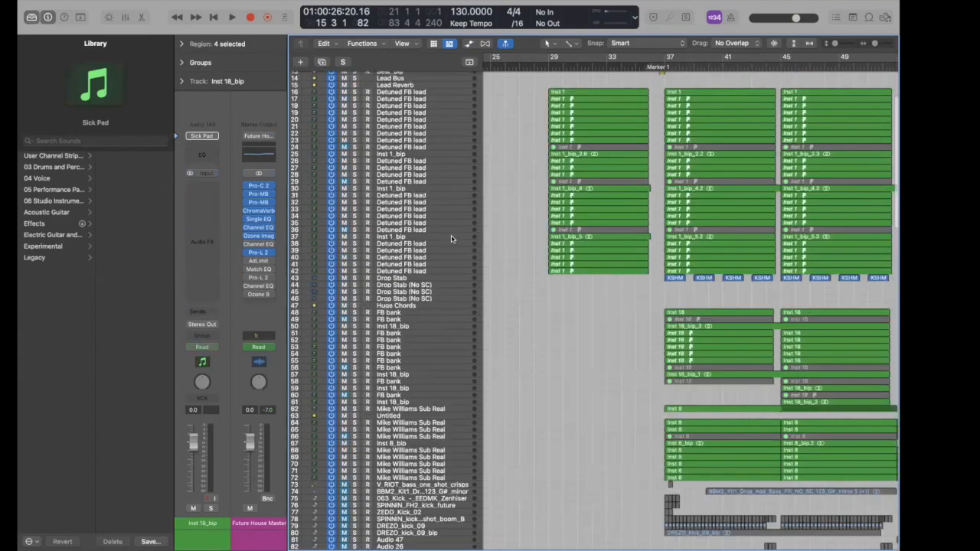
{"action": "scroll", "coordinate": [406, 133], "scroll_direction": "up", "scroll_amount": 1}
{"action": "left_click", "coordinate": [405, 135]}
{"action": "left_click", "coordinate": [415, 215]}
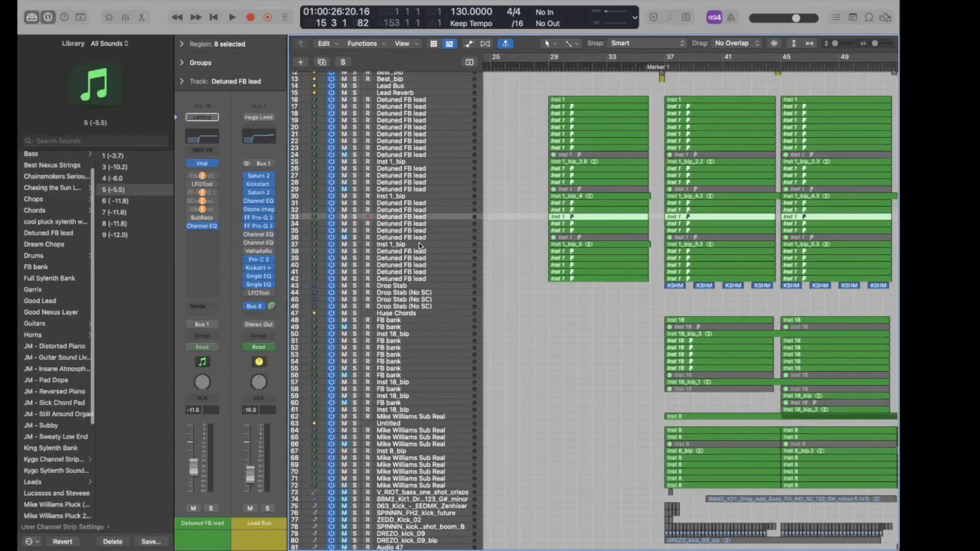
{"action": "left_click", "coordinate": [419, 244]}
- Check the Detuned FB lead and Mike Williams Sub Real tracks, then select the Lead Bus
{"action": "scroll", "coordinate": [420, 244], "scroll_direction": "down", "scroll_amount": 4}
{"action": "scroll", "coordinate": [419, 245], "scroll_direction": "down", "scroll_amount": 8}
{"action": "scroll", "coordinate": [374, 116], "scroll_direction": "up", "scroll_amount": 9}
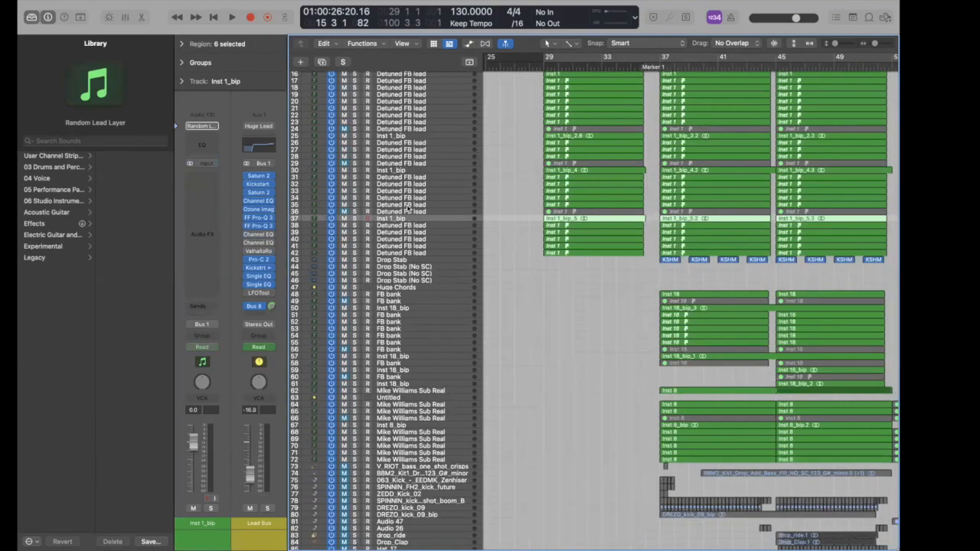
{"action": "left_click", "coordinate": [408, 210]}
{"action": "scroll", "coordinate": [417, 229], "scroll_direction": "down", "scroll_amount": 10}
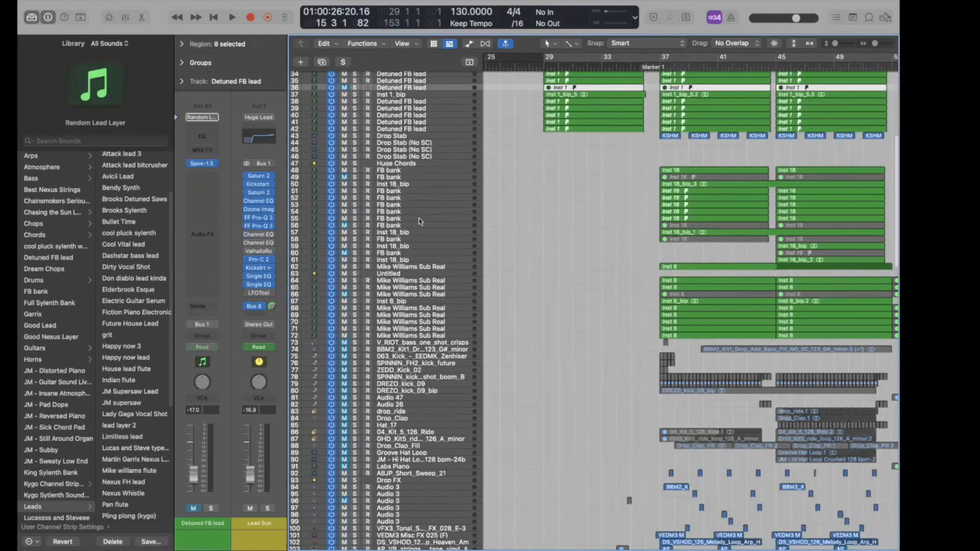
{"action": "left_click", "coordinate": [420, 238]}
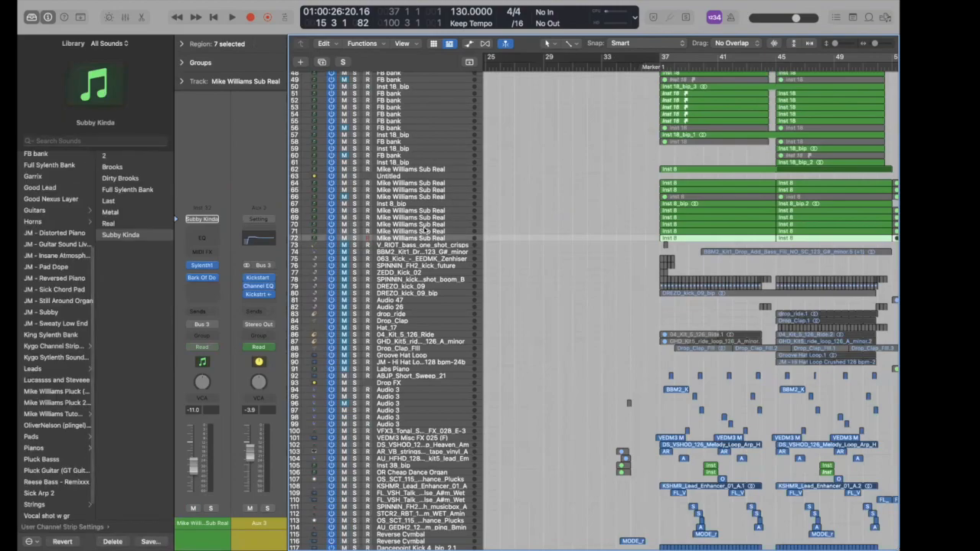
{"action": "left_click", "coordinate": [423, 225]}
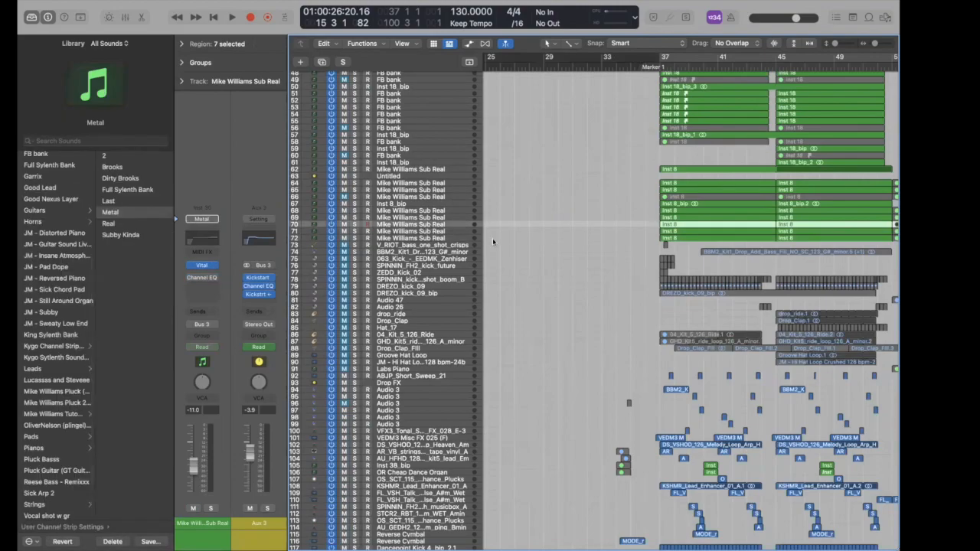
{"action": "scroll", "coordinate": [547, 298], "scroll_direction": "down", "scroll_amount": 1}
{"action": "scroll", "coordinate": [547, 298], "scroll_direction": "up", "scroll_amount": 10}
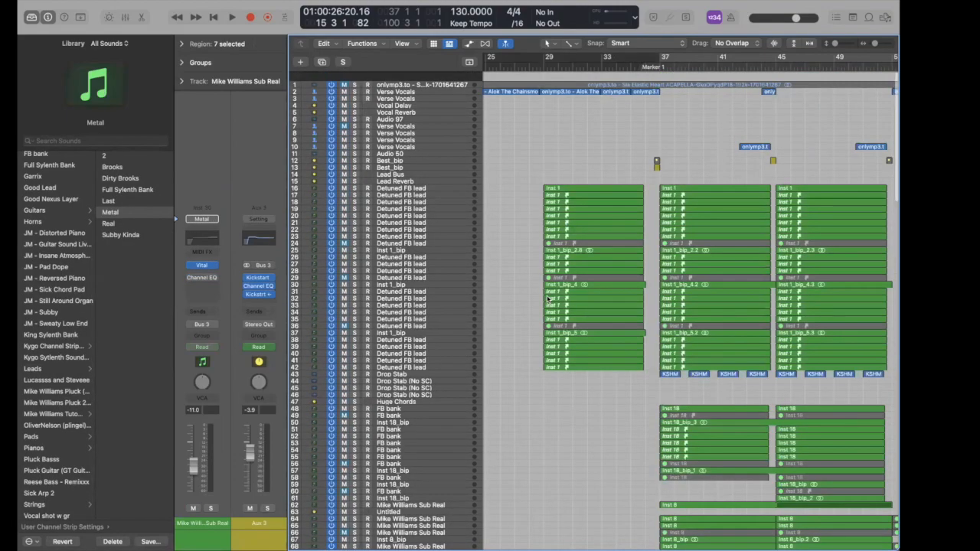
{"action": "scroll", "coordinate": [509, 257], "scroll_direction": "down", "scroll_amount": 1}
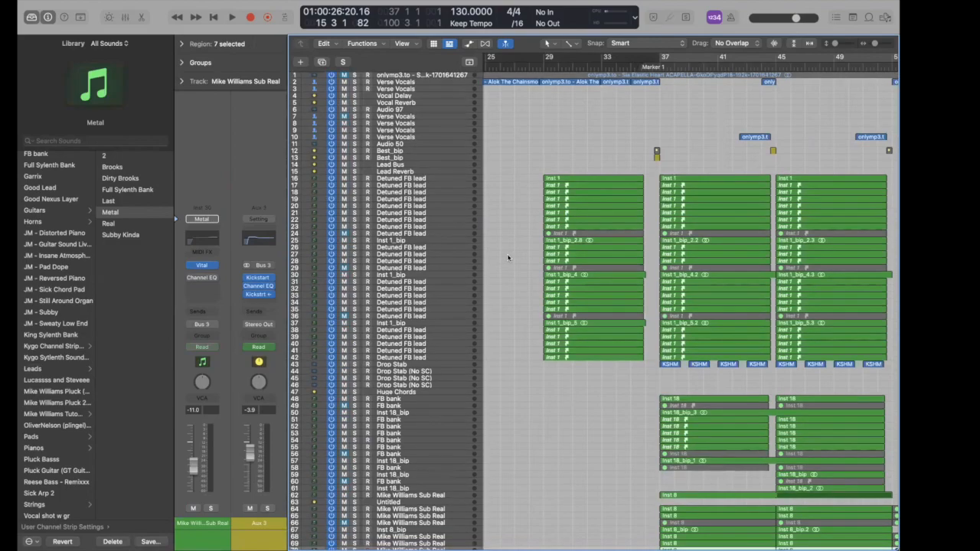
{"action": "left_click", "coordinate": [411, 166]}
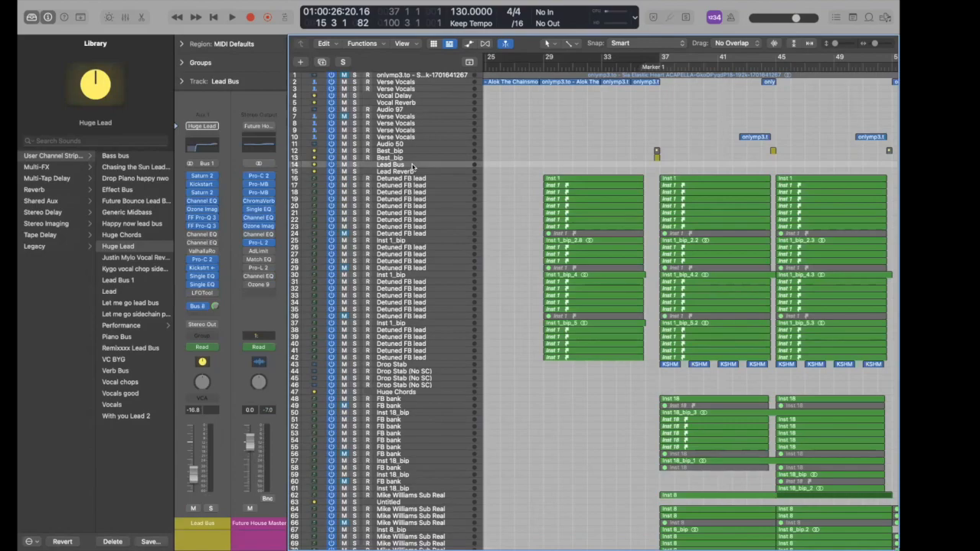
- Inspect the master's Pro-C 2 and the first Pro-MB's Band 1 compression settings
{"action": "left_click", "coordinate": [263, 176]}
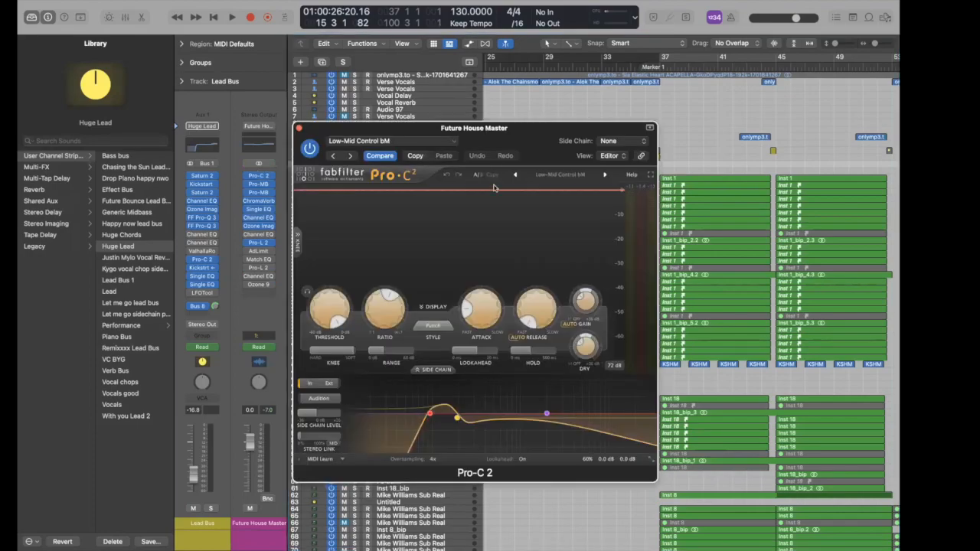
{"action": "left_click_drag", "start_coordinate": [493, 130], "coordinate": [525, 74]}
{"action": "left_click", "coordinate": [328, 71]}
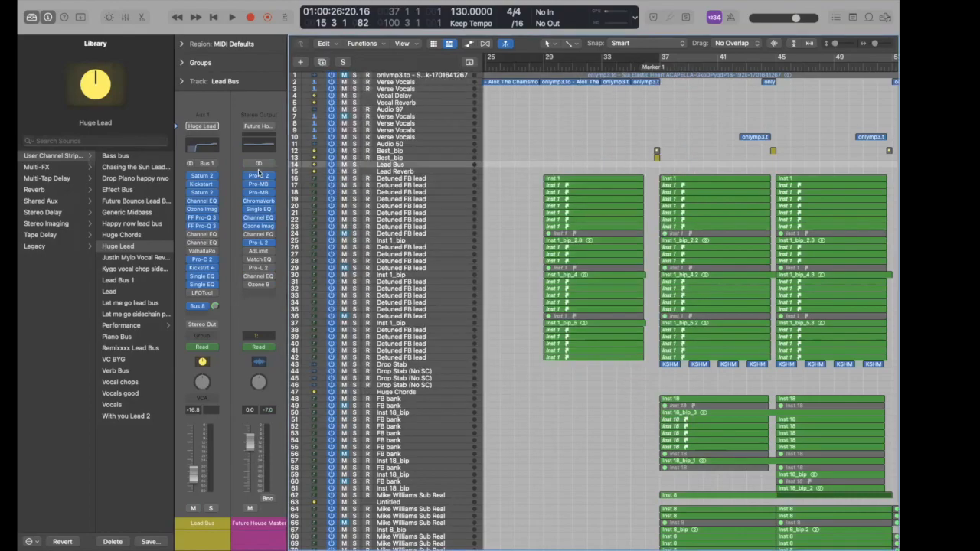
{"action": "left_click", "coordinate": [259, 184]}
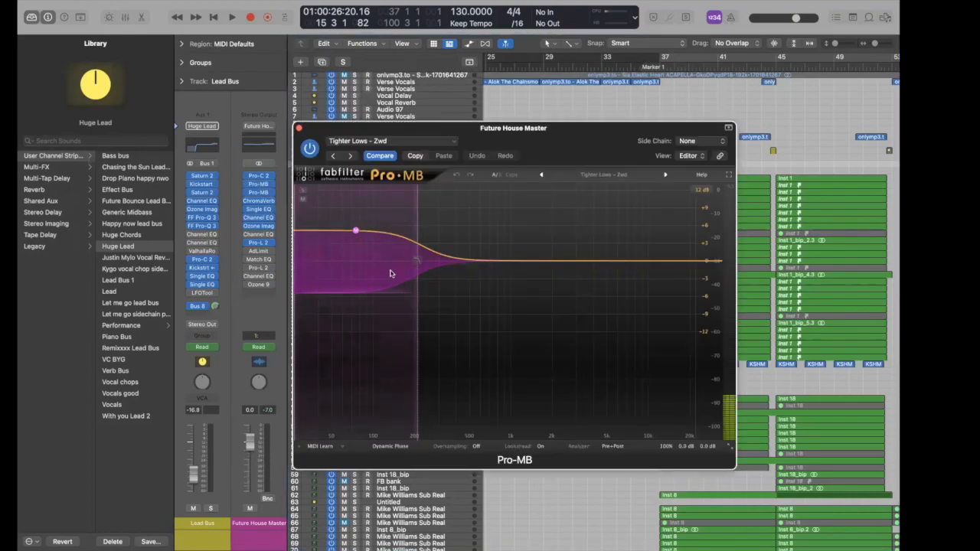
{"action": "left_click", "coordinate": [356, 231]}
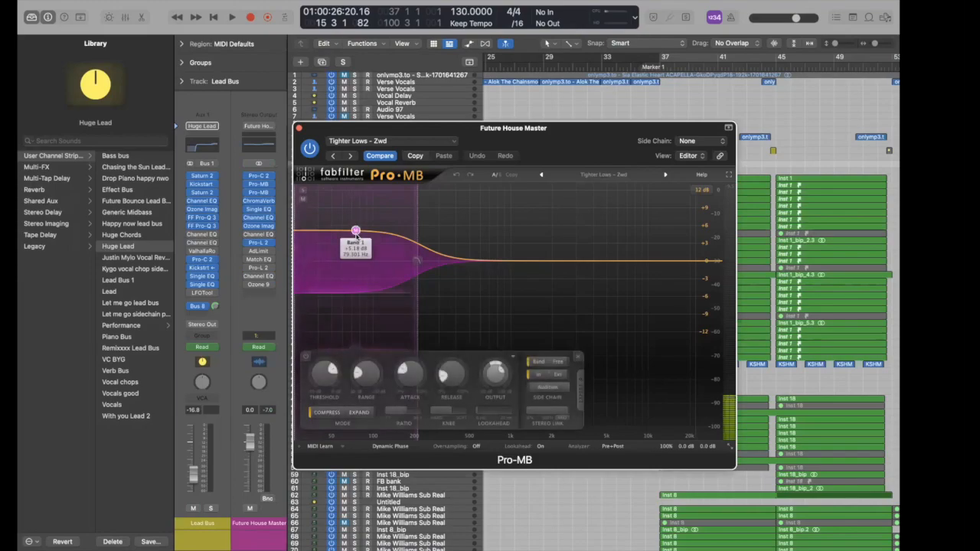
{"action": "left_click", "coordinate": [299, 128]}
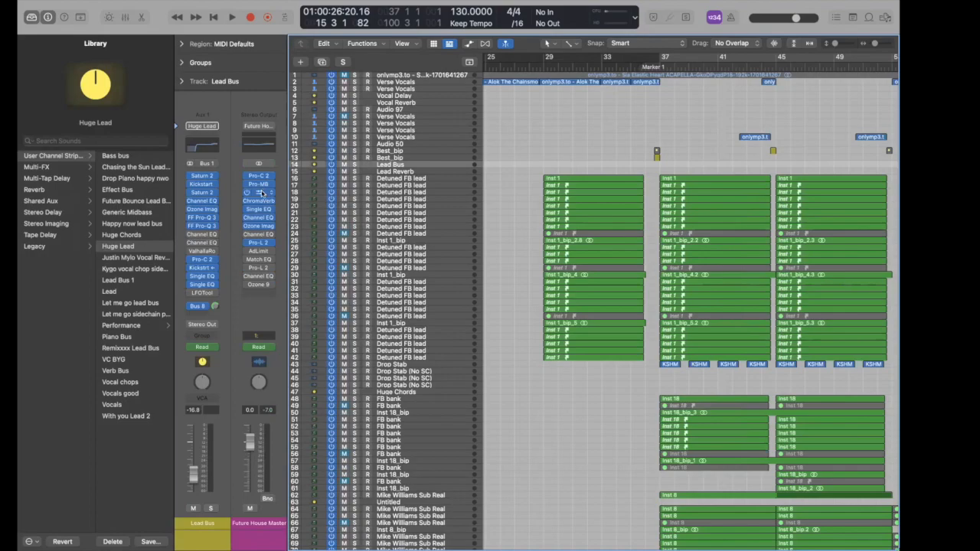
- Browse the second Pro-MB's preset list without changing the preset
{"action": "left_click", "coordinate": [261, 192]}
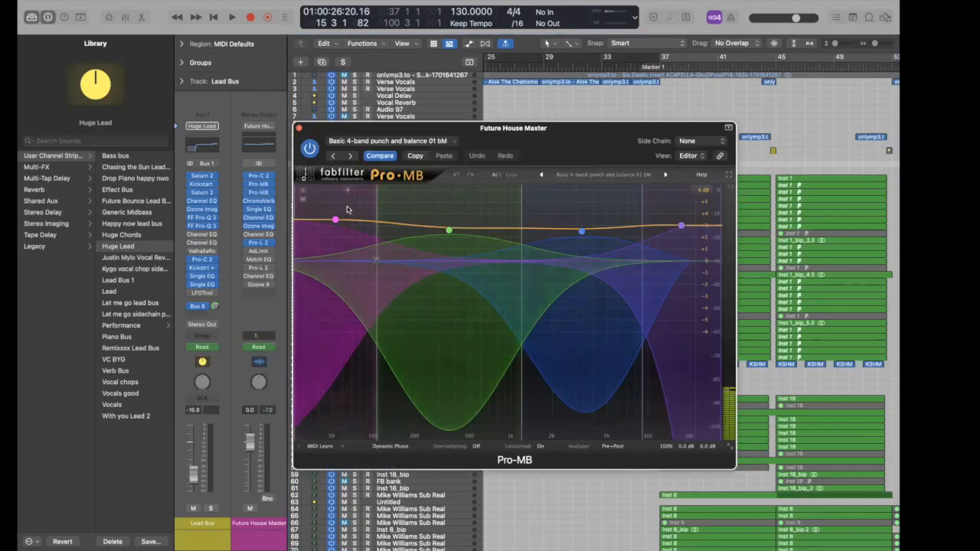
{"action": "left_click", "coordinate": [632, 182]}
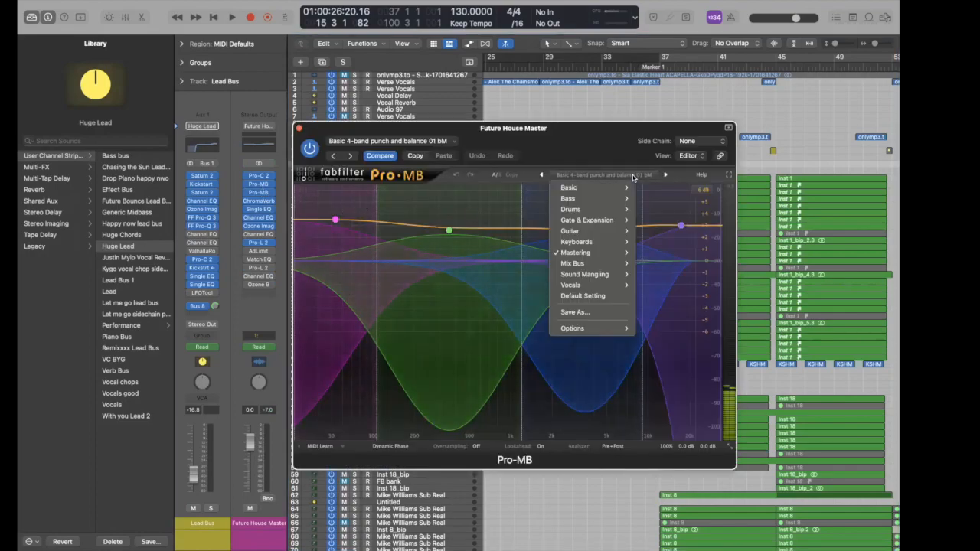
{"action": "mouse_move", "coordinate": [604, 254]}
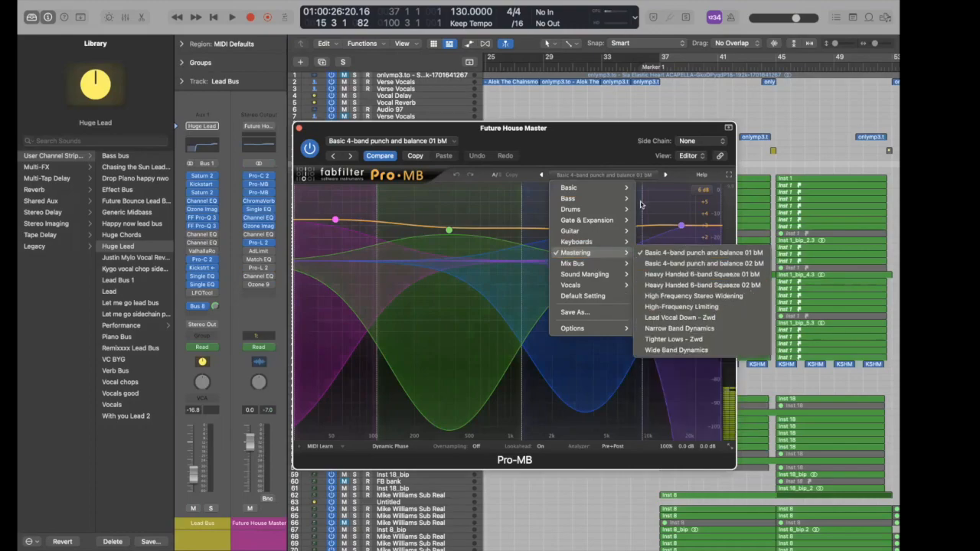
{"action": "left_click", "coordinate": [565, 137]}
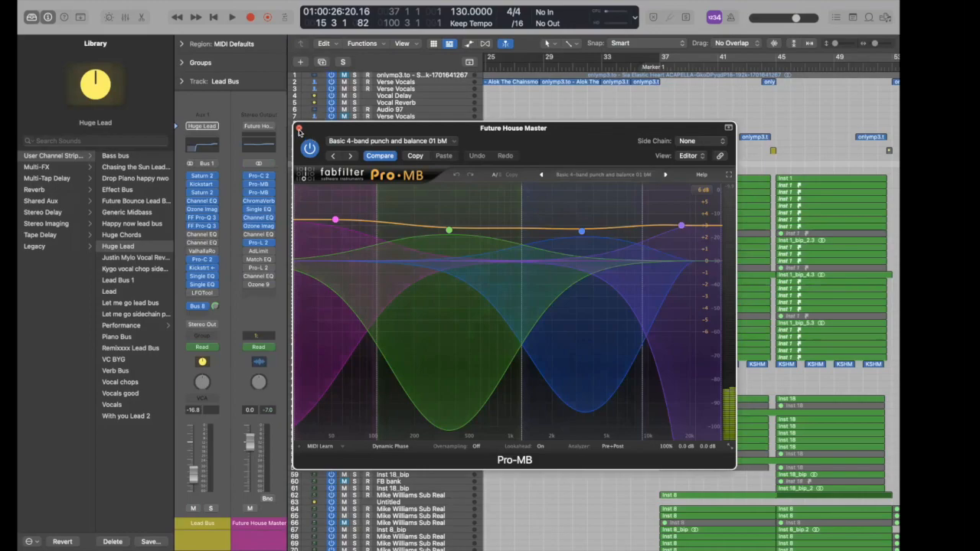
{"action": "left_click", "coordinate": [298, 130]}
- Inspect ChromaVerb, Single Band EQ and Ozone Imager 2 on the master, then close all three
{"action": "left_click", "coordinate": [258, 201]}
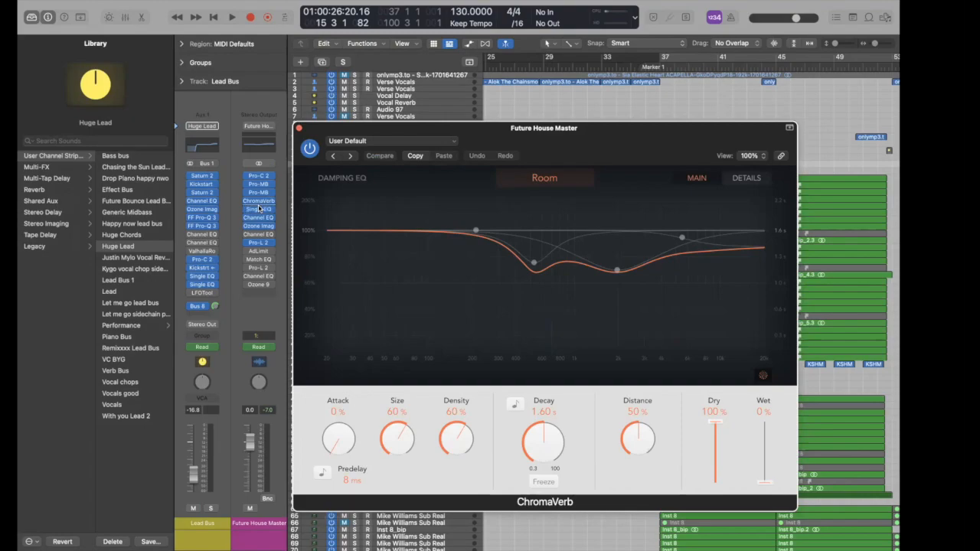
{"action": "left_click", "coordinate": [259, 209]}
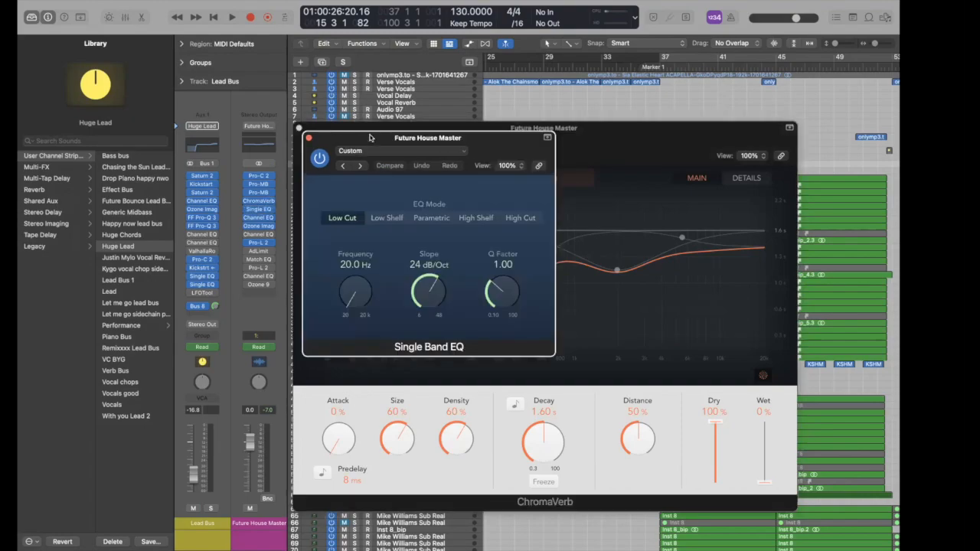
{"action": "left_click_drag", "start_coordinate": [371, 139], "coordinate": [604, 140]}
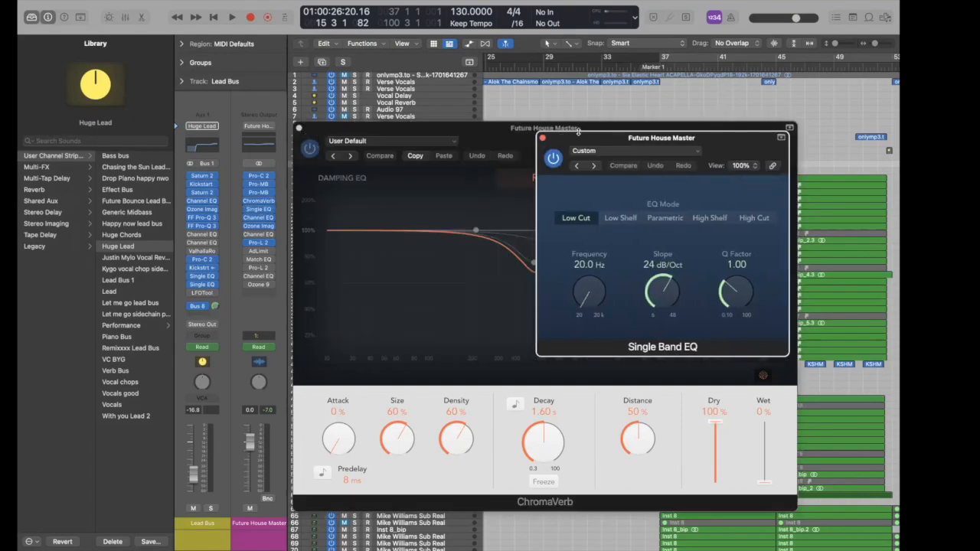
{"action": "left_click", "coordinate": [271, 227]}
{"action": "left_click_drag", "start_coordinate": [491, 139], "coordinate": [484, 139]}
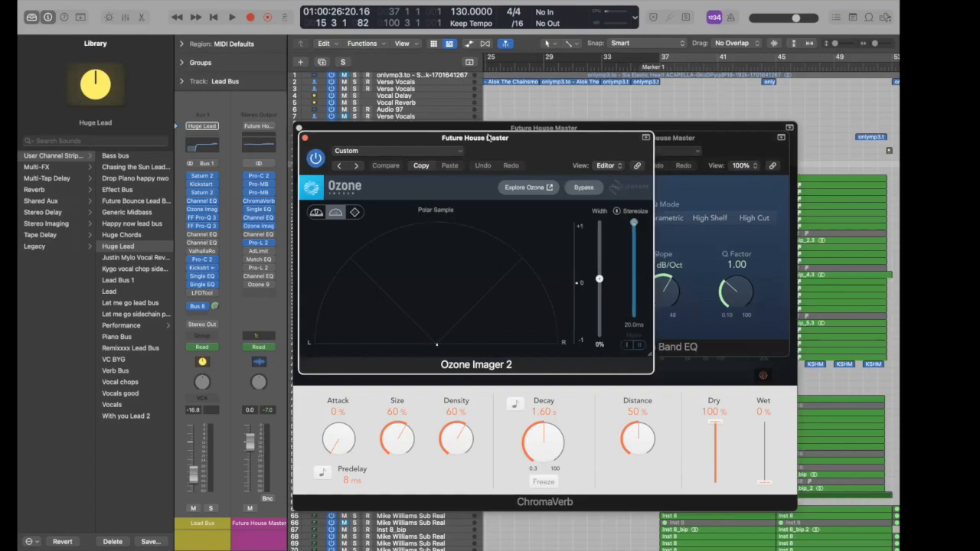
{"action": "left_click", "coordinate": [302, 136]}
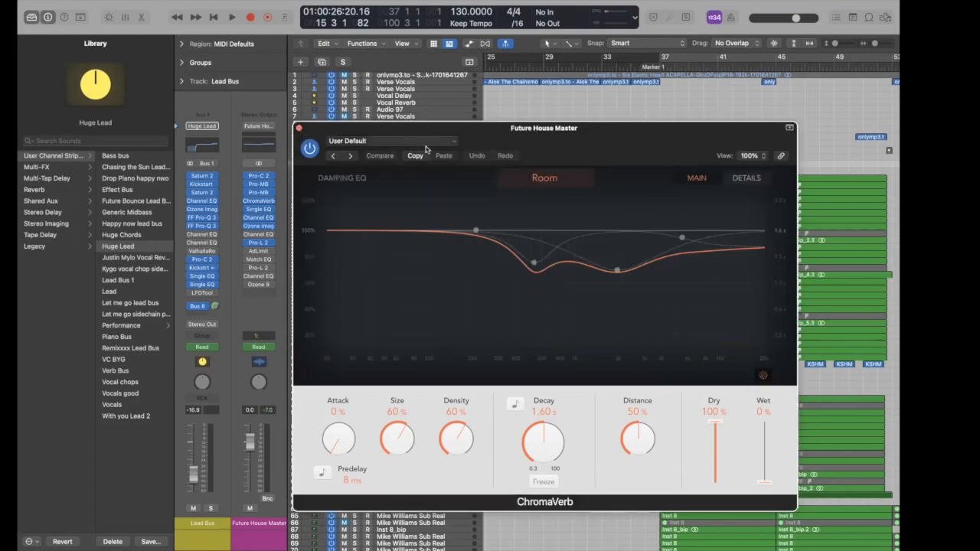
{"action": "left_click", "coordinate": [300, 129]}
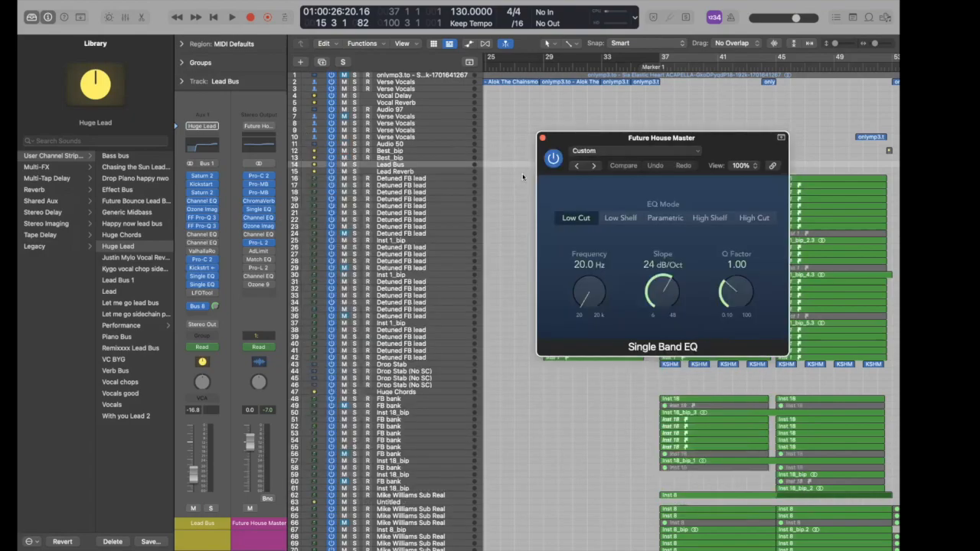
{"action": "left_click", "coordinate": [542, 137]}
- Show track automation, select Future House Master, and place the playhead near bar 32
{"action": "scroll", "coordinate": [542, 141], "scroll_direction": "down", "scroll_amount": 5}
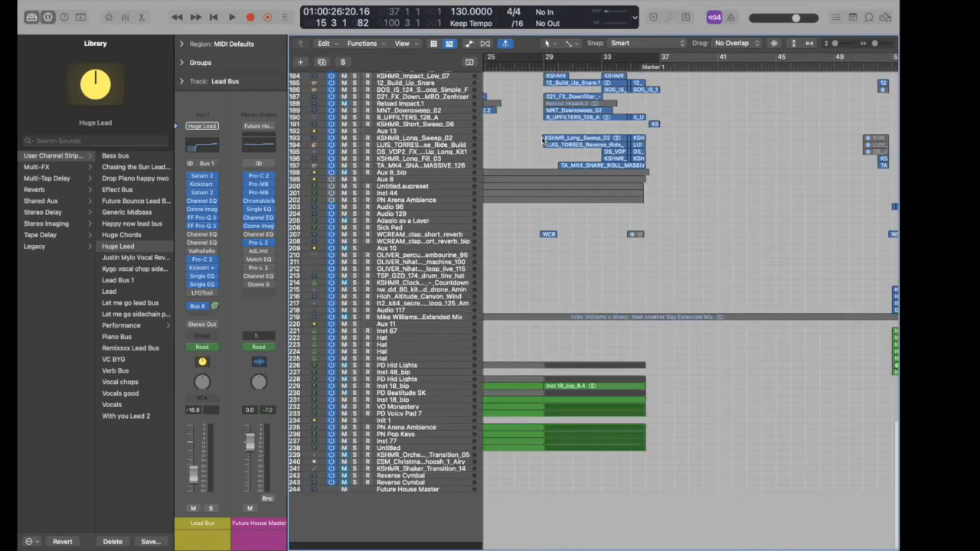
{"action": "key", "text": "super+Down"}
{"action": "key", "text": "a"}
{"action": "scroll", "coordinate": [597, 469], "scroll_direction": "down", "scroll_amount": 10}
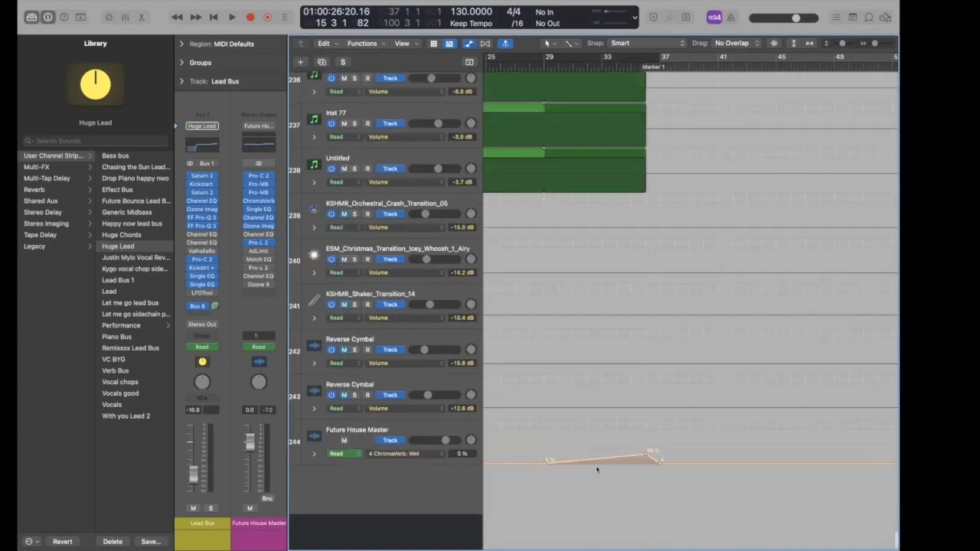
{"action": "left_click", "coordinate": [308, 490]}
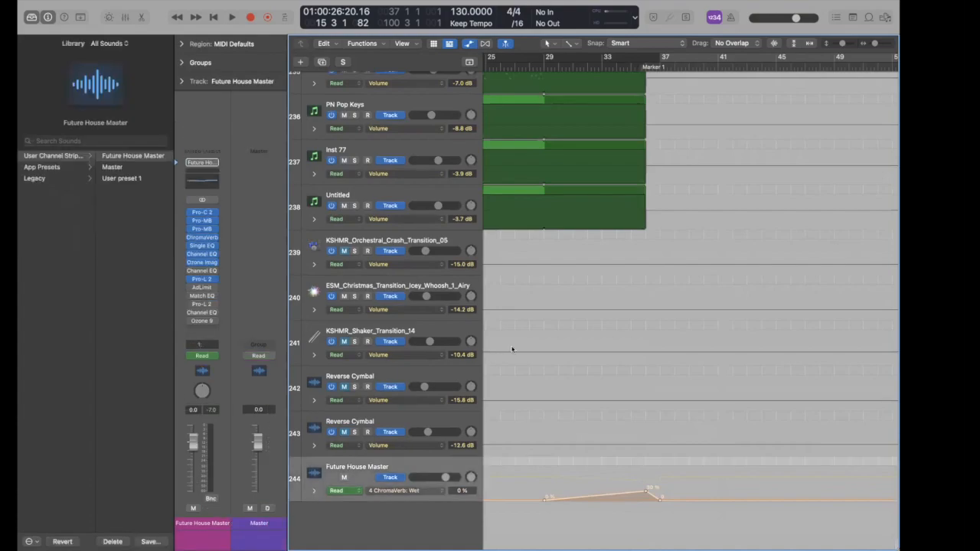
{"action": "left_click", "coordinate": [594, 66]}
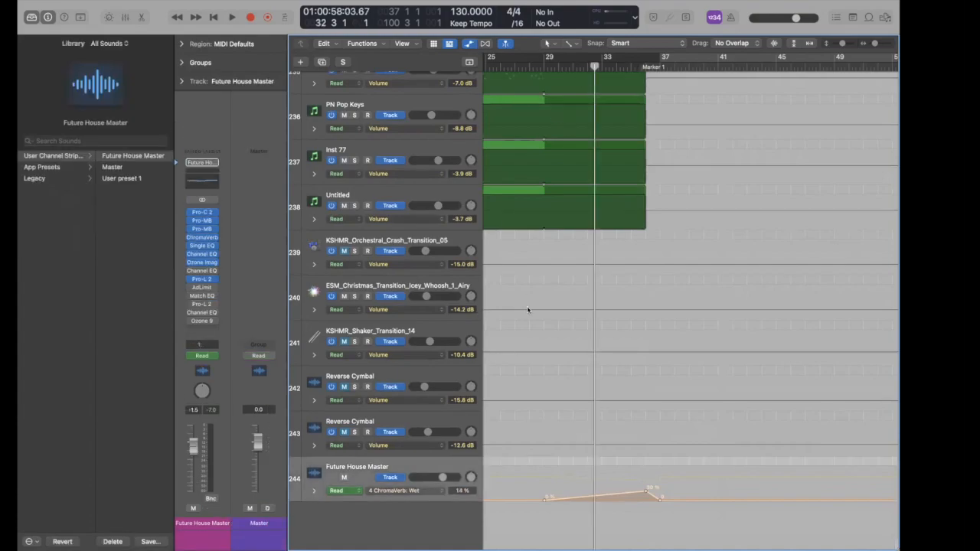
- Set the master's automation lane to 3 Pro-MB: Band 1 Low Crossover
{"action": "left_click", "coordinate": [314, 490]}
{"action": "left_click", "coordinate": [379, 491]}
{"action": "left_click", "coordinate": [404, 502]}
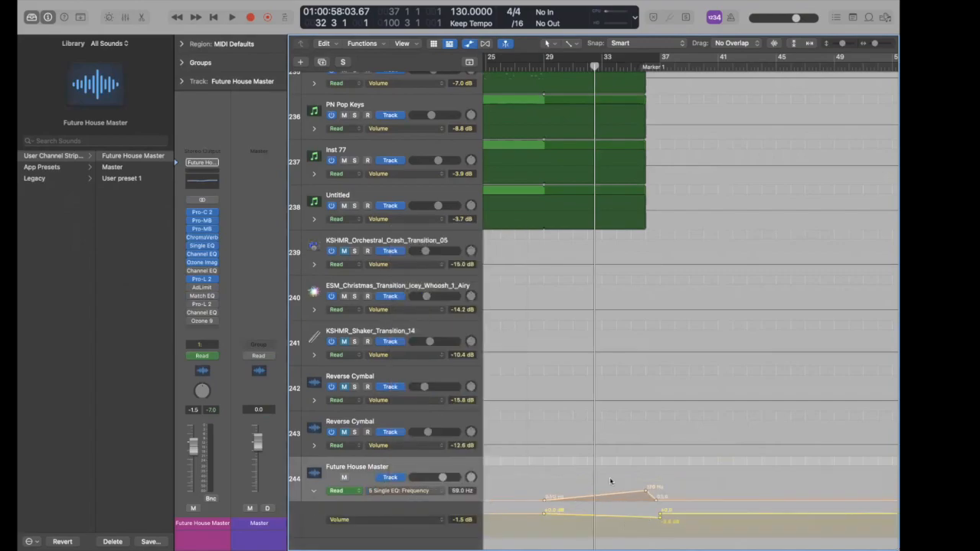
{"action": "left_click", "coordinate": [417, 492]}
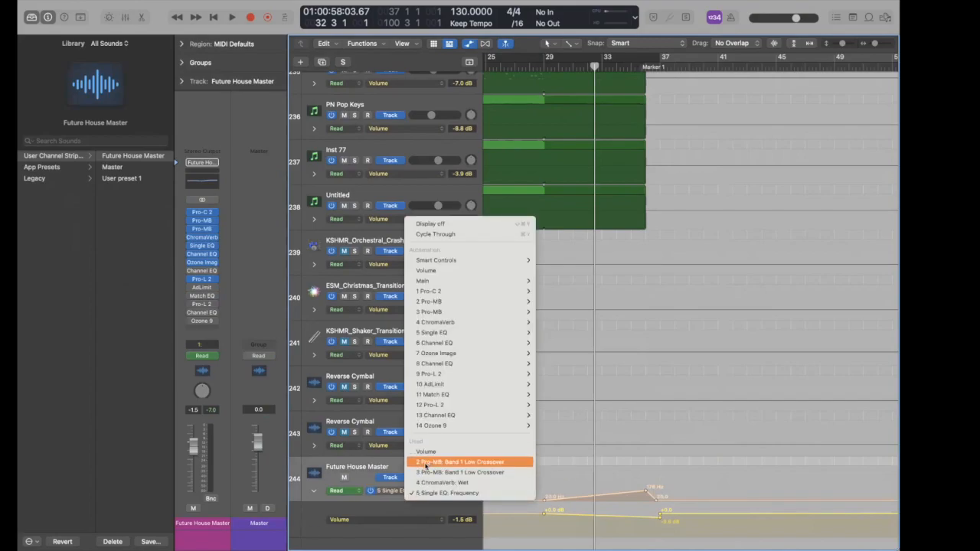
{"action": "left_click", "coordinate": [430, 462]}
{"action": "left_click", "coordinate": [417, 491]}
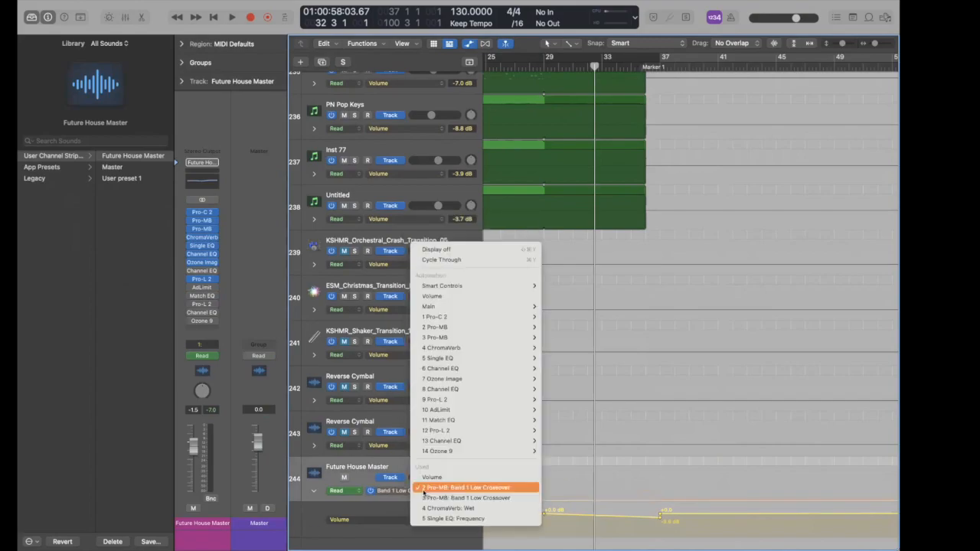
{"action": "left_click", "coordinate": [429, 498]}
- Review the lane's parameter list, then collapse and hide the automation view
{"action": "key", "text": "super+Left"}
{"action": "key", "text": "super+Left"}
{"action": "key", "text": "super+Left"}
{"action": "key", "text": "super+Left"}
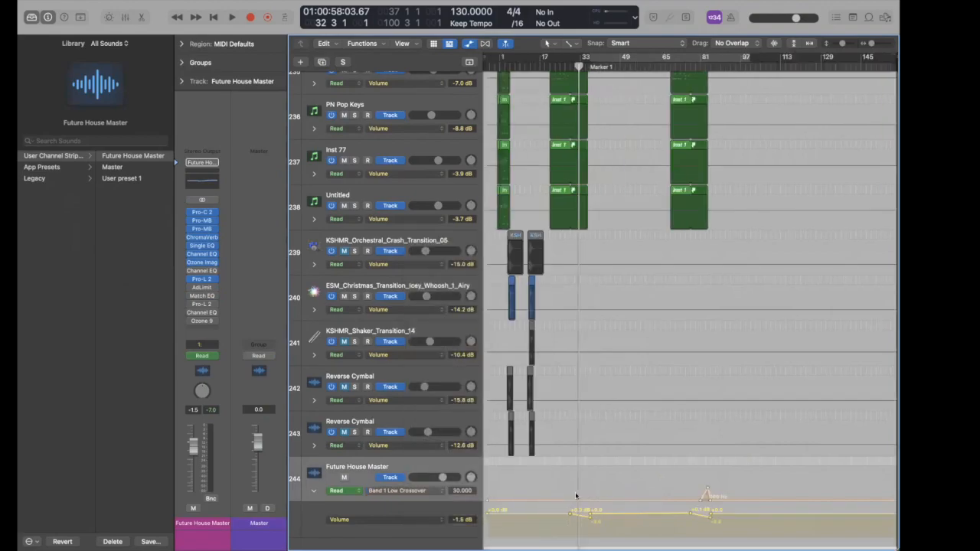
{"action": "key", "text": "super+Right"}
{"action": "key", "text": "super+Right"}
{"action": "key", "text": "super+Right"}
{"action": "key", "text": "super+Right"}
{"action": "key", "text": "super+Right"}
{"action": "key", "text": "super+Right"}
{"action": "left_click", "coordinate": [410, 490]}
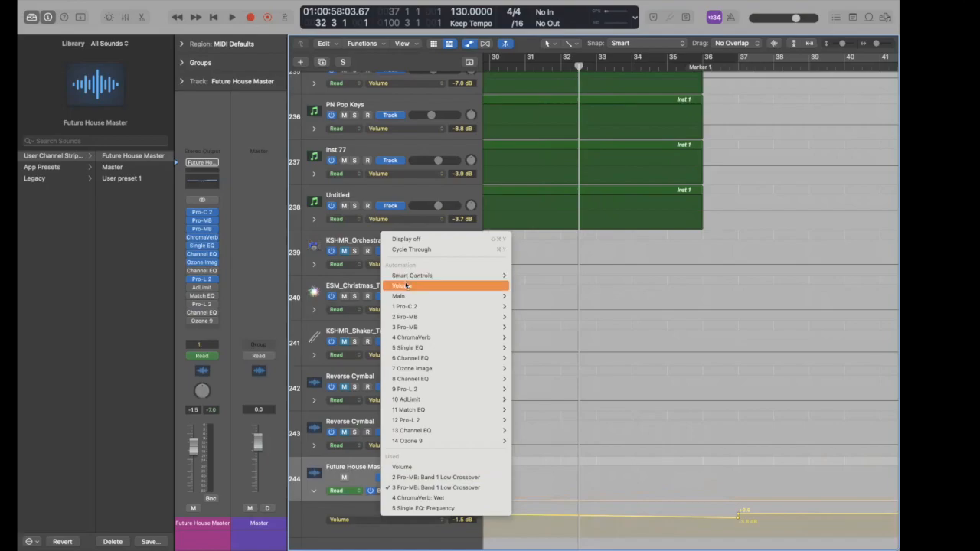
{"action": "left_click", "coordinate": [662, 480]}
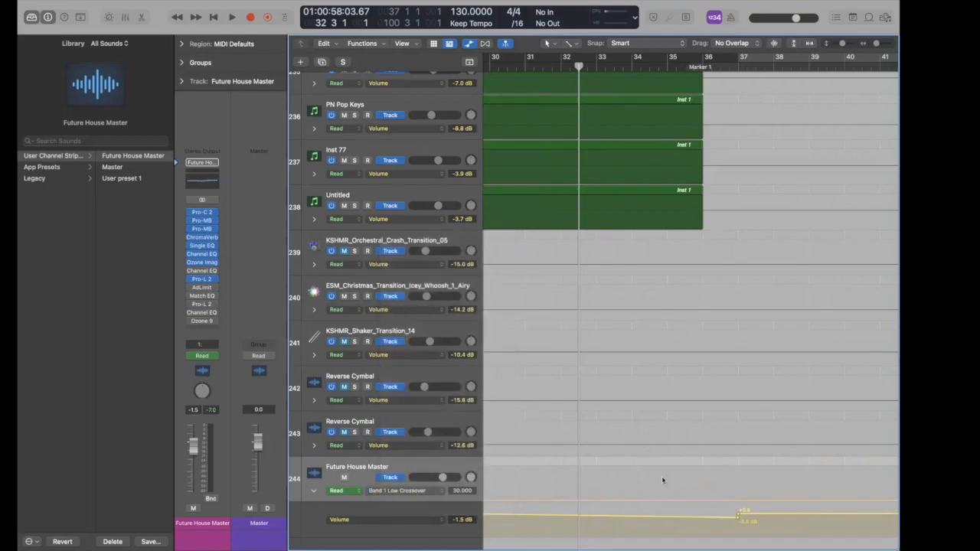
{"action": "left_click", "coordinate": [410, 490]}
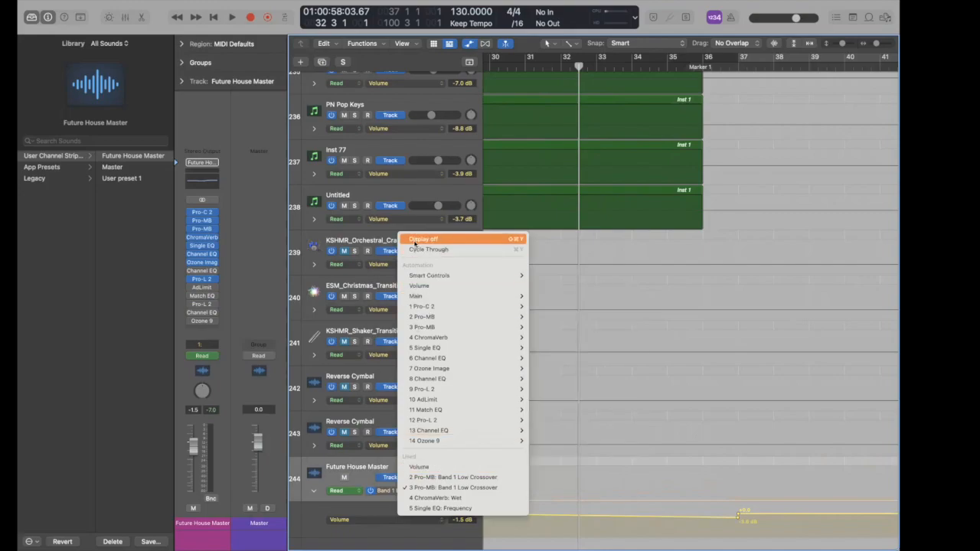
{"action": "left_click", "coordinate": [307, 496]}
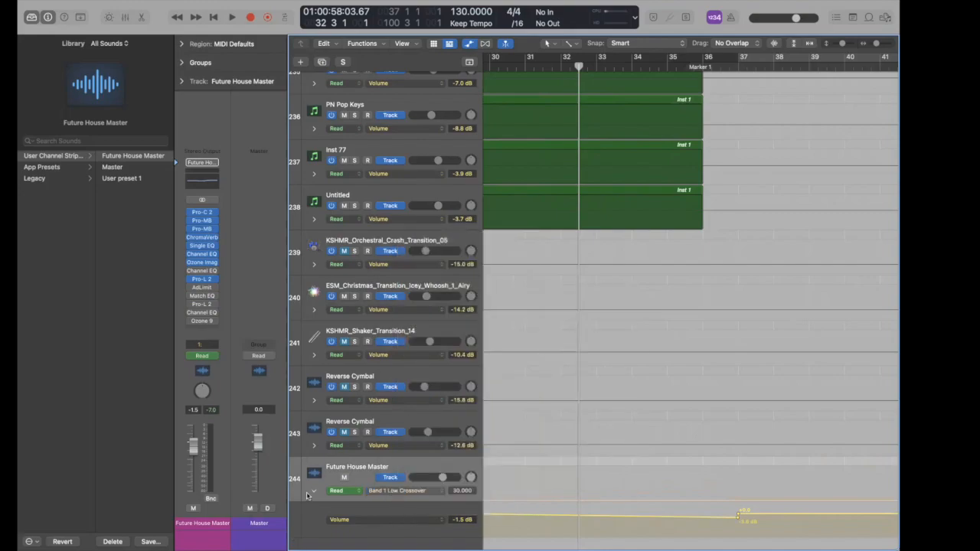
{"action": "left_click", "coordinate": [313, 492]}
{"action": "key", "text": "Up"}
{"action": "key", "text": "a"}
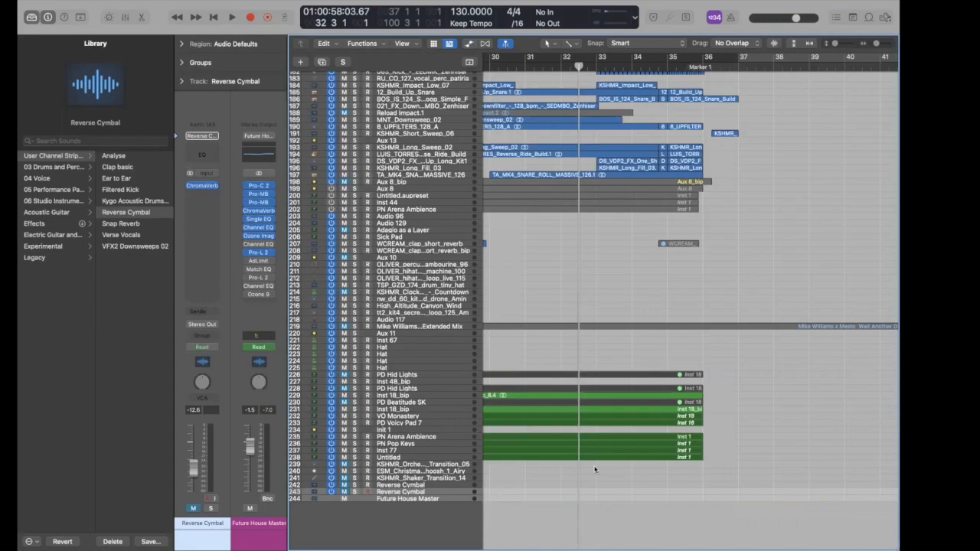
- Inspect the master's Pro-L 2 limiter, then view the arrangement zoomed out from track 1
{"action": "left_click", "coordinate": [259, 253]}
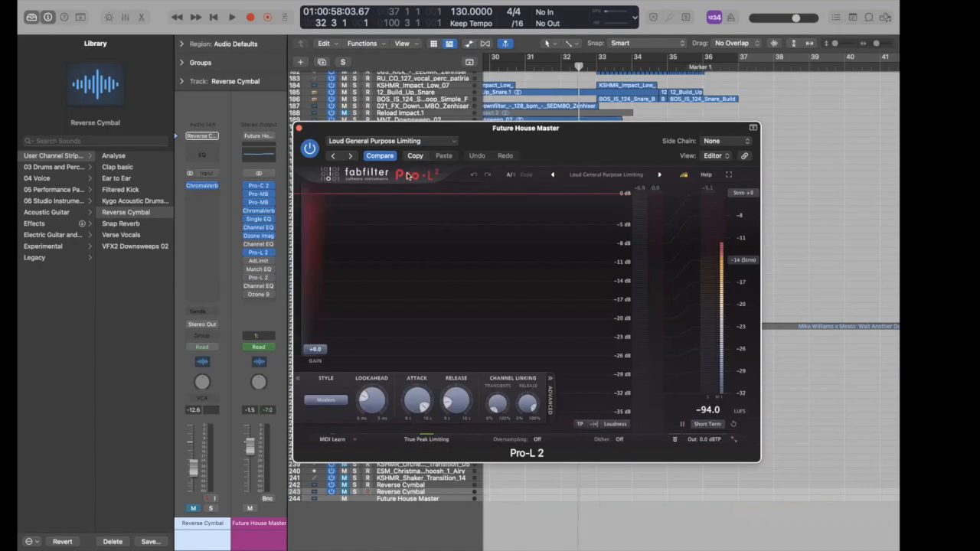
{"action": "left_click", "coordinate": [298, 127]}
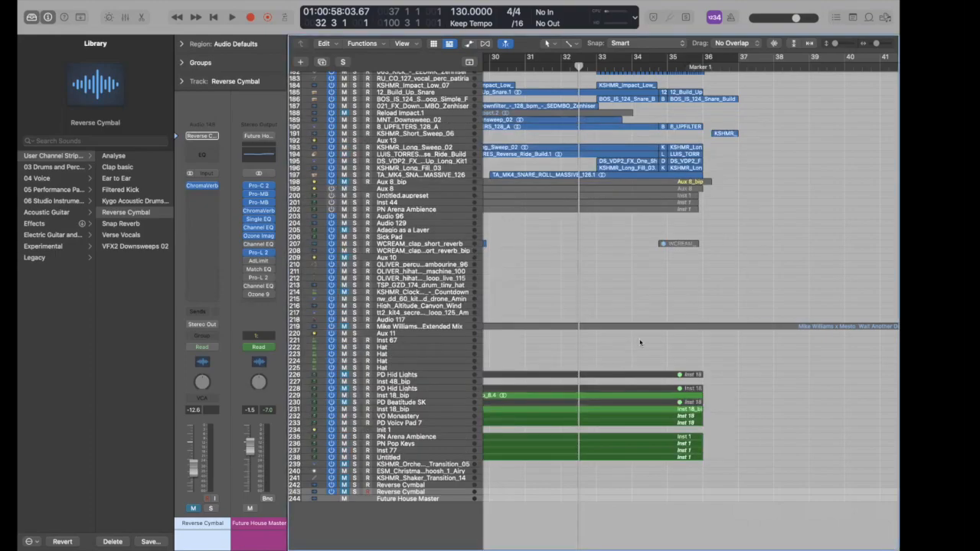
{"action": "scroll", "coordinate": [639, 341], "scroll_direction": "up", "scroll_amount": 15}
{"action": "scroll", "coordinate": [640, 342], "scroll_direction": "up", "scroll_amount": 10}
{"action": "key", "text": "super+Left"}
{"action": "key", "text": "super+Left"}
{"action": "key", "text": "super+Left"}
{"action": "key", "text": "super+Left"}
{"action": "key", "text": "super+Left"}
{"action": "key", "text": "super+Left"}
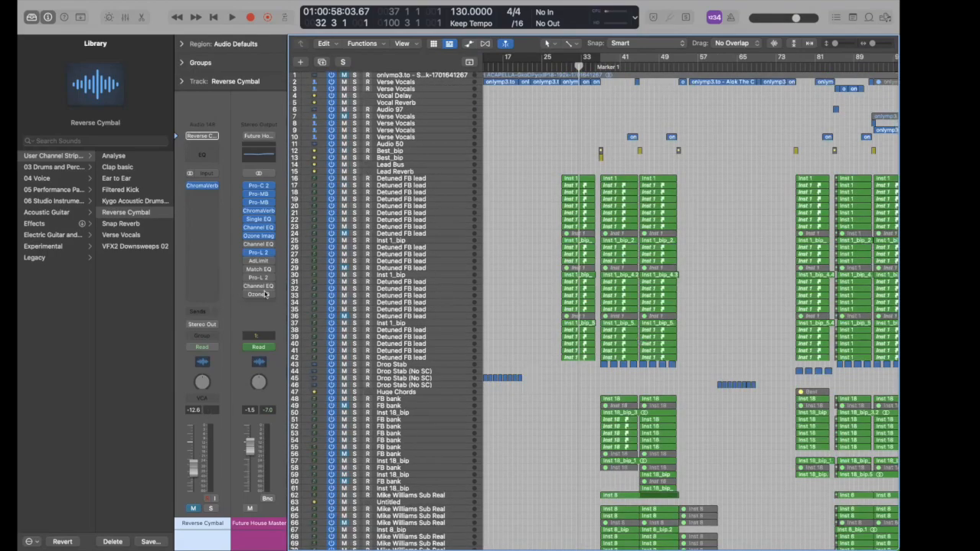
- Open Ozone 9 on the master in demo mode and close it
{"action": "left_click", "coordinate": [263, 296]}
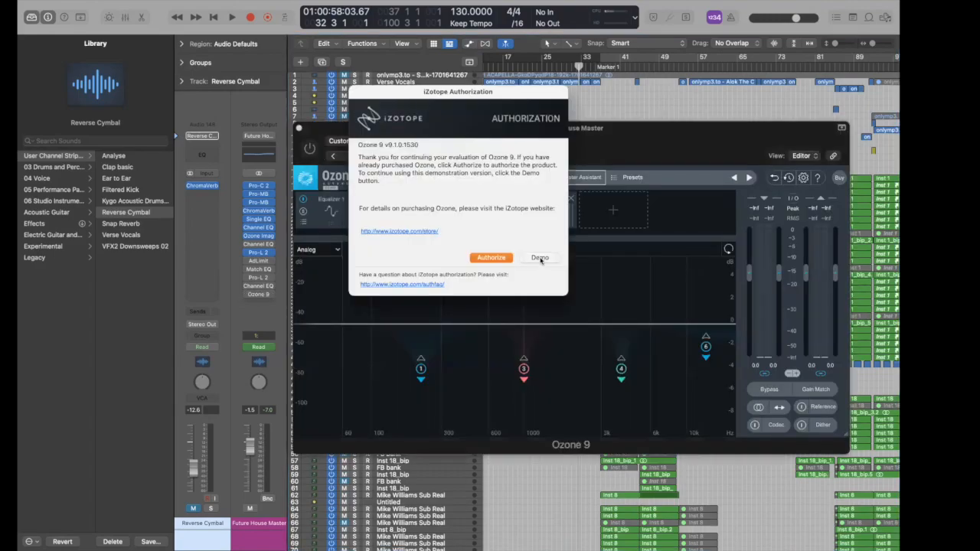
{"action": "left_click", "coordinate": [541, 258]}
{"action": "left_click", "coordinate": [298, 128]}
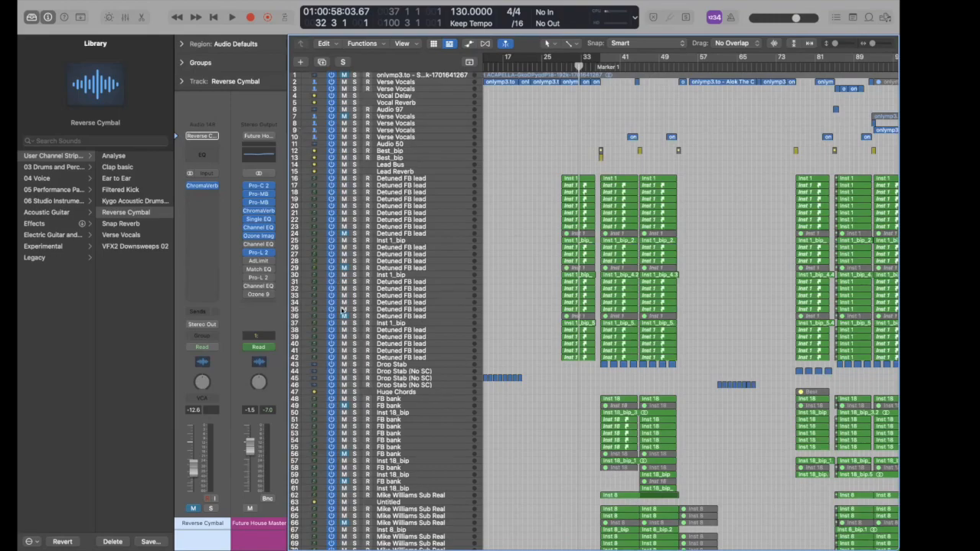
- Select the Extended Mix reference track 219 for the master's Match EQ
{"action": "left_click", "coordinate": [260, 269]}
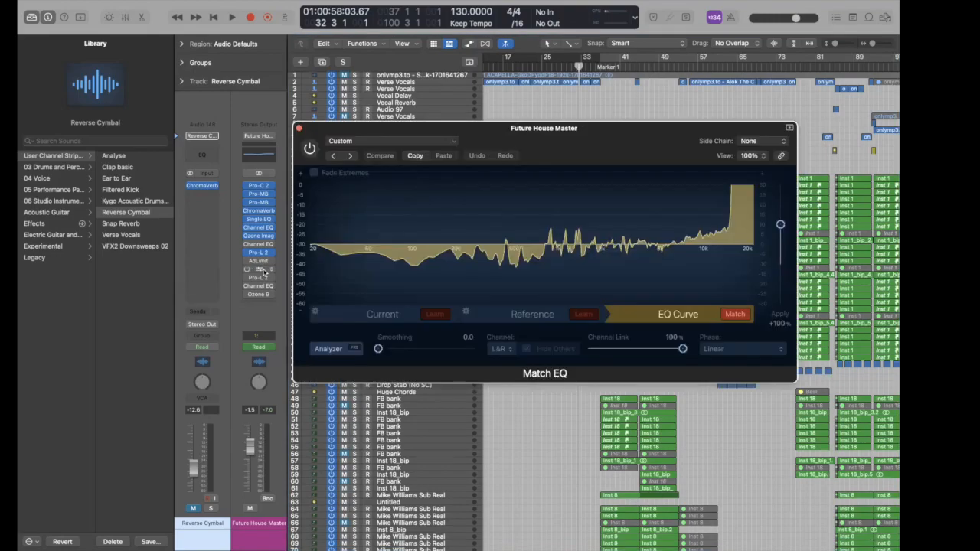
{"action": "left_click_drag", "start_coordinate": [496, 135], "coordinate": [548, 135]}
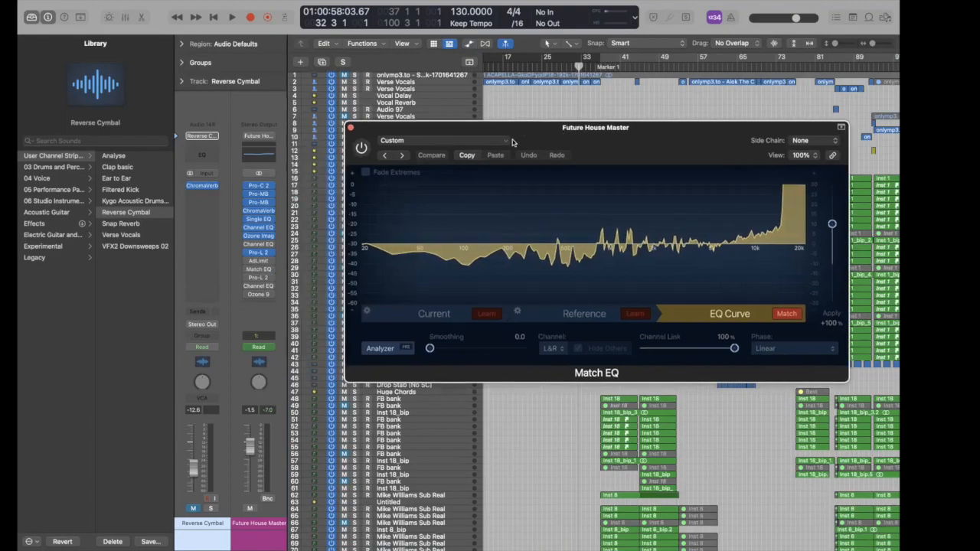
{"action": "left_click", "coordinate": [350, 128]}
{"action": "scroll", "coordinate": [565, 391], "scroll_direction": "down", "scroll_amount": 10}
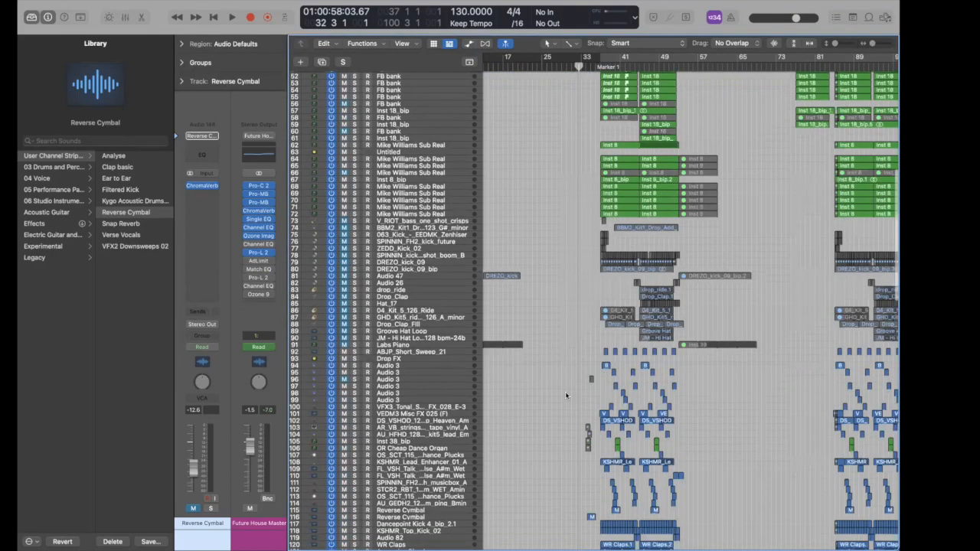
{"action": "scroll", "coordinate": [565, 391], "scroll_direction": "down", "scroll_amount": 12}
{"action": "scroll", "coordinate": [437, 377], "scroll_direction": "down", "scroll_amount": 12}
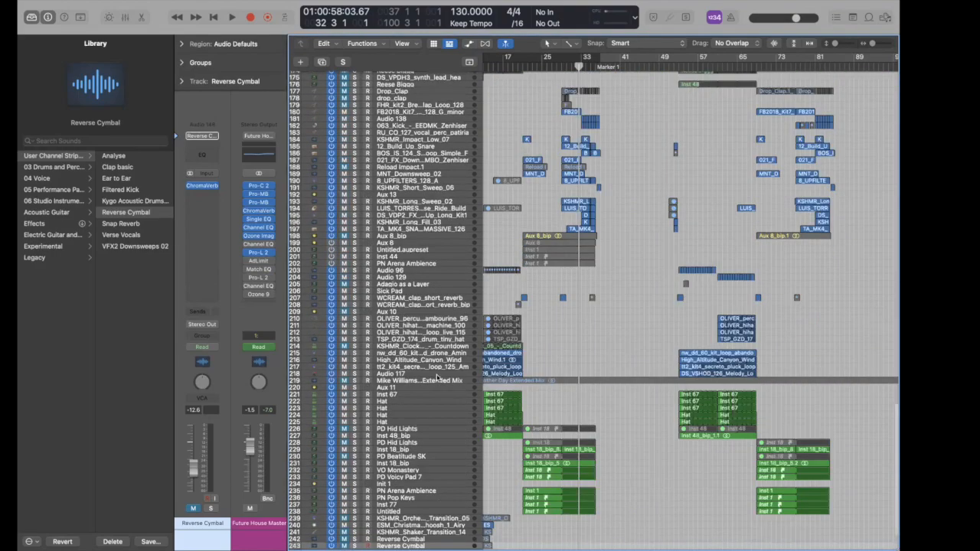
{"action": "left_click", "coordinate": [437, 381]}
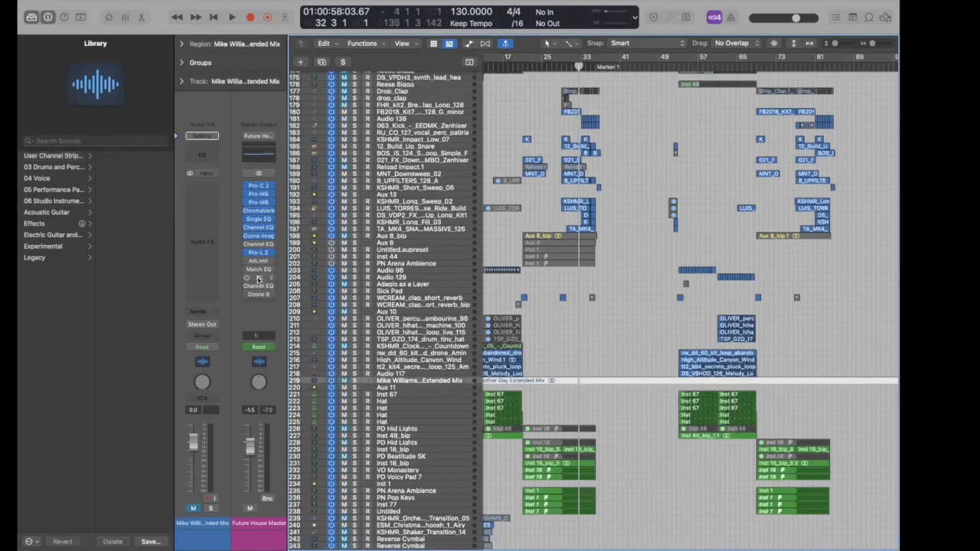
- Compare Current and Reference spectra in Match EQ and raise the Apply amount
{"action": "left_click", "coordinate": [258, 270]}
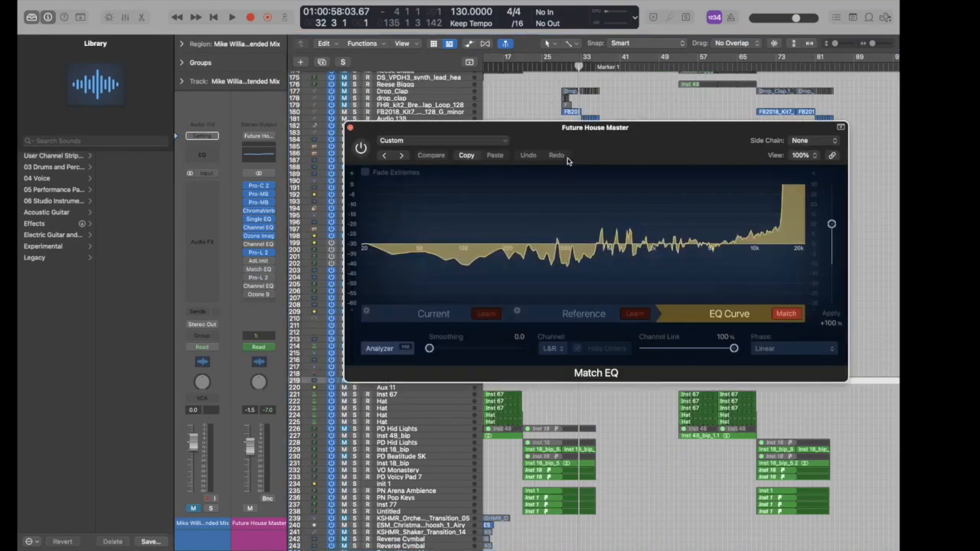
{"action": "left_click", "coordinate": [434, 313]}
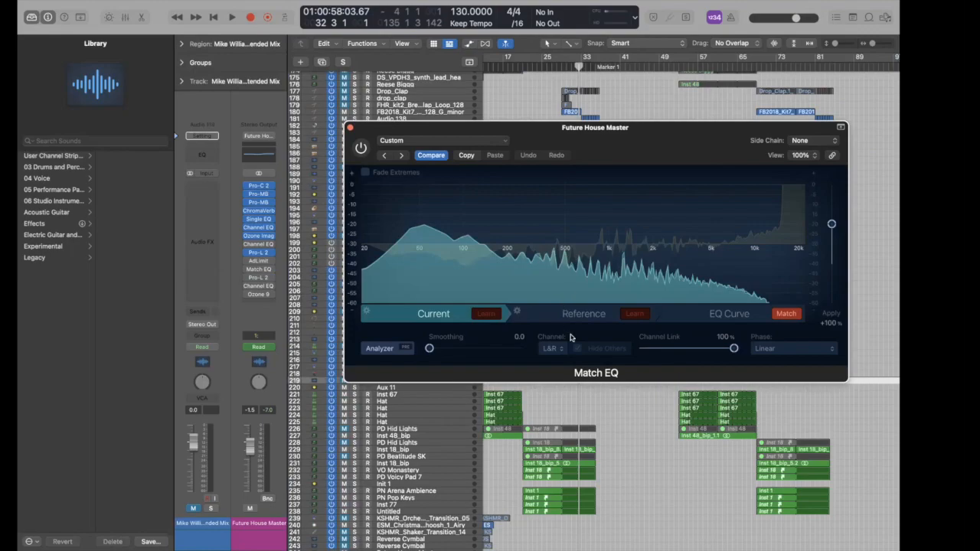
{"action": "left_click", "coordinate": [583, 315]}
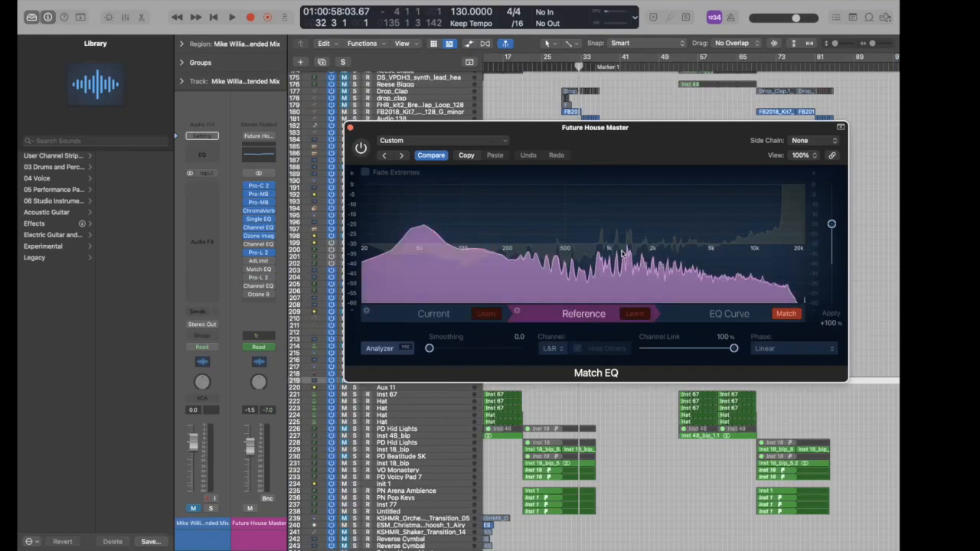
{"action": "left_click", "coordinate": [703, 314]}
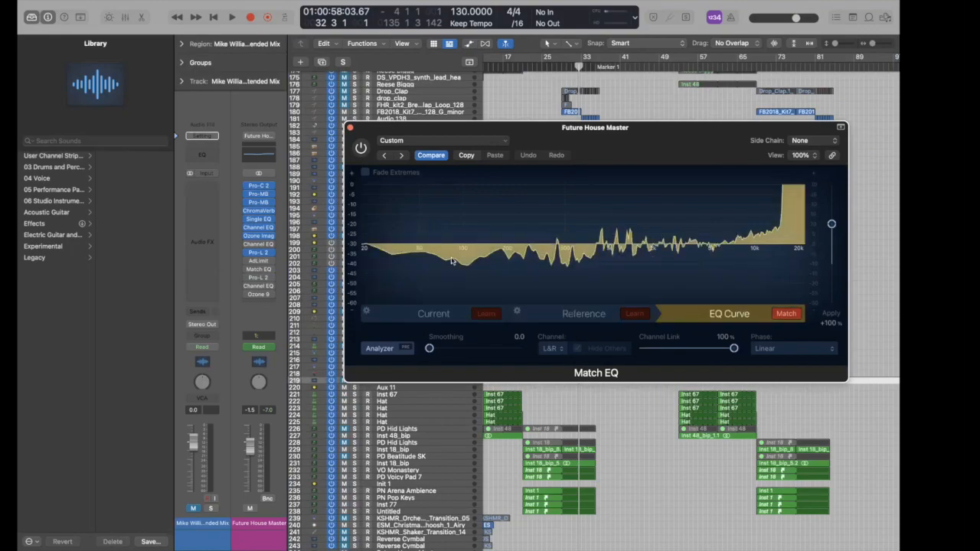
{"action": "left_click_drag", "start_coordinate": [831, 224], "coordinate": [832, 187]}
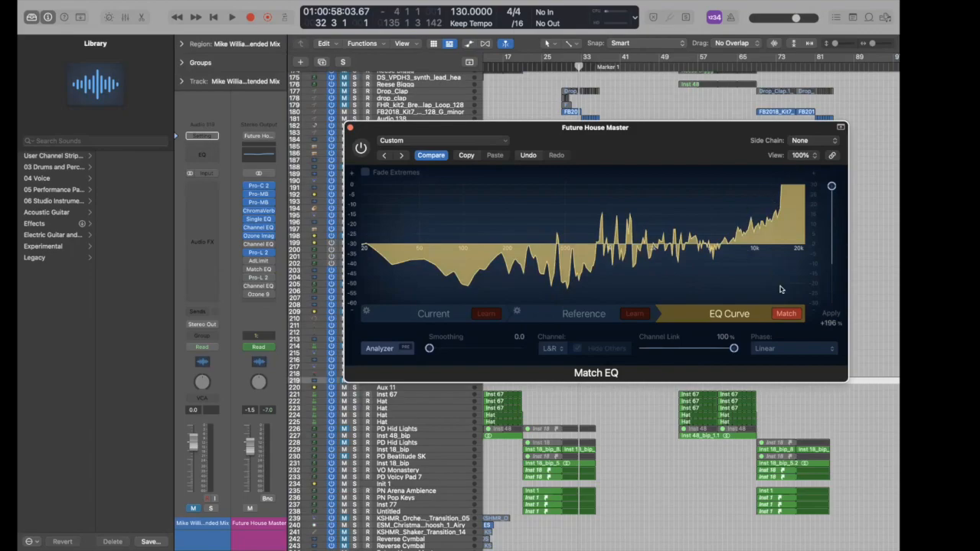
{"action": "left_click", "coordinate": [349, 129]}
{"action": "scroll", "coordinate": [581, 373], "scroll_direction": "down", "scroll_amount": 5}
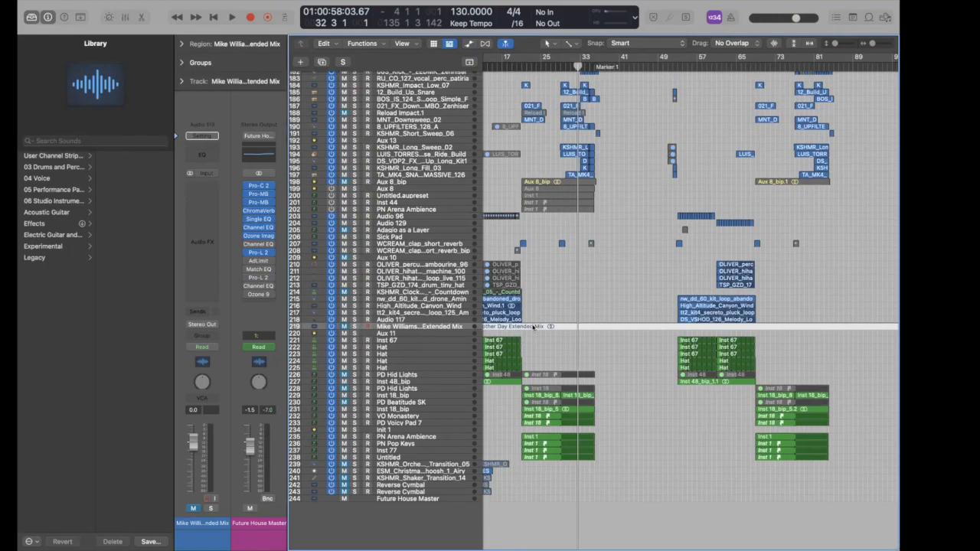
{"action": "scroll", "coordinate": [544, 152], "scroll_direction": "up", "scroll_amount": 10}
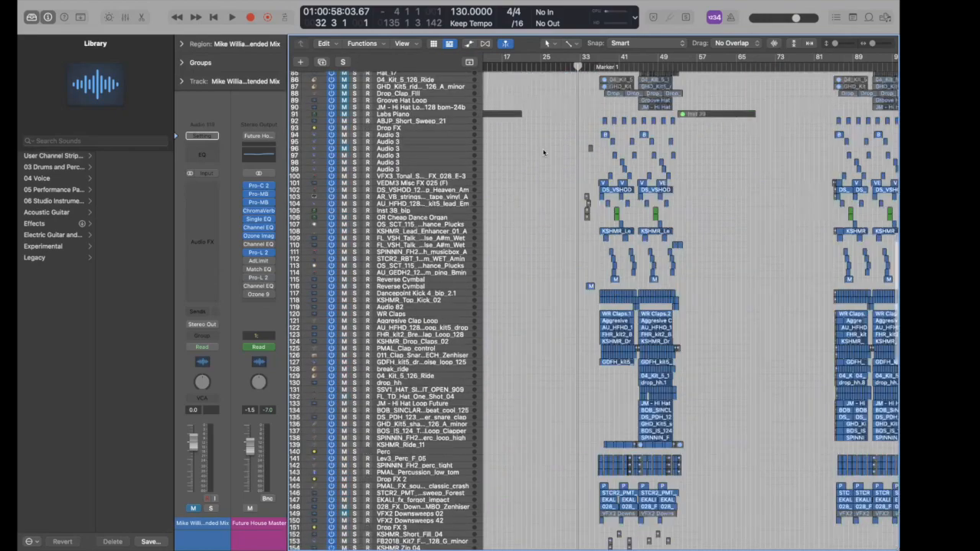
{"action": "scroll", "coordinate": [544, 152], "scroll_direction": "up", "scroll_amount": 10}
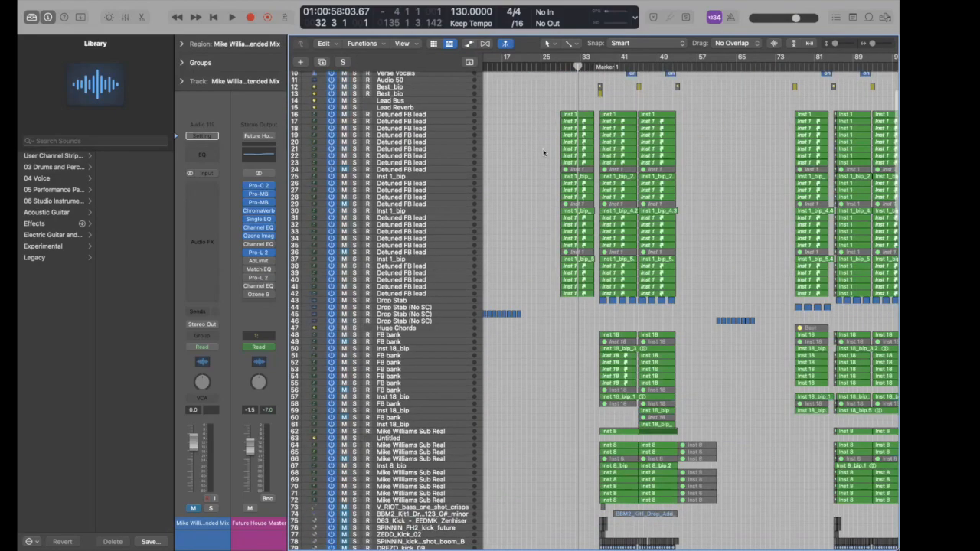
{"action": "scroll", "coordinate": [544, 153], "scroll_direction": "down", "scroll_amount": 1}
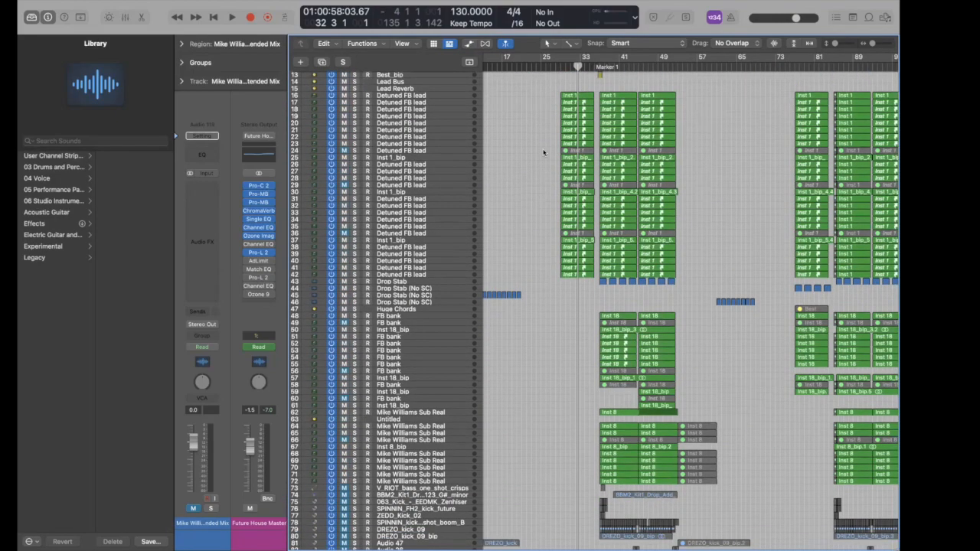
{"action": "scroll", "coordinate": [543, 153], "scroll_direction": "down", "scroll_amount": 20}
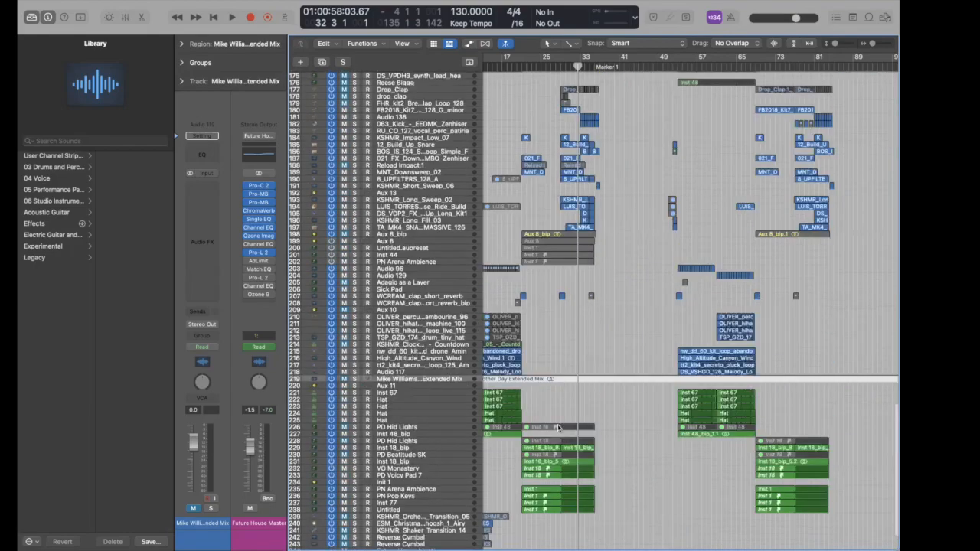
{"action": "scroll", "coordinate": [592, 343], "scroll_direction": "down", "scroll_amount": 1}
{"action": "left_click", "coordinate": [602, 389]}
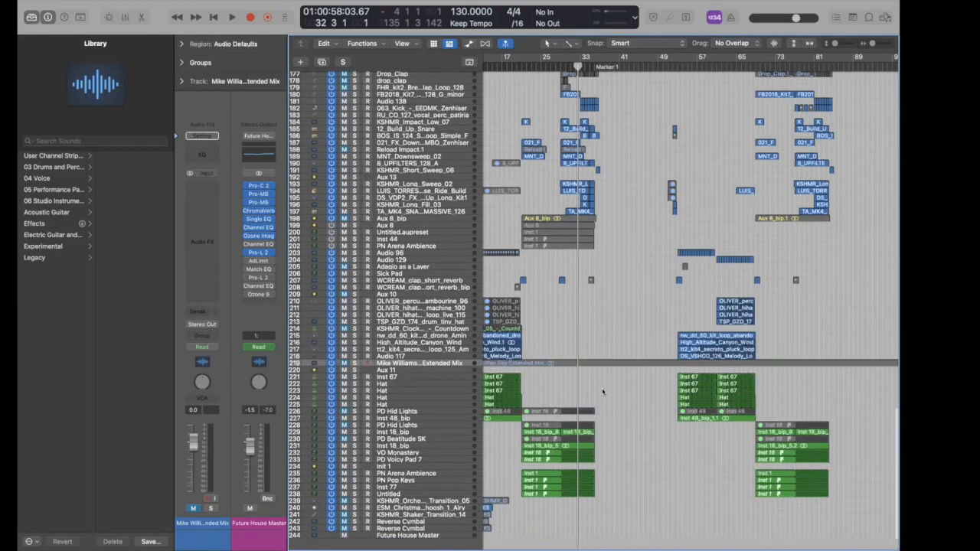
{"action": "left_click", "coordinate": [603, 364]}
{"action": "left_click_drag", "start_coordinate": [604, 340], "coordinate": [623, 388]}
{"action": "left_click", "coordinate": [623, 388]}
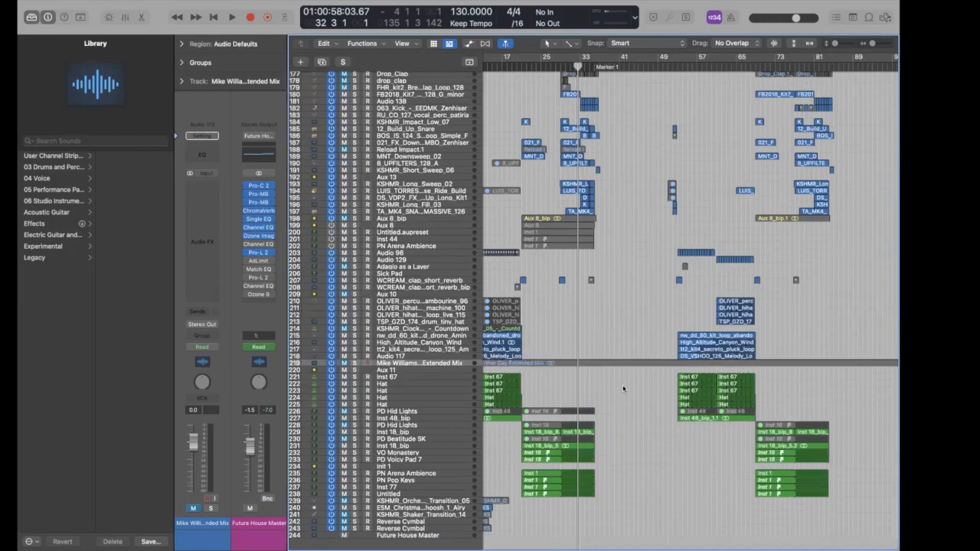